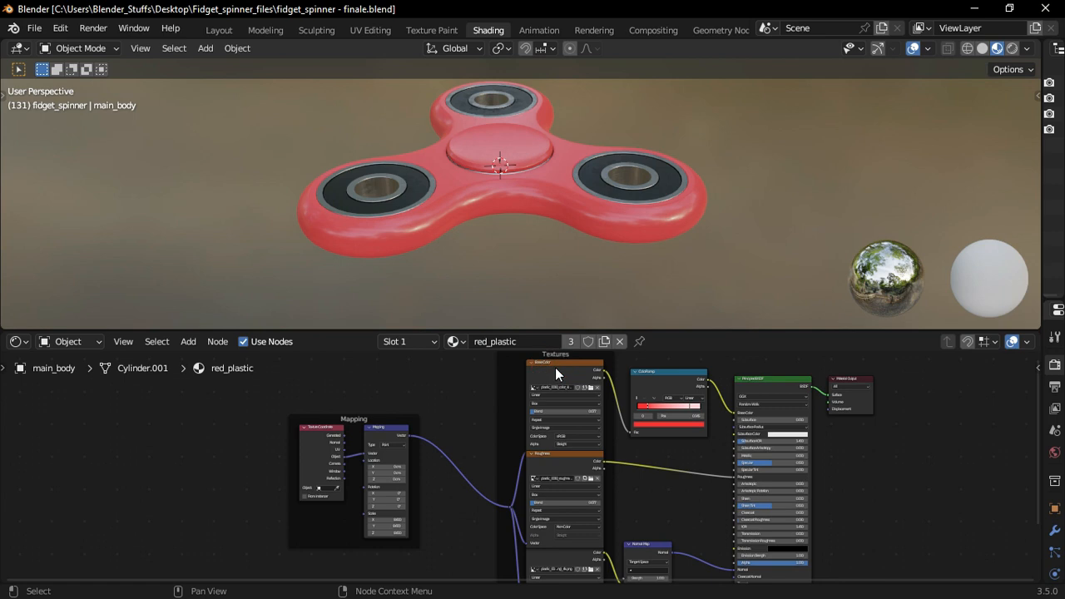
Step: Inspect the finished red spinner model and its Base Color texture node
{"action": "left_click", "coordinate": [544, 364]}
{"action": "middle_click_drag", "start_coordinate": [568, 224], "coordinate": [500, 230]}
{"action": "scroll", "coordinate": [502, 257], "scroll_direction": "up", "scroll_amount": 5}
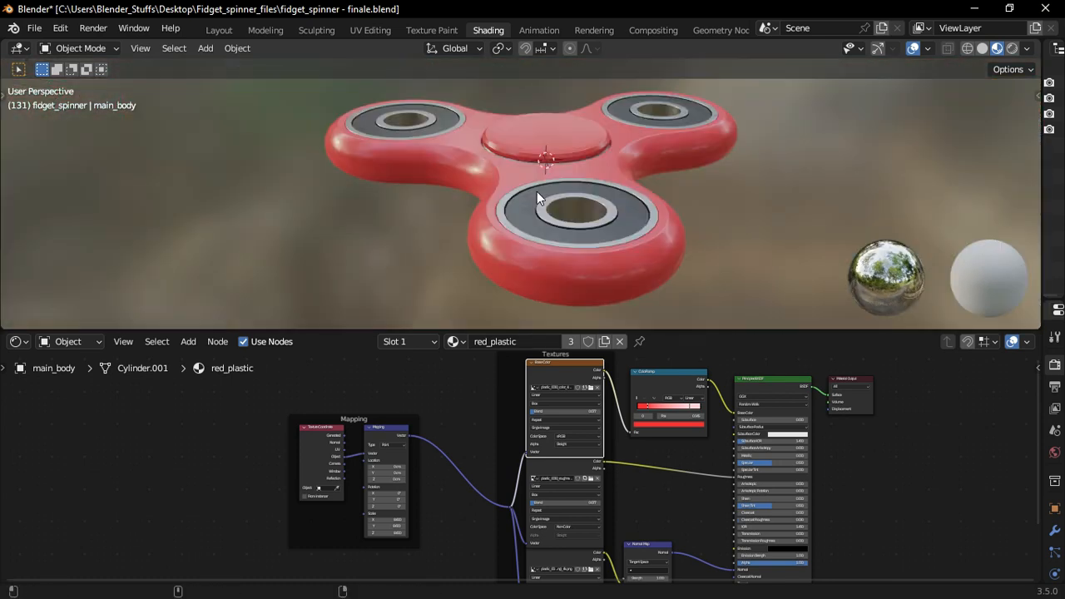
Step: Switch to File Explorer and look through the textures folder, including the contents of Metal006_4K-JPG
{"action": "key", "text": "alt+Tab"}
{"action": "left_click", "coordinate": [357, 221]}
{"action": "left_click_drag", "start_coordinate": [282, 203], "coordinate": [461, 101]}
{"action": "left_click", "coordinate": [527, 213]}
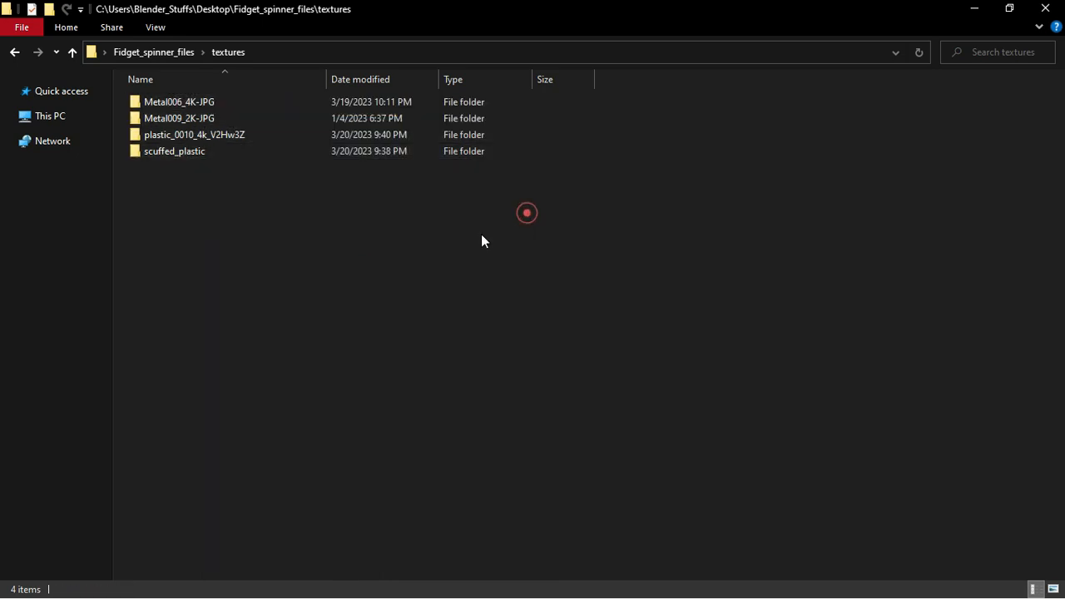
{"action": "double_click", "coordinate": [374, 102]}
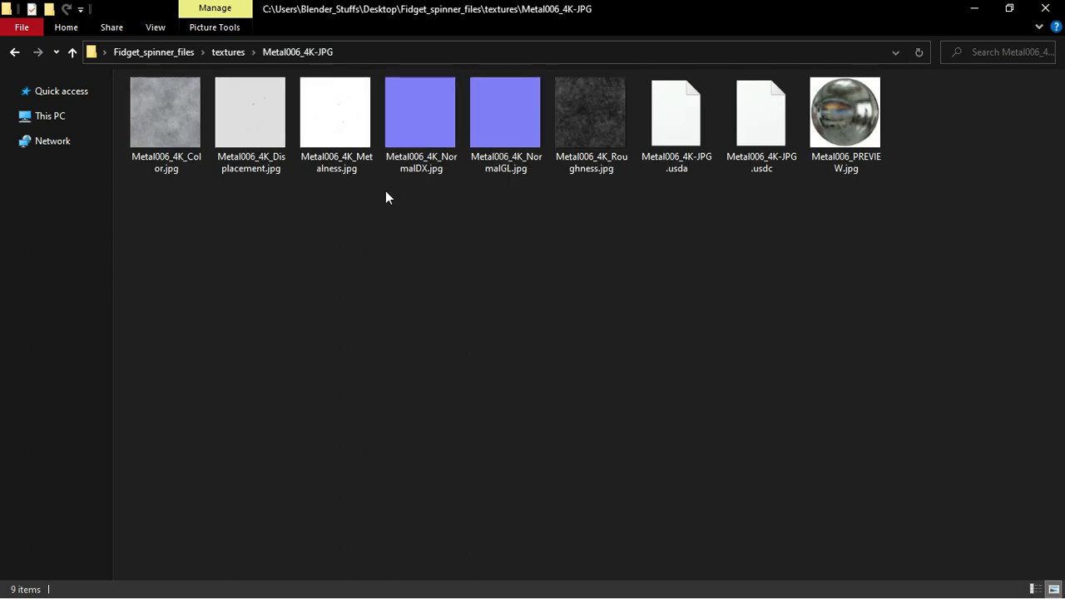
{"action": "key", "text": "alt+Left"}
{"action": "left_click", "coordinate": [385, 203]}
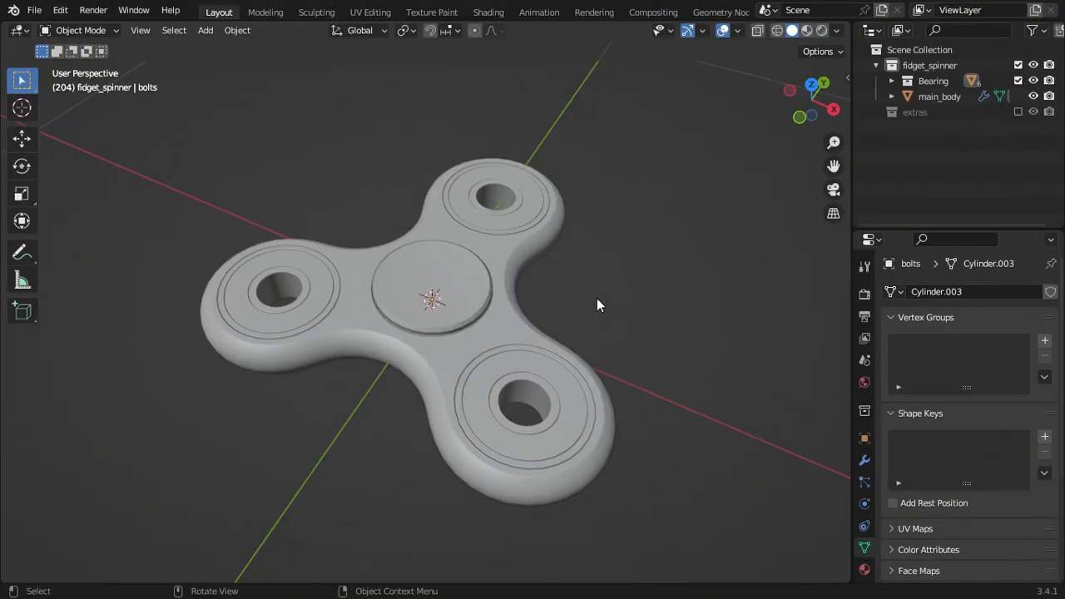
Step: Go to the Shading workspace and create a new material on the spinner's main_body object
{"action": "middle_click_drag", "start_coordinate": [597, 299], "coordinate": [613, 273]}
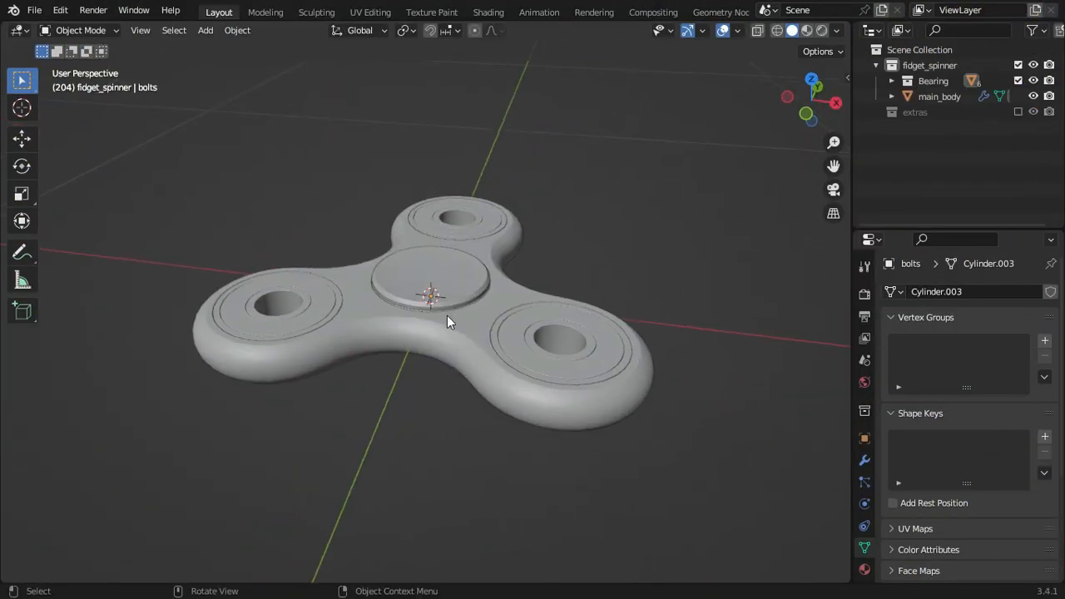
{"action": "middle_click_drag", "start_coordinate": [453, 326], "coordinate": [464, 299]}
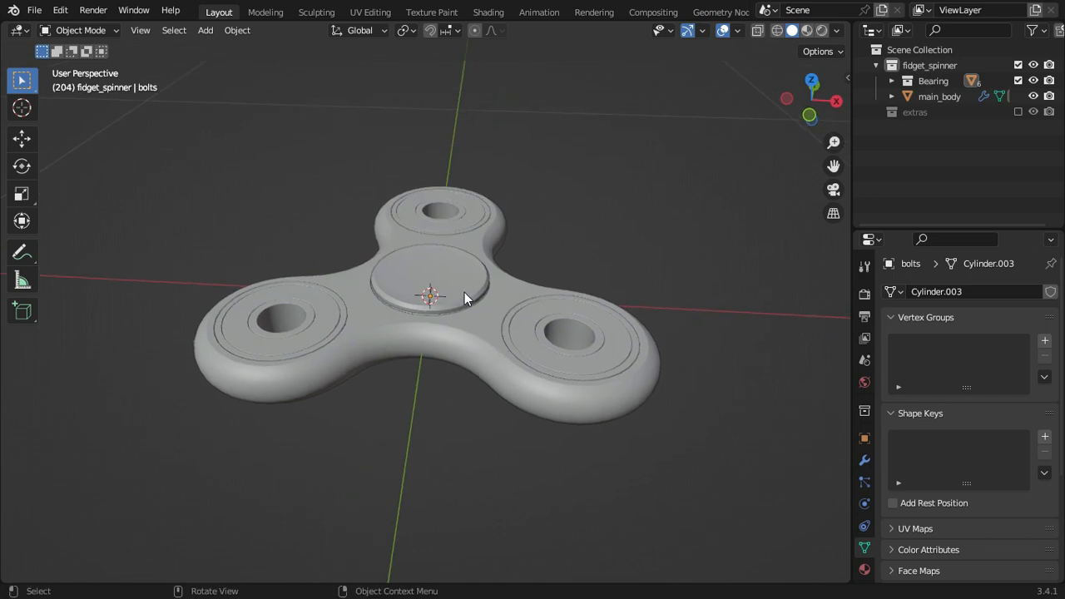
{"action": "left_click", "coordinate": [488, 12]}
{"action": "scroll", "coordinate": [535, 249], "scroll_direction": "up", "scroll_amount": 10}
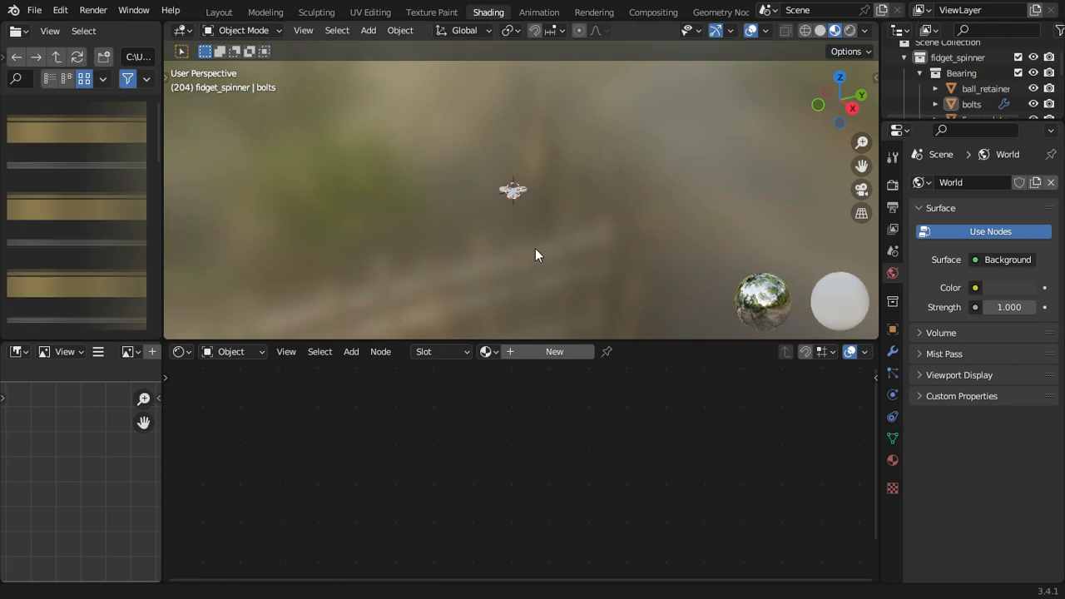
{"action": "middle_click_drag", "start_coordinate": [432, 200], "coordinate": [562, 285]}
{"action": "left_click", "coordinate": [544, 248]}
{"action": "left_click", "coordinate": [513, 353]}
{"action": "middle_click_drag", "start_coordinate": [501, 429], "coordinate": [560, 429]}
{"action": "left_click", "coordinate": [556, 428]}
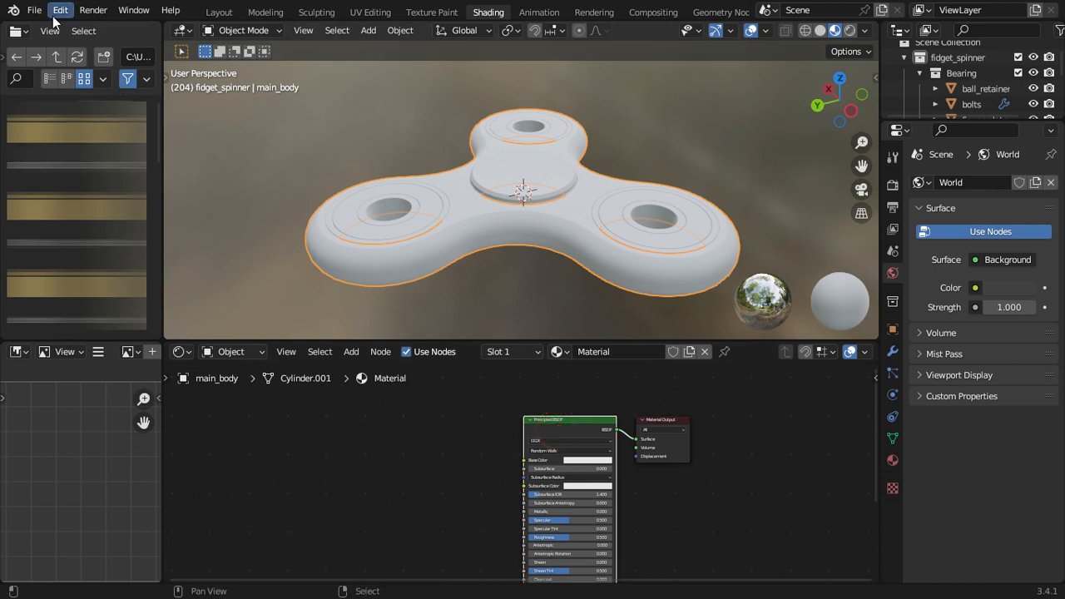
Step: Search the add-ons in the preferences for "node" and make sure Node Wrangler is enabled
{"action": "left_click", "coordinate": [54, 14]}
{"action": "left_click", "coordinate": [118, 232]}
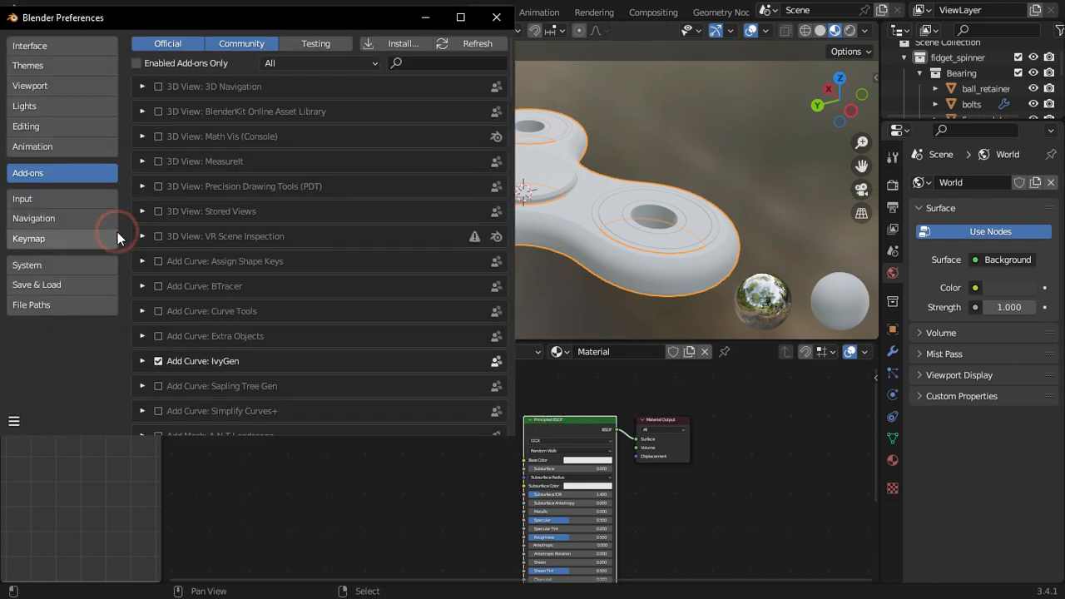
{"action": "left_click", "coordinate": [457, 62]}
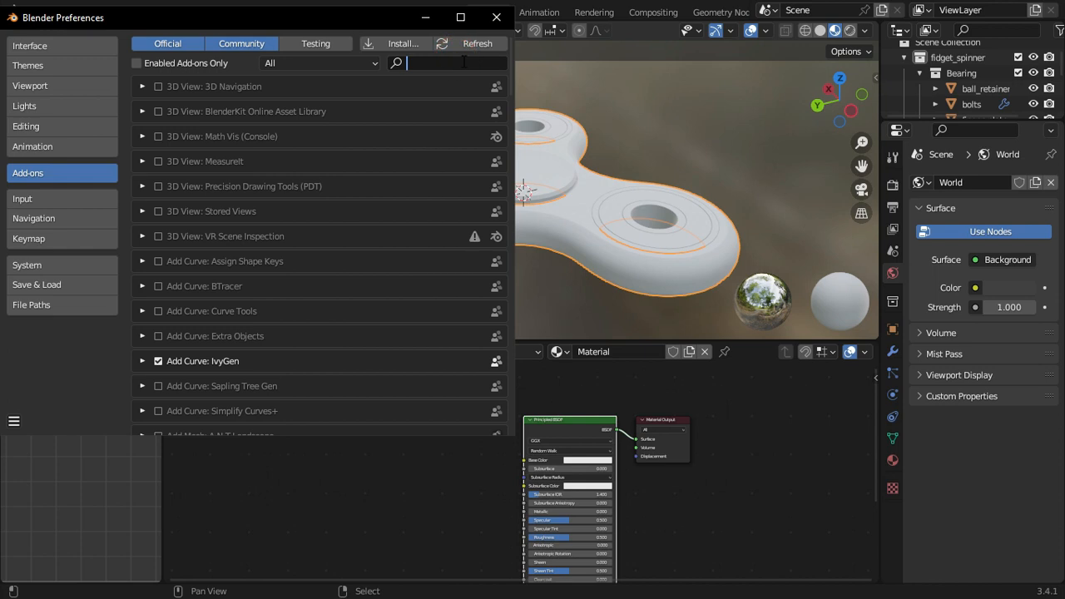
{"action": "type", "text": "node"}
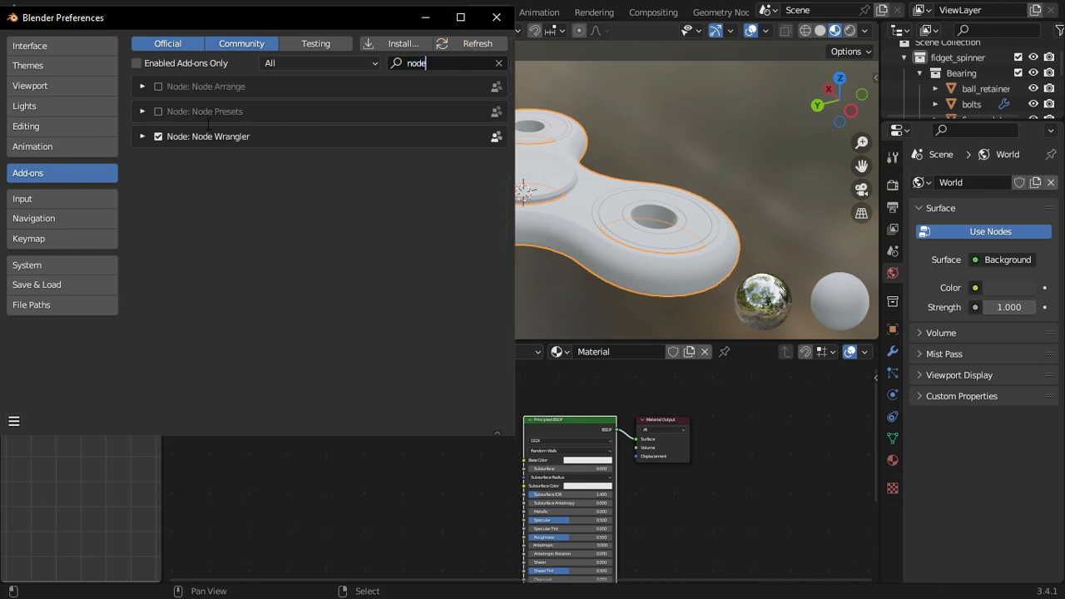
{"action": "left_click", "coordinate": [157, 140]}
{"action": "left_click", "coordinate": [156, 140]}
{"action": "left_click", "coordinate": [508, 18]}
{"action": "left_click", "coordinate": [680, 136]}
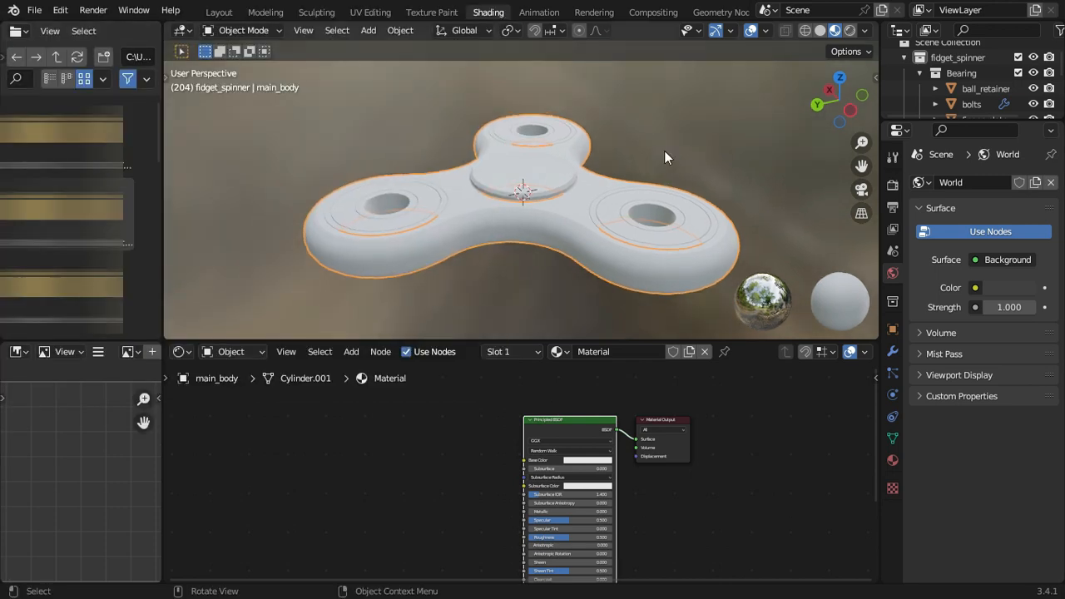
Step: Run Principled Texture Setup on main_body's Principled BSDF with all three textures from the plastic_0010_4k_V2Hw3Z folder
{"action": "mouse_move", "coordinate": [533, 245]}
{"action": "middle_mouse_down"}
{"action": "mouse_move", "coordinate": [540, 240]}
{"action": "mouse_move", "coordinate": [485, 253]}
{"action": "mouse_move", "coordinate": [533, 245]}
{"action": "middle_mouse_up"}
{"action": "left_click", "coordinate": [481, 250]}
{"action": "left_click", "coordinate": [585, 429]}
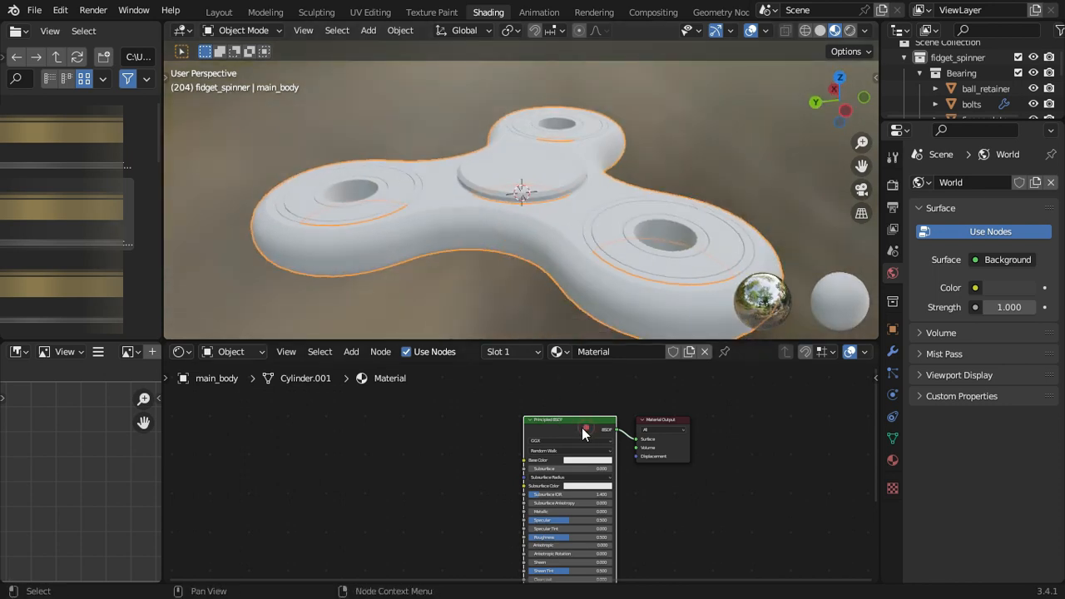
{"action": "key", "text": "ctrl+shift+t"}
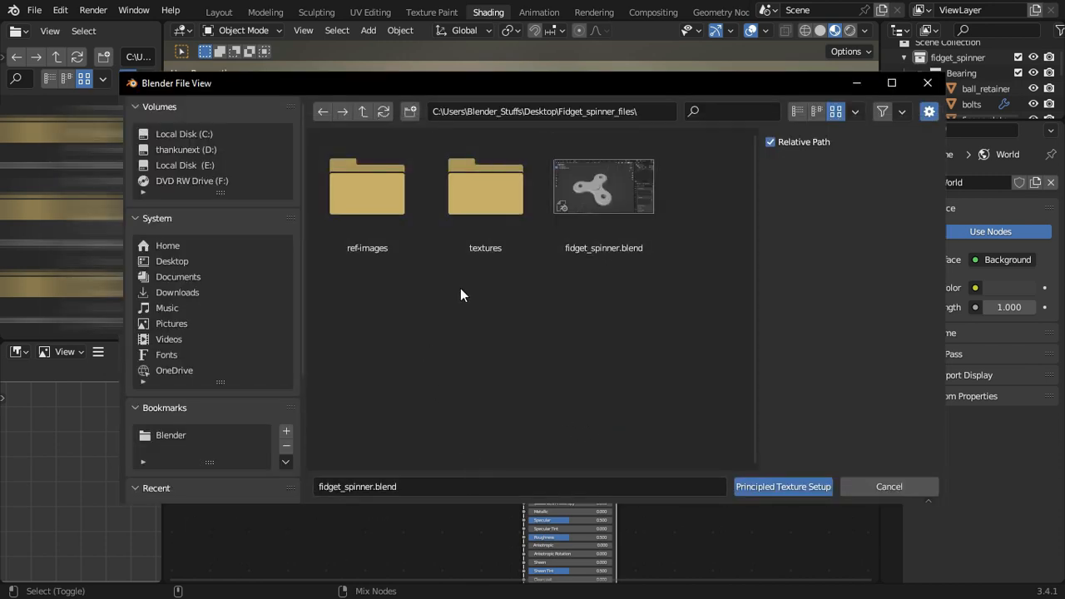
{"action": "left_click_drag", "start_coordinate": [364, 298], "coordinate": [538, 313]}
{"action": "double_click", "coordinate": [488, 241]}
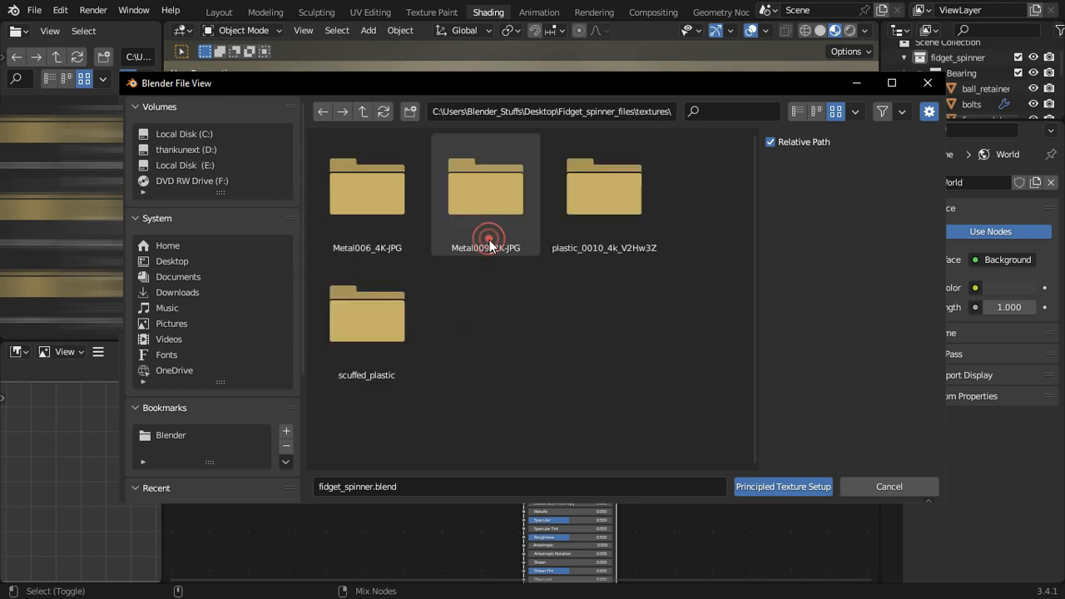
{"action": "double_click", "coordinate": [576, 243]}
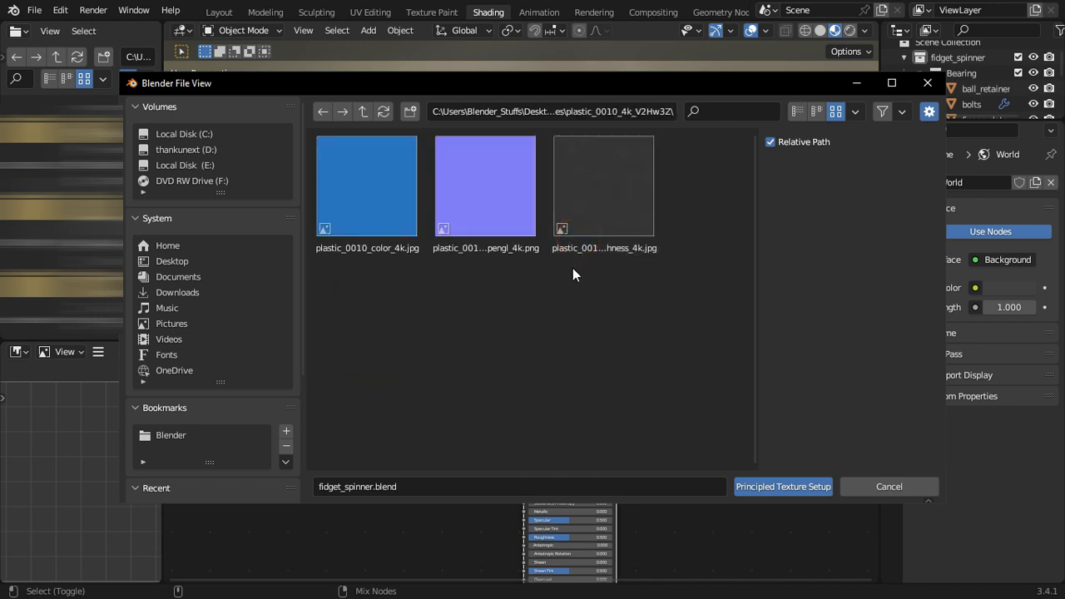
{"action": "left_click_drag", "start_coordinate": [297, 290], "coordinate": [601, 215]}
{"action": "left_click", "coordinate": [770, 485]}
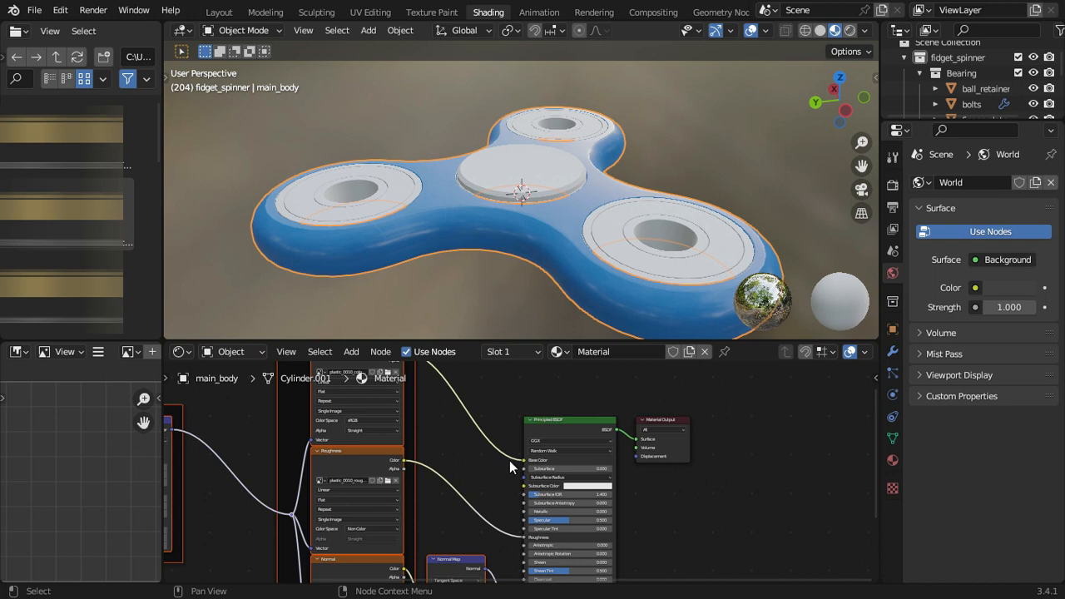
Step: Preview the Roughness texture alone on the main body, and restore the Principled BSDF output
{"action": "mouse_move", "coordinate": [457, 436]}
{"action": "middle_mouse_down"}
{"action": "mouse_move", "coordinate": [441, 418]}
{"action": "mouse_move", "coordinate": [452, 422]}
{"action": "middle_mouse_up"}
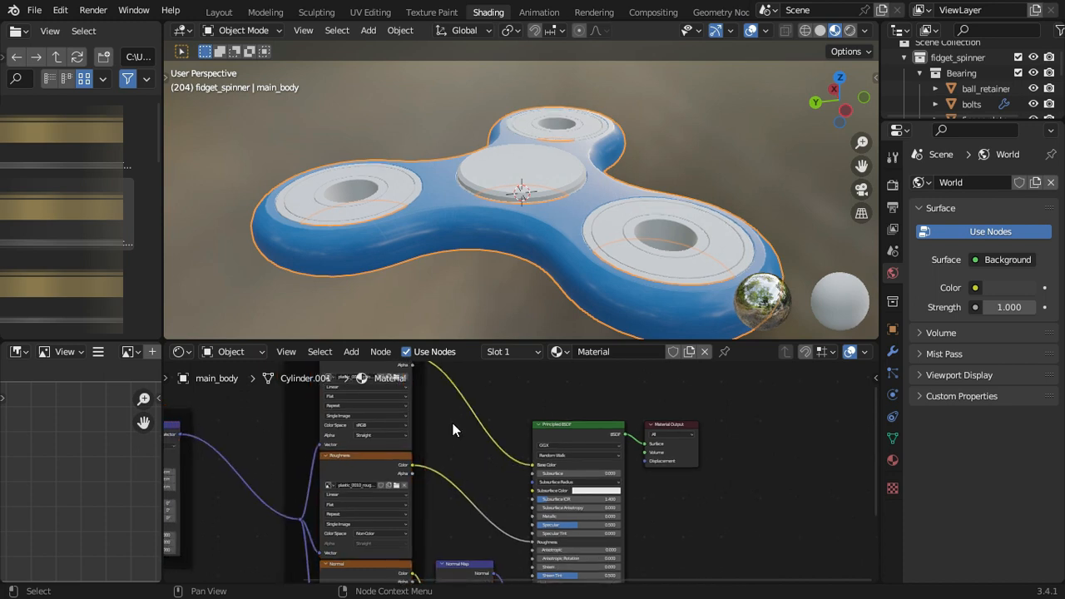
{"action": "scroll", "coordinate": [458, 420], "scroll_direction": "down", "scroll_amount": 6}
{"action": "middle_click_drag", "start_coordinate": [515, 251], "coordinate": [432, 228]}
{"action": "scroll", "coordinate": [538, 232], "scroll_direction": "up", "scroll_amount": 5}
{"action": "scroll", "coordinate": [405, 243], "scroll_direction": "up", "scroll_amount": 2}
{"action": "scroll", "coordinate": [474, 233], "scroll_direction": "down", "scroll_amount": 4}
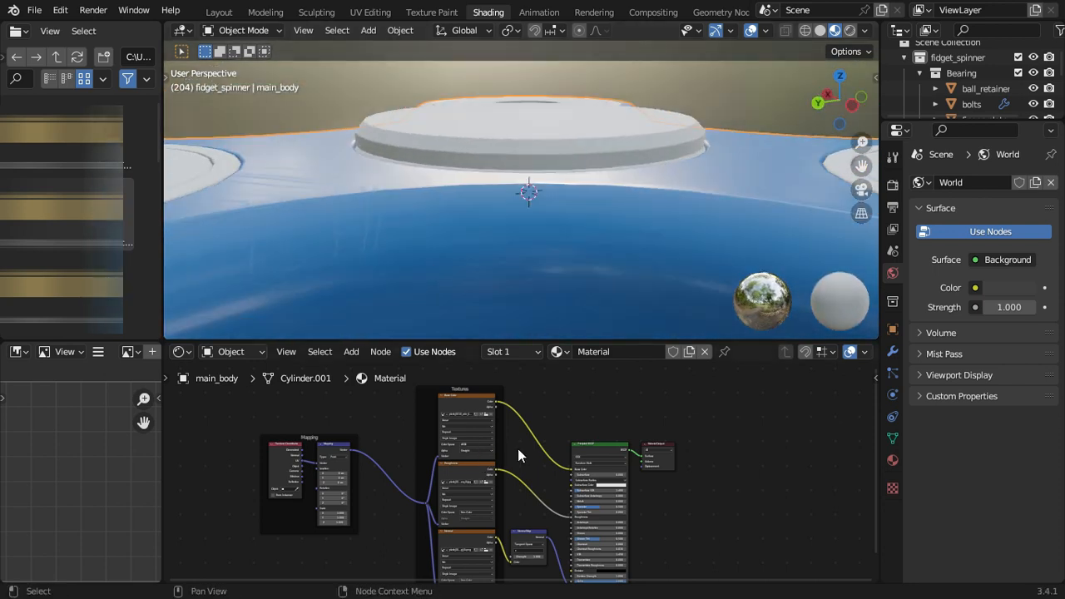
{"action": "scroll", "coordinate": [518, 455], "scroll_direction": "up", "scroll_amount": 3}
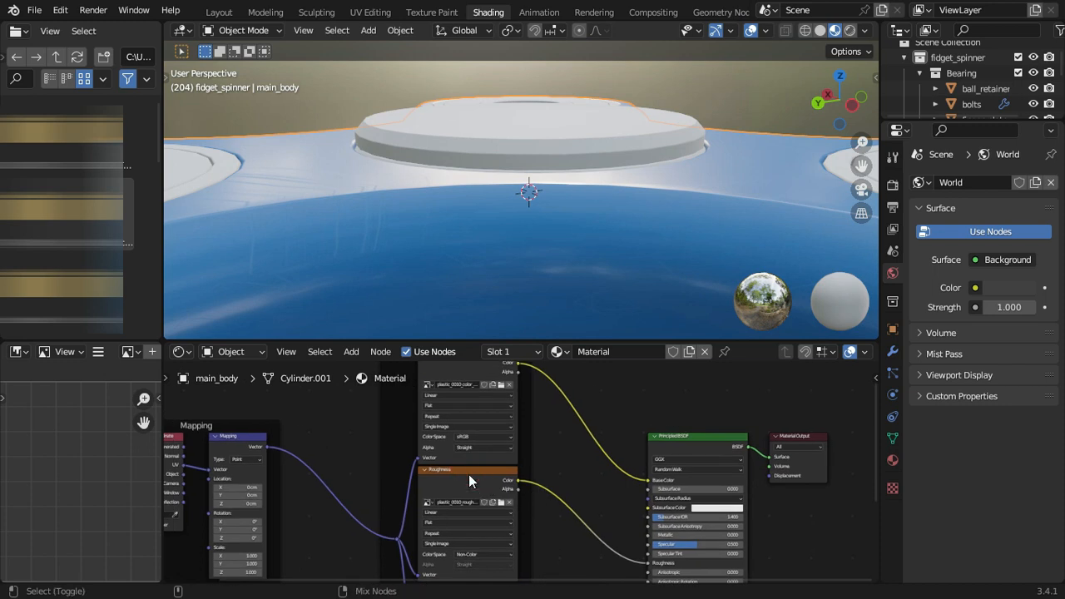
{"action": "left_click", "coordinate": [469, 474], "text": "ctrl+shift"}
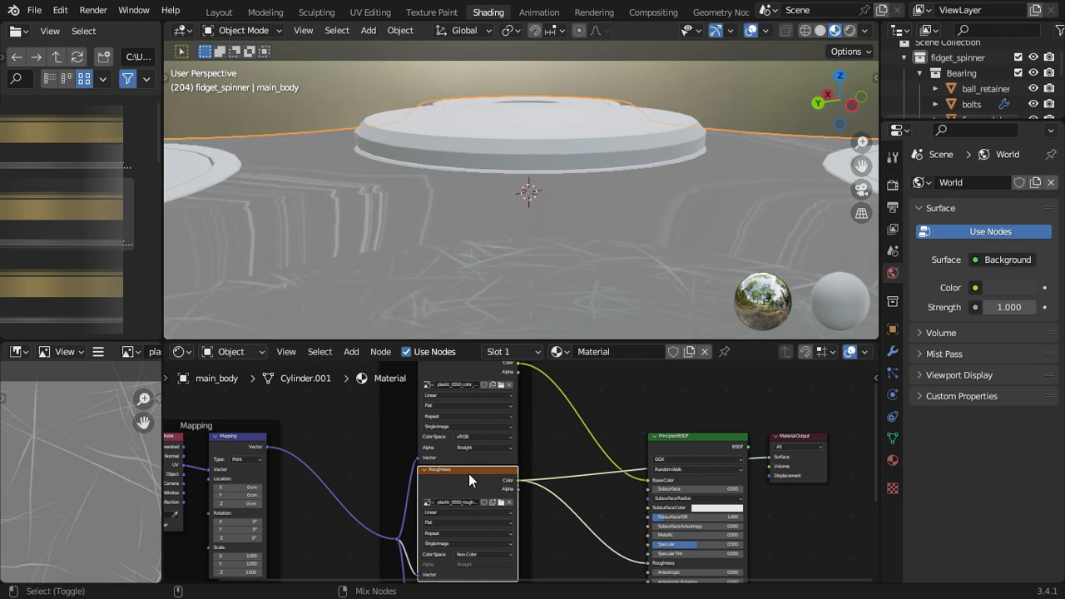
{"action": "scroll", "coordinate": [482, 208], "scroll_direction": "down", "scroll_amount": 5}
{"action": "middle_click_drag", "start_coordinate": [478, 200], "coordinate": [443, 242]}
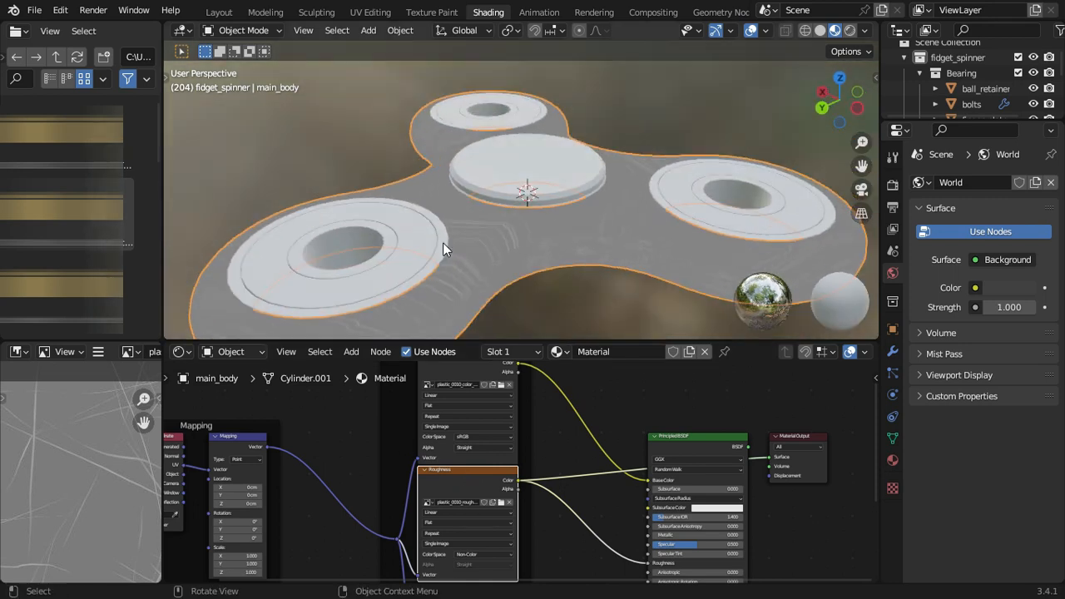
{"action": "scroll", "coordinate": [582, 441], "scroll_direction": "down", "scroll_amount": 2}
{"action": "left_click", "coordinate": [645, 452], "text": "ctrl+shift"}
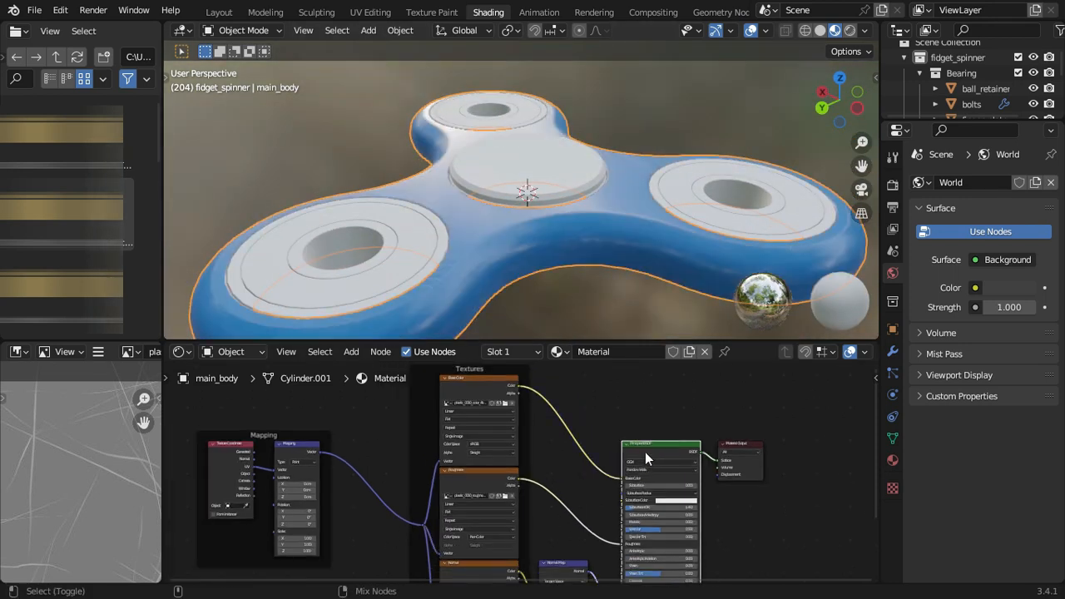
Step: Connect the Texture Coordinate node's Object output to the Mapping node's Vector input
{"action": "middle_click_drag", "start_coordinate": [447, 460], "coordinate": [530, 463]}
{"action": "scroll", "coordinate": [448, 471], "scroll_direction": "up", "scroll_amount": 5}
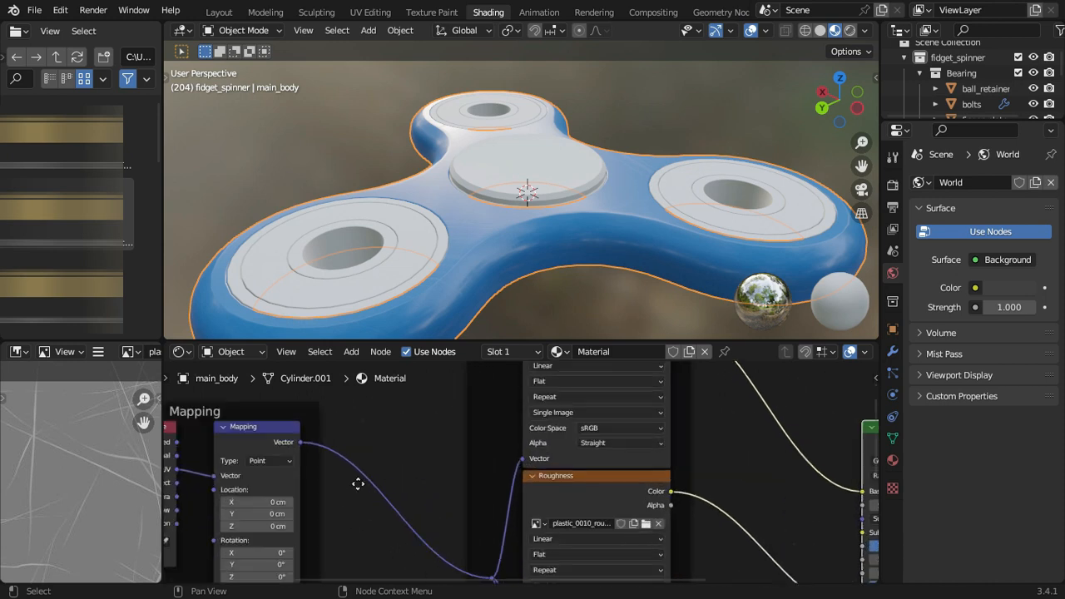
{"action": "middle_click_drag", "start_coordinate": [357, 483], "coordinate": [579, 461]}
{"action": "scroll", "coordinate": [474, 462], "scroll_direction": "up", "scroll_amount": 1}
{"action": "scroll", "coordinate": [361, 462], "scroll_direction": "up", "scroll_amount": 2}
{"action": "left_click_drag", "start_coordinate": [340, 453], "coordinate": [405, 442]}
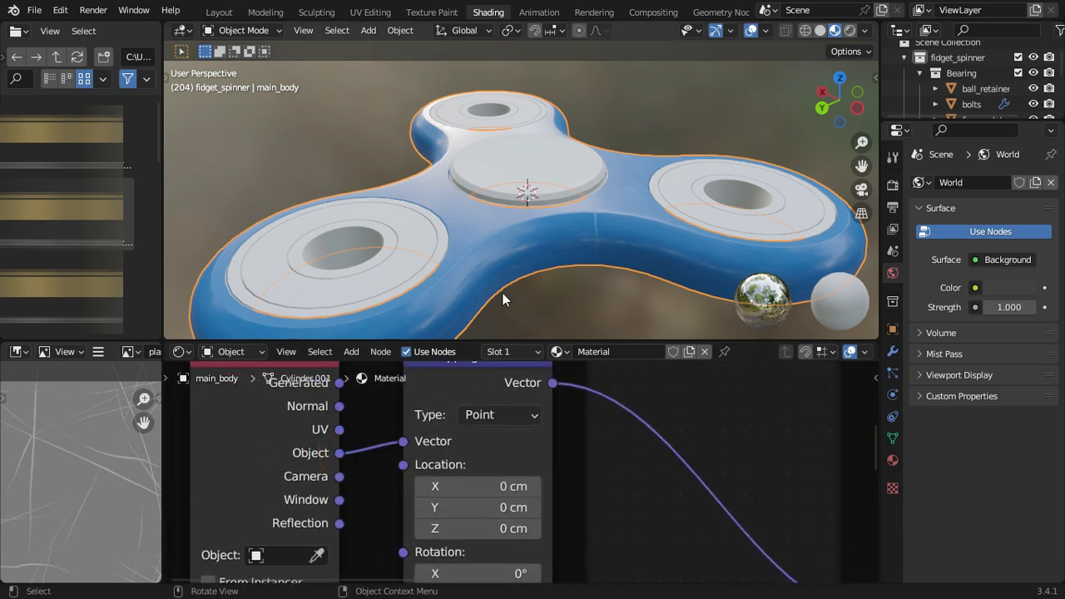
Step: Examine the main body's blue plastic surface up close from several angles with object-based mapping
{"action": "scroll", "coordinate": [503, 293], "scroll_direction": "down", "scroll_amount": 2}
{"action": "scroll", "coordinate": [587, 450], "scroll_direction": "down", "scroll_amount": 2}
{"action": "middle_click_drag", "start_coordinate": [517, 433], "coordinate": [435, 444]}
{"action": "scroll", "coordinate": [732, 450], "scroll_direction": "down", "scroll_amount": 1}
{"action": "middle_click_drag", "start_coordinate": [740, 450], "coordinate": [635, 440]}
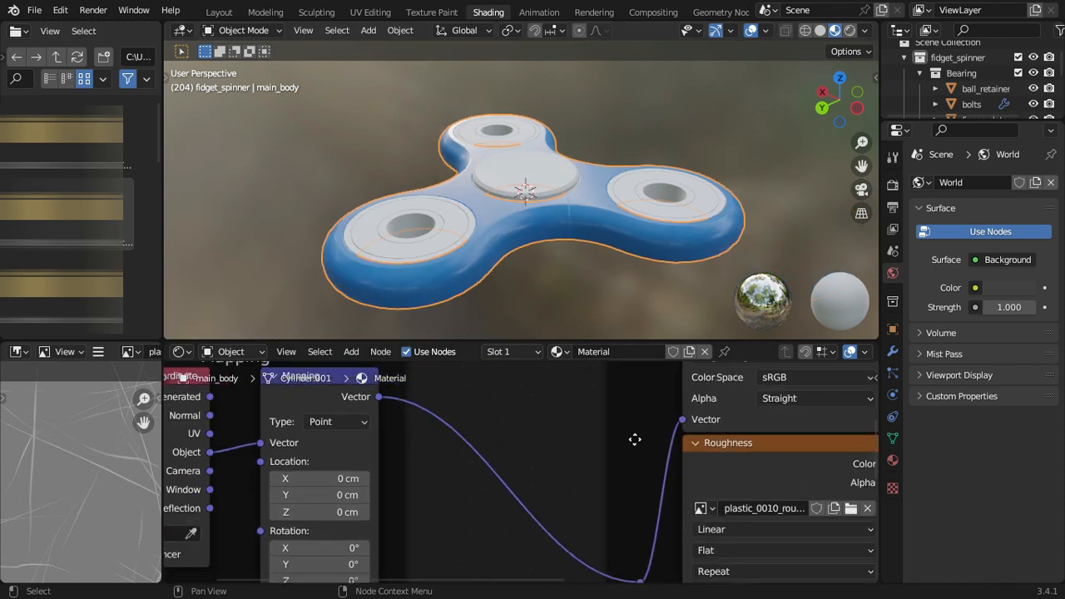
{"action": "scroll", "coordinate": [557, 459], "scroll_direction": "down", "scroll_amount": 2}
{"action": "scroll", "coordinate": [494, 278], "scroll_direction": "up", "scroll_amount": 2}
{"action": "scroll", "coordinate": [659, 277], "scroll_direction": "up", "scroll_amount": 2}
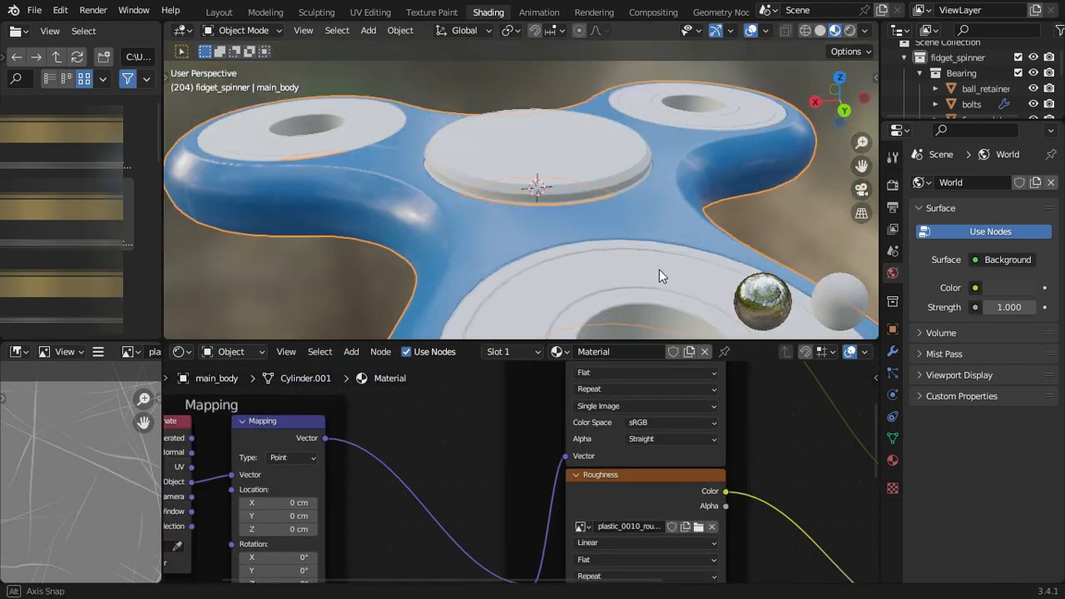
{"action": "scroll", "coordinate": [659, 270], "scroll_direction": "up", "scroll_amount": 4}
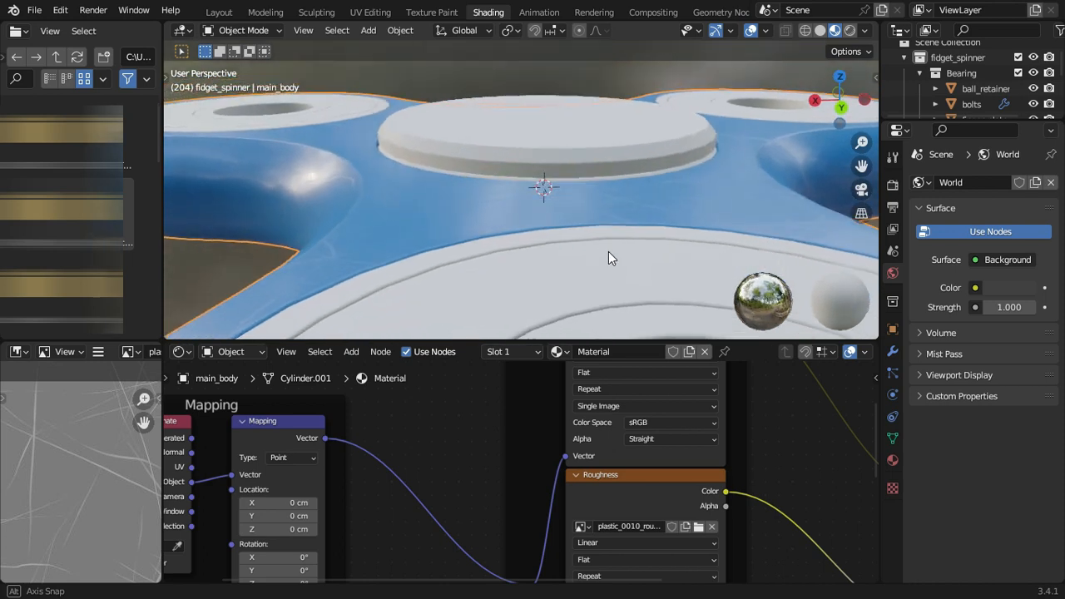
{"action": "middle_click_drag", "start_coordinate": [598, 253], "coordinate": [638, 248]}
{"action": "scroll", "coordinate": [516, 458], "scroll_direction": "down", "scroll_amount": 3}
{"action": "scroll", "coordinate": [515, 458], "scroll_direction": "down", "scroll_amount": 5}
Step: Preview the Roughness texture with object coordinates to check for stretching, and return to the Principled BSDF shading
{"action": "mouse_move", "coordinate": [544, 471]}
{"action": "middle_mouse_down"}
{"action": "mouse_move", "coordinate": [485, 458]}
{"action": "mouse_move", "coordinate": [544, 470]}
{"action": "middle_mouse_up"}
{"action": "scroll", "coordinate": [509, 465], "scroll_direction": "up", "scroll_amount": 4}
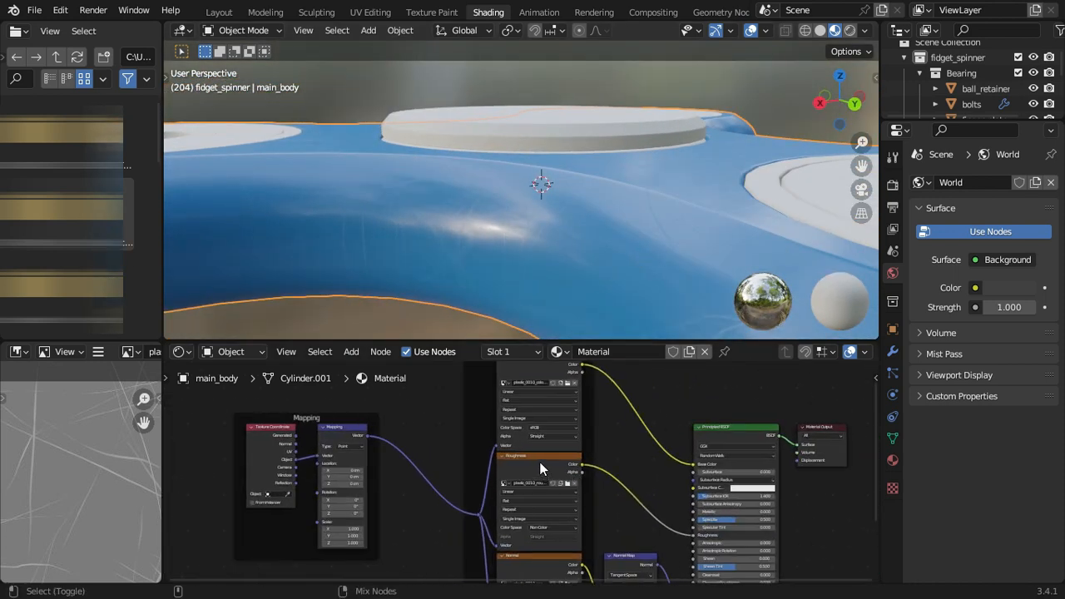
{"action": "left_click", "coordinate": [541, 468], "text": "ctrl+shift"}
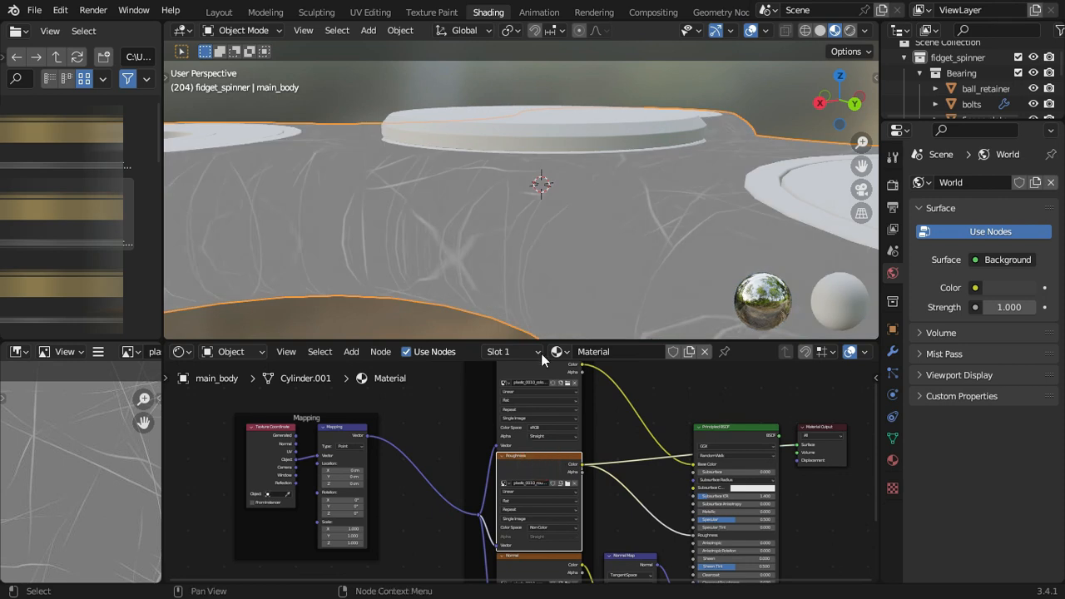
{"action": "scroll", "coordinate": [581, 282], "scroll_direction": "down", "scroll_amount": 2}
{"action": "middle_click_drag", "start_coordinate": [581, 282], "coordinate": [558, 247]}
{"action": "scroll", "coordinate": [546, 295], "scroll_direction": "down", "scroll_amount": 5}
{"action": "scroll", "coordinate": [544, 241], "scroll_direction": "up", "scroll_amount": 5}
{"action": "middle_click_drag", "start_coordinate": [609, 223], "coordinate": [498, 276]}
{"action": "middle_click_drag", "start_coordinate": [597, 473], "coordinate": [532, 499]}
{"action": "left_click", "coordinate": [688, 455]}
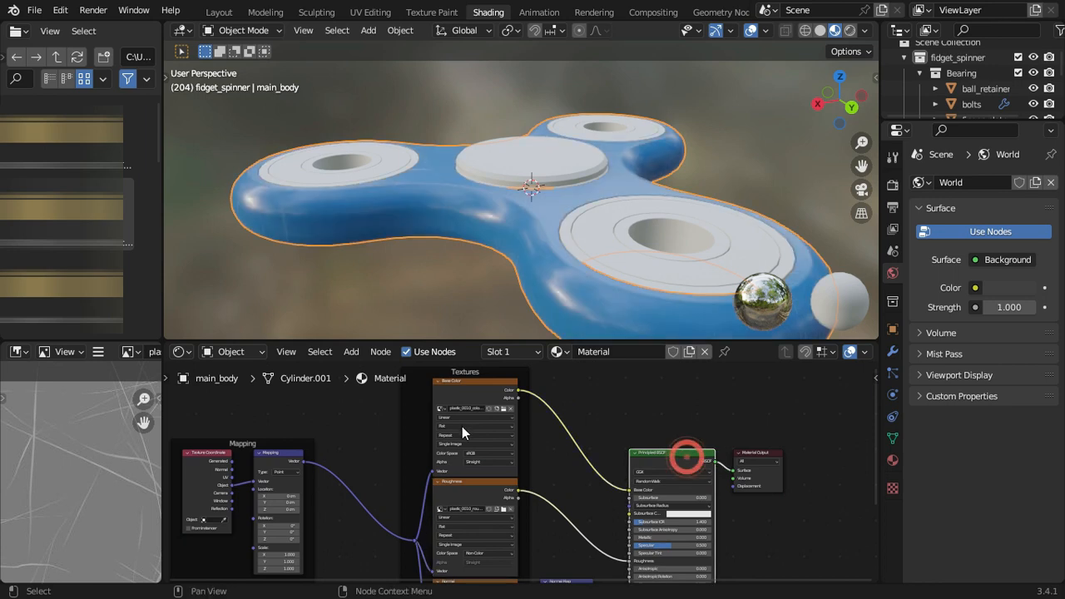
Step: Change the Base Color image texture's projection from Flat to Box
{"action": "scroll", "coordinate": [462, 425], "scroll_direction": "up", "scroll_amount": 2}
{"action": "scroll", "coordinate": [454, 416], "scroll_direction": "up", "scroll_amount": 3}
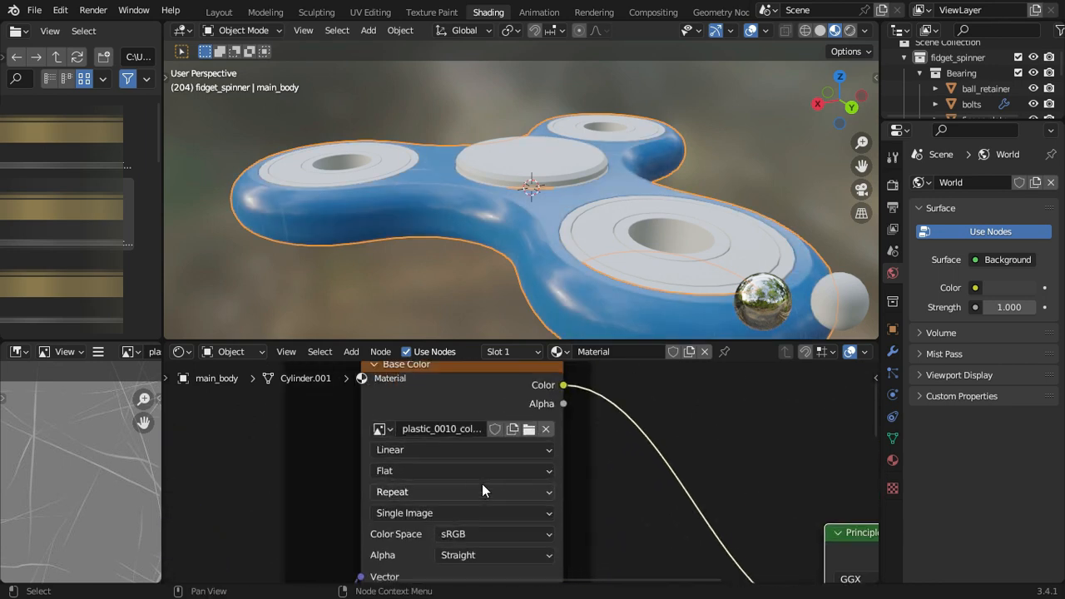
{"action": "left_click", "coordinate": [471, 476]}
{"action": "left_click", "coordinate": [452, 506]}
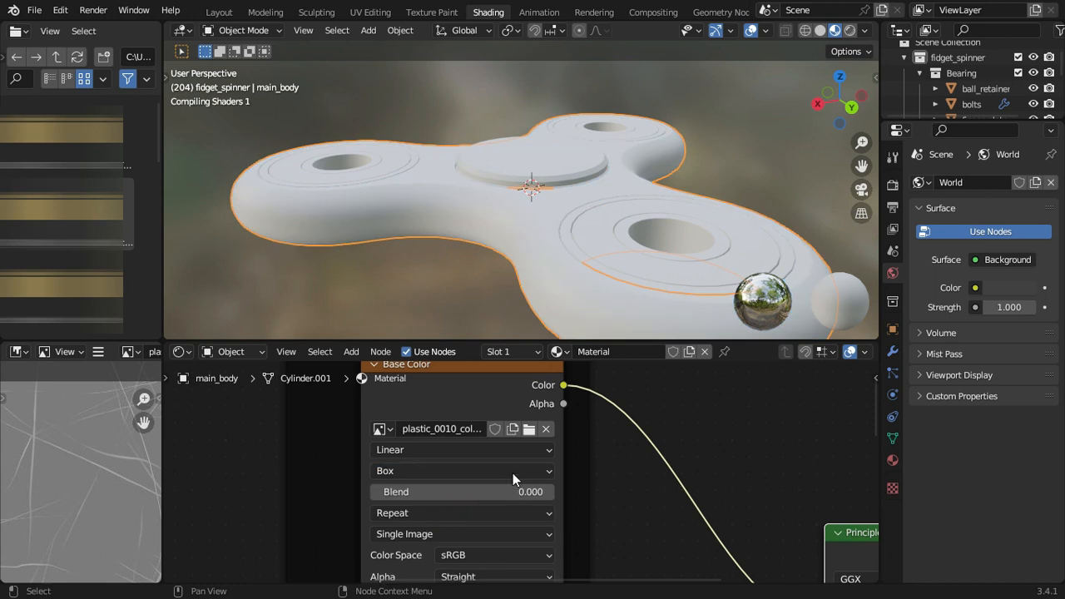
Step: Set the Roughness image texture's projection to Box
{"action": "scroll", "coordinate": [513, 473], "scroll_direction": "down", "scroll_amount": 3}
{"action": "scroll", "coordinate": [513, 473], "scroll_direction": "down", "scroll_amount": 3, "text": "shift"}
{"action": "scroll", "coordinate": [531, 464], "scroll_direction": "up", "scroll_amount": 2}
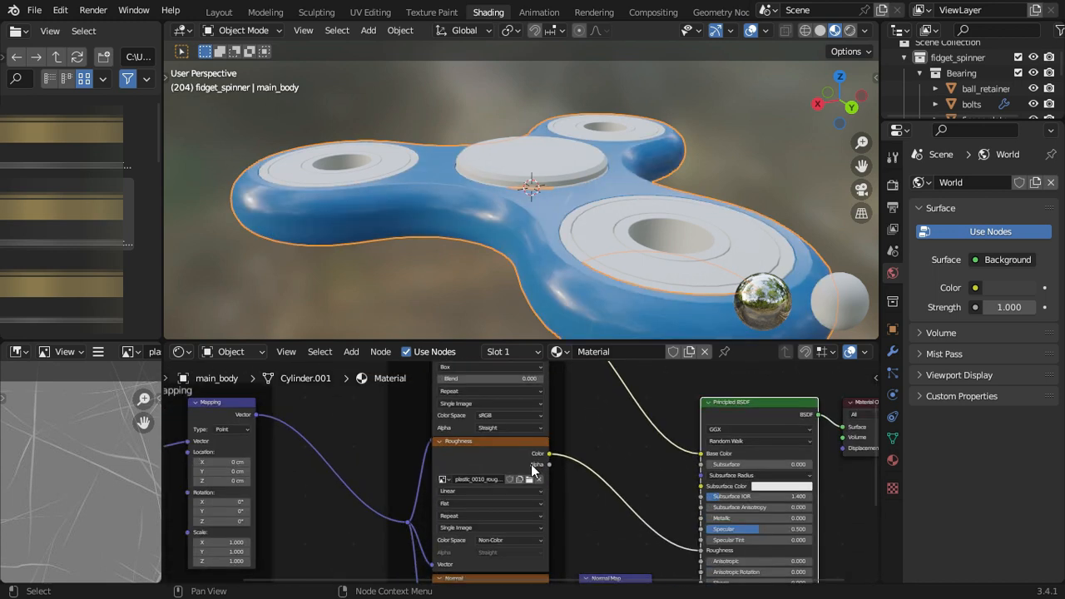
{"action": "left_click", "coordinate": [526, 466]}
{"action": "left_click", "coordinate": [492, 489]}
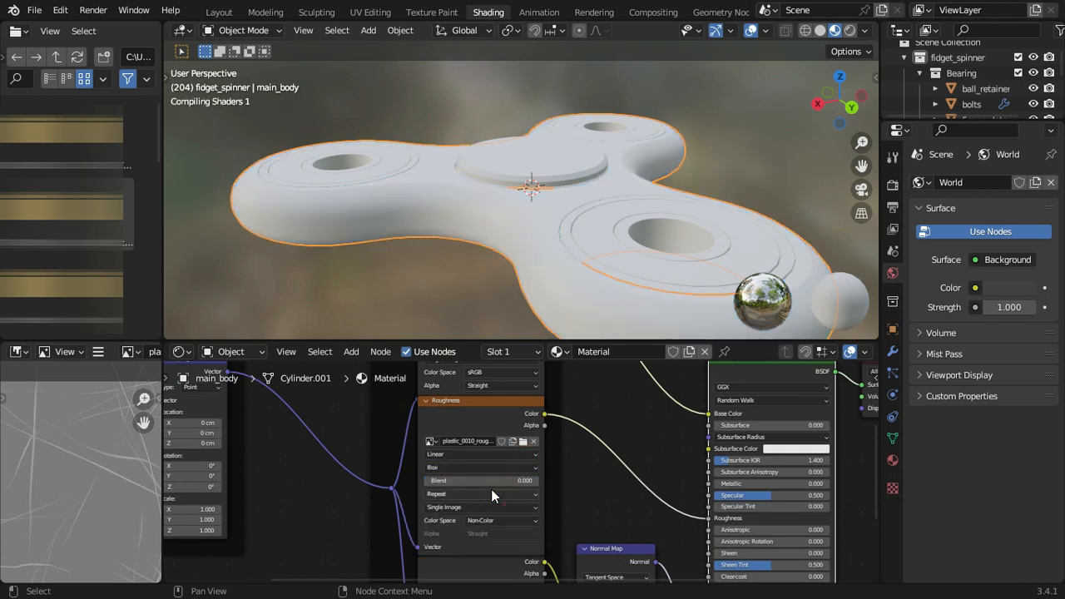
Step: Set the projection of the normal image texture to Box
{"action": "middle_click_drag", "start_coordinate": [491, 490], "coordinate": [499, 420]}
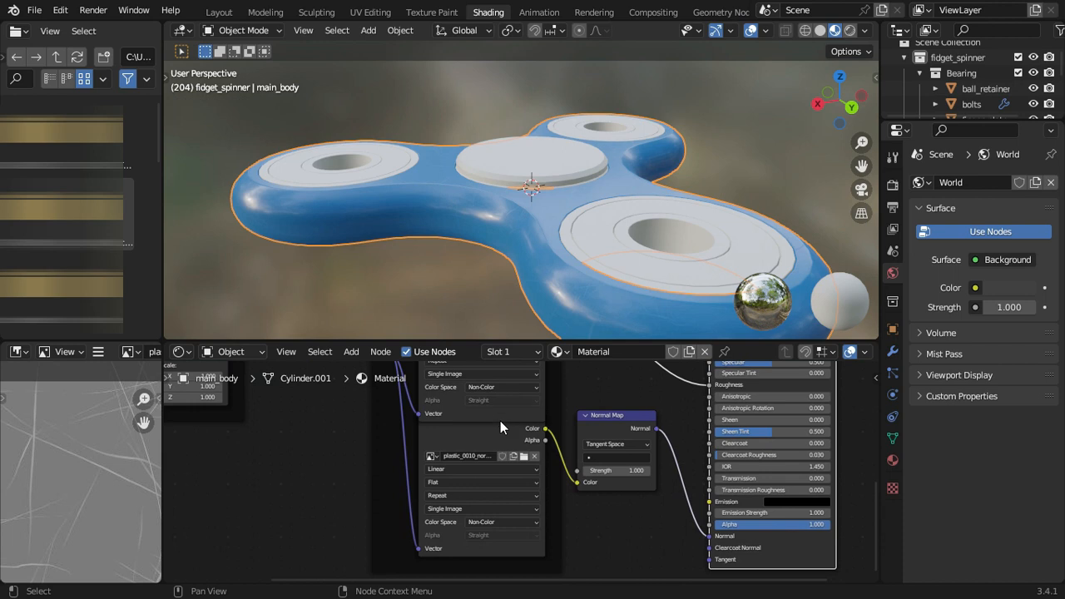
{"action": "left_click", "coordinate": [505, 481]}
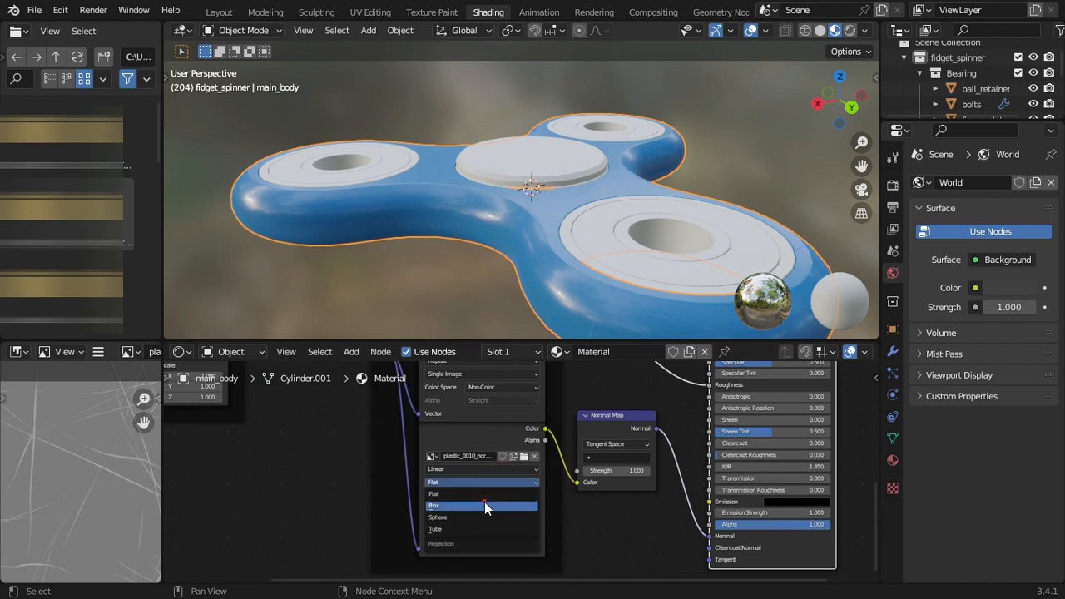
{"action": "left_click", "coordinate": [485, 502]}
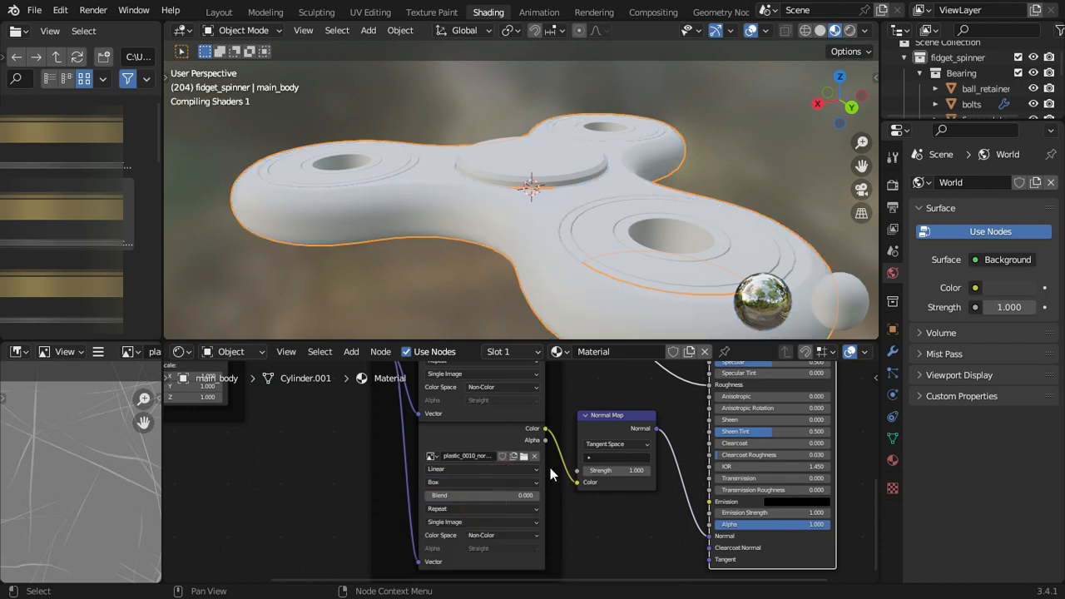
Step: Preview the Roughness texture alone on the main body and inspect the scratches where the box projections meet
{"action": "middle_click_drag", "start_coordinate": [556, 414], "coordinate": [565, 521]}
{"action": "scroll", "coordinate": [565, 521], "scroll_direction": "down", "scroll_amount": 2}
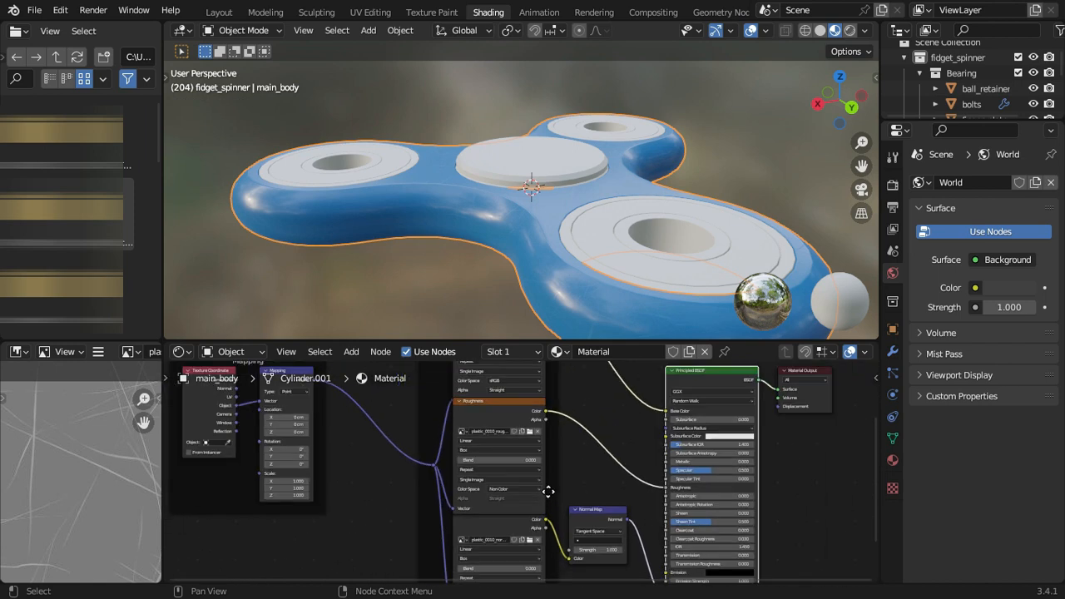
{"action": "left_click", "coordinate": [505, 406], "text": "ctrl+shift"}
{"action": "left_click", "coordinate": [505, 406], "text": "ctrl+shift"}
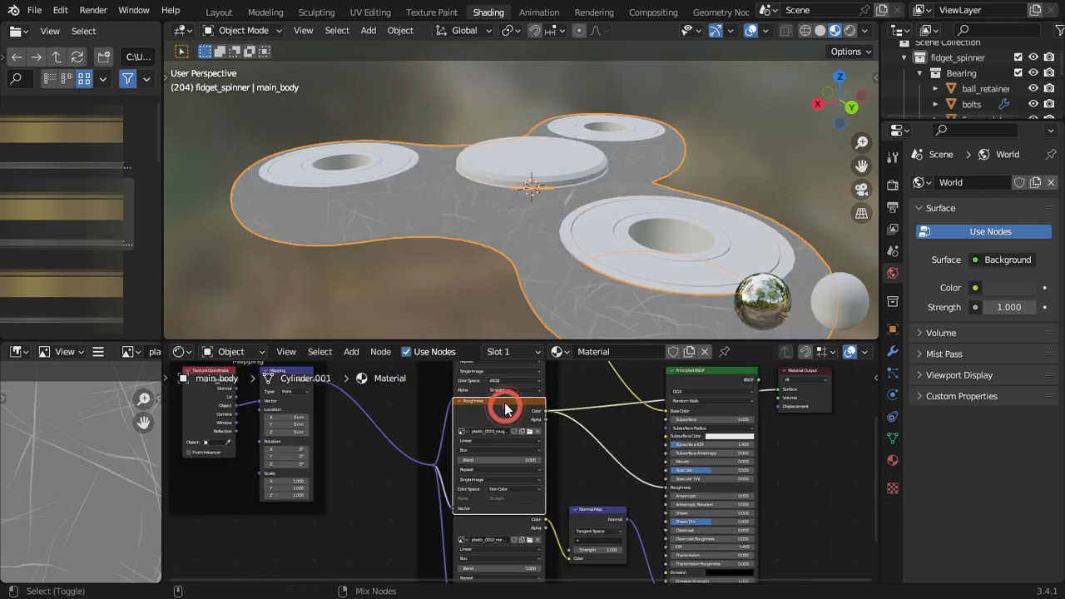
{"action": "middle_click_drag", "start_coordinate": [518, 325], "coordinate": [659, 236]}
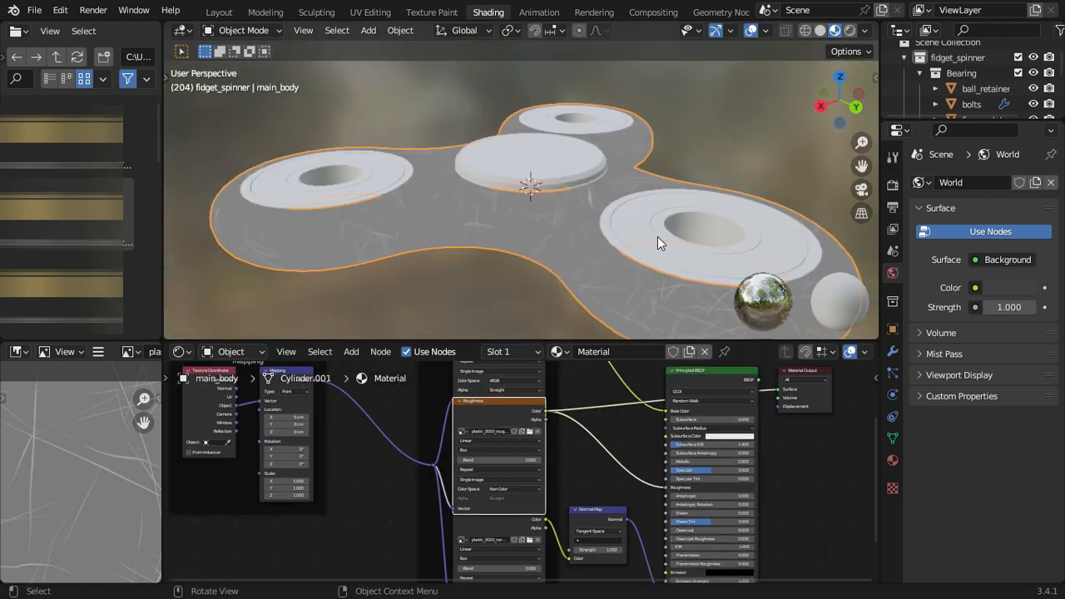
{"action": "scroll", "coordinate": [659, 236], "scroll_direction": "up", "scroll_amount": 6}
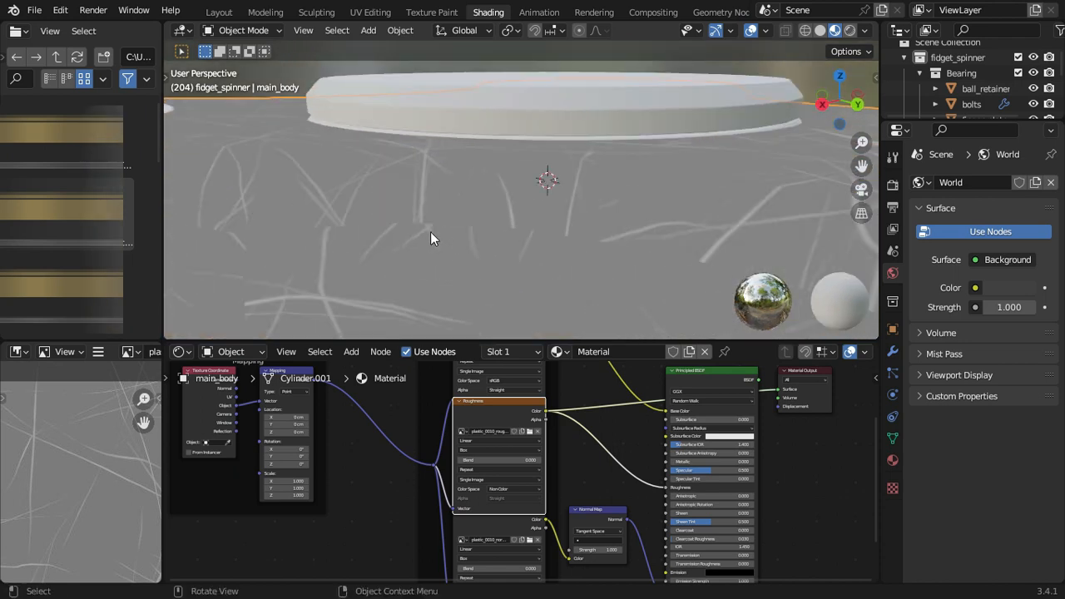
Step: Set the Roughness image texture's box projection Blend to 0.077
{"action": "scroll", "coordinate": [509, 448], "scroll_direction": "up", "scroll_amount": 3}
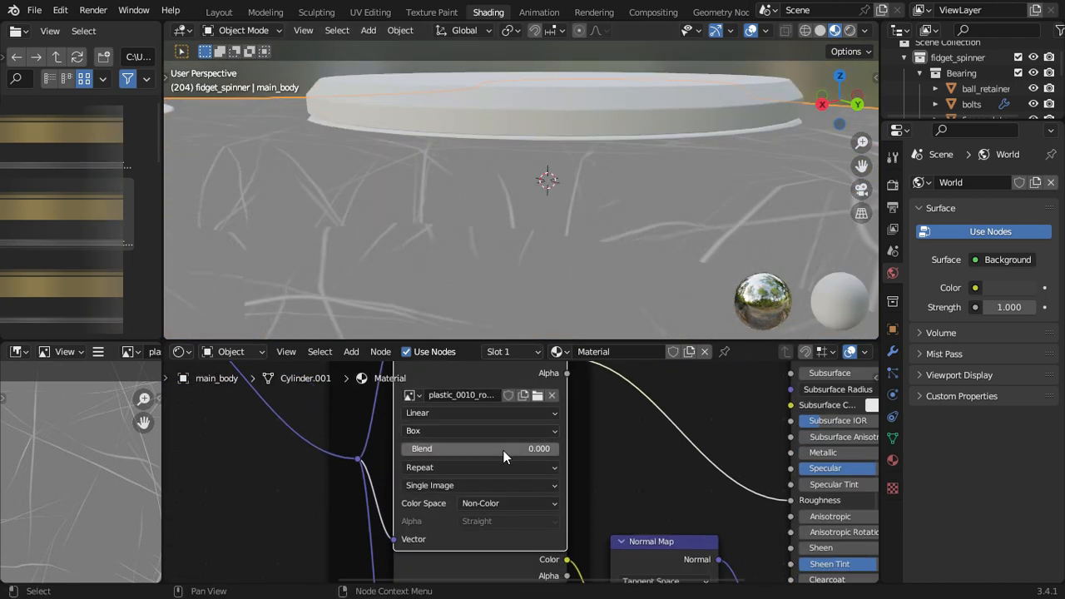
{"action": "mouse_move", "coordinate": [509, 448]}
{"action": "left_mouse_down"}
{"action": "mouse_move", "coordinate": [524, 447]}
{"action": "mouse_move", "coordinate": [502, 450]}
{"action": "left_mouse_up"}
{"action": "left_click", "coordinate": [614, 457]}
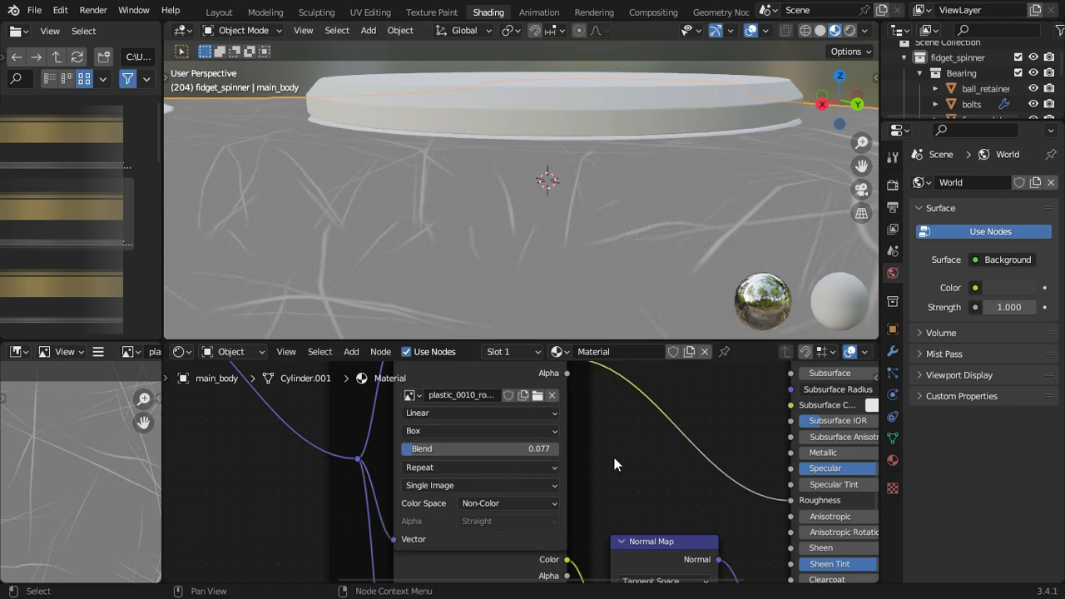
Step: Set the Base Color image texture's Blend to 0.077, matching the Roughness texture
{"action": "scroll", "coordinate": [614, 462], "scroll_direction": "down", "scroll_amount": 1}
{"action": "scroll", "coordinate": [614, 453], "scroll_direction": "down", "scroll_amount": 1}
{"action": "scroll", "coordinate": [630, 441], "scroll_direction": "down", "scroll_amount": 1}
{"action": "middle_click_drag", "start_coordinate": [630, 441], "coordinate": [595, 488]}
{"action": "scroll", "coordinate": [490, 468], "scroll_direction": "up", "scroll_amount": 2}
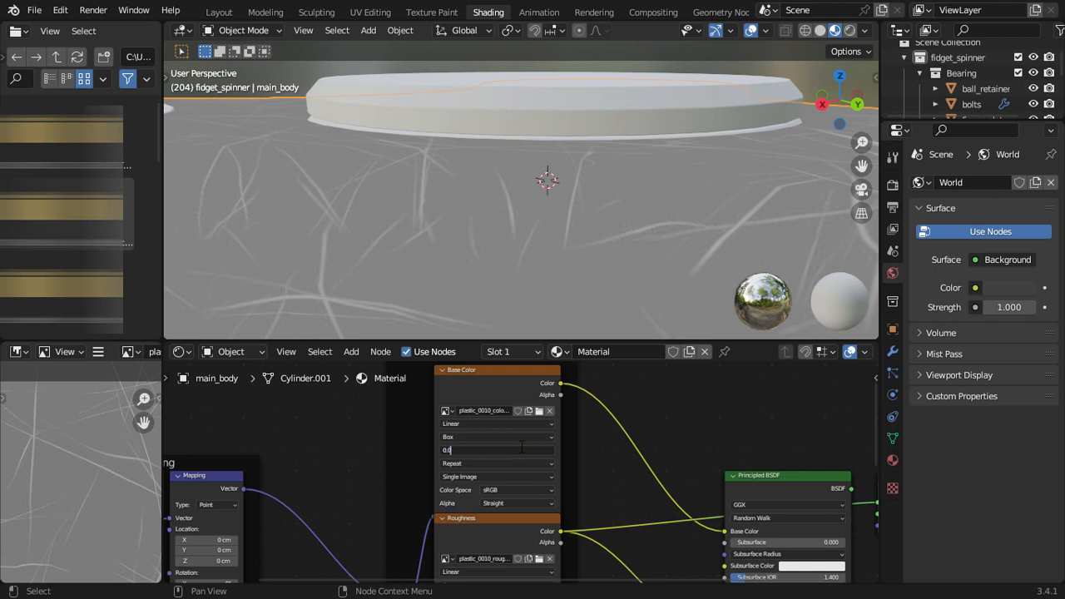
{"action": "key", "text": "Return"}
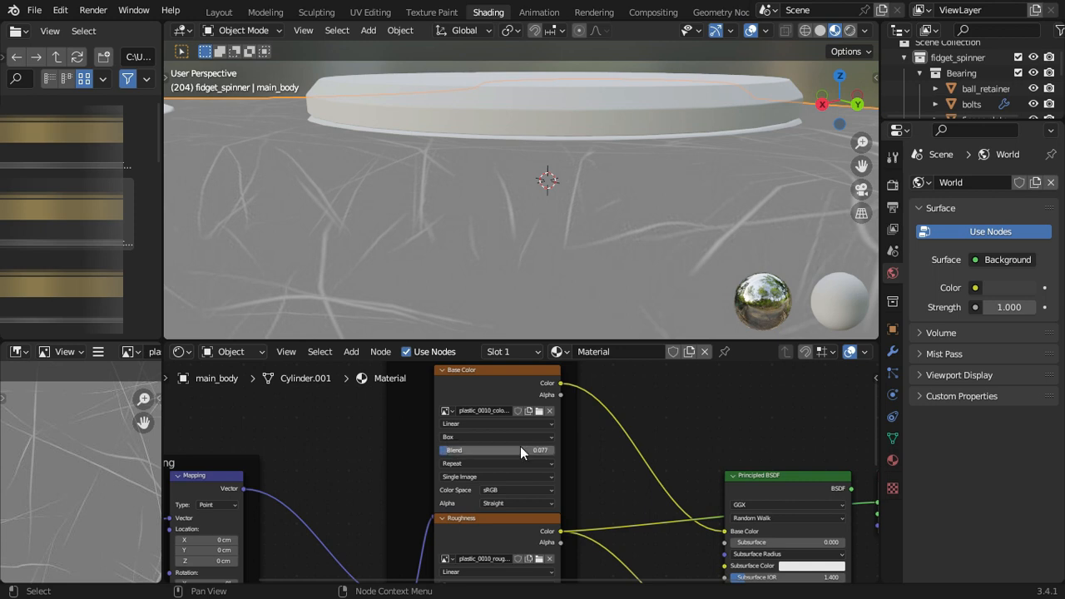
Step: Set the normal image texture's Blend to 0.077
{"action": "scroll", "coordinate": [641, 495], "scroll_direction": "down", "scroll_amount": 2}
{"action": "middle_click_drag", "start_coordinate": [626, 499], "coordinate": [627, 397]}
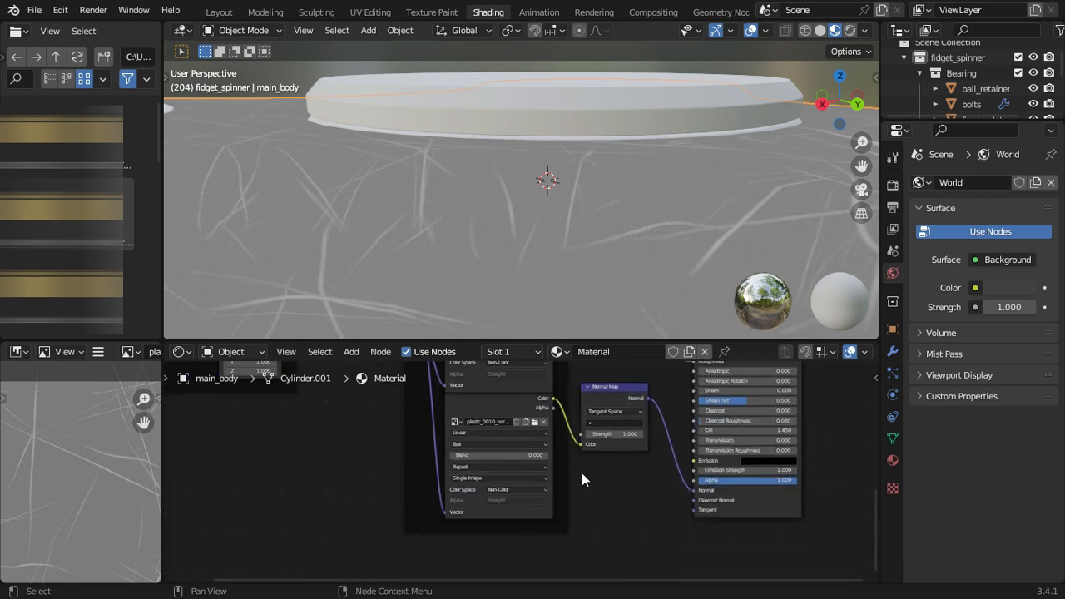
{"action": "scroll", "coordinate": [520, 455], "scroll_direction": "up", "scroll_amount": 1}
{"action": "left_click", "coordinate": [516, 452]}
{"action": "type", "text": "0"}
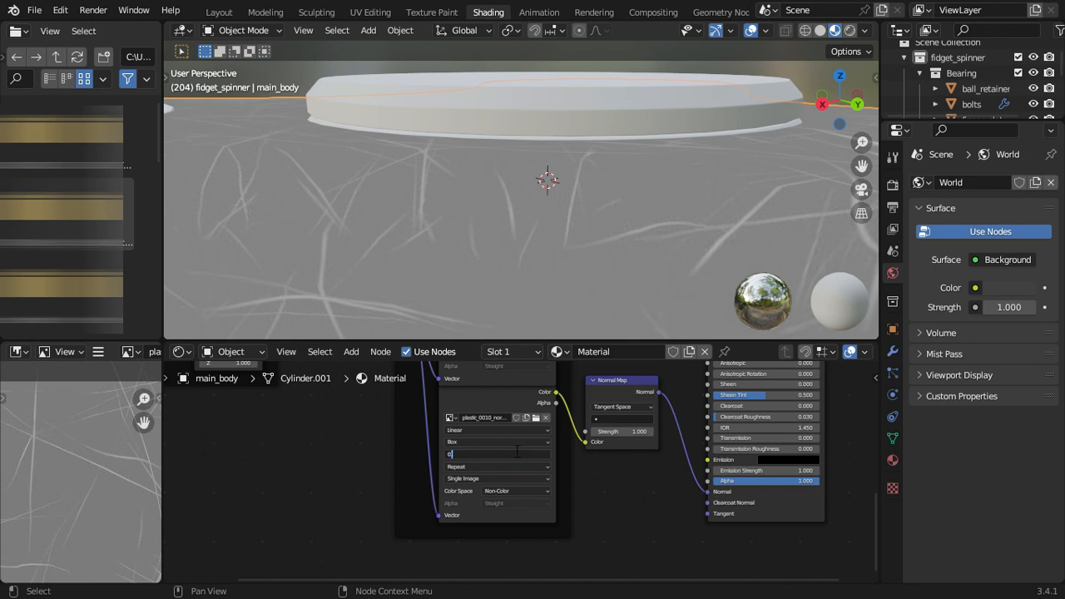
{"action": "type", "text": ".077"}
{"action": "key", "text": "Return"}
Step: Reconnect the Principled BSDF to the material output and move both nodes higher in the node layout
{"action": "middle_click_drag", "start_coordinate": [590, 464], "coordinate": [337, 486], "text": "ctrl"}
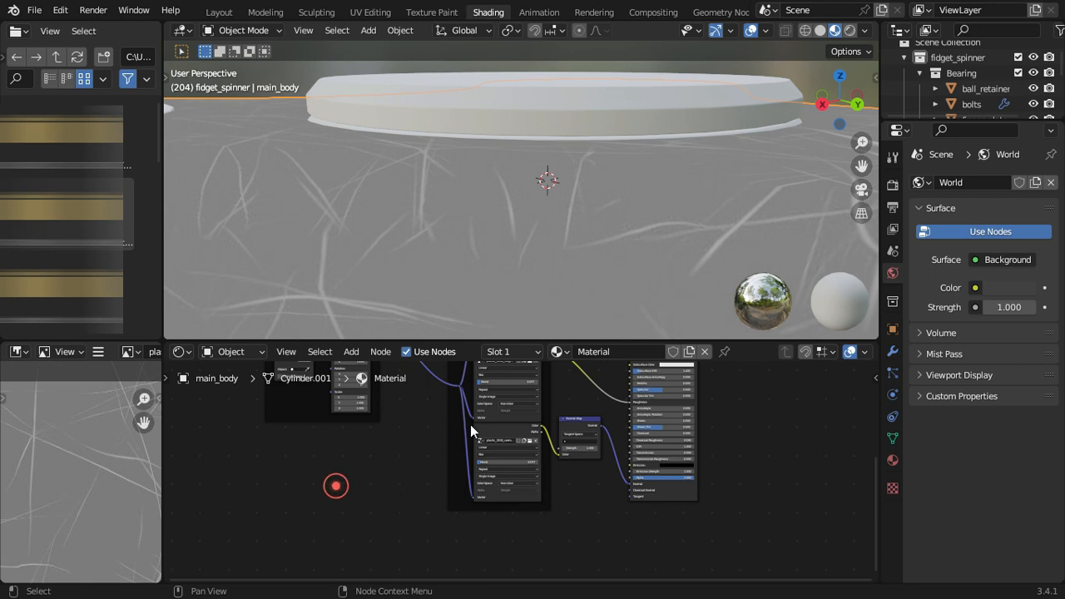
{"action": "key", "text": "Home"}
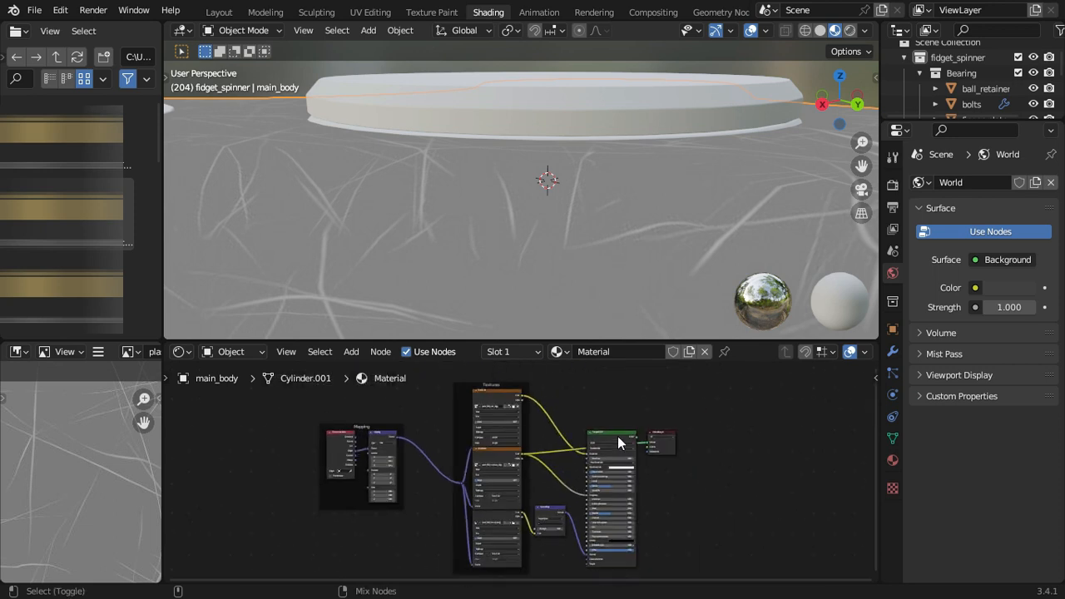
{"action": "left_click", "coordinate": [618, 438], "text": "ctrl+shift"}
{"action": "left_click_drag", "start_coordinate": [604, 396], "coordinate": [653, 474]}
{"action": "left_click_drag", "start_coordinate": [614, 435], "coordinate": [616, 403]}
{"action": "left_click", "coordinate": [587, 384]}
Step: Set the Mapping node's X, Y and Z scale to 8.600 to shrink the scratch pattern on the main body
{"action": "middle_click_drag", "start_coordinate": [499, 215], "coordinate": [519, 236]}
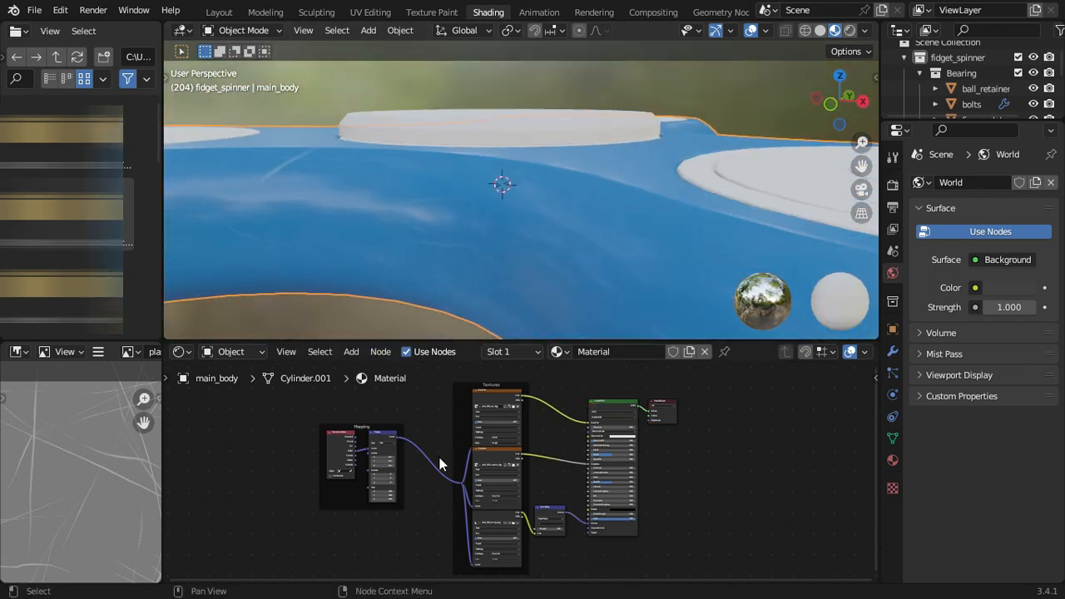
{"action": "scroll", "coordinate": [383, 475], "scroll_direction": "up", "scroll_amount": 1}
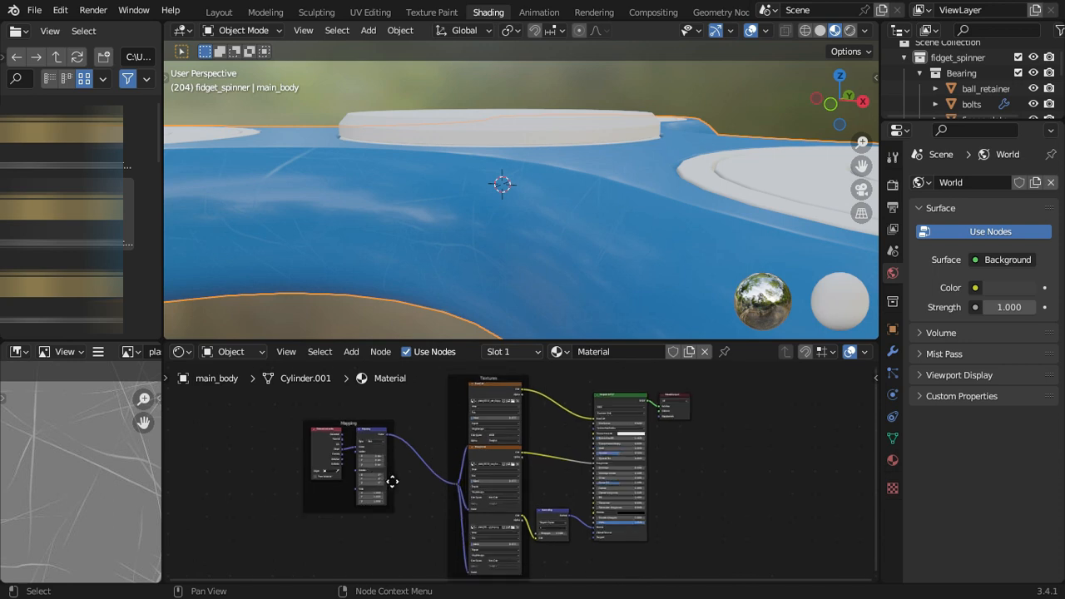
{"action": "scroll", "coordinate": [386, 474], "scroll_direction": "up", "scroll_amount": 2}
{"action": "scroll", "coordinate": [386, 479], "scroll_direction": "up", "scroll_amount": 1}
{"action": "middle_click_drag", "start_coordinate": [486, 254], "coordinate": [612, 223]}
{"action": "middle_click_drag", "start_coordinate": [648, 225], "coordinate": [634, 281]}
{"action": "scroll", "coordinate": [563, 507], "scroll_direction": "up", "scroll_amount": 8}
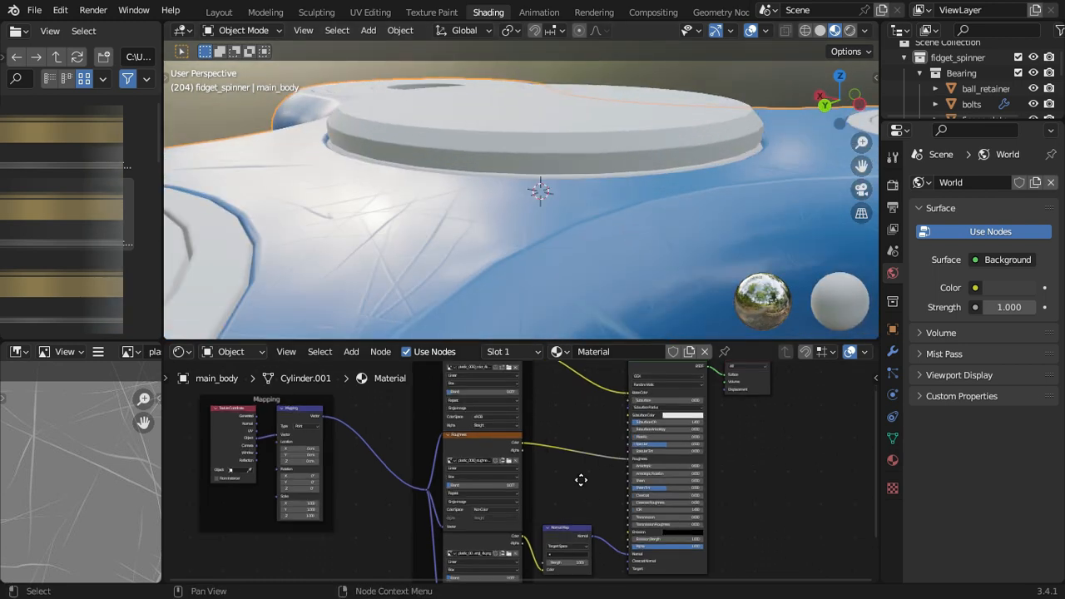
{"action": "left_click_drag", "start_coordinate": [443, 497], "coordinate": [446, 521]}
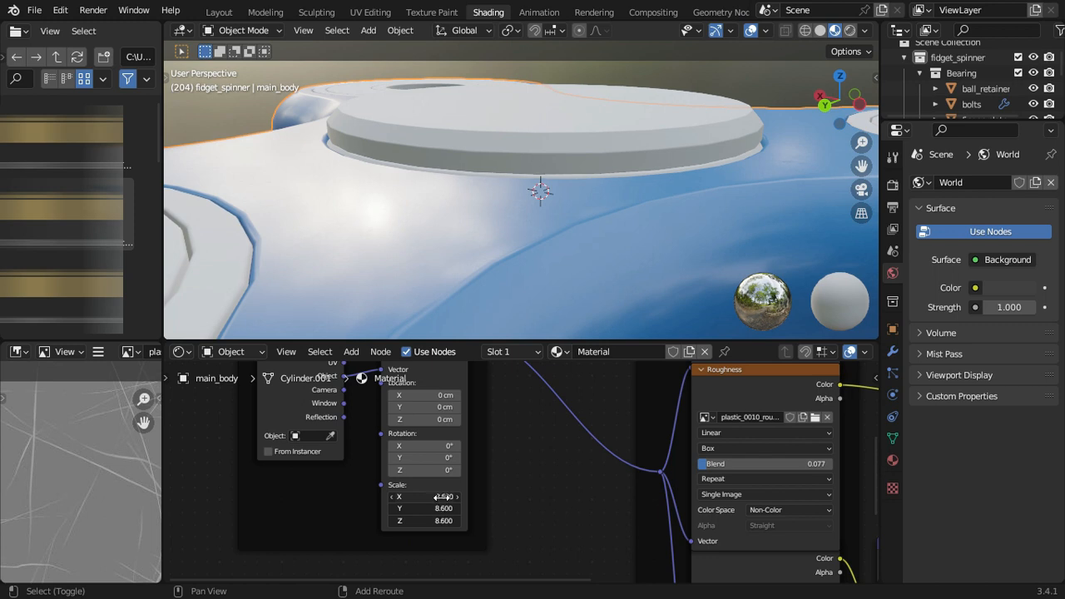
Step: Examine the rescaled plastic surface of the main body from several angles
{"action": "middle_click_drag", "start_coordinate": [498, 258], "coordinate": [611, 240]}
{"action": "middle_click_drag", "start_coordinate": [378, 204], "coordinate": [580, 179]}
{"action": "scroll", "coordinate": [544, 231], "scroll_direction": "up", "scroll_amount": 5}
{"action": "scroll", "coordinate": [578, 176], "scroll_direction": "down", "scroll_amount": 2}
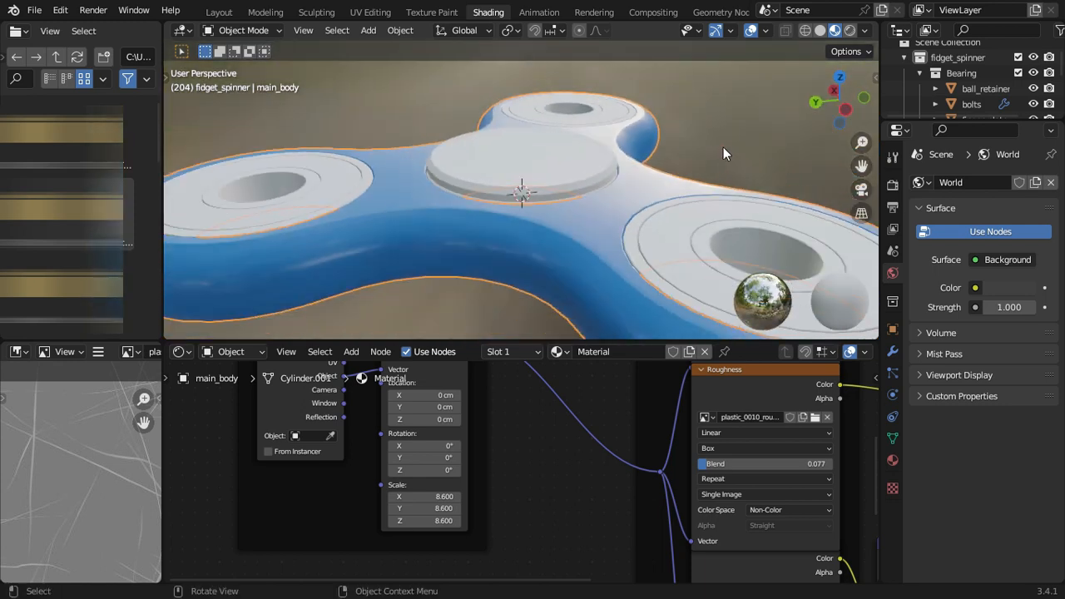
{"action": "middle_click_drag", "start_coordinate": [669, 179], "coordinate": [517, 205]}
{"action": "scroll", "coordinate": [698, 447], "scroll_direction": "down", "scroll_amount": 3}
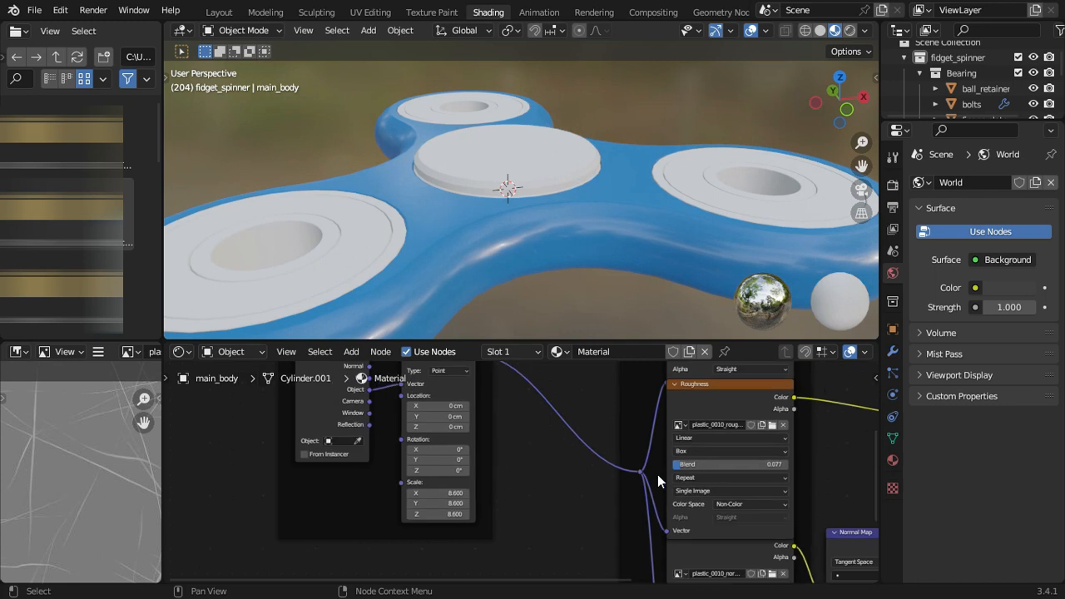
{"action": "middle_click_drag", "start_coordinate": [698, 446], "coordinate": [495, 437]}
{"action": "middle_click_drag", "start_coordinate": [341, 301], "coordinate": [579, 286]}
{"action": "scroll", "coordinate": [541, 453], "scroll_direction": "up", "scroll_amount": 2}
Step: Insert a ColorRamp node between the Base Color texture and the Principled BSDF's Base Color input
{"action": "middle_click_drag", "start_coordinate": [541, 453], "coordinate": [513, 484]}
{"action": "scroll", "coordinate": [507, 453], "scroll_direction": "up", "scroll_amount": 3}
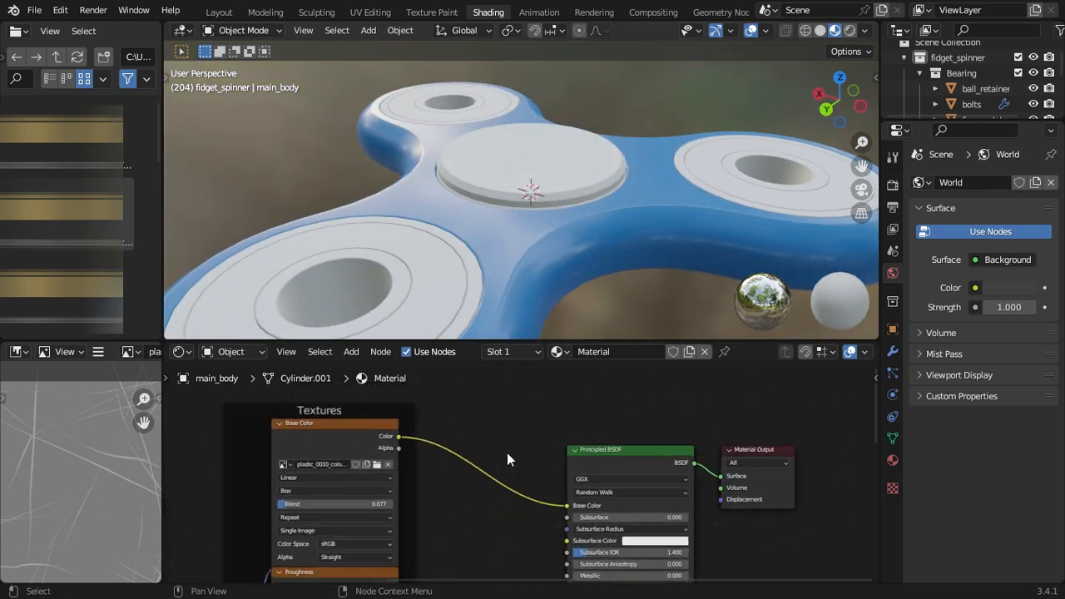
{"action": "key", "text": "shift+a"}
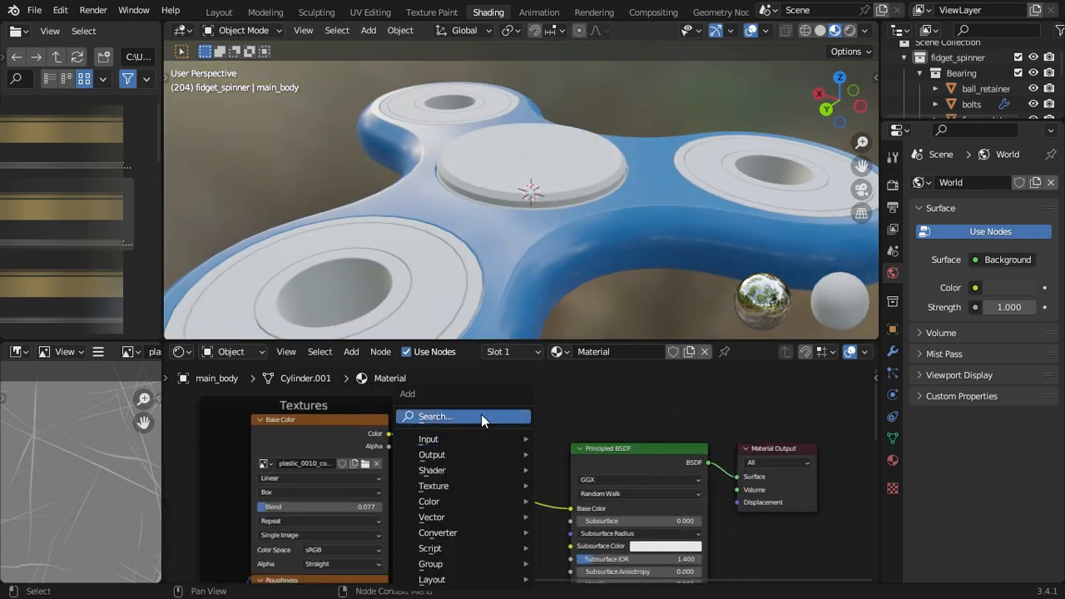
{"action": "left_click", "coordinate": [481, 415]}
{"action": "type", "text": "colo"}
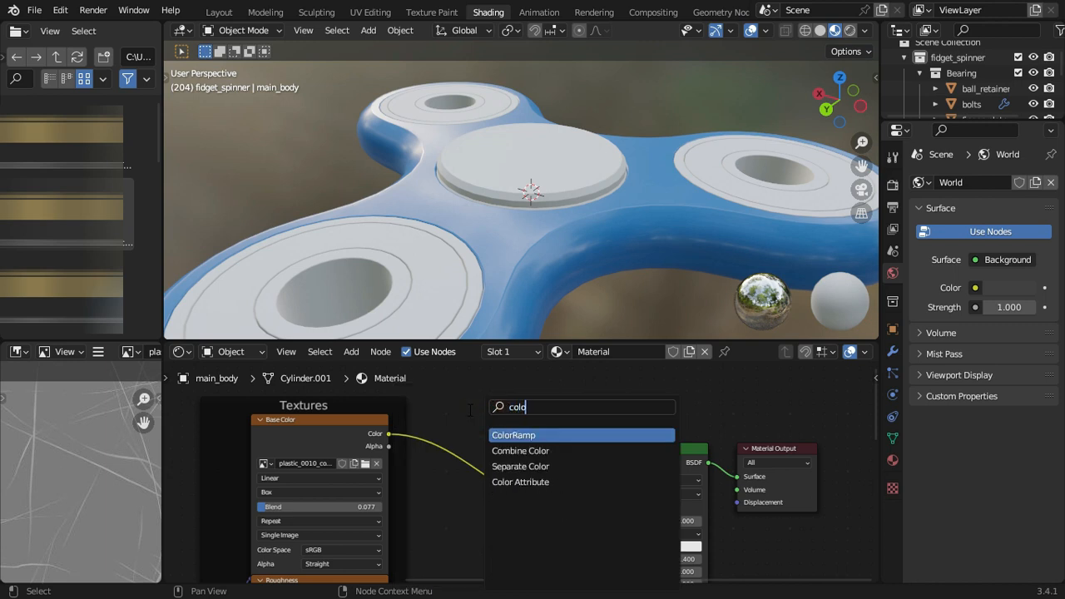
{"action": "key", "text": "Return"}
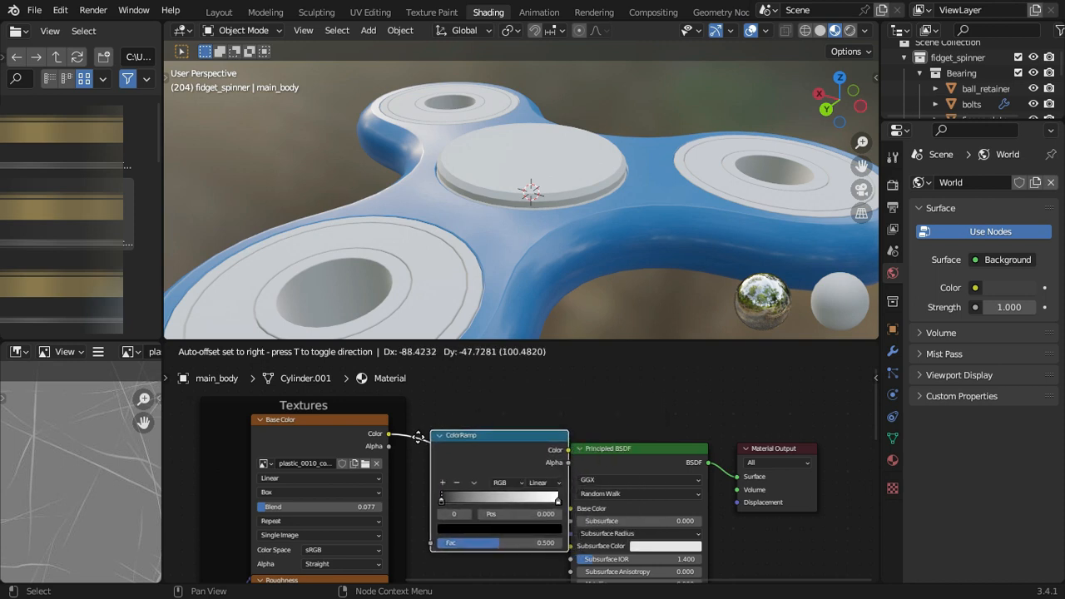
{"action": "left_click", "coordinate": [418, 437]}
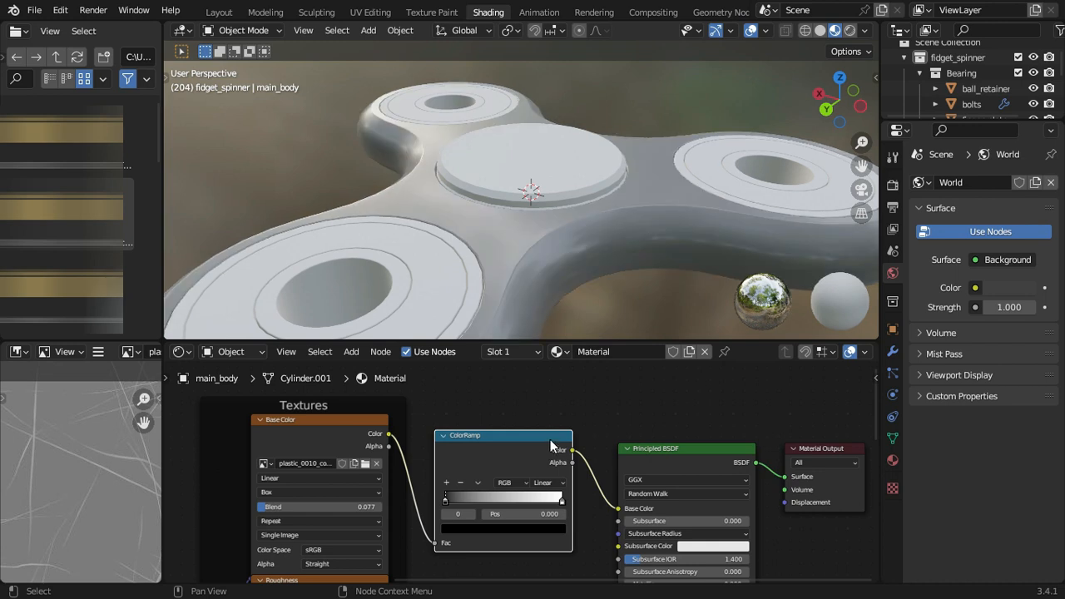
Step: Change the ColorRamp's black stop to bright red with full saturation and a Value of 1.000
{"action": "middle_click_drag", "start_coordinate": [418, 228], "coordinate": [480, 220]}
{"action": "scroll", "coordinate": [554, 202], "scroll_direction": "up", "scroll_amount": 1}
{"action": "scroll", "coordinate": [495, 222], "scroll_direction": "up", "scroll_amount": 1}
{"action": "scroll", "coordinate": [495, 223], "scroll_direction": "up", "scroll_amount": 1}
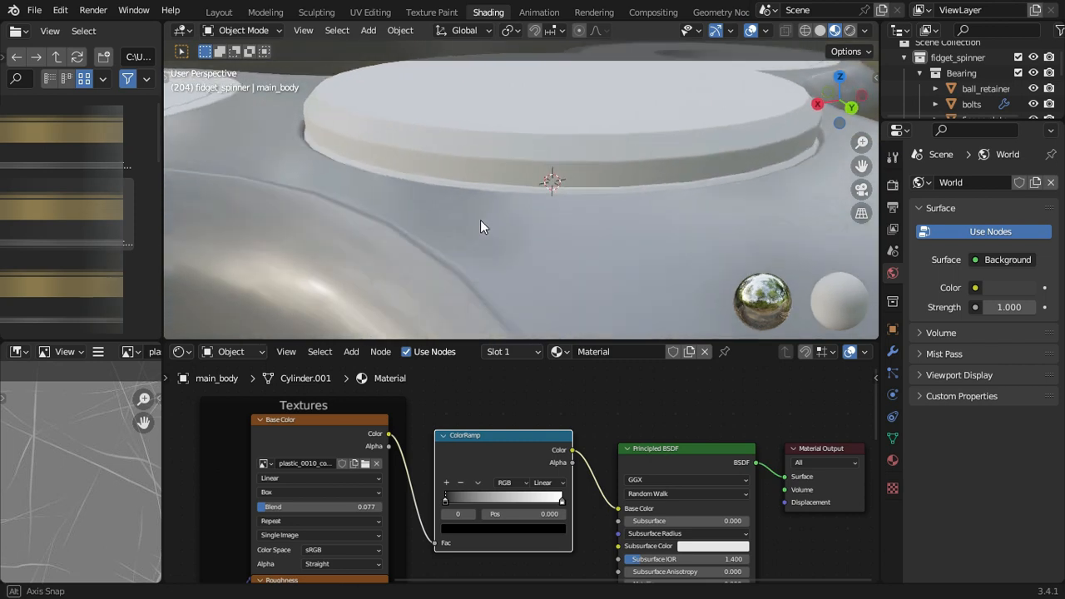
{"action": "scroll", "coordinate": [533, 446], "scroll_direction": "up", "scroll_amount": 1}
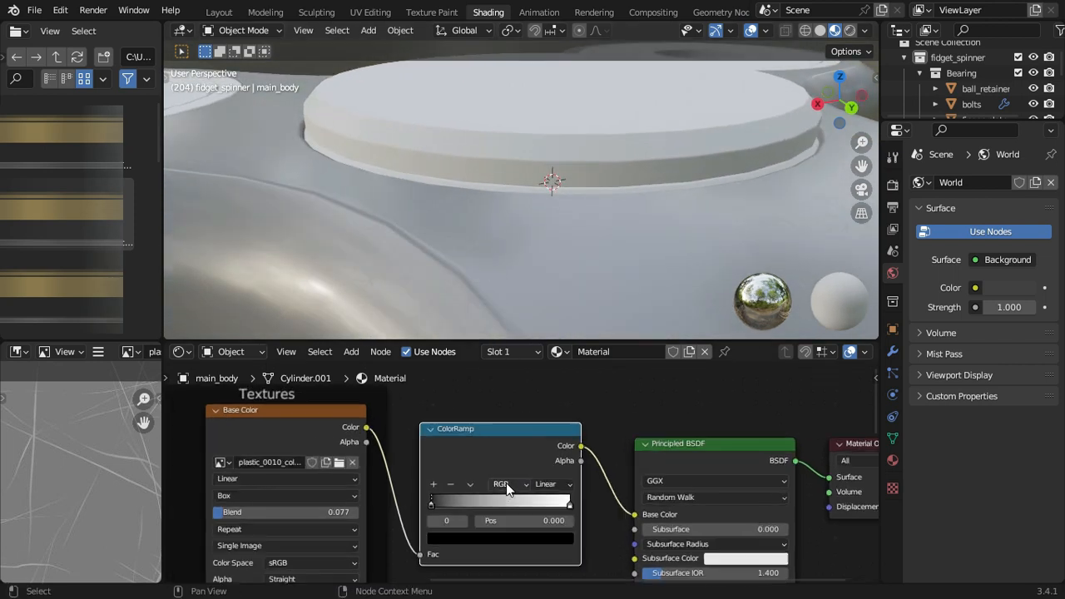
{"action": "left_click", "coordinate": [420, 509]}
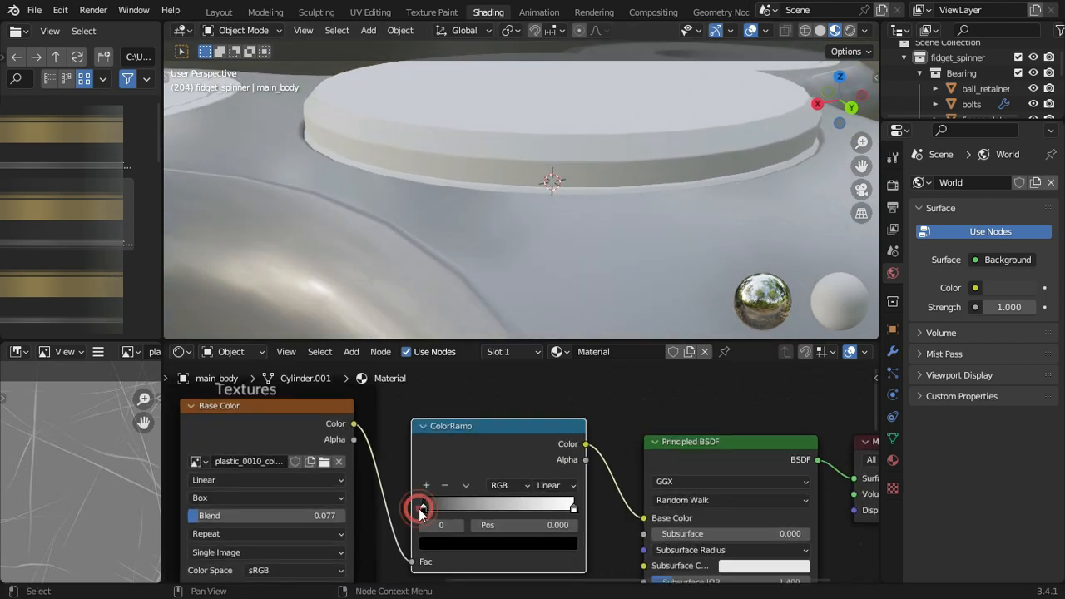
{"action": "left_click", "coordinate": [439, 543]}
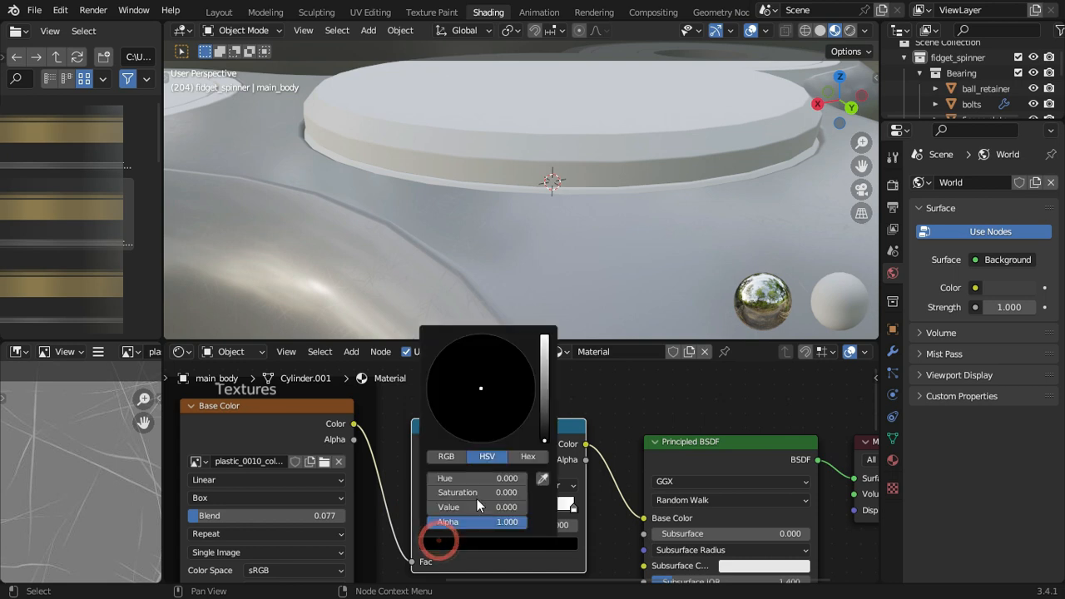
{"action": "left_click", "coordinate": [543, 429]}
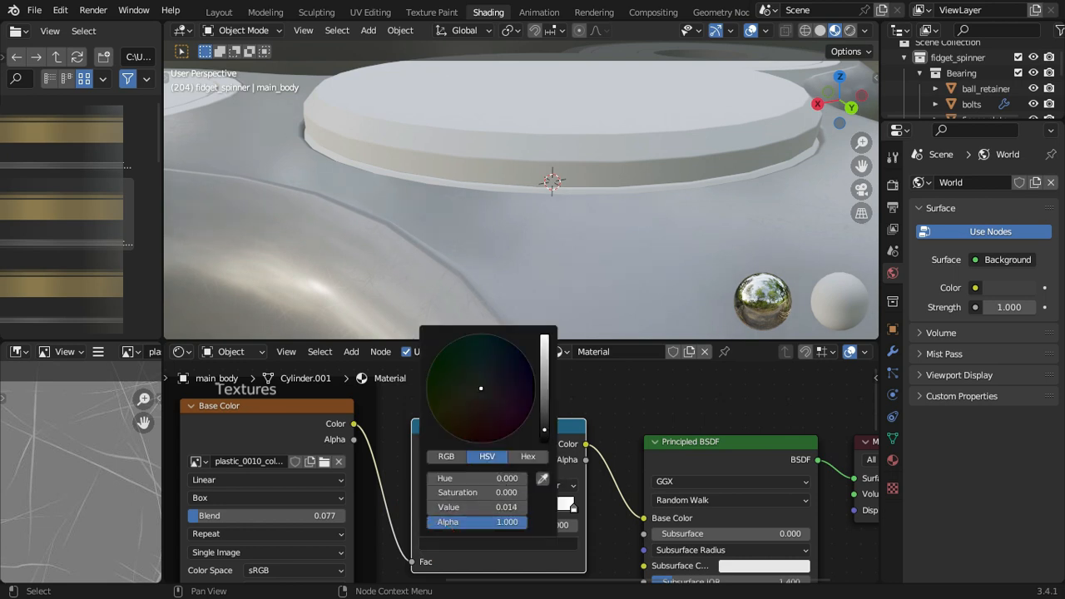
{"action": "left_click_drag", "start_coordinate": [544, 426], "coordinate": [544, 336]}
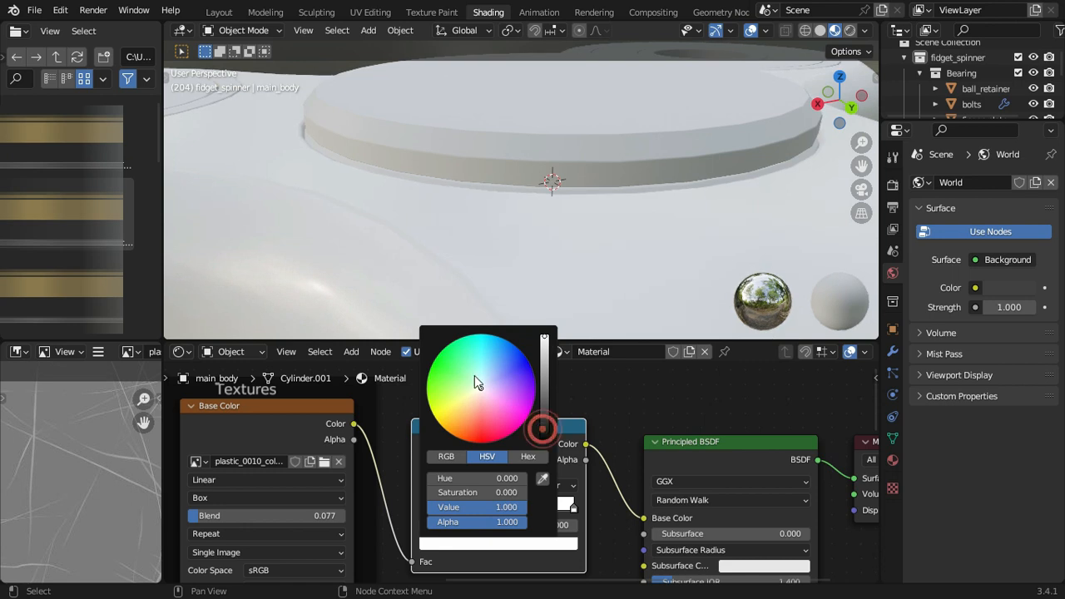
{"action": "left_click", "coordinate": [483, 442]}
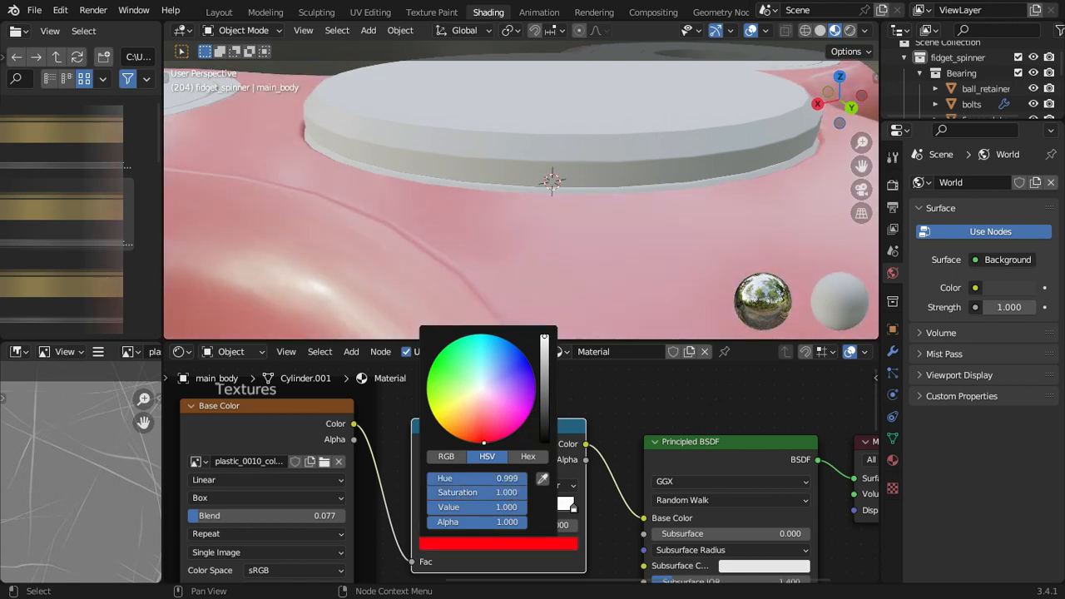
{"action": "left_click", "coordinate": [479, 396]}
Step: Move the ColorRamp's red stop to position 0.145 and shift the white stop slightly toward it
{"action": "middle_click_drag", "start_coordinate": [514, 232], "coordinate": [515, 305]}
{"action": "left_click_drag", "start_coordinate": [428, 508], "coordinate": [448, 511]}
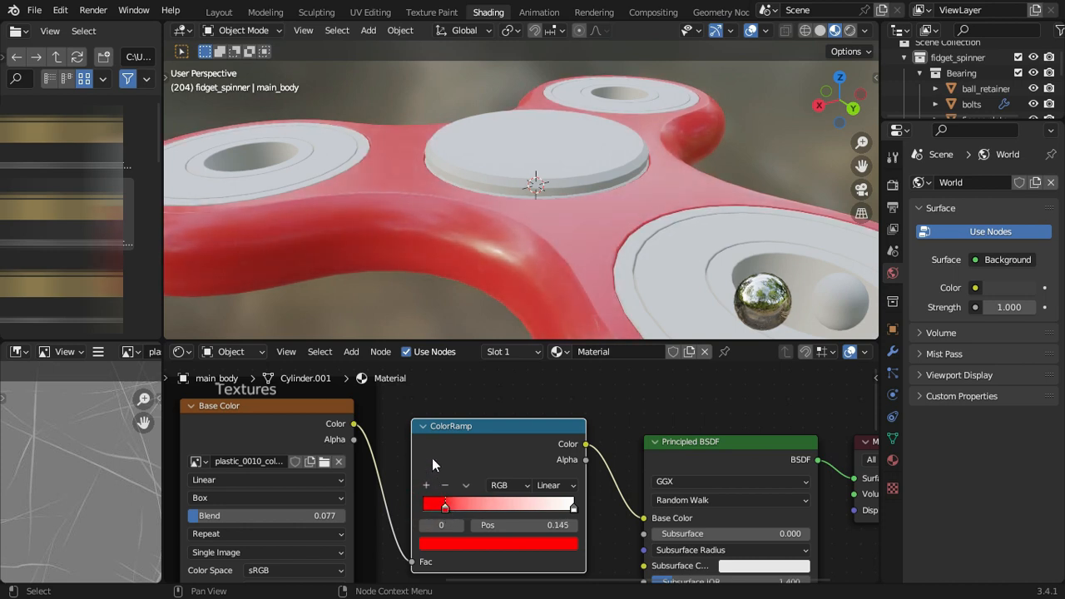
{"action": "left_click", "coordinate": [574, 507]}
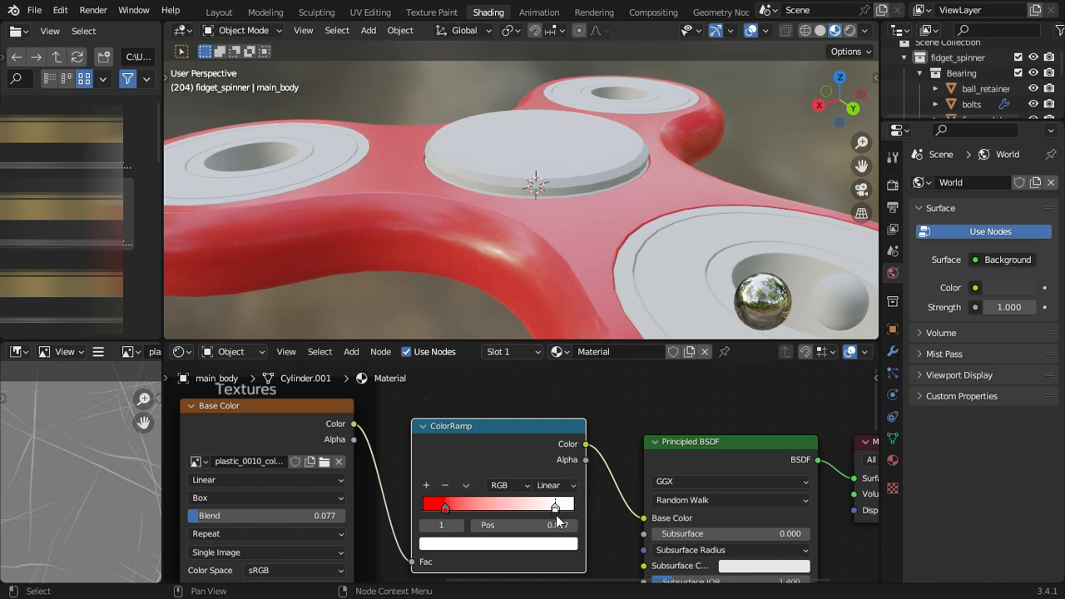
Step: Tint the ColorRamp's white stop pale pink so the scratches blend with the red plastic
{"action": "middle_click_drag", "start_coordinate": [585, 292], "coordinate": [608, 274]}
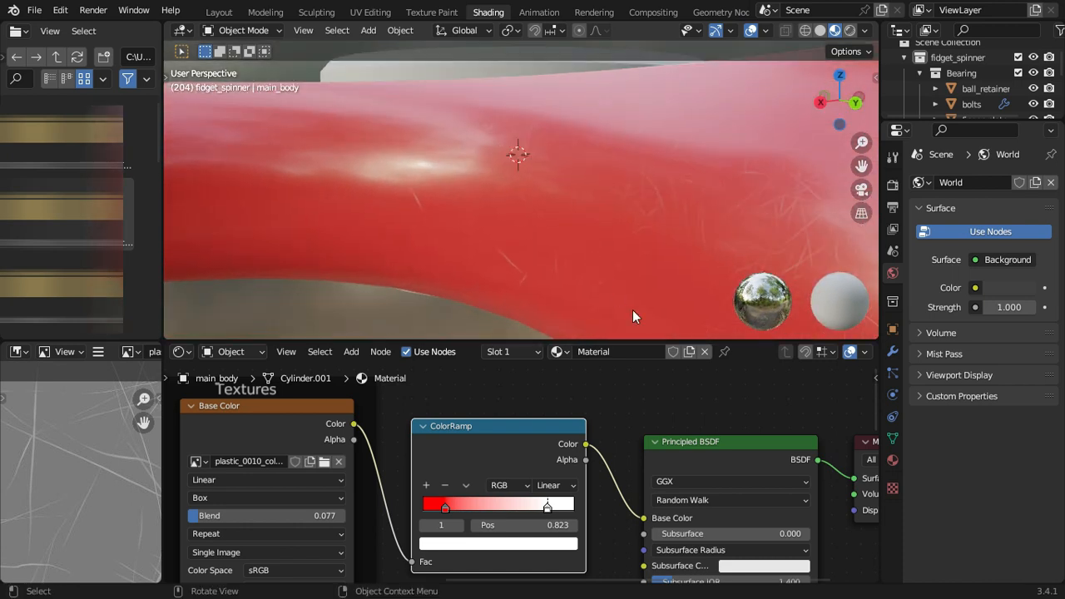
{"action": "middle_click_drag", "start_coordinate": [547, 246], "coordinate": [512, 260]}
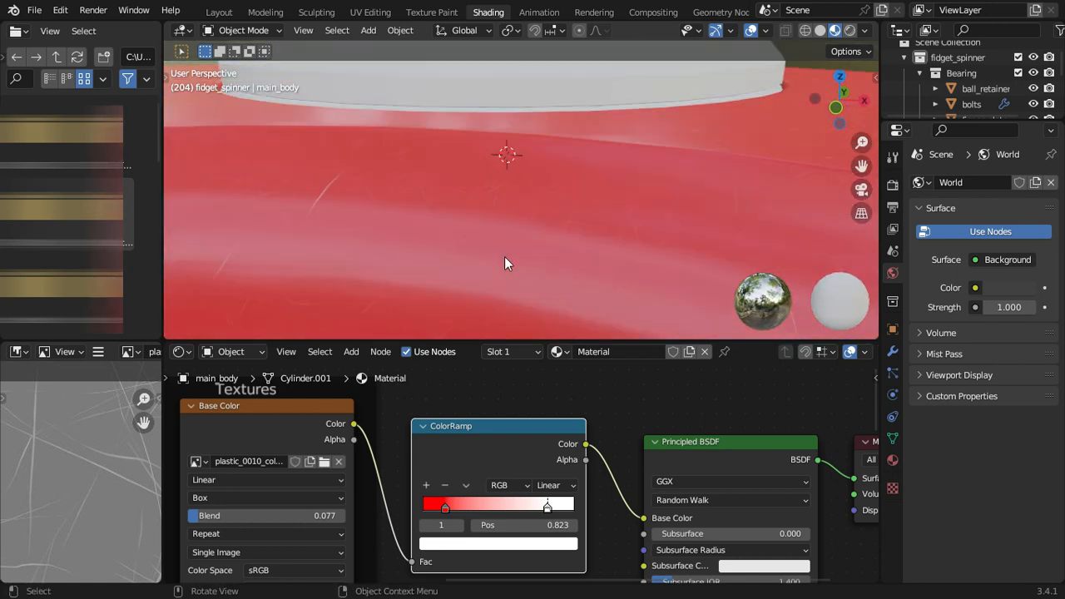
{"action": "left_click", "coordinate": [549, 543]}
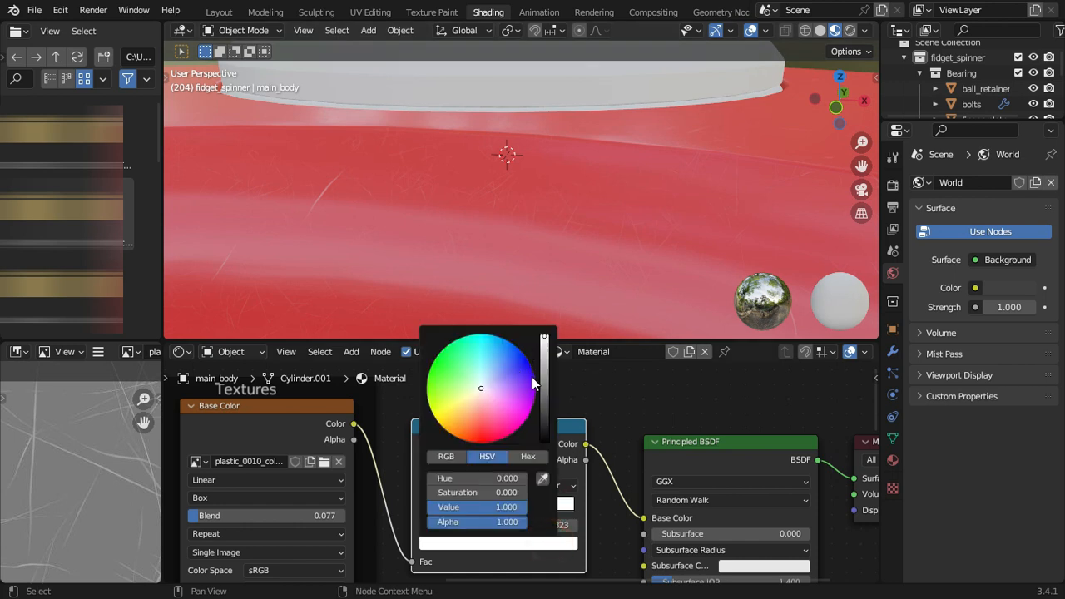
{"action": "left_click", "coordinate": [481, 397]}
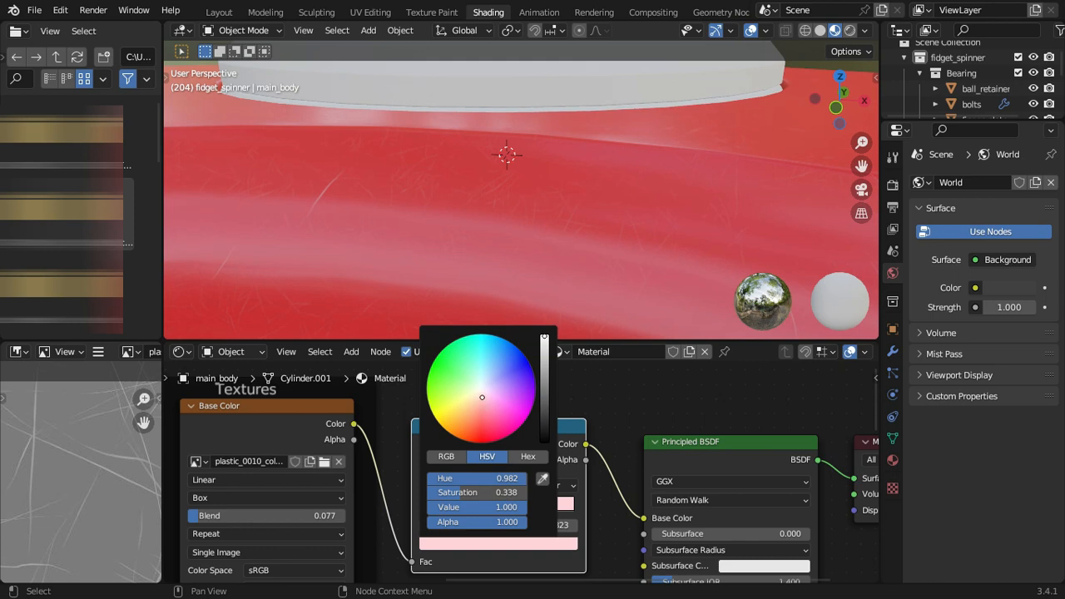
{"action": "left_click_drag", "start_coordinate": [481, 399], "coordinate": [483, 395]}
{"action": "scroll", "coordinate": [582, 229], "scroll_direction": "down", "scroll_amount": 5}
{"action": "middle_click_drag", "start_coordinate": [579, 225], "coordinate": [554, 385]}
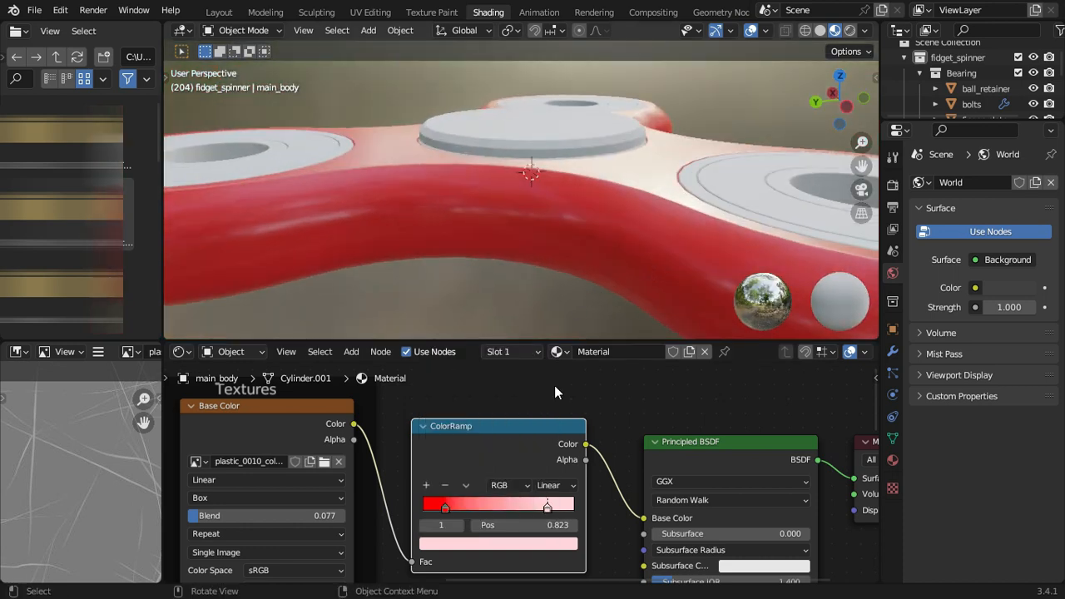
Step: Lower the Saturation of the ColorRamp's red stop to 0.962
{"action": "left_click", "coordinate": [443, 509]}
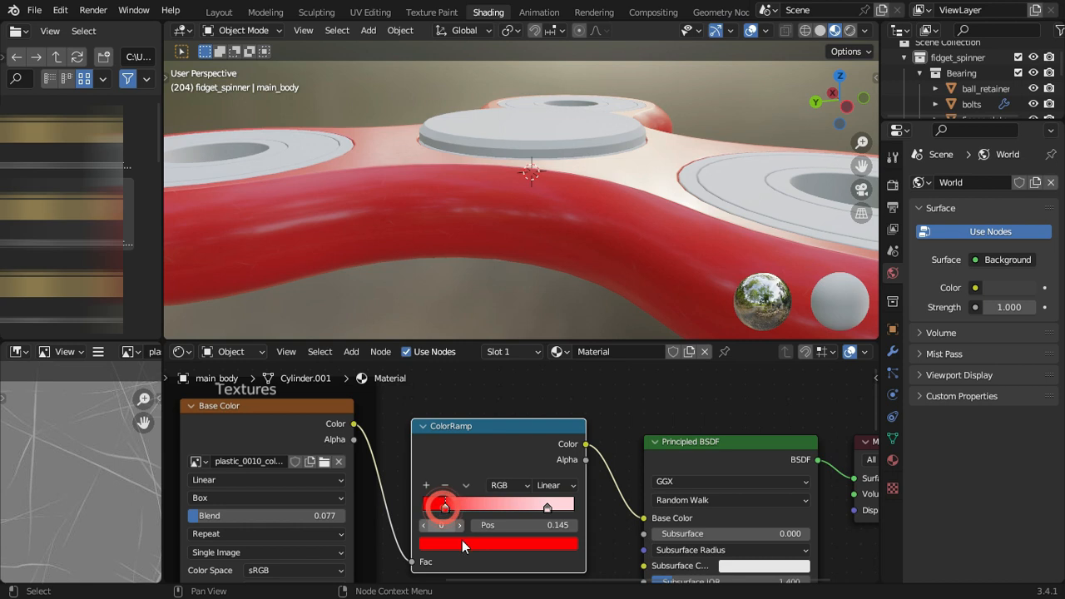
{"action": "left_click", "coordinate": [462, 541]}
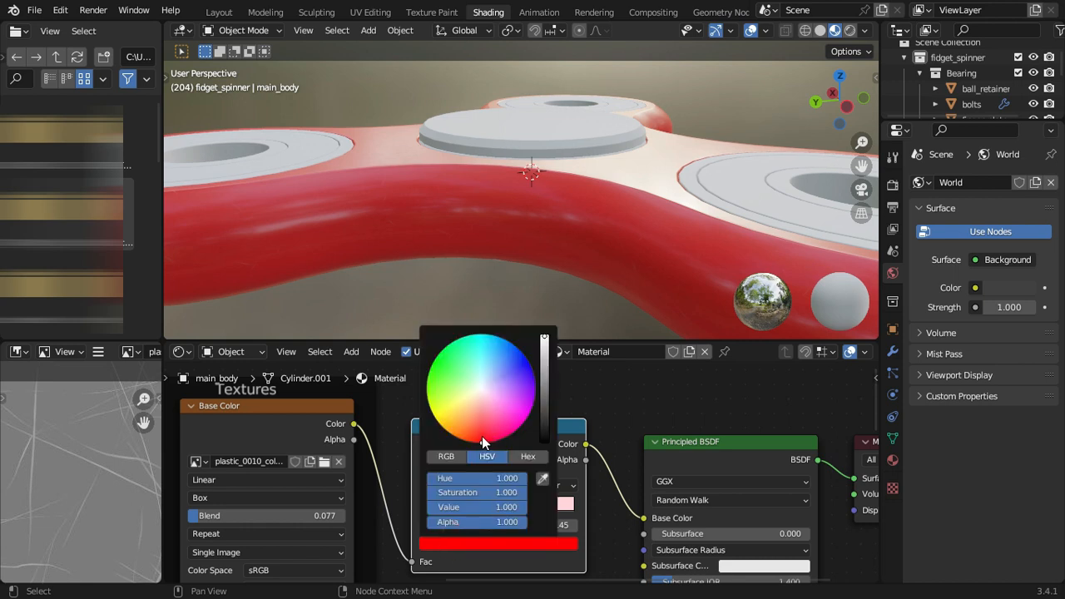
{"action": "left_click_drag", "start_coordinate": [481, 436], "coordinate": [481, 430]}
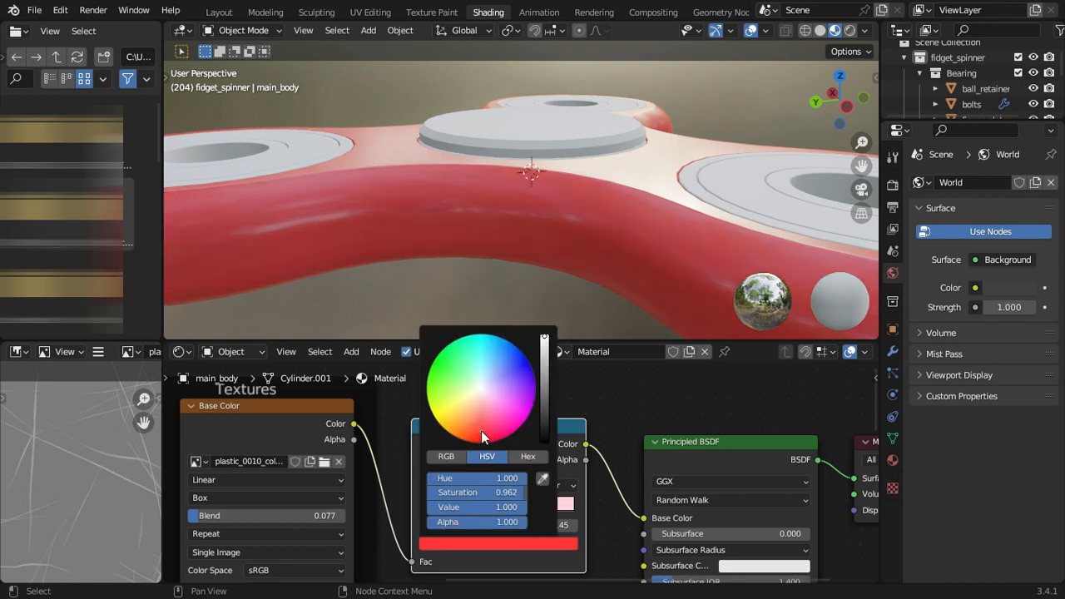
{"action": "middle_click_drag", "start_coordinate": [828, 174], "coordinate": [591, 236]}
{"action": "scroll", "coordinate": [582, 235], "scroll_direction": "up", "scroll_amount": 3}
{"action": "scroll", "coordinate": [458, 219], "scroll_direction": "up", "scroll_amount": 3}
{"action": "middle_click_drag", "start_coordinate": [457, 218], "coordinate": [559, 207]}
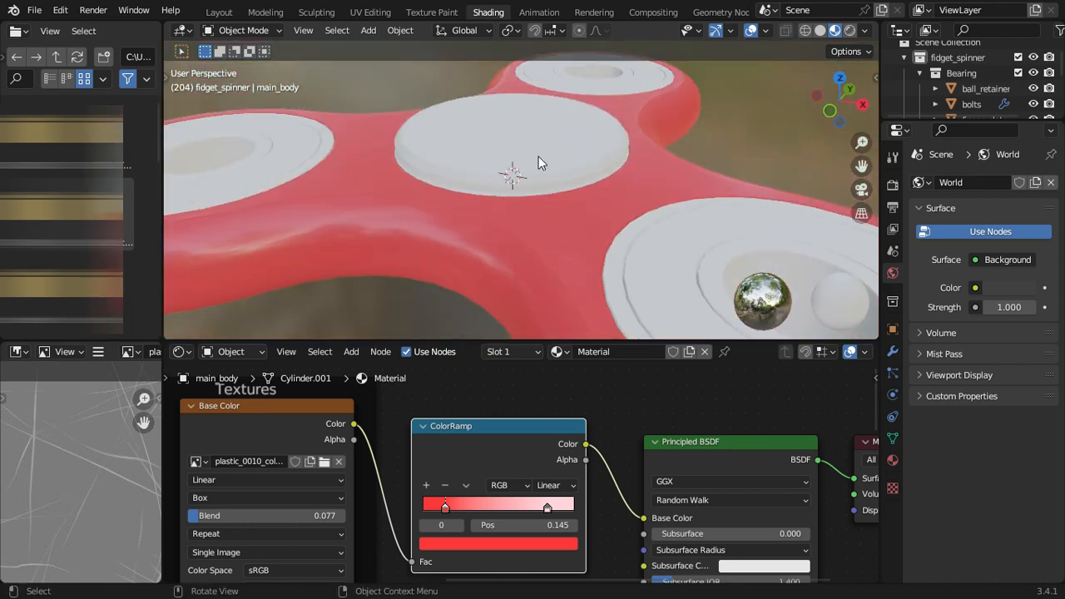
Step: Link the main body's material to both finger plates with Link Materials
{"action": "left_click", "coordinate": [537, 213]}
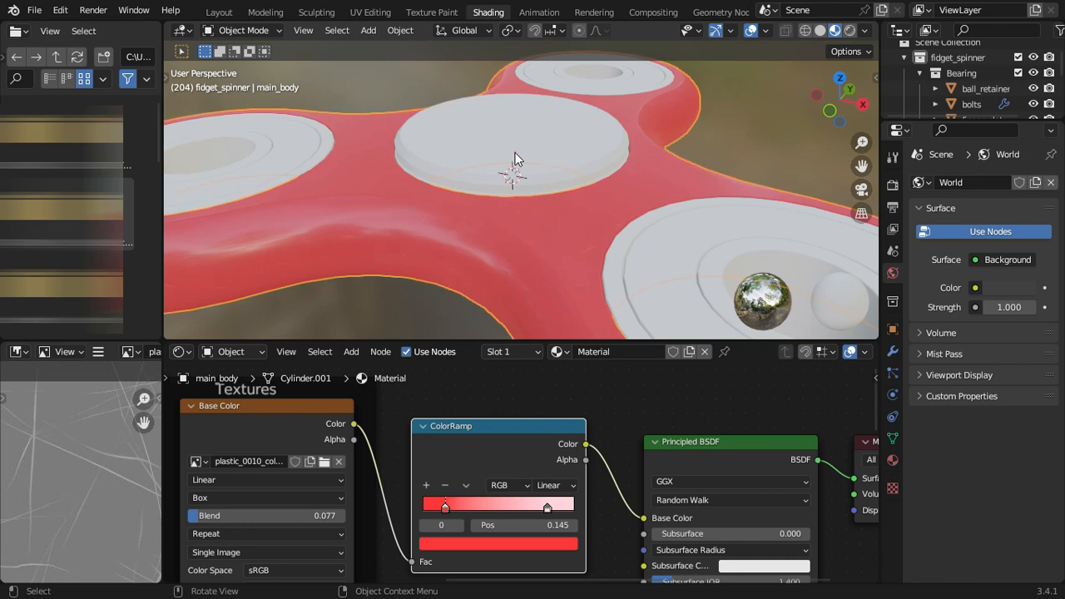
{"action": "left_click", "coordinate": [515, 152]}
{"action": "middle_click_drag", "start_coordinate": [525, 143], "coordinate": [540, 185]}
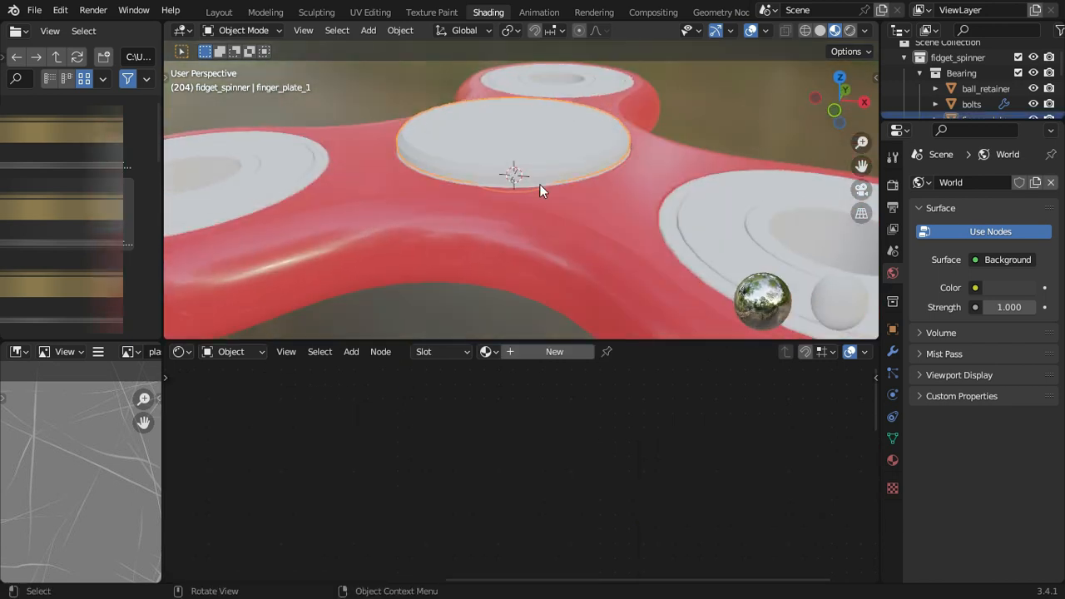
{"action": "left_click", "coordinate": [548, 160]}
{"action": "middle_click_drag", "start_coordinate": [587, 209], "coordinate": [652, 263]}
{"action": "left_click", "coordinate": [530, 193]}
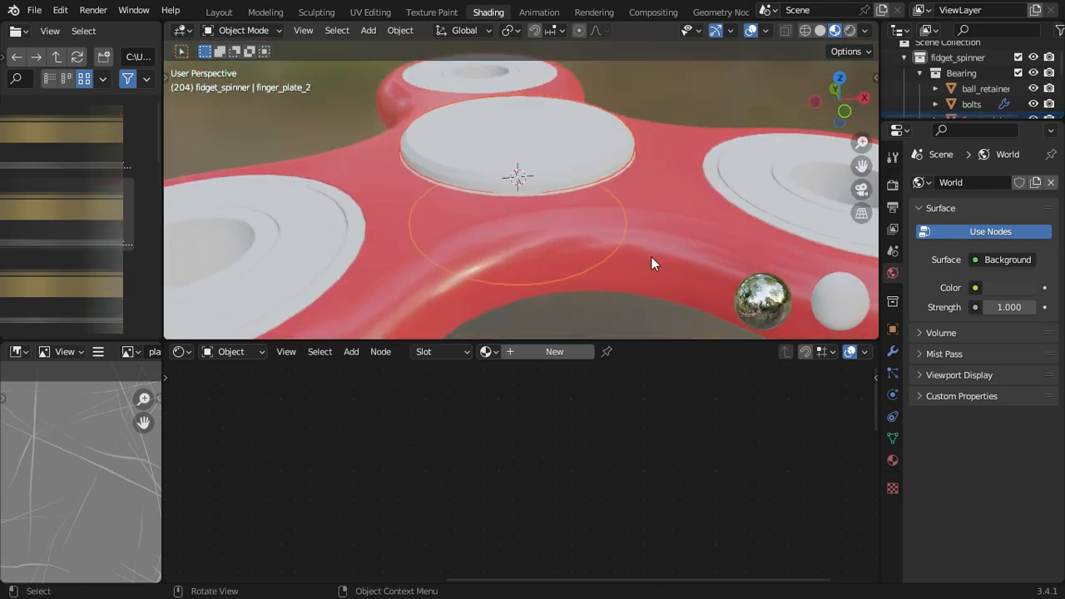
{"action": "left_click", "coordinate": [684, 223], "text": "shift"}
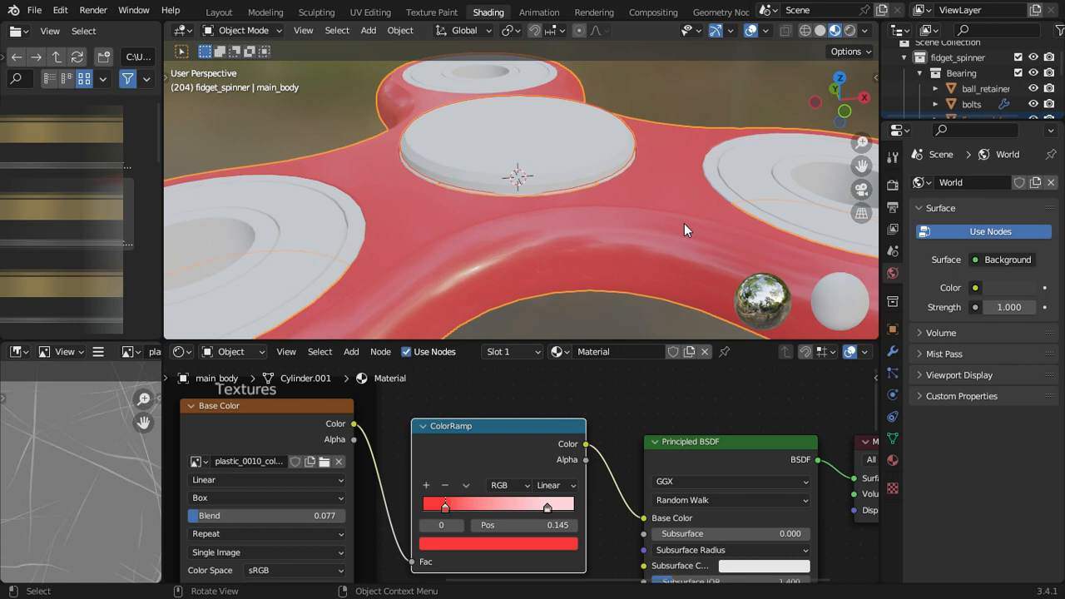
{"action": "key", "text": "ctrl+l"}
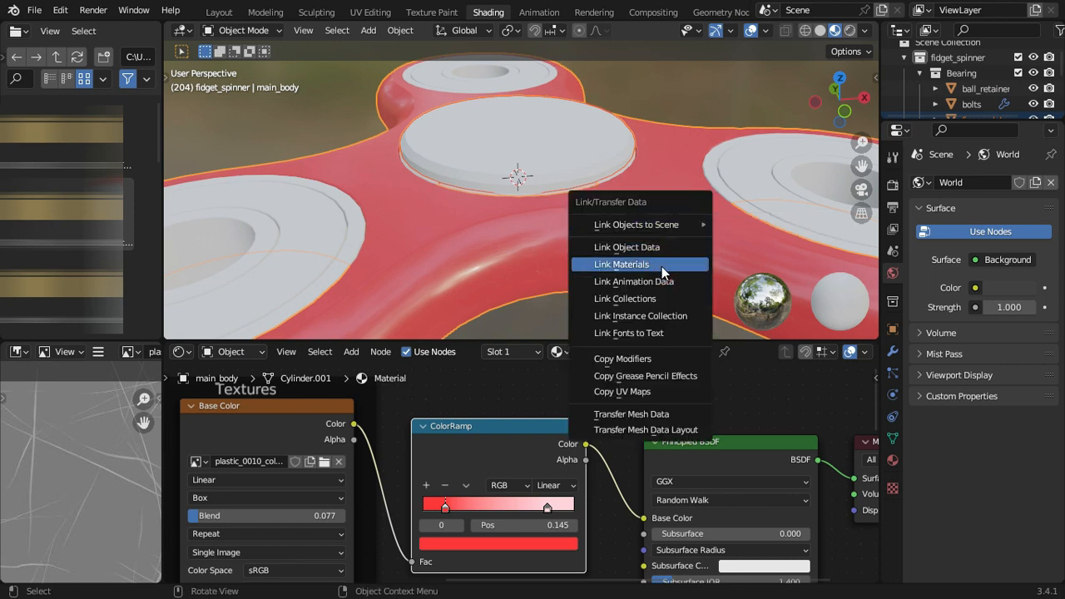
{"action": "left_click", "coordinate": [661, 265]}
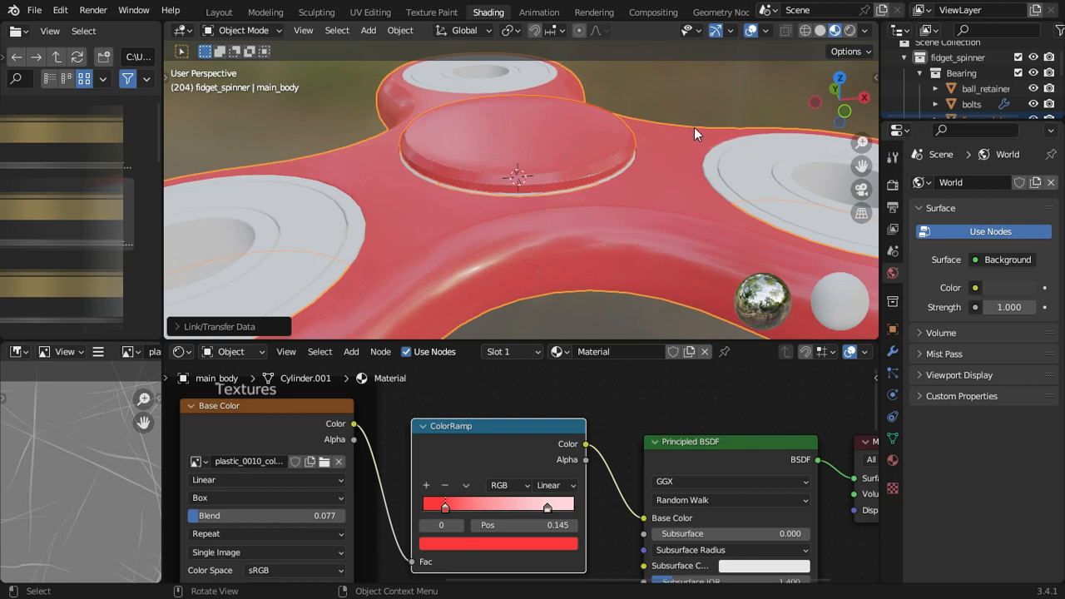
{"action": "left_click", "coordinate": [708, 88]}
Step: Check the transform values of finger_plate_1 and apply its scale
{"action": "middle_click_drag", "start_coordinate": [708, 89], "coordinate": [573, 231]}
{"action": "scroll", "coordinate": [618, 183], "scroll_direction": "up", "scroll_amount": 3}
{"action": "left_click", "coordinate": [571, 233]}
{"action": "scroll", "coordinate": [582, 232], "scroll_direction": "down", "scroll_amount": 2}
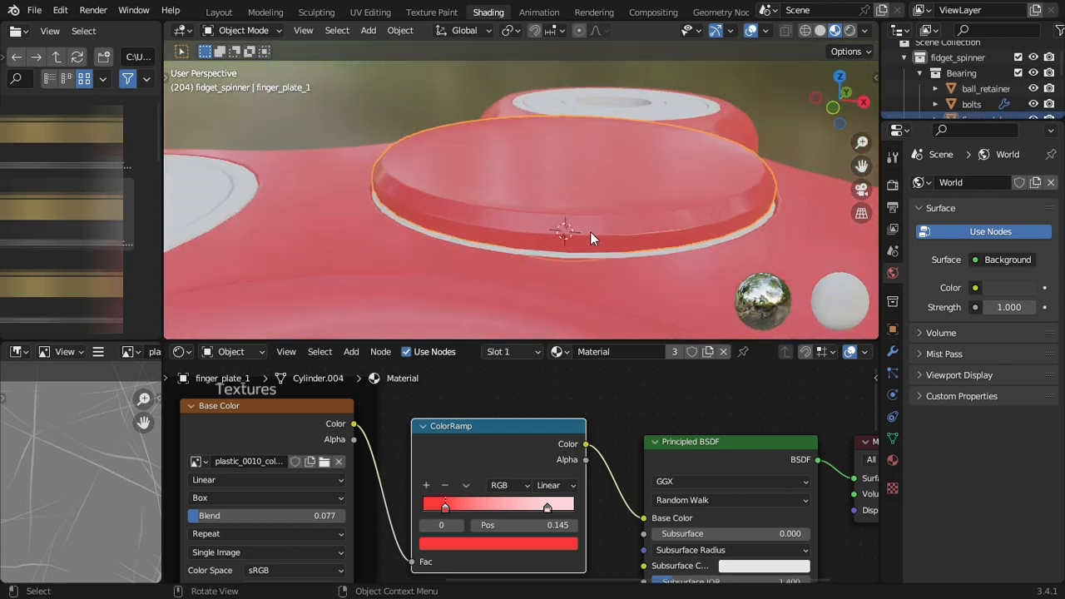
{"action": "key", "text": "n"}
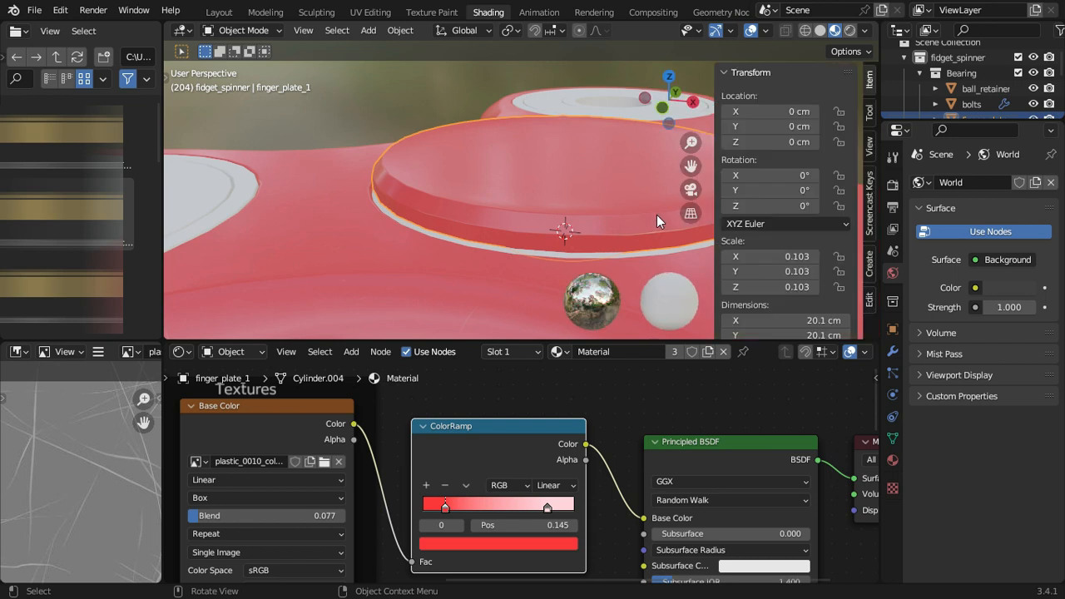
{"action": "key", "text": "n"}
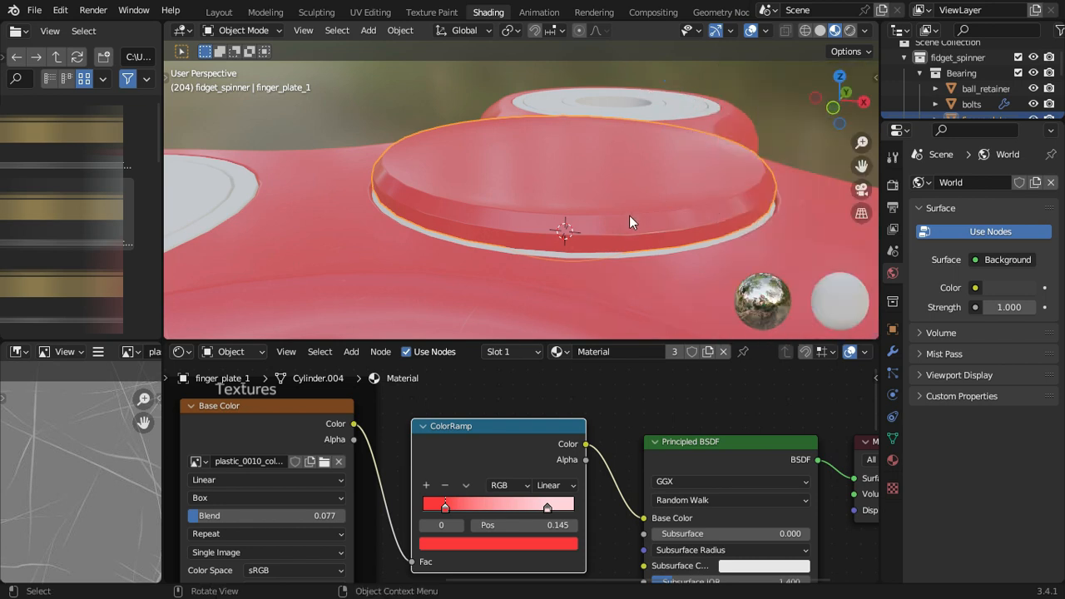
{"action": "key", "text": "ctrl+a"}
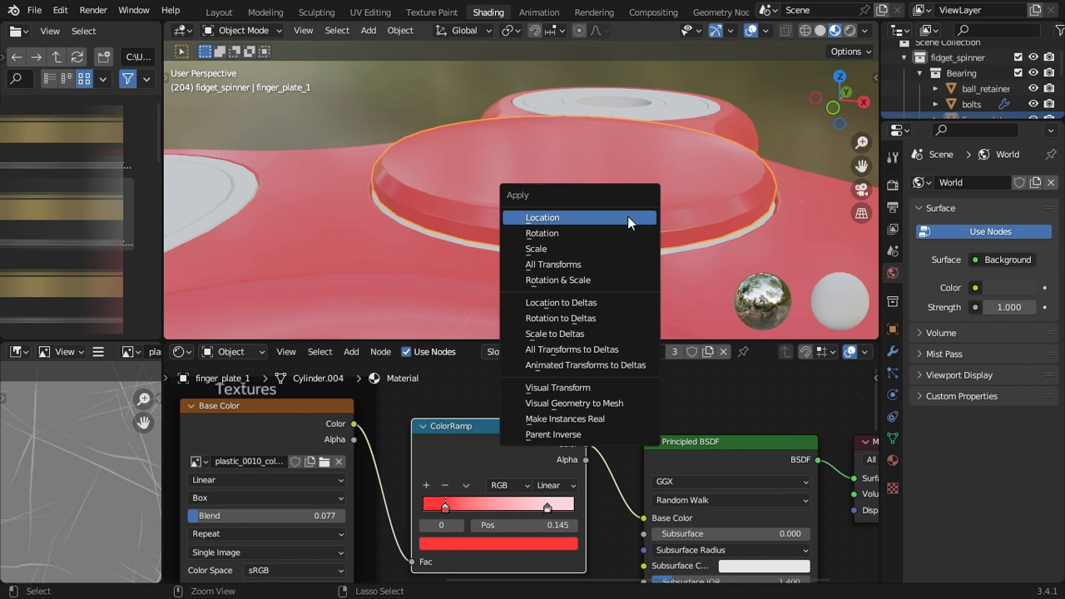
{"action": "left_click", "coordinate": [590, 247]}
Step: Apply the scale of finger_plate_2 on the underside of the spinner
{"action": "middle_click_drag", "start_coordinate": [652, 207], "coordinate": [697, 333]}
{"action": "left_click", "coordinate": [635, 192]}
{"action": "key", "text": "ctrl+a"}
{"action": "left_click", "coordinate": [617, 209]}
{"action": "left_click", "coordinate": [724, 132]}
Step: Set the Bevel modifier's Amount on finger_plate_1 to 0.1 cm
{"action": "scroll", "coordinate": [641, 216], "scroll_direction": "up", "scroll_amount": 2}
{"action": "middle_click_drag", "start_coordinate": [687, 191], "coordinate": [586, 217]}
{"action": "left_click", "coordinate": [655, 243]}
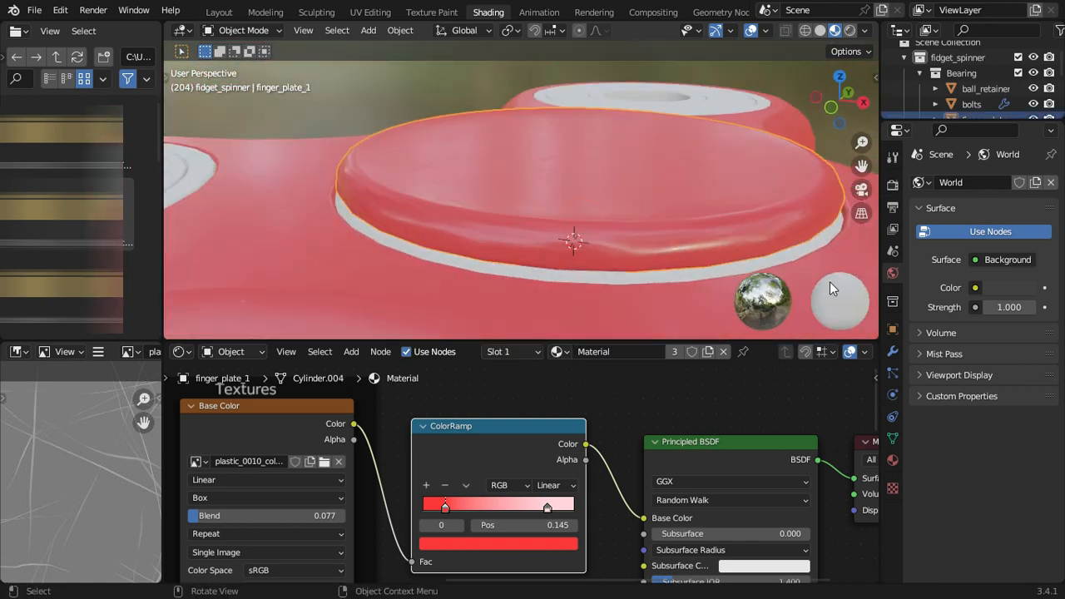
{"action": "left_click", "coordinate": [891, 351]}
{"action": "left_click", "coordinate": [917, 229]}
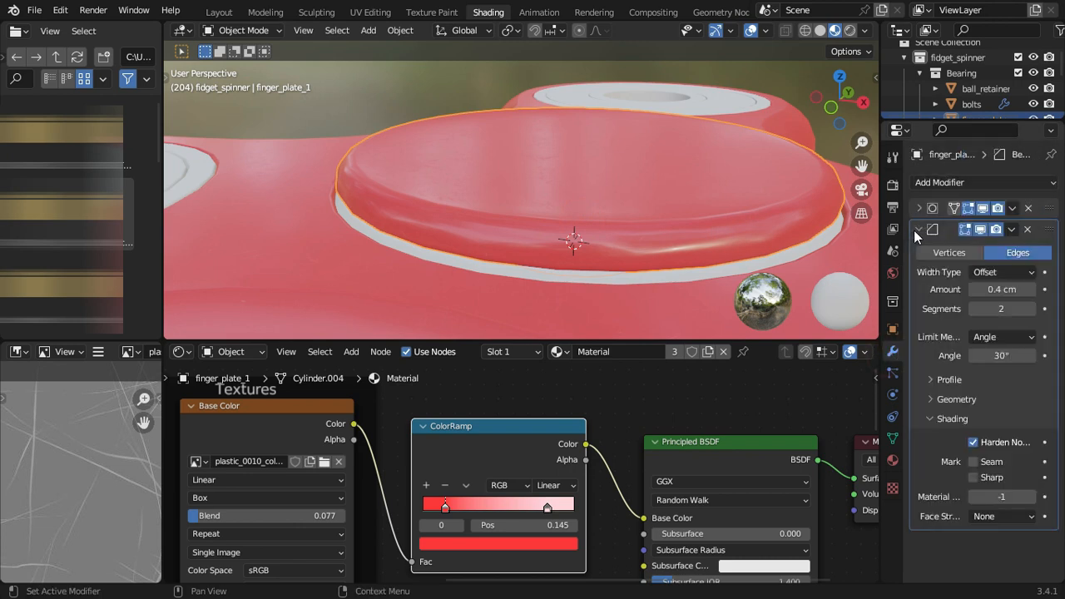
{"action": "double_click", "coordinate": [1009, 290]}
{"action": "type", "text": "0.1"}
{"action": "key", "text": "Return"}
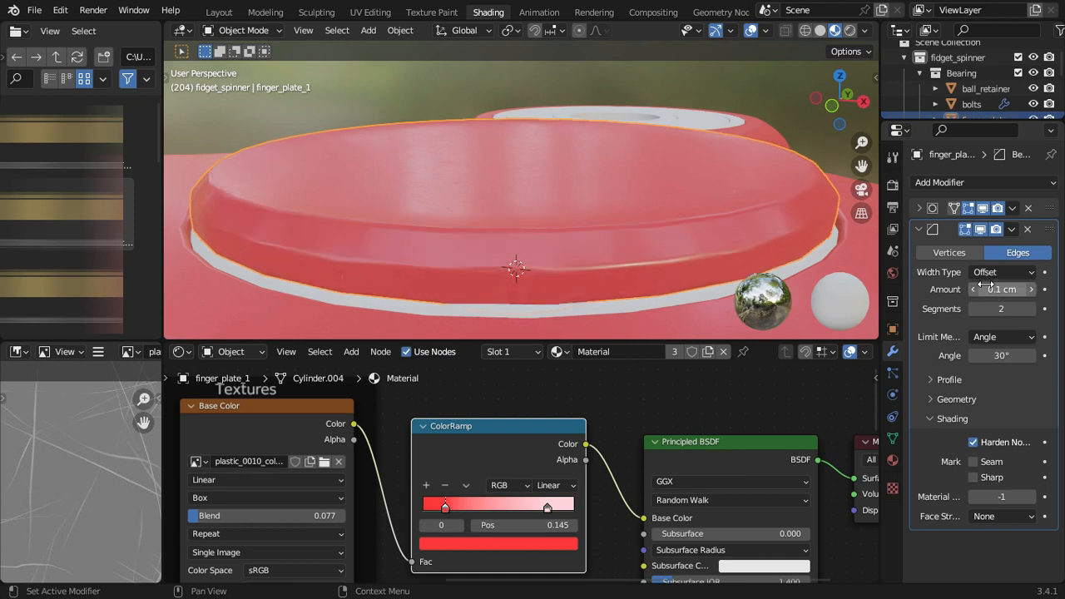
Step: Set the Bevel modifier's Amount on finger_plate_2 to 0.1 cm
{"action": "middle_click_drag", "start_coordinate": [612, 170], "coordinate": [564, 186]}
{"action": "left_click", "coordinate": [564, 181]}
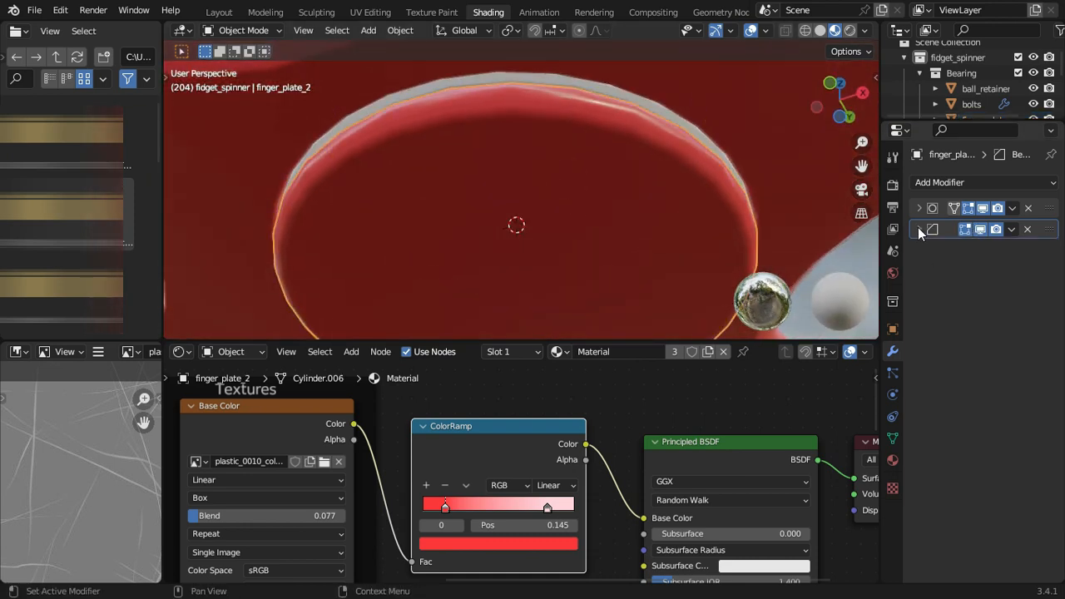
{"action": "left_click", "coordinate": [918, 229]}
{"action": "double_click", "coordinate": [979, 289]}
{"action": "type", "text": "0"}
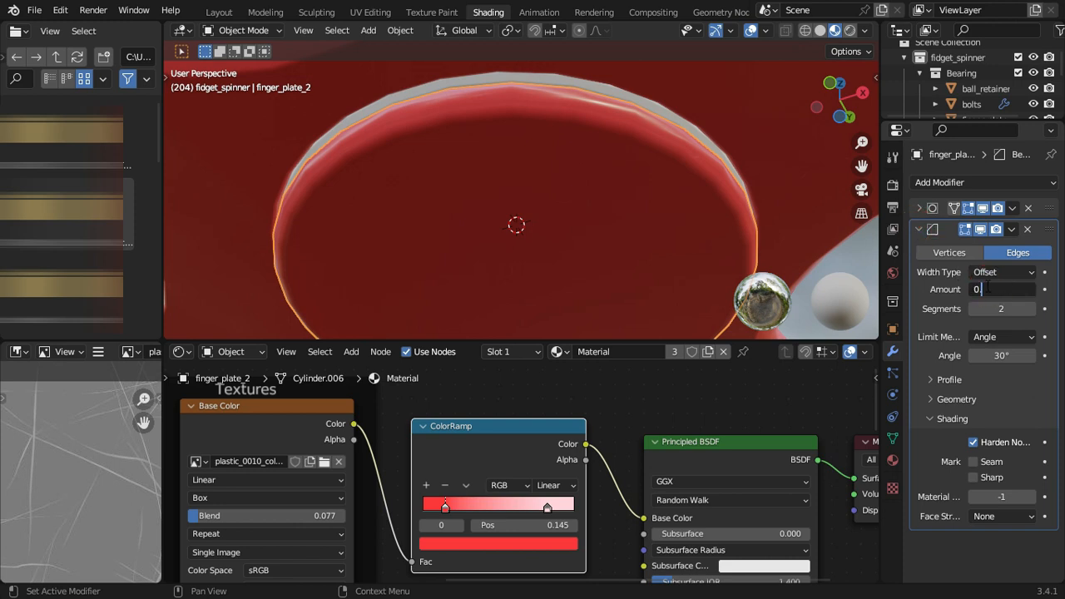
{"action": "type", "text": ".1"}
{"action": "key", "text": "Return"}
Step: Make the ColorRamp's red stop slightly more saturated
{"action": "middle_click_drag", "start_coordinate": [650, 226], "coordinate": [610, 194]}
{"action": "scroll", "coordinate": [469, 210], "scroll_direction": "down", "scroll_amount": 5}
{"action": "scroll", "coordinate": [534, 427], "scroll_direction": "up", "scroll_amount": 5}
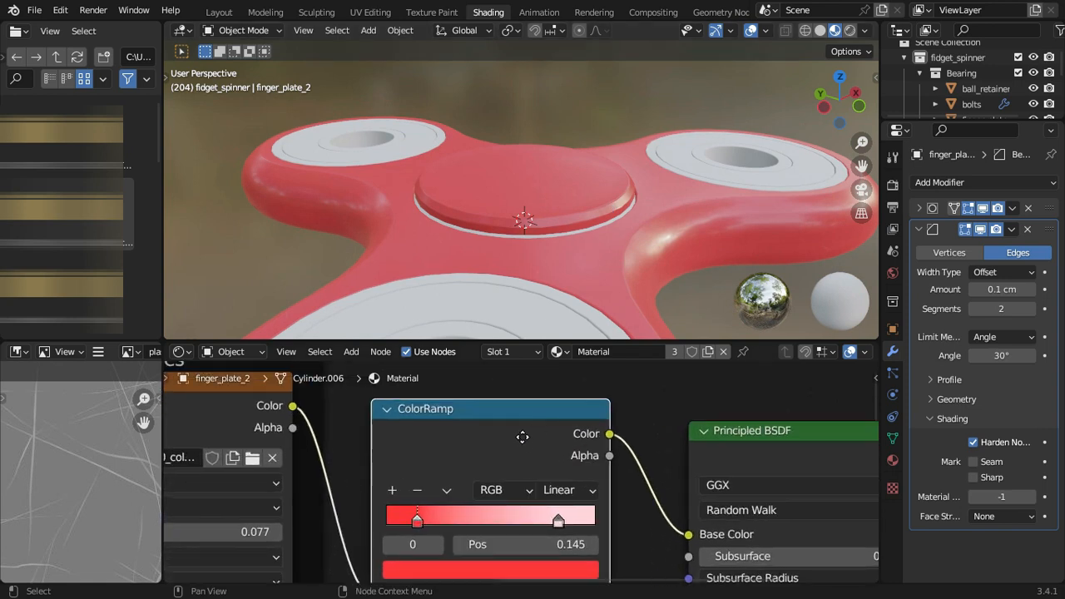
{"action": "left_click", "coordinate": [506, 552]}
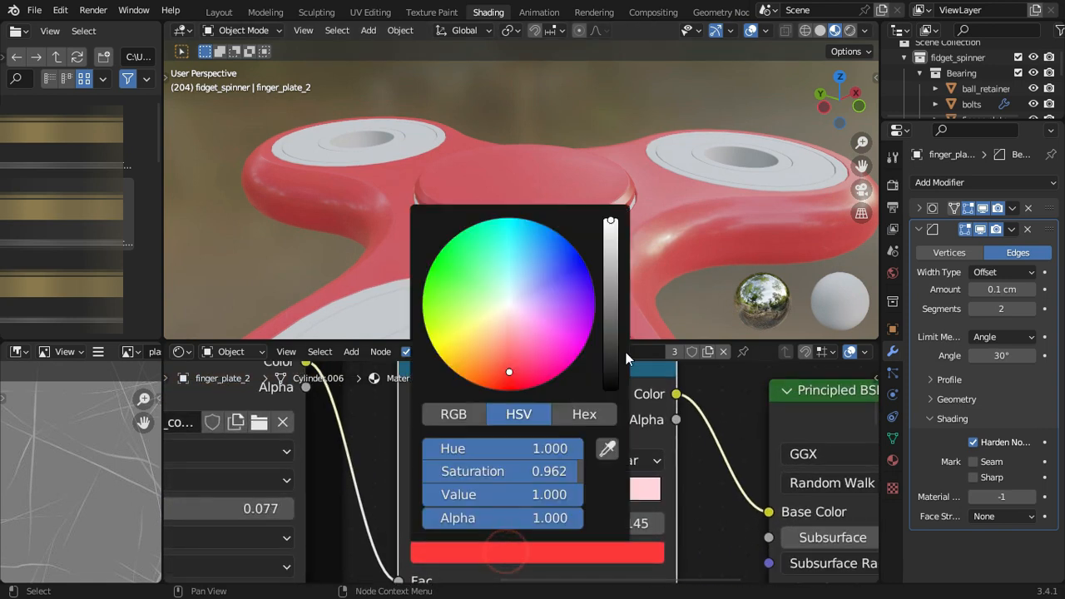
{"action": "left_click", "coordinate": [508, 376]}
Step: Examine the red plastic on the main body and finger plates from several angles
{"action": "middle_click_drag", "start_coordinate": [474, 204], "coordinate": [579, 193]}
{"action": "left_click", "coordinate": [576, 190]}
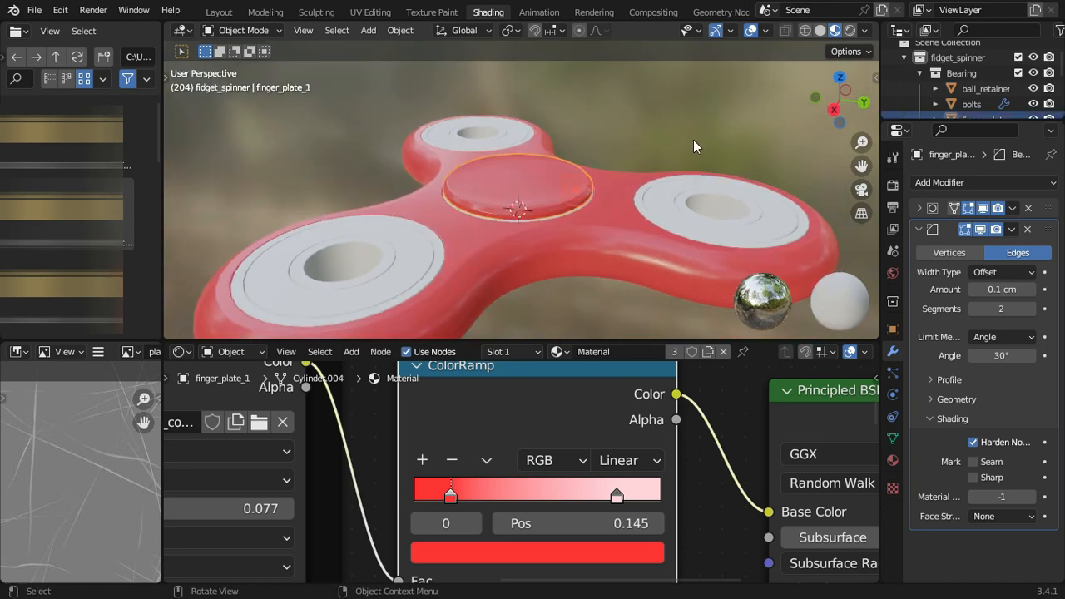
{"action": "middle_click_drag", "start_coordinate": [529, 178], "coordinate": [587, 285]}
{"action": "scroll", "coordinate": [588, 285], "scroll_direction": "up", "scroll_amount": 3}
{"action": "middle_click_drag", "start_coordinate": [649, 207], "coordinate": [567, 180]}
{"action": "left_click", "coordinate": [624, 211]}
{"action": "scroll", "coordinate": [618, 218], "scroll_direction": "down", "scroll_amount": 3}
{"action": "left_click", "coordinate": [560, 253]}
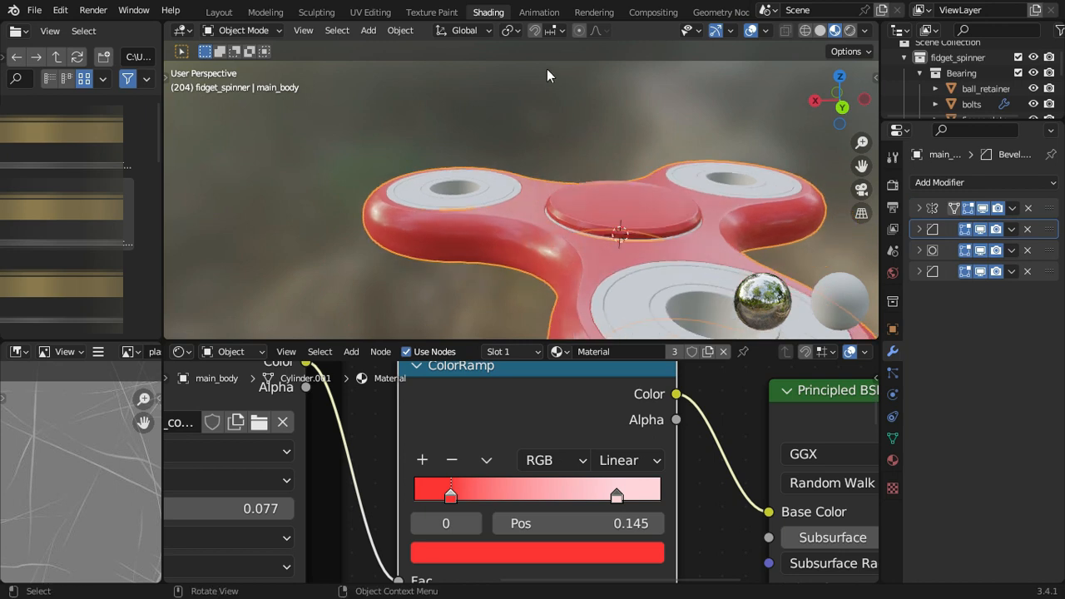
{"action": "middle_click_drag", "start_coordinate": [614, 217], "coordinate": [596, 236]}
{"action": "middle_click_drag", "start_coordinate": [586, 238], "coordinate": [519, 209], "text": "shift"}
{"action": "scroll", "coordinate": [499, 210], "scroll_direction": "up", "scroll_amount": 3}
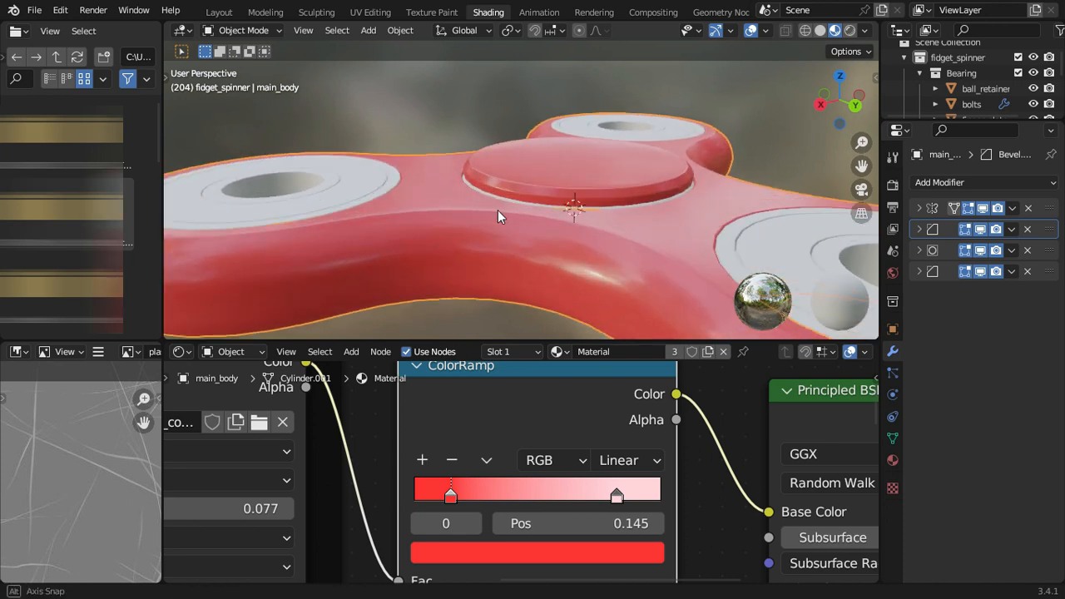
Step: Rename the main body's material to red_plastic
{"action": "scroll", "coordinate": [554, 401], "scroll_direction": "down", "scroll_amount": 3}
{"action": "scroll", "coordinate": [521, 413], "scroll_direction": "down", "scroll_amount": 2}
{"action": "middle_click_drag", "start_coordinate": [507, 411], "coordinate": [626, 396]}
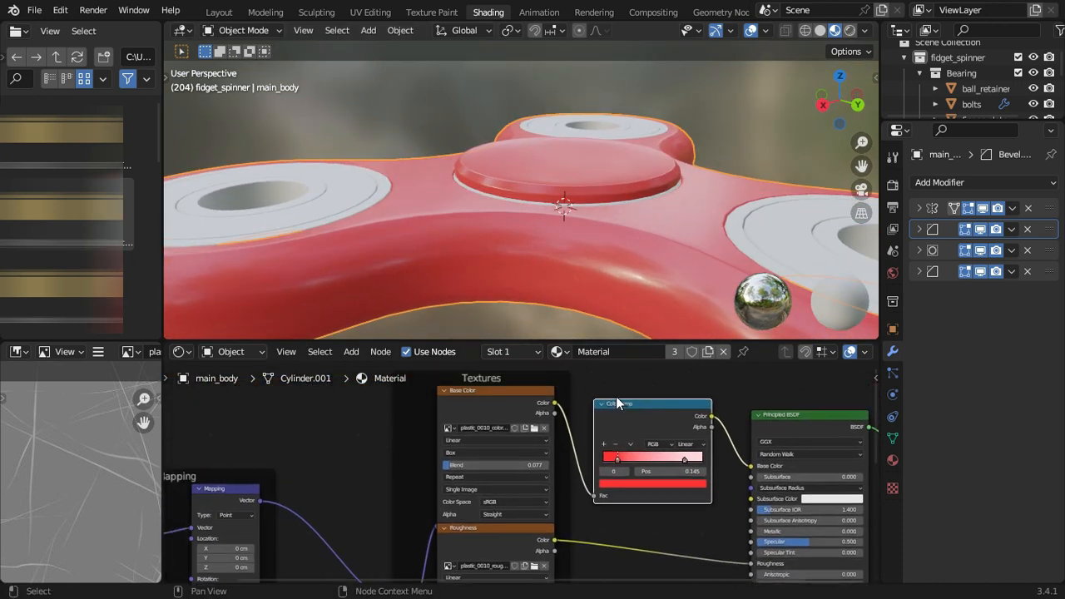
{"action": "scroll", "coordinate": [617, 403], "scroll_direction": "up", "scroll_amount": 2}
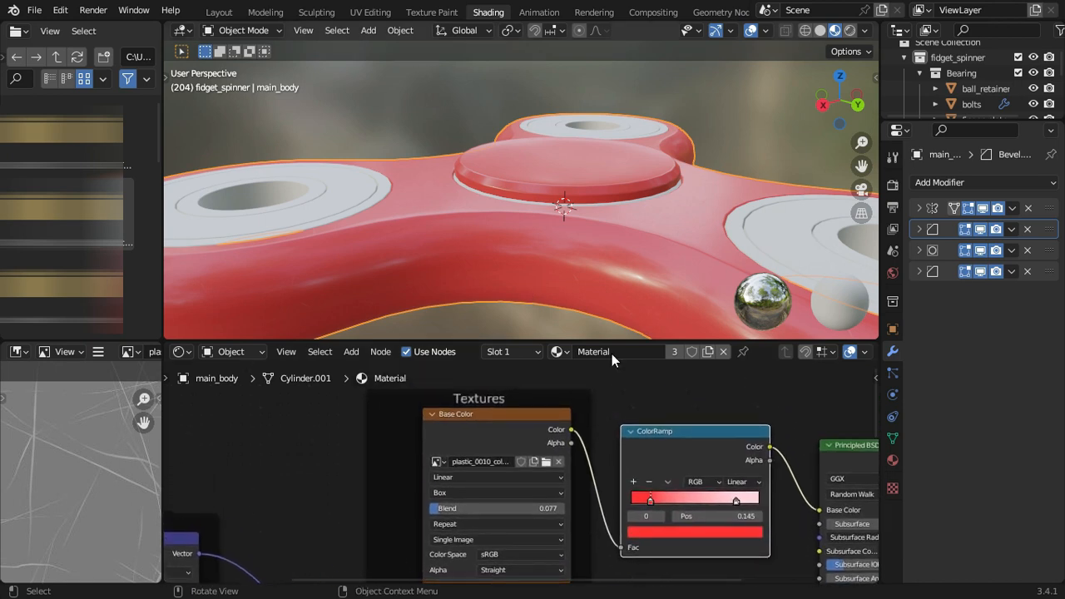
{"action": "double_click", "coordinate": [615, 351]}
{"action": "type", "text": "red_plas"}
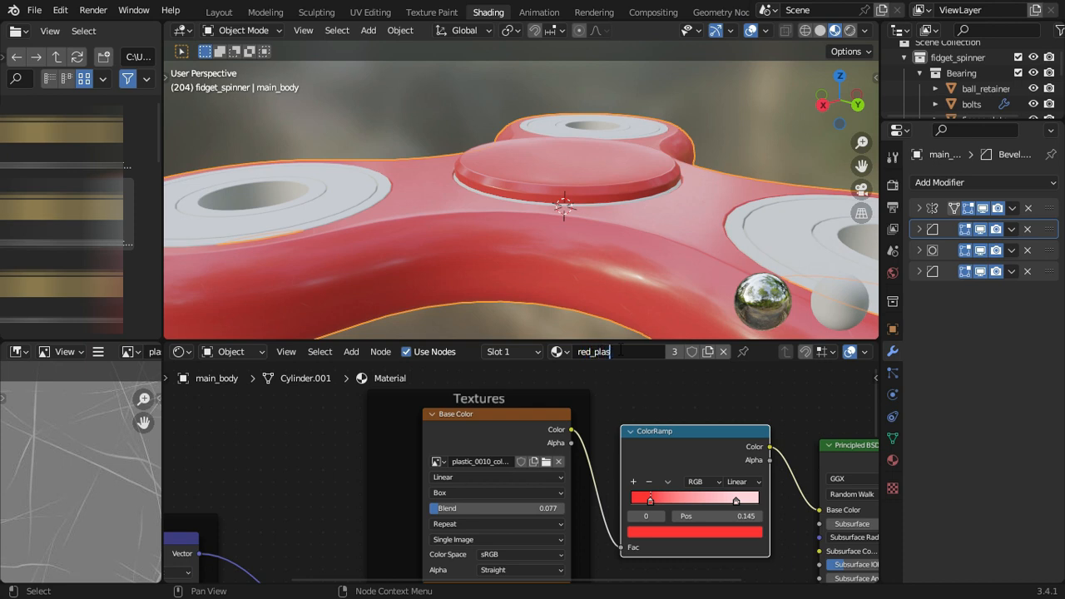
{"action": "type", "text": "tic"}
{"action": "key", "text": "Return"}
{"action": "scroll", "coordinate": [420, 103], "scroll_direction": "down", "scroll_amount": 2}
Step: Select the outer_weight rings and open them in the UV Editing workspace
{"action": "middle_click_drag", "start_coordinate": [420, 105], "coordinate": [472, 200]}
{"action": "left_click", "coordinate": [552, 176]}
{"action": "scroll", "coordinate": [466, 205], "scroll_direction": "up", "scroll_amount": 2}
{"action": "left_click", "coordinate": [452, 213]}
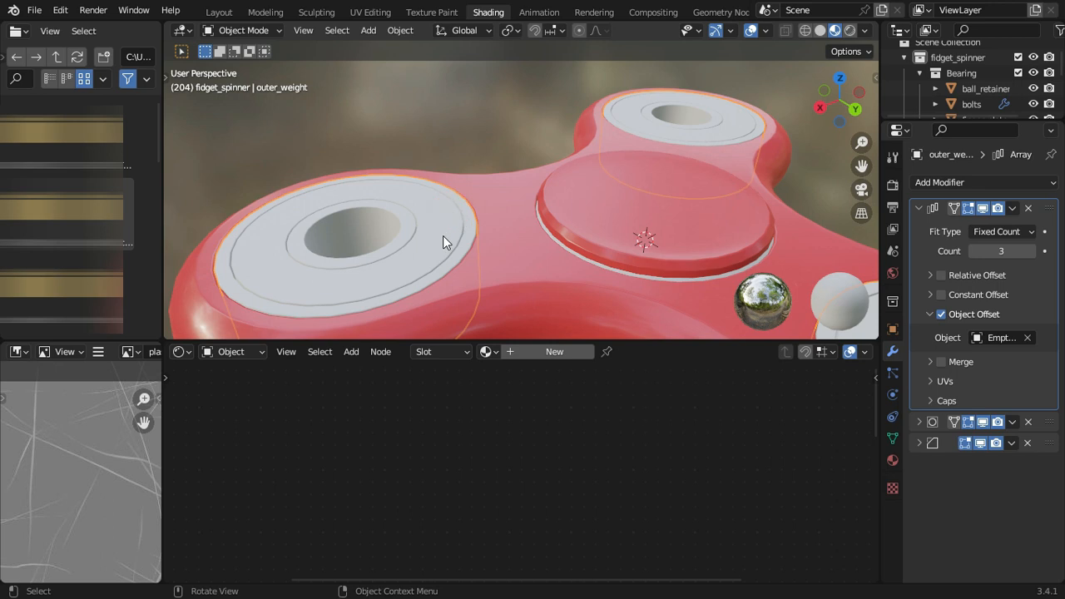
{"action": "left_click", "coordinate": [485, 131]}
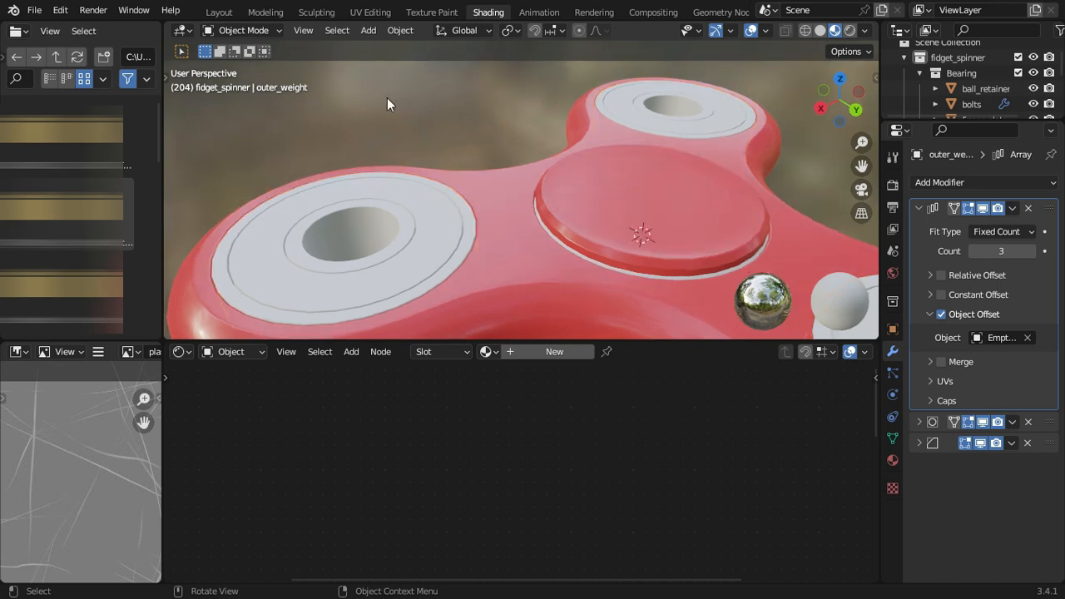
{"action": "left_click", "coordinate": [370, 12]}
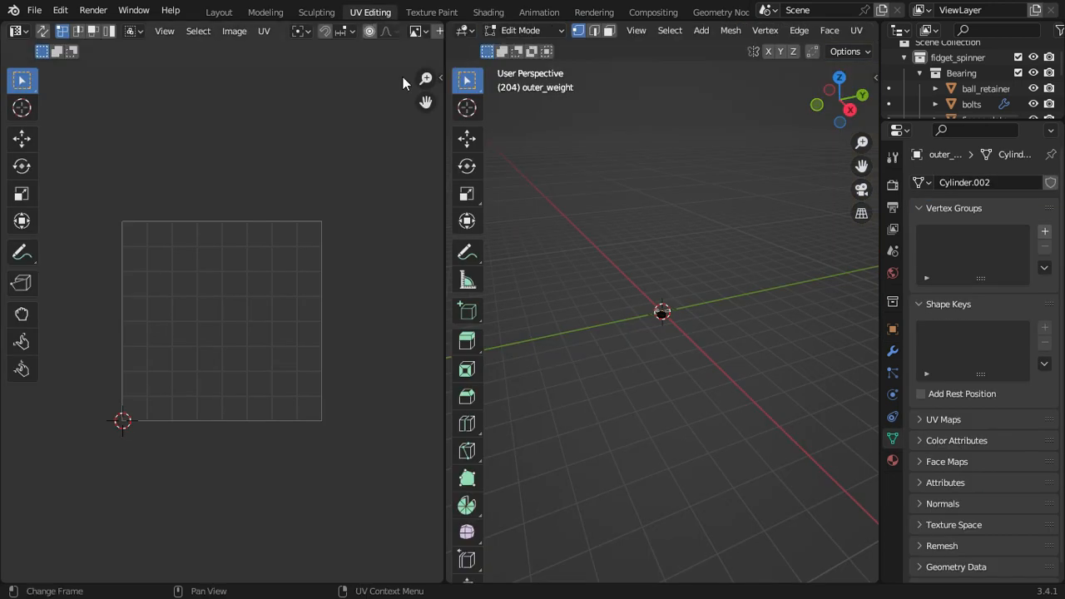
Step: Isolate the outer_weight object in local view and open its mesh in Edit Mode
{"action": "scroll", "coordinate": [699, 320], "scroll_direction": "up", "scroll_amount": 8}
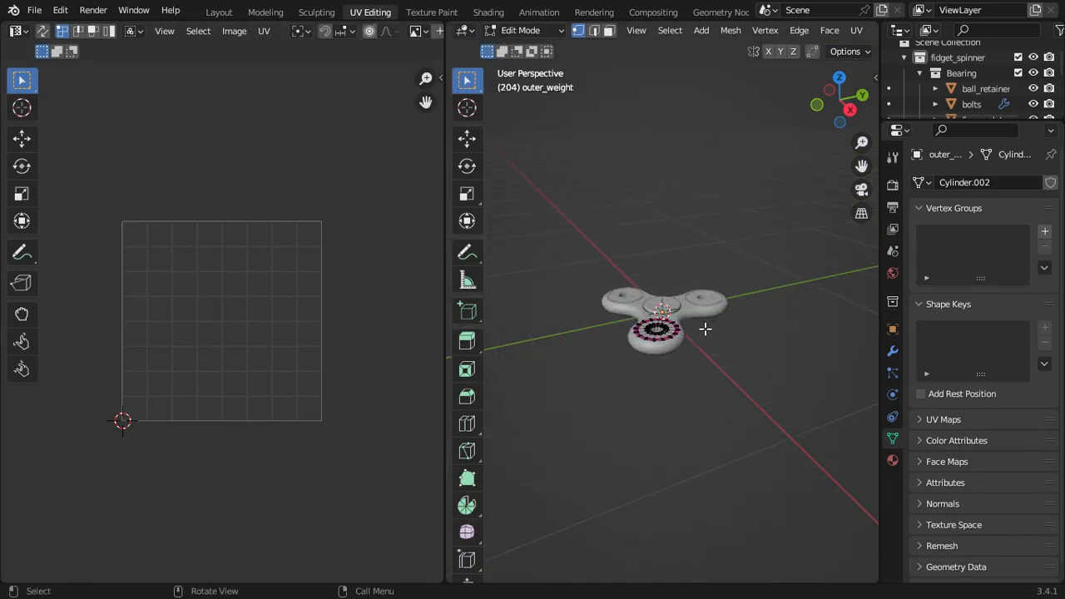
{"action": "middle_click_drag", "start_coordinate": [702, 323], "coordinate": [644, 315]}
{"action": "key", "text": "Tab"}
{"action": "left_click", "coordinate": [646, 316]}
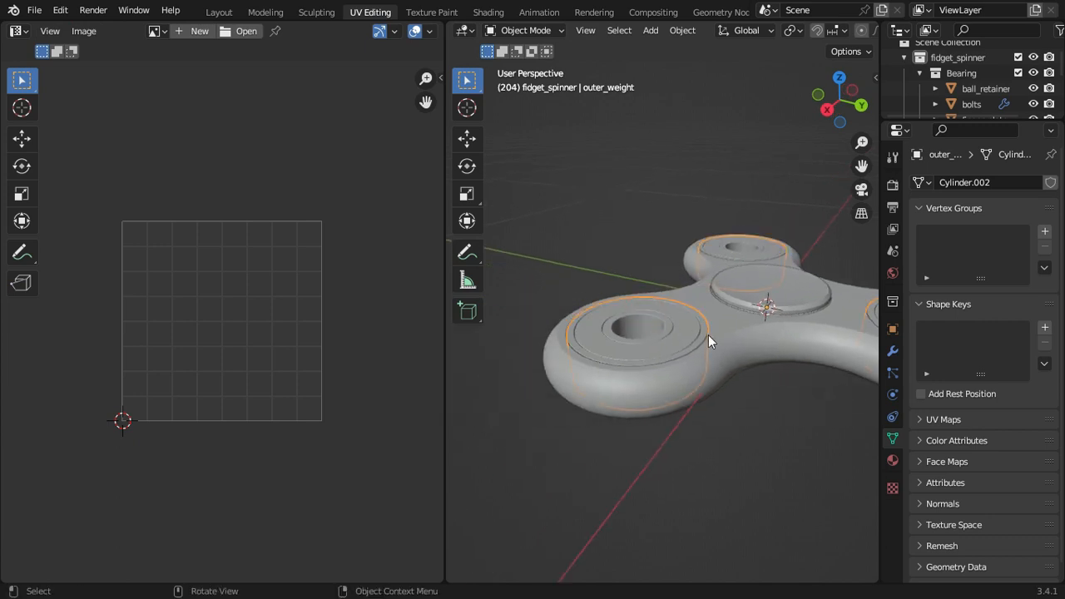
{"action": "key", "text": "KP_Divide"}
{"action": "middle_click_drag", "start_coordinate": [713, 332], "coordinate": [626, 333]}
{"action": "key", "text": "Tab"}
{"action": "scroll", "coordinate": [737, 272], "scroll_direction": "up", "scroll_amount": 2}
{"action": "scroll", "coordinate": [612, 268], "scroll_direction": "up", "scroll_amount": 1}
{"action": "scroll", "coordinate": [680, 308], "scroll_direction": "up", "scroll_amount": 2}
{"action": "scroll", "coordinate": [618, 308], "scroll_direction": "up", "scroll_amount": 3}
{"action": "scroll", "coordinate": [618, 307], "scroll_direction": "down", "scroll_amount": 4}
{"action": "scroll", "coordinate": [626, 333], "scroll_direction": "up", "scroll_amount": 1}
Step: Switch to edge selection and select all sharp edges of the outer weight
{"action": "left_click", "coordinate": [594, 30]}
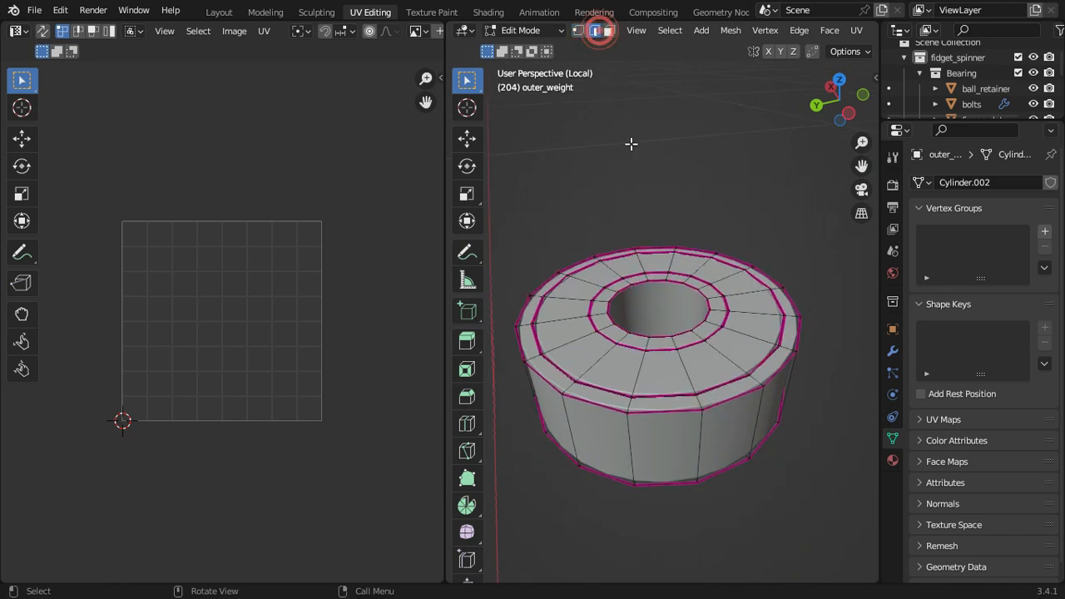
{"action": "left_click", "coordinate": [670, 30]}
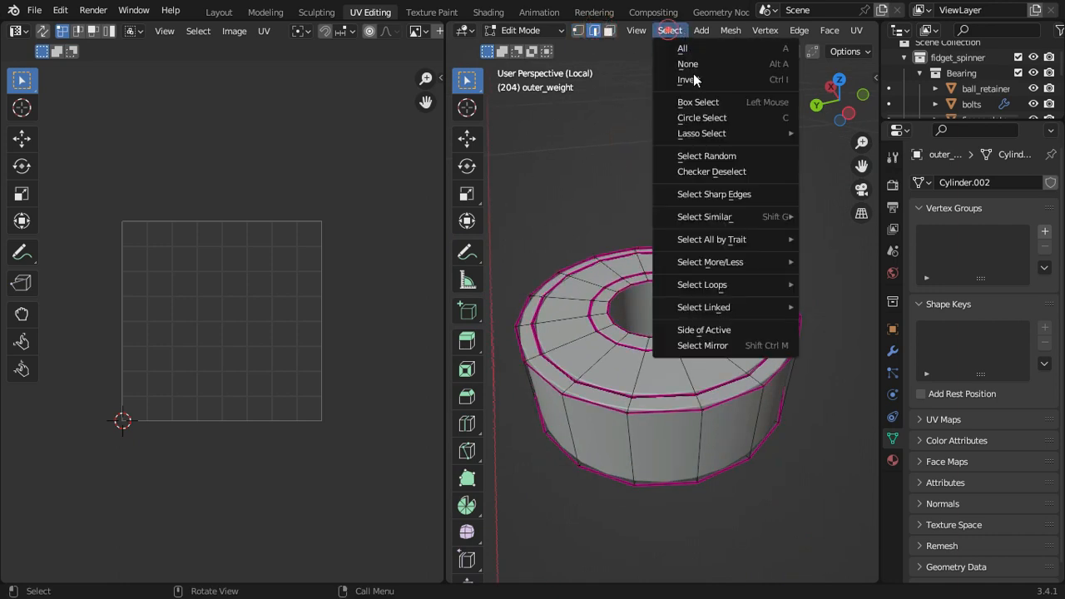
{"action": "left_click", "coordinate": [728, 198]}
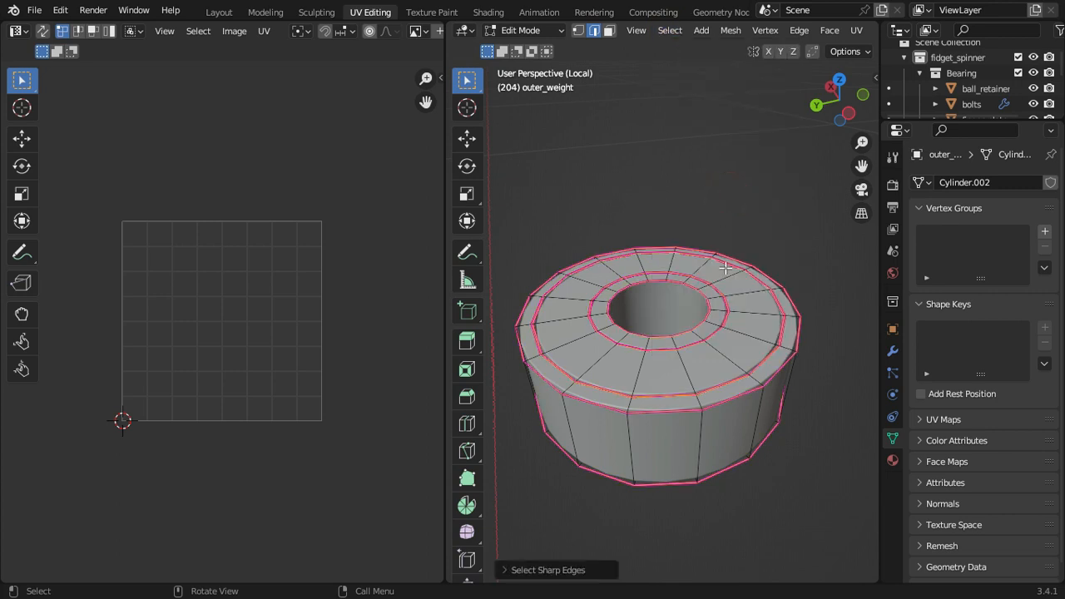
Step: Add one edge line running across the top rings and down the outer wall to the selection, and mark the selected edges as seams
{"action": "middle_click_drag", "start_coordinate": [723, 265], "coordinate": [714, 296]}
{"action": "scroll", "coordinate": [727, 254], "scroll_direction": "up", "scroll_amount": 3}
{"action": "scroll", "coordinate": [683, 292], "scroll_direction": "up", "scroll_amount": 3}
{"action": "scroll", "coordinate": [637, 298], "scroll_direction": "down", "scroll_amount": 2}
{"action": "left_click", "coordinate": [638, 297], "text": "alt+shift"}
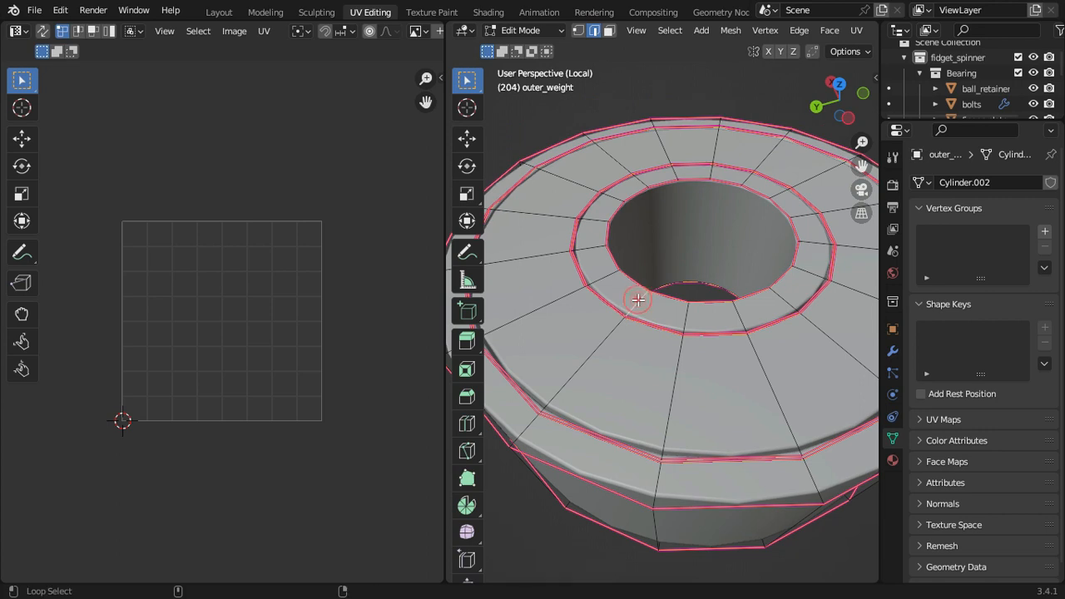
{"action": "left_click", "coordinate": [612, 334], "text": "alt"}
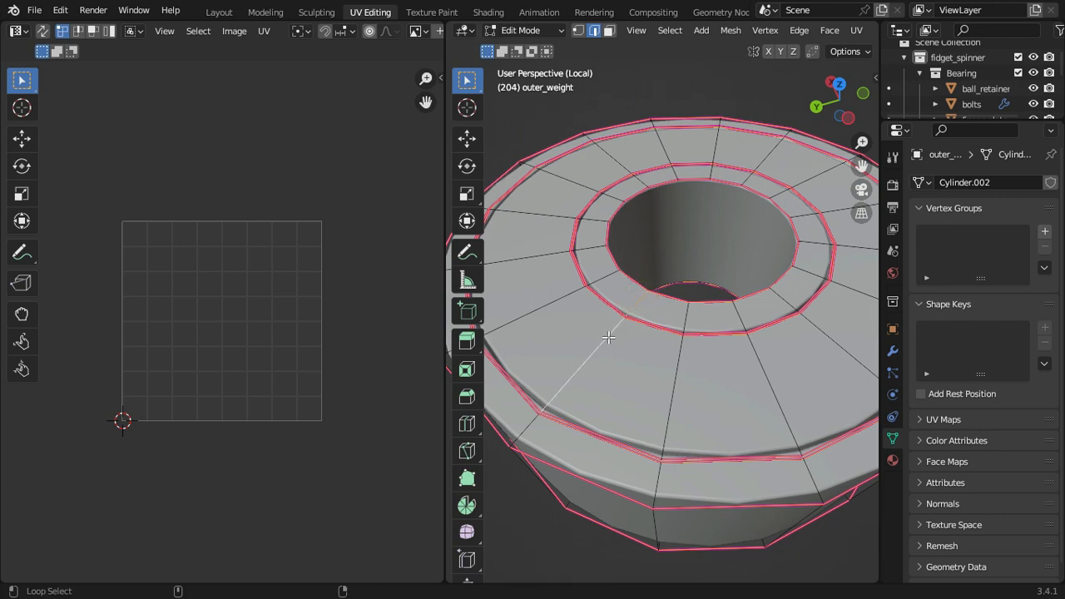
{"action": "left_click", "coordinate": [530, 427], "text": "alt+shift"}
{"action": "scroll", "coordinate": [528, 428], "scroll_direction": "down", "scroll_amount": 1}
{"action": "key", "text": "alt+z"}
{"action": "middle_click_drag", "start_coordinate": [612, 358], "coordinate": [642, 320]}
{"action": "key", "text": "alt+z"}
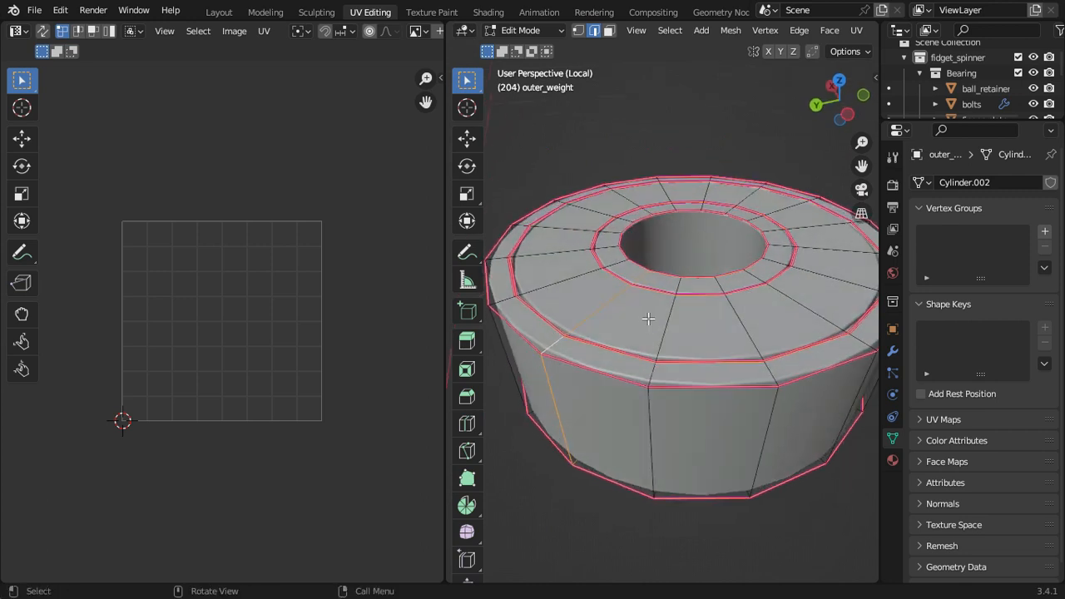
{"action": "key", "text": "ctrl+e"}
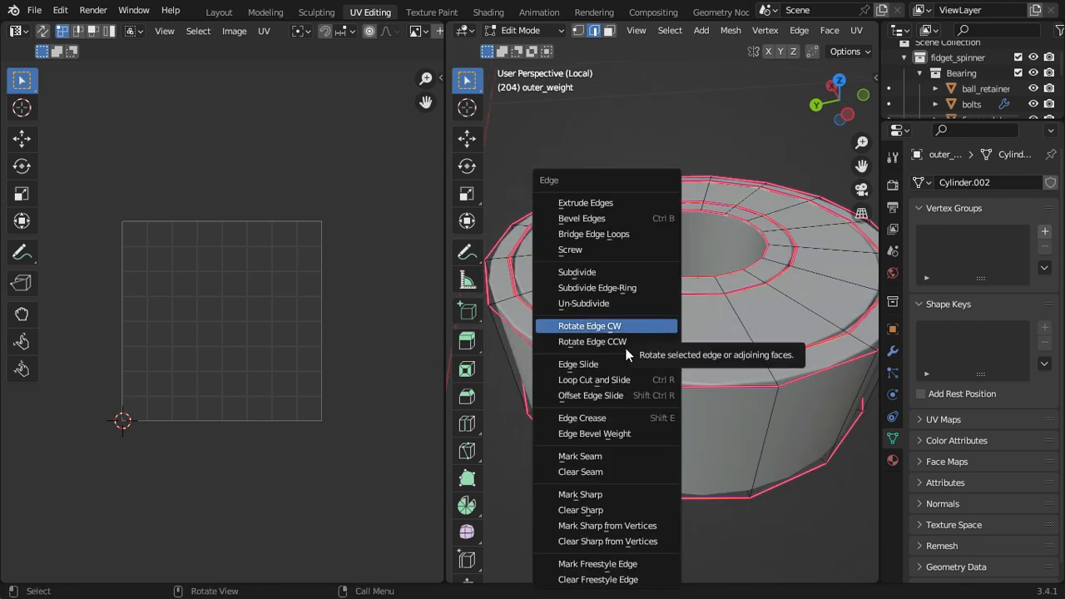
{"action": "left_click", "coordinate": [595, 455]}
{"action": "scroll", "coordinate": [686, 303], "scroll_direction": "down", "scroll_amount": 2}
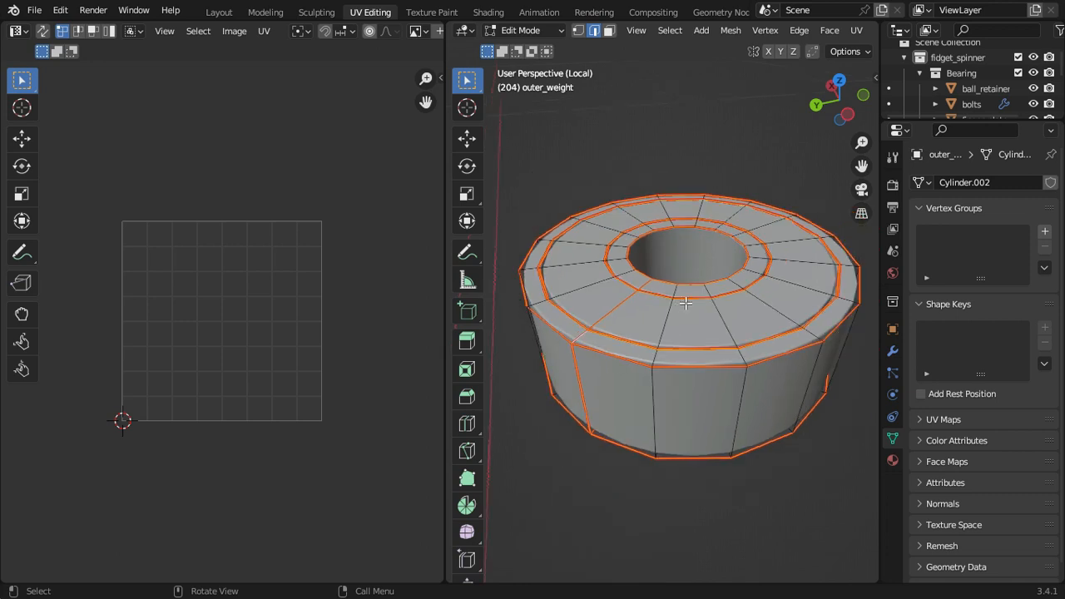
Step: Select the outer weight's entire mesh and unwrap it along the marked seams
{"action": "key", "text": "Tab"}
{"action": "left_click", "coordinate": [678, 148]}
{"action": "left_click", "coordinate": [682, 209]}
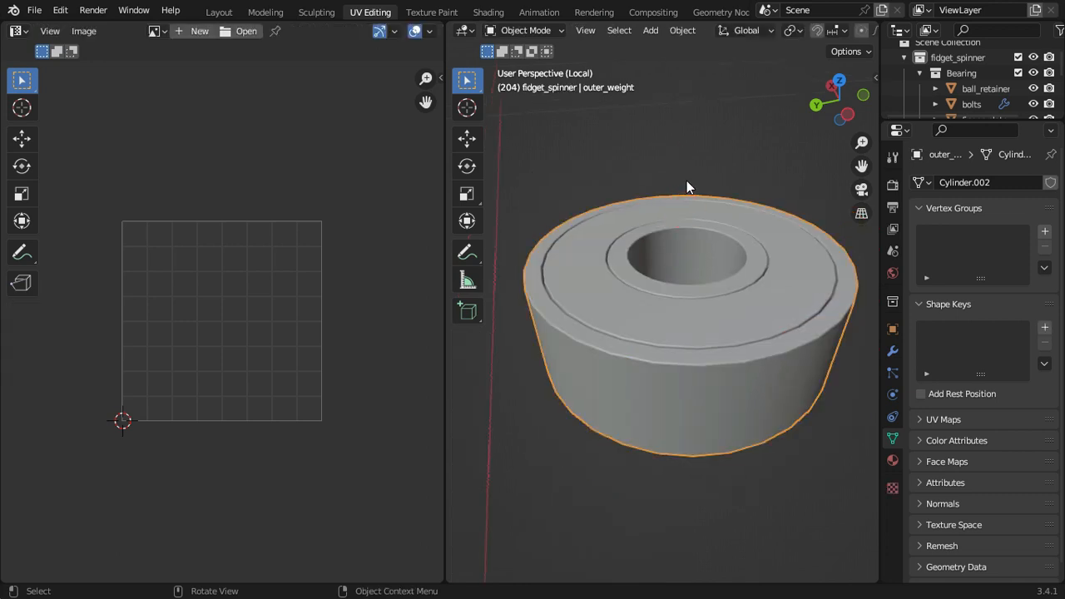
{"action": "key", "text": "Tab"}
{"action": "middle_click_drag", "start_coordinate": [687, 190], "coordinate": [688, 206]}
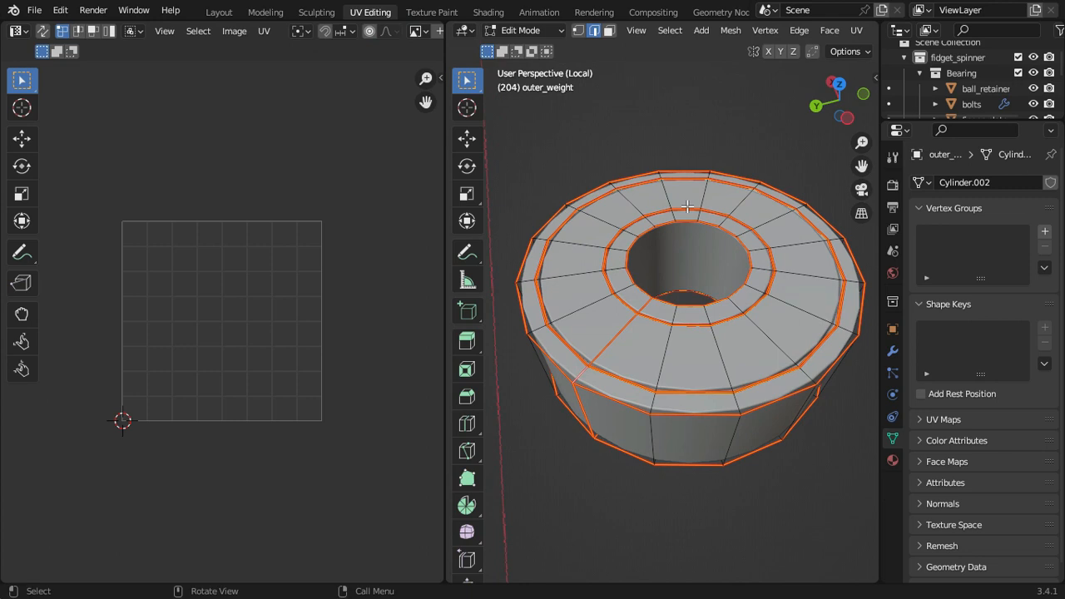
{"action": "key", "text": "a"}
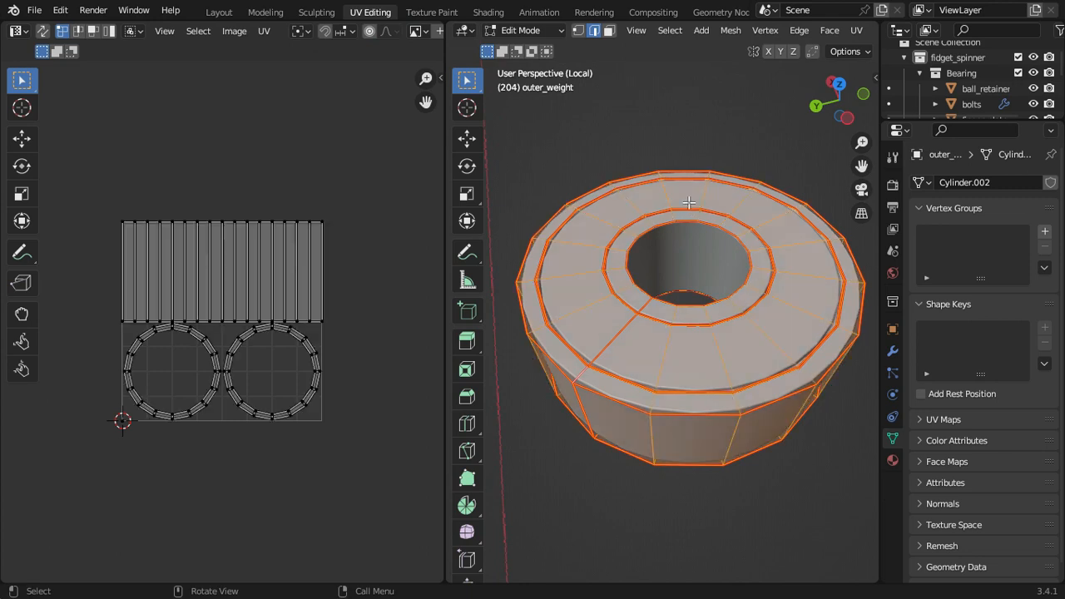
{"action": "key", "text": "u"}
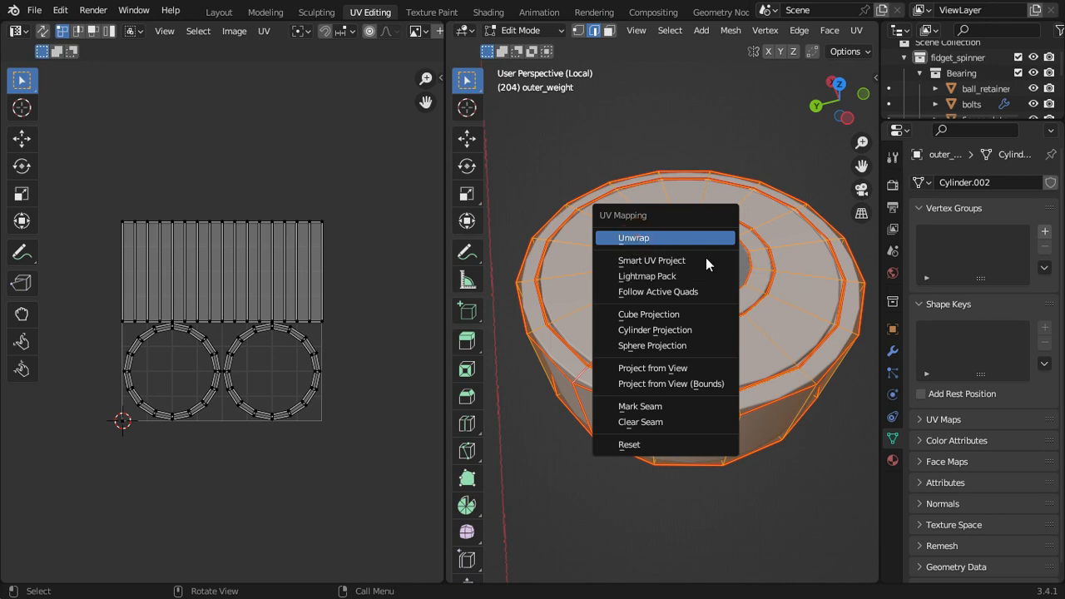
{"action": "key", "text": "Return"}
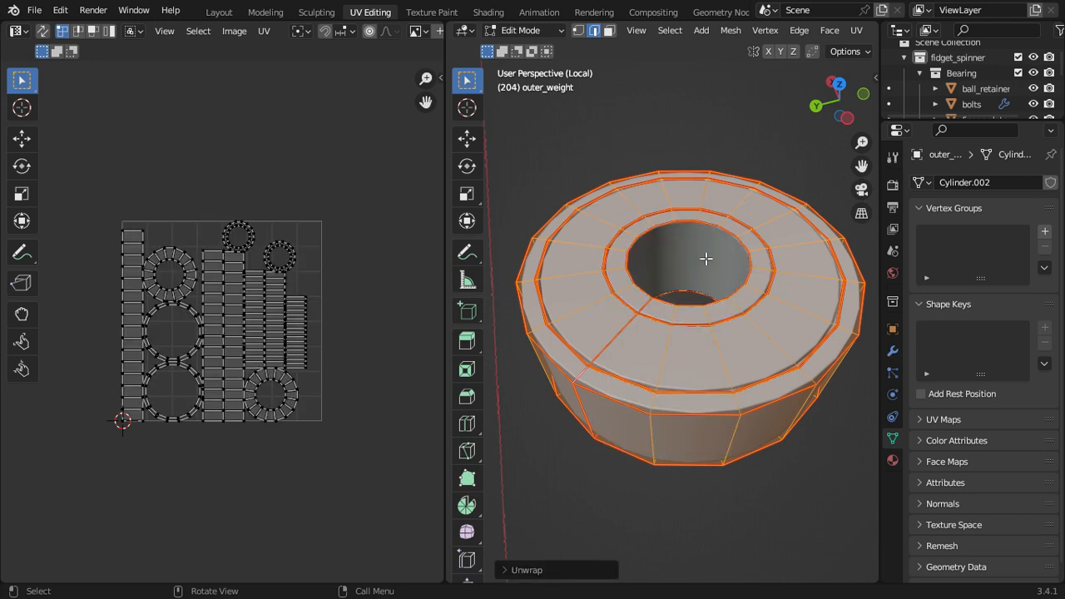
Step: Examine the outer weight's unwrapped islands in the UV layout
{"action": "scroll", "coordinate": [193, 367], "scroll_direction": "up", "scroll_amount": 4}
{"action": "scroll", "coordinate": [331, 365], "scroll_direction": "down", "scroll_amount": 1}
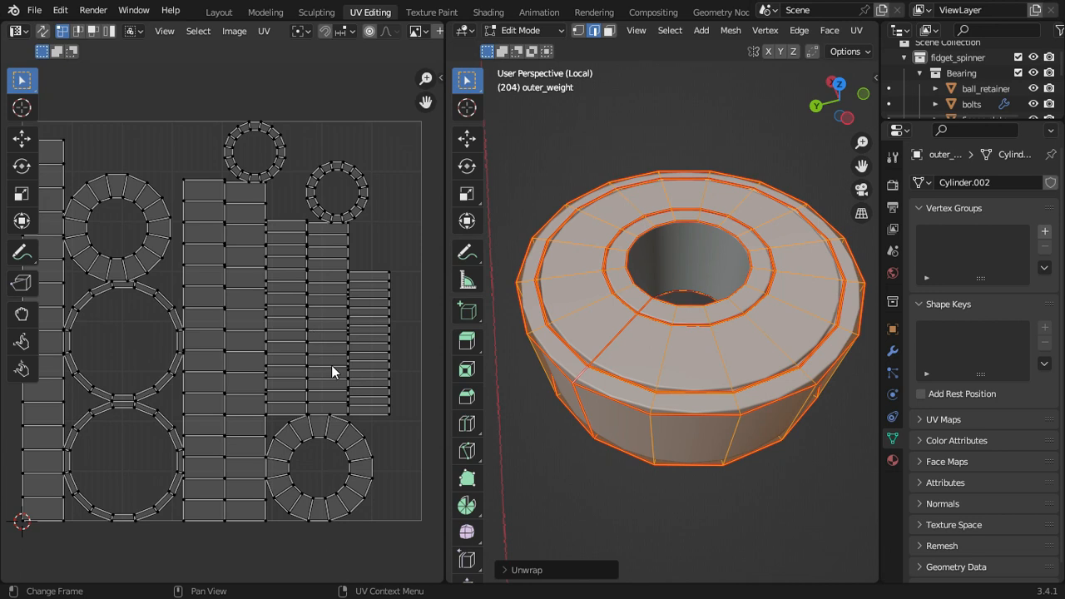
{"action": "scroll", "coordinate": [371, 470], "scroll_direction": "up", "scroll_amount": 1}
{"action": "scroll", "coordinate": [304, 408], "scroll_direction": "down", "scroll_amount": 3}
{"action": "scroll", "coordinate": [244, 304], "scroll_direction": "up", "scroll_amount": 2}
{"action": "scroll", "coordinate": [244, 304], "scroll_direction": "down", "scroll_amount": 2}
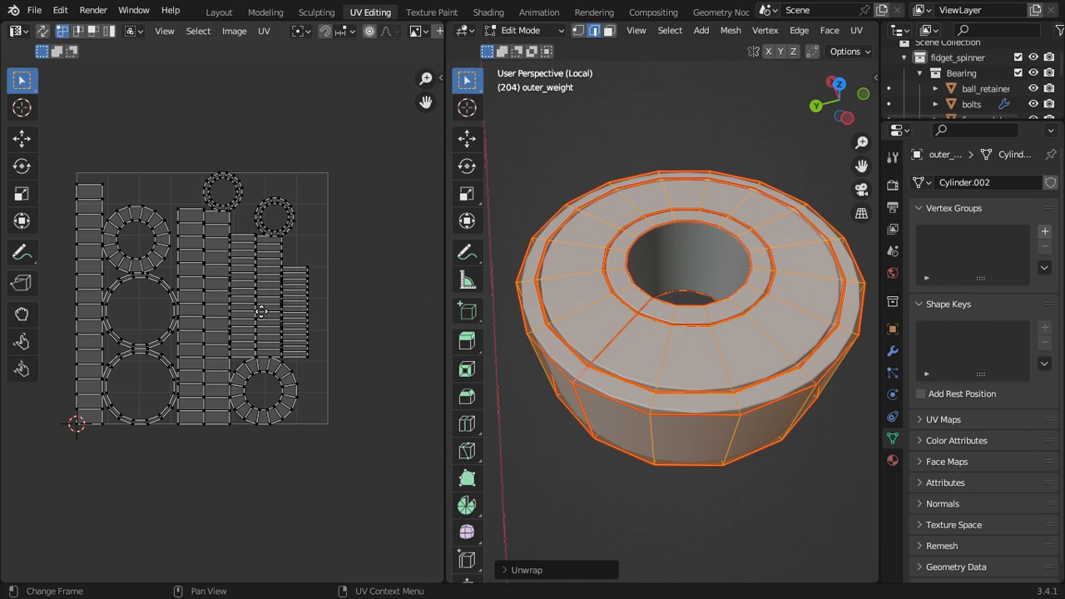
{"action": "scroll", "coordinate": [291, 325], "scroll_direction": "up", "scroll_amount": 2}
{"action": "scroll", "coordinate": [276, 325], "scroll_direction": "down", "scroll_amount": 1}
{"action": "scroll", "coordinate": [620, 271], "scroll_direction": "up", "scroll_amount": 3}
Step: Select the outer weight's seam-bounded faces except the wide flat ring faces, and unwrap only those
{"action": "left_click", "coordinate": [598, 111]}
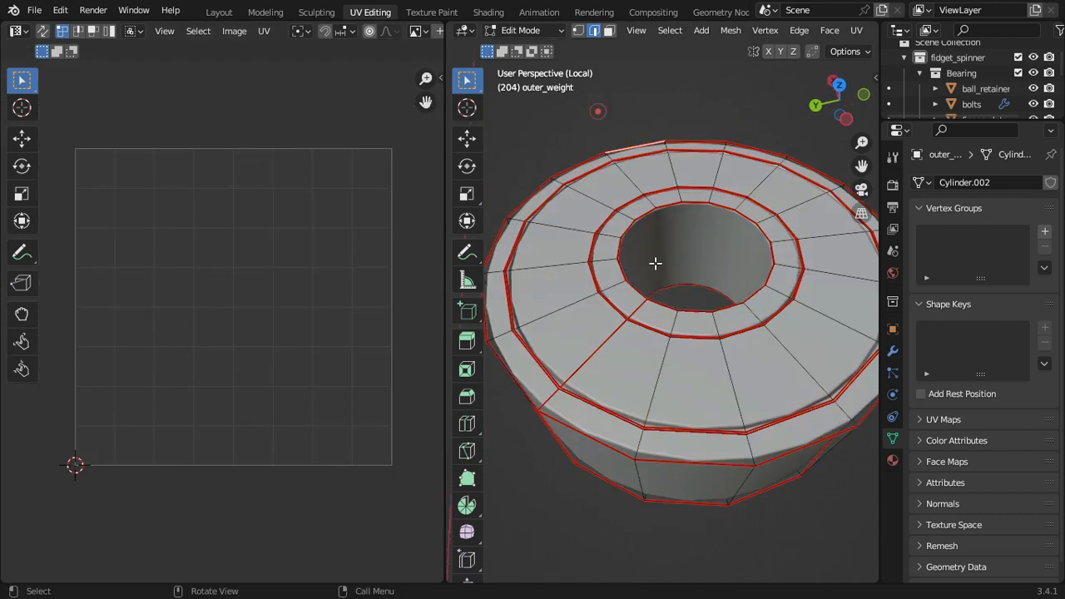
{"action": "left_click", "coordinate": [612, 263]}
{"action": "key", "text": "l"}
{"action": "middle_click_drag", "start_coordinate": [613, 260], "coordinate": [648, 322]}
{"action": "key", "text": "l"}
{"action": "middle_click_drag", "start_coordinate": [637, 269], "coordinate": [676, 308]}
{"action": "key", "text": "u"}
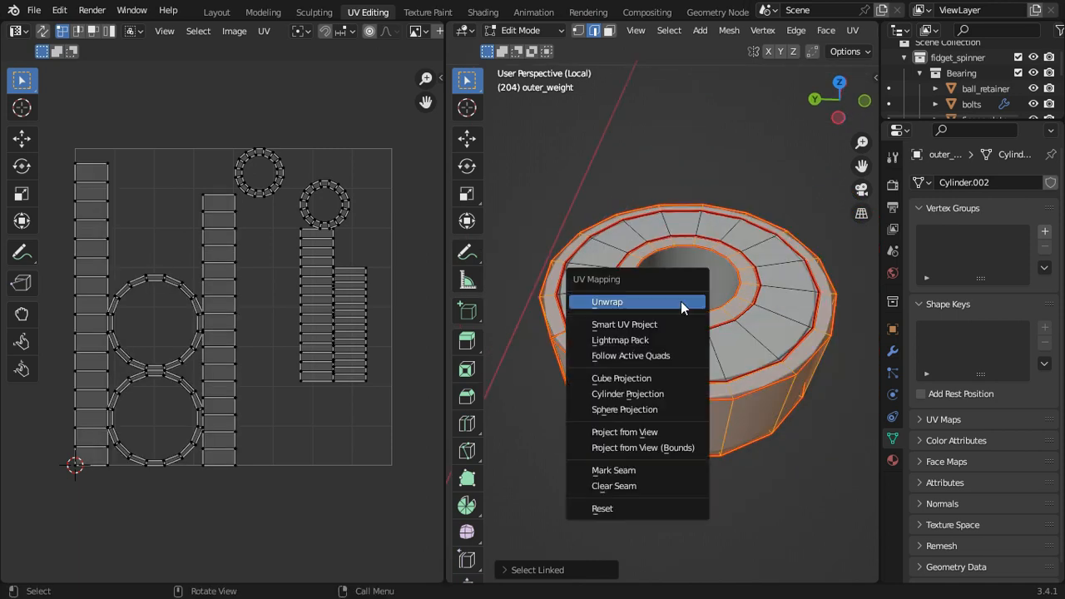
{"action": "left_click", "coordinate": [655, 306]}
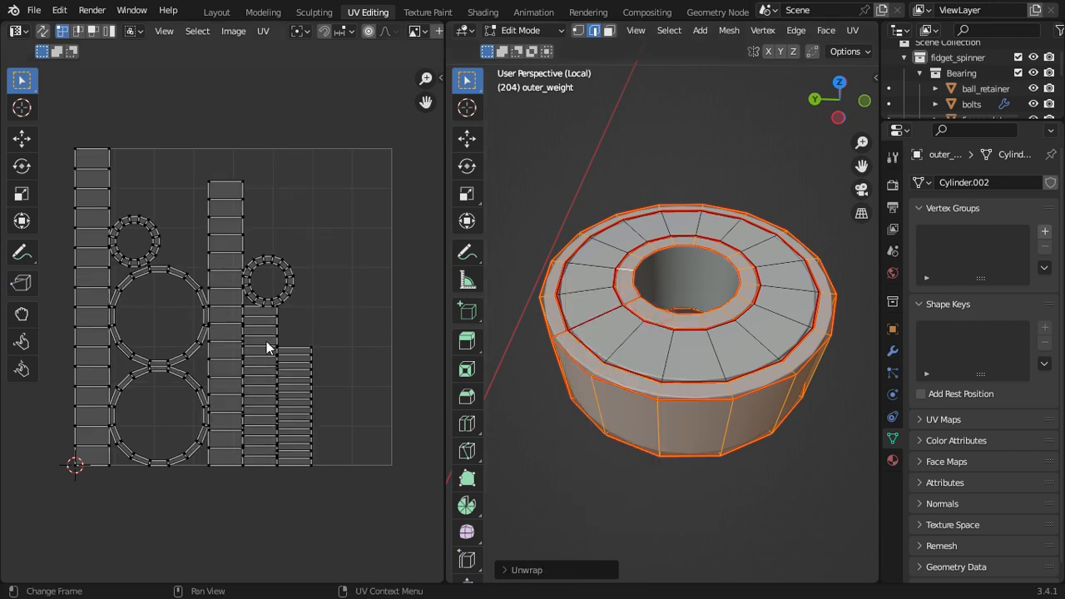
Step: Select the four thin ring-shaped UV islands and show the UV Squares tools
{"action": "middle_click_drag", "start_coordinate": [200, 295], "coordinate": [243, 316]}
{"action": "scroll", "coordinate": [240, 313], "scroll_direction": "up", "scroll_amount": 1}
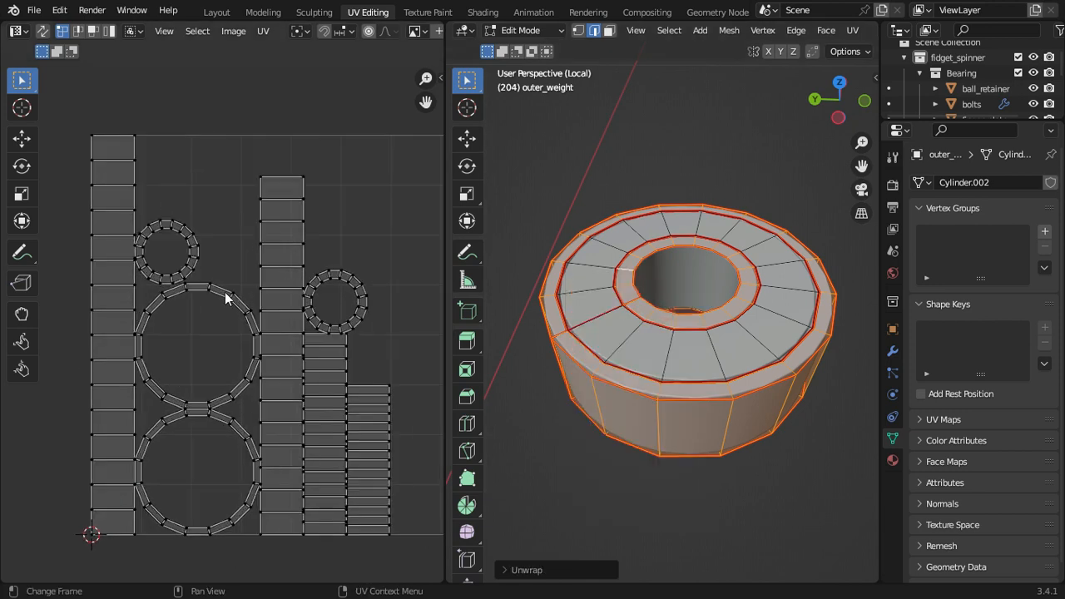
{"action": "left_click", "coordinate": [227, 299]}
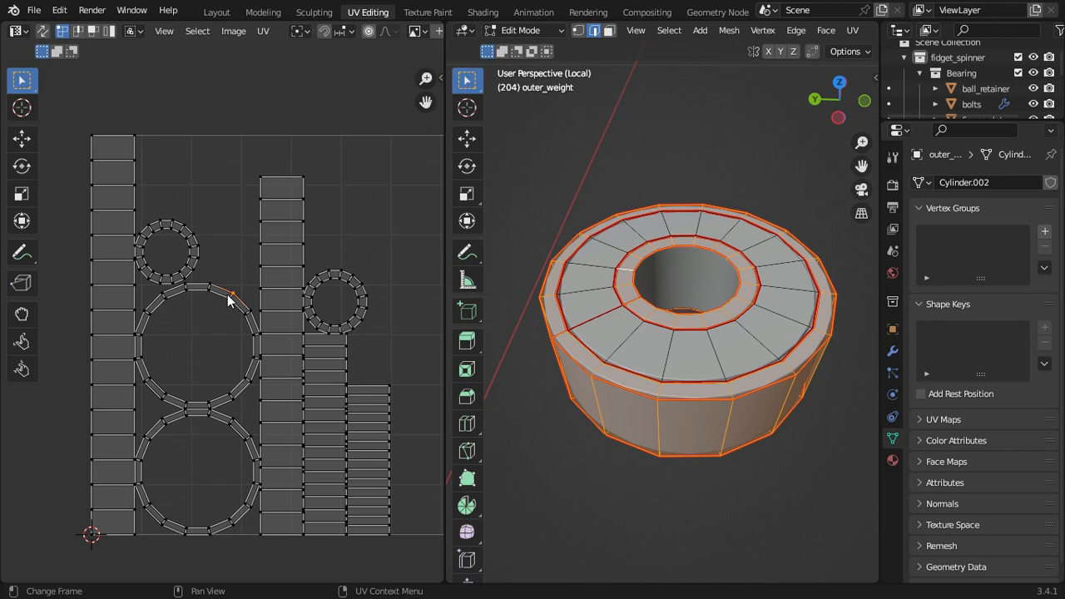
{"action": "key", "text": "l"}
{"action": "key", "text": "shift+l"}
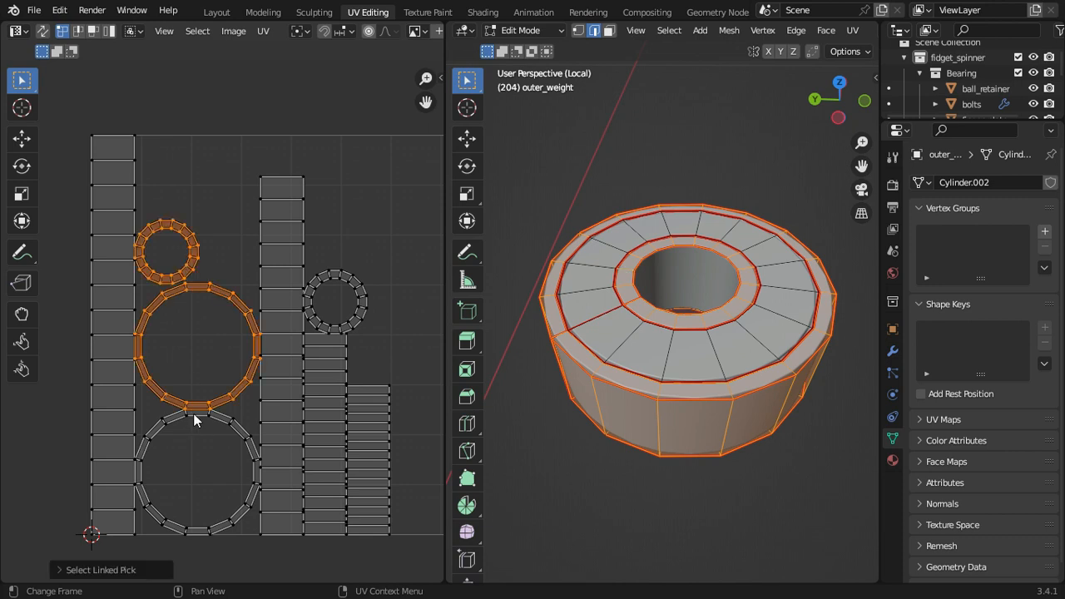
{"action": "key", "text": "shift+l"}
{"action": "key", "text": "shift+l"}
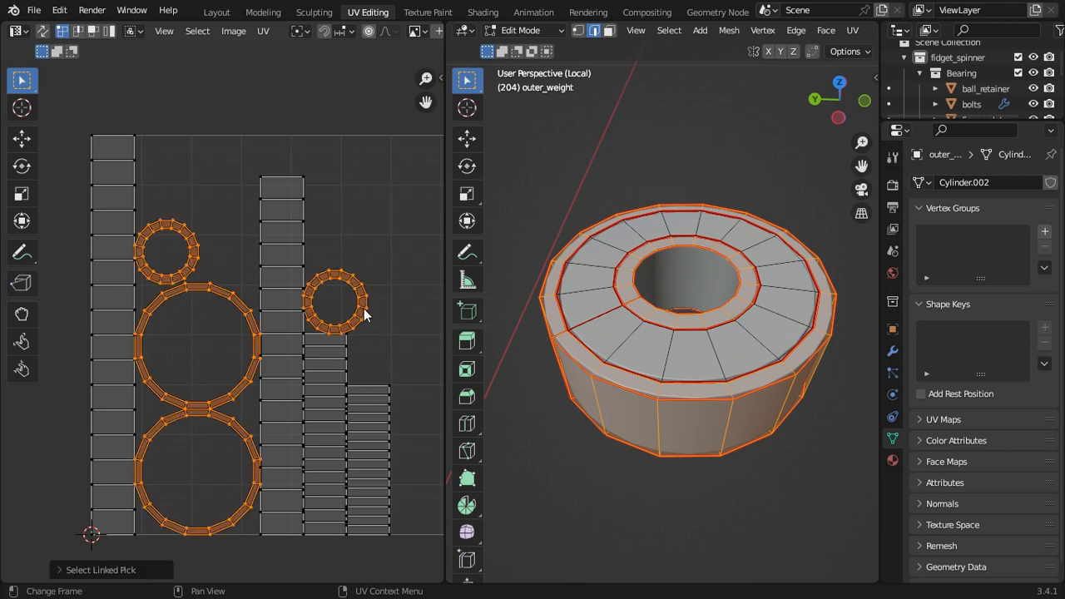
{"action": "scroll", "coordinate": [363, 308], "scroll_direction": "down", "scroll_amount": 4}
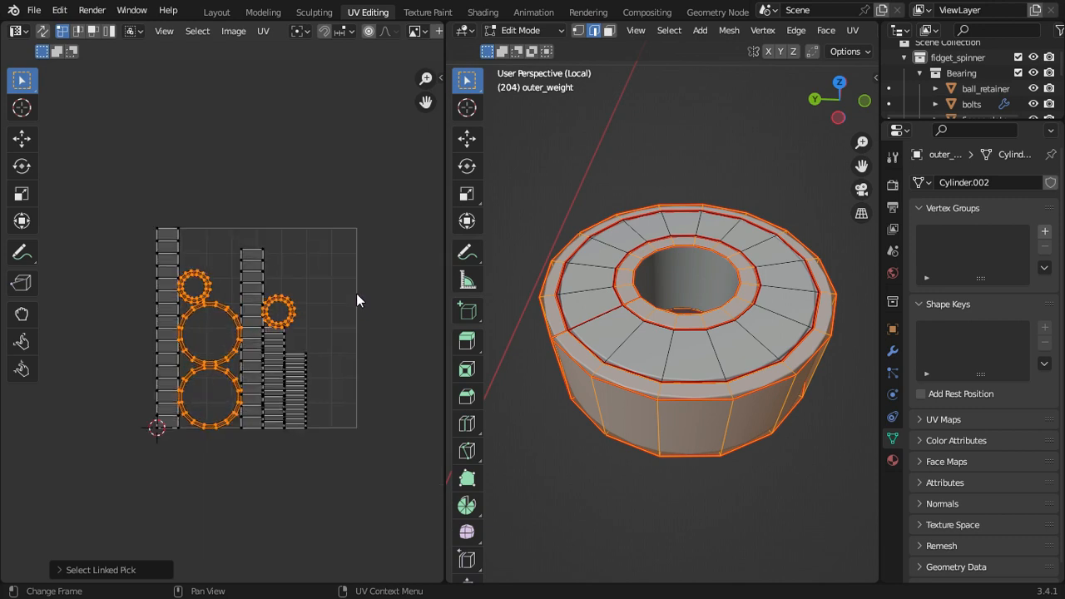
{"action": "scroll", "coordinate": [356, 294], "scroll_direction": "up", "scroll_amount": 1}
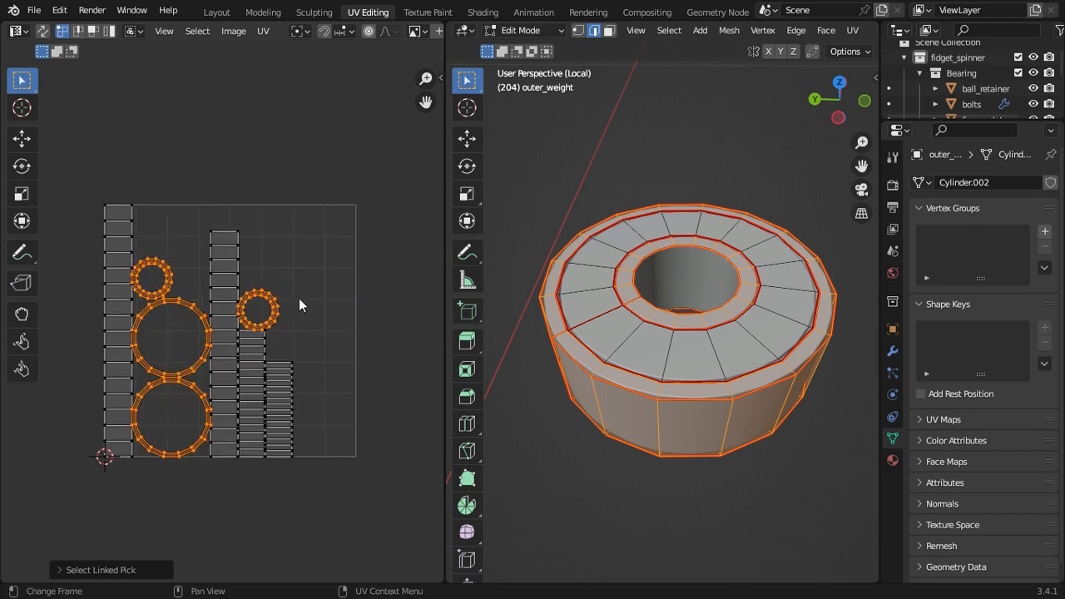
{"action": "key", "text": "n"}
{"action": "left_click", "coordinate": [434, 200]}
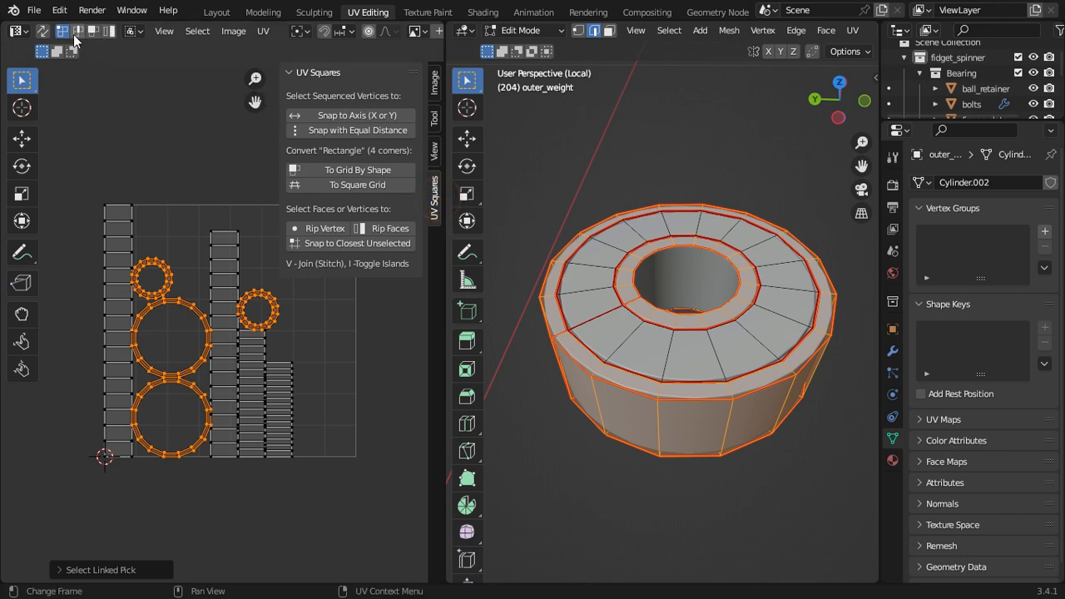
Step: View the add-on installation option in the preferences and close them
{"action": "left_click", "coordinate": [59, 10]}
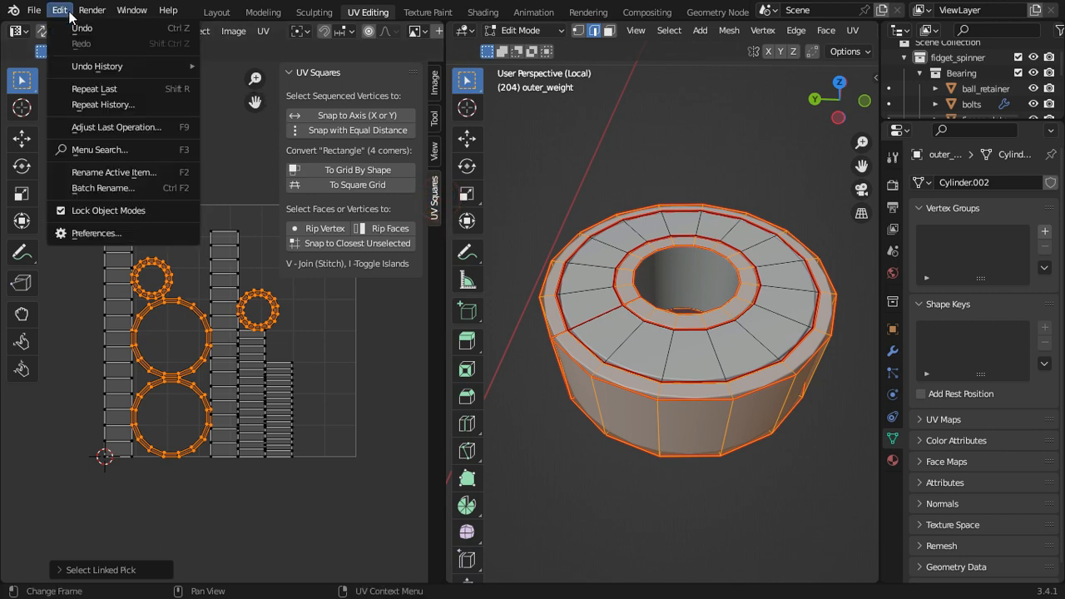
{"action": "left_click", "coordinate": [120, 232]}
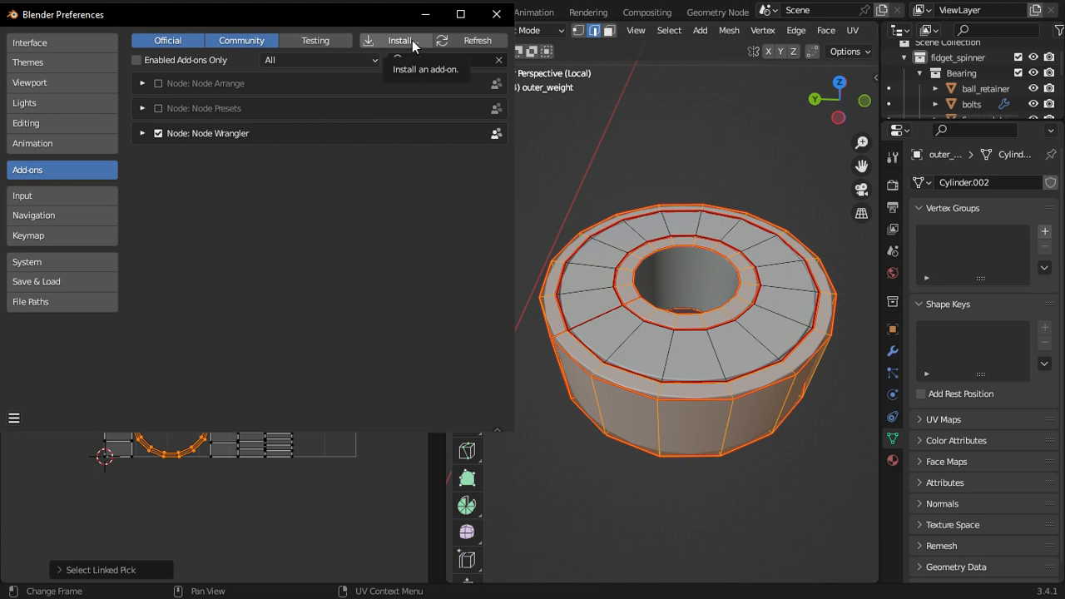
{"action": "left_click", "coordinate": [498, 15]}
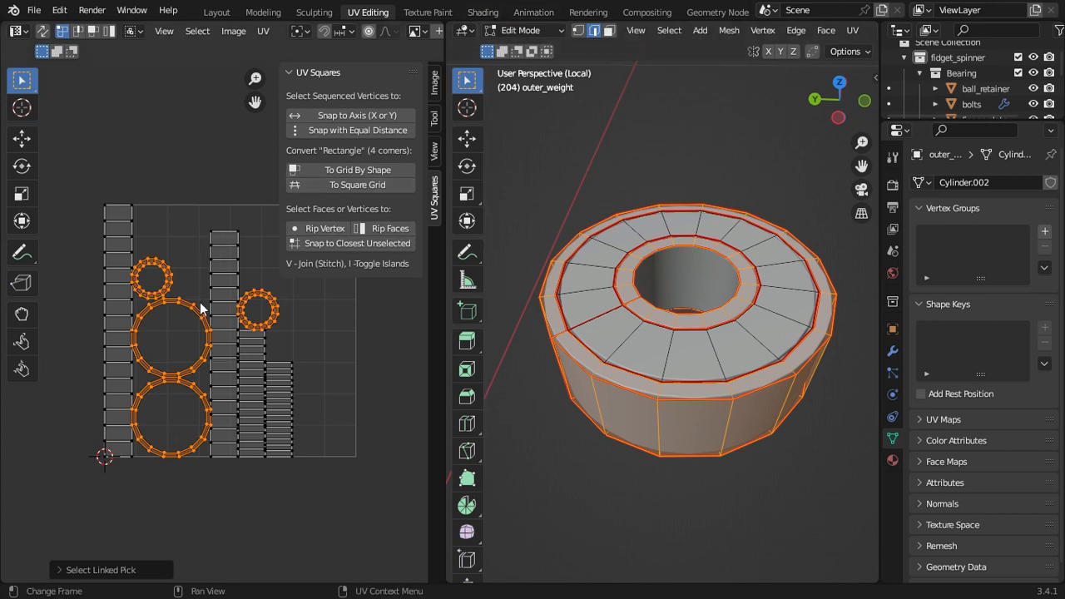
Step: Straighten the selected ring islands into strips with UV Squares' To Grid By Shape
{"action": "scroll", "coordinate": [200, 308], "scroll_direction": "up", "scroll_amount": 2}
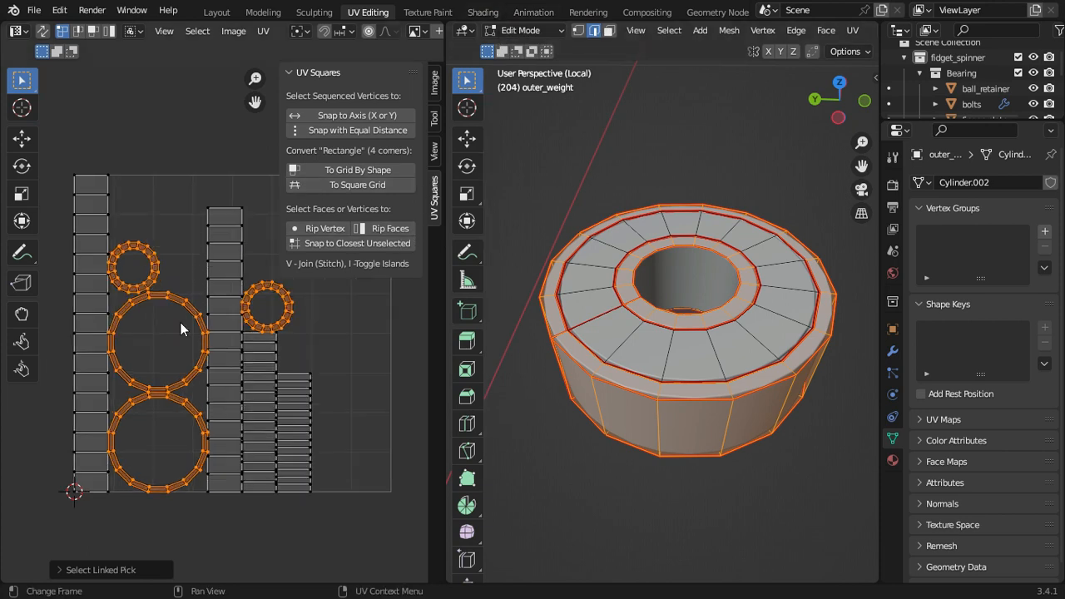
{"action": "left_click", "coordinate": [348, 169]}
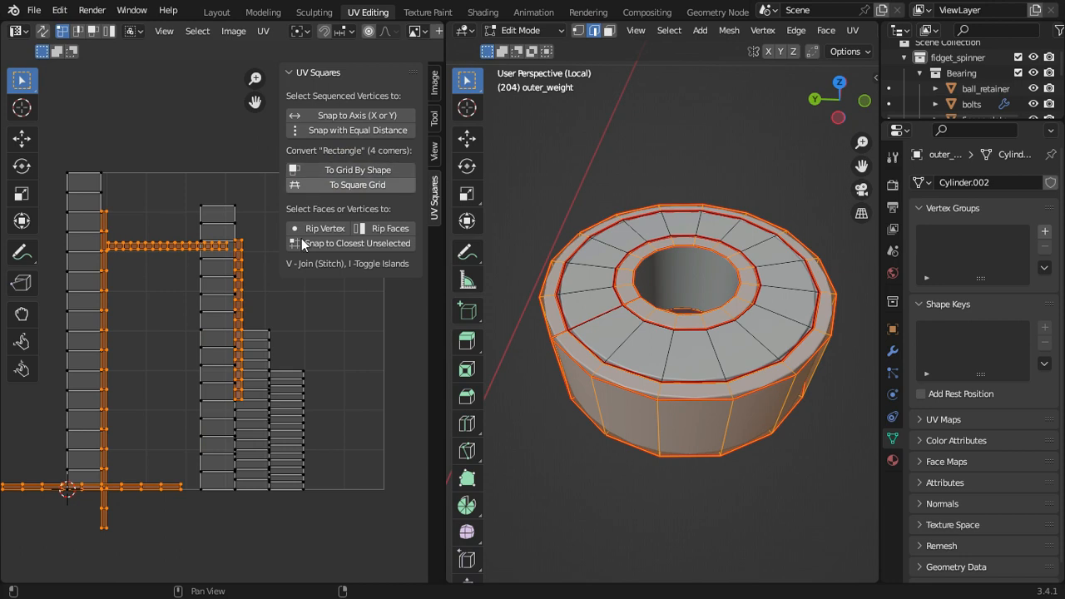
{"action": "scroll", "coordinate": [181, 340], "scroll_direction": "down", "scroll_amount": 4}
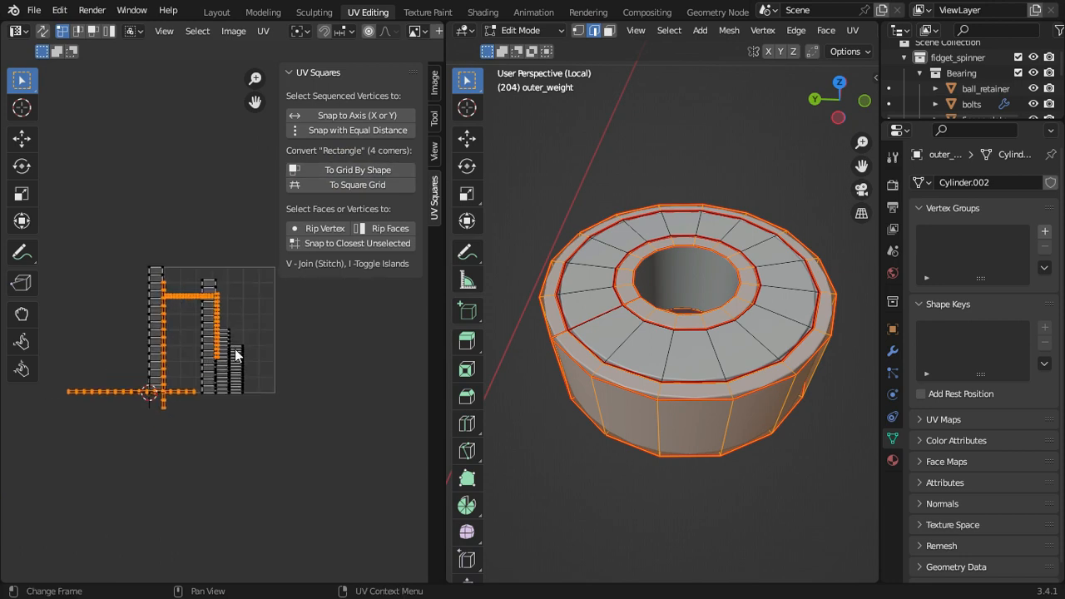
Step: Select all displayed UV islands and pack them with Pack Islands
{"action": "scroll", "coordinate": [229, 350], "scroll_direction": "up", "scroll_amount": 3}
{"action": "scroll", "coordinate": [230, 371], "scroll_direction": "down", "scroll_amount": 1}
{"action": "key", "text": "a"}
{"action": "scroll", "coordinate": [196, 370], "scroll_direction": "down", "scroll_amount": 1}
{"action": "left_click", "coordinate": [265, 31]}
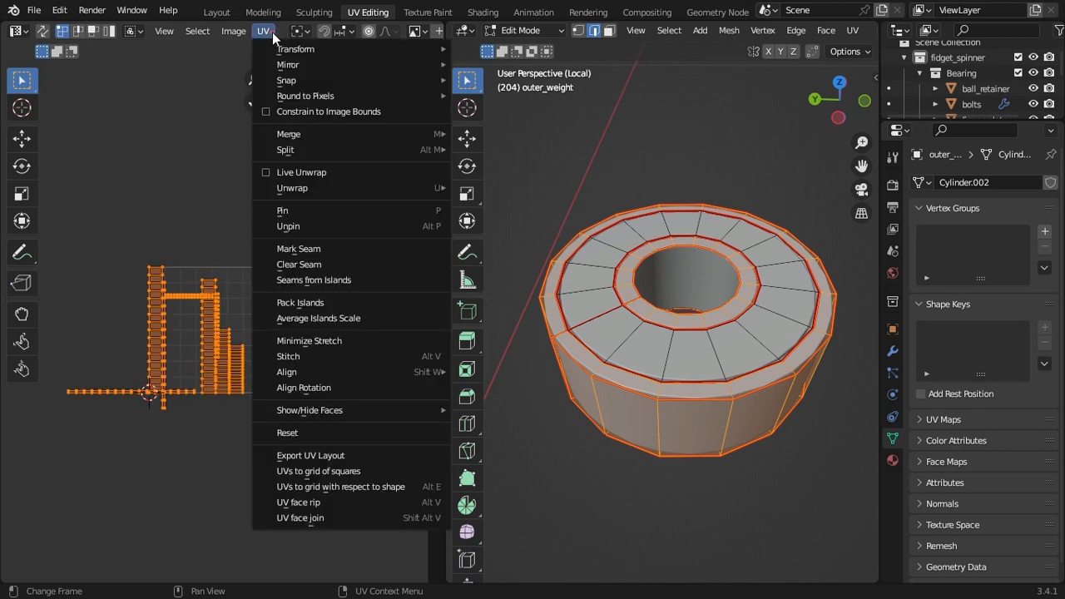
{"action": "left_click", "coordinate": [308, 304]}
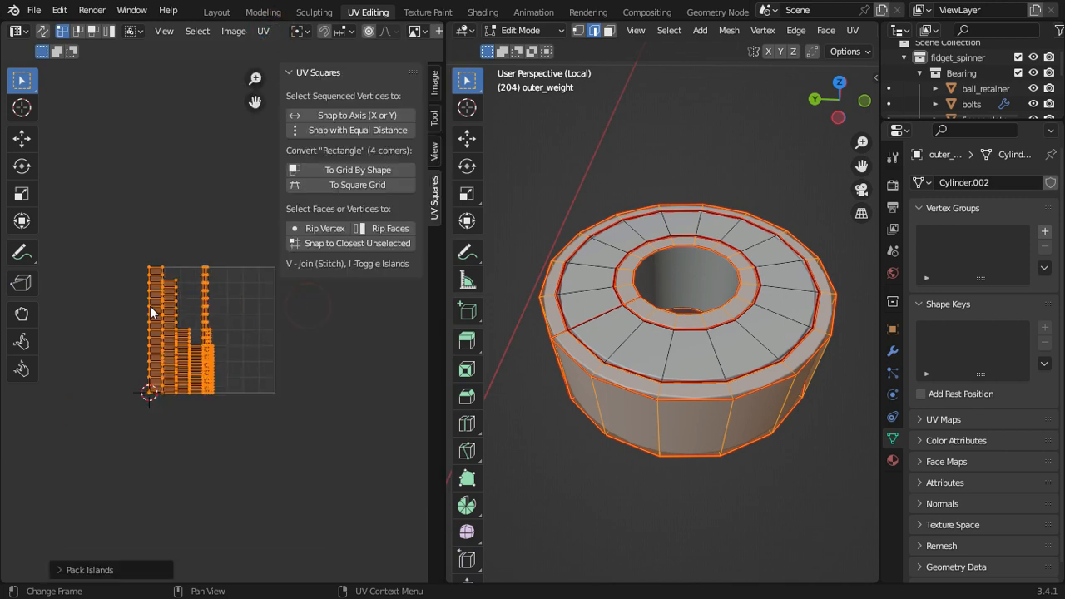
Step: Select the wide flat ring of faces on top of the outer weight as one linked, seam-bounded region
{"action": "scroll", "coordinate": [174, 228], "scroll_direction": "up", "scroll_amount": 4}
{"action": "scroll", "coordinate": [175, 228], "scroll_direction": "down", "scroll_amount": 1}
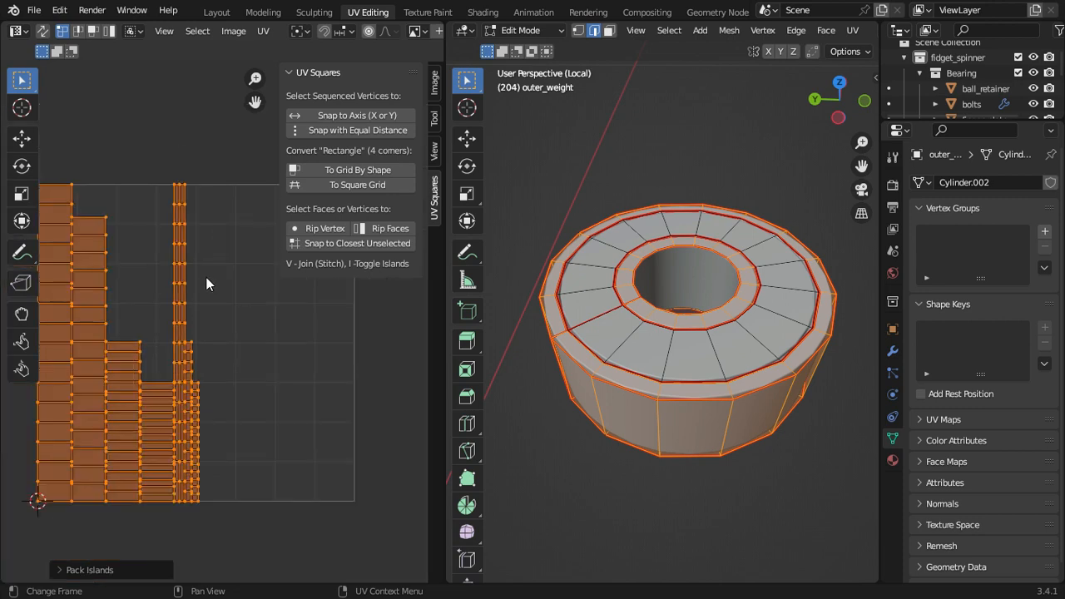
{"action": "middle_click_drag", "start_coordinate": [301, 345], "coordinate": [254, 340], "text": "shift"}
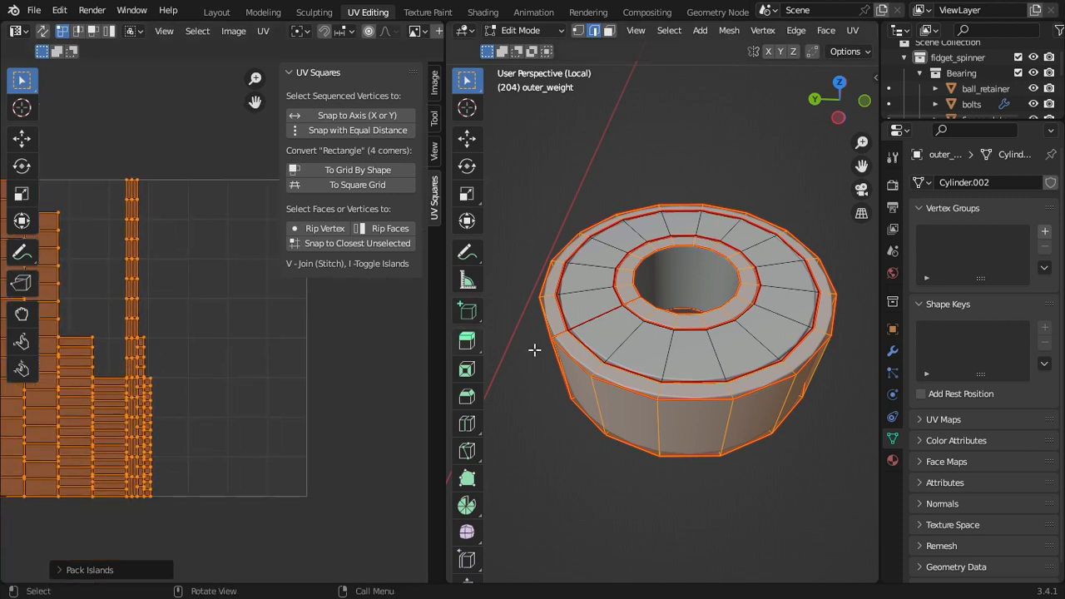
{"action": "scroll", "coordinate": [599, 314], "scroll_direction": "up", "scroll_amount": 2}
{"action": "left_click", "coordinate": [637, 129]}
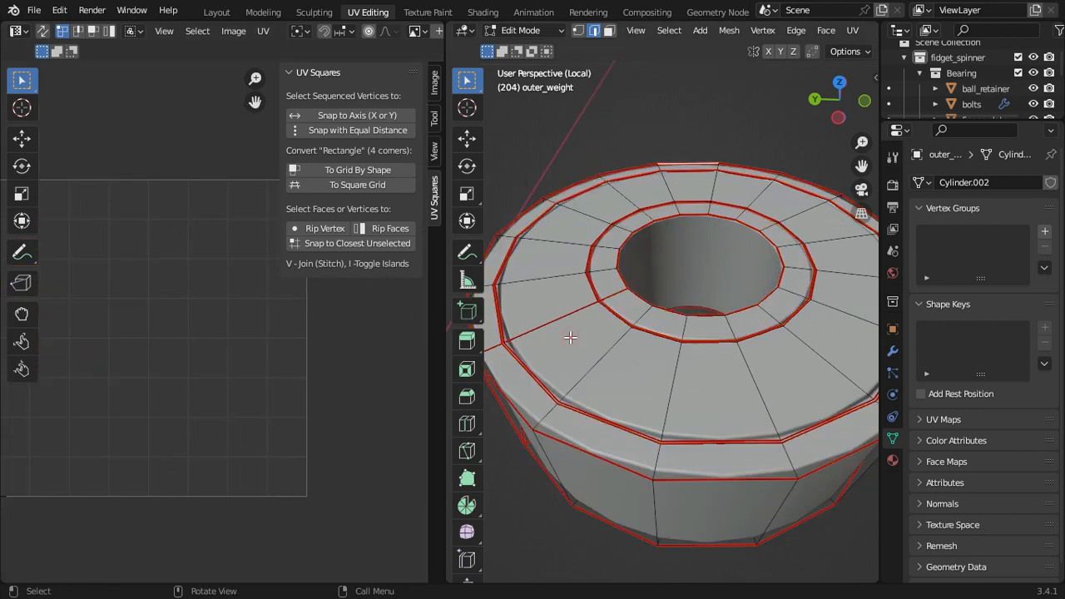
{"action": "key", "text": "ctrl+l"}
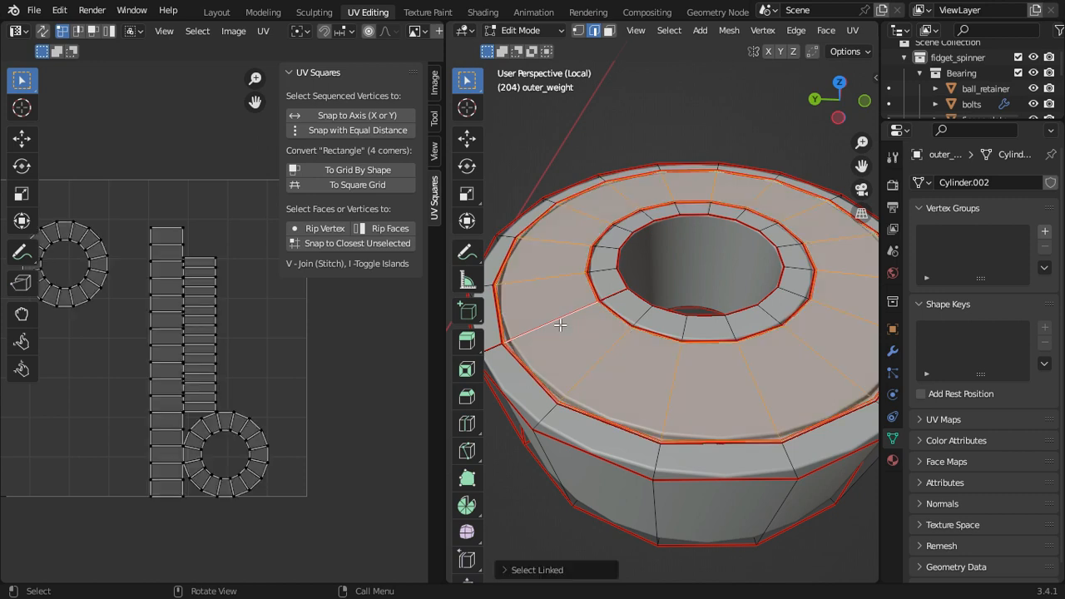
Step: Unwrap the selected ring faces of the outer weight again
{"action": "middle_click_drag", "start_coordinate": [584, 344], "coordinate": [572, 328]}
{"action": "key", "text": "alt+z"}
{"action": "scroll", "coordinate": [635, 352], "scroll_direction": "down", "scroll_amount": 1}
{"action": "middle_click_drag", "start_coordinate": [634, 352], "coordinate": [623, 323]}
{"action": "key", "text": "alt+z"}
{"action": "middle_click_drag", "start_coordinate": [613, 368], "coordinate": [632, 341]}
{"action": "scroll", "coordinate": [632, 341], "scroll_direction": "down", "scroll_amount": 1}
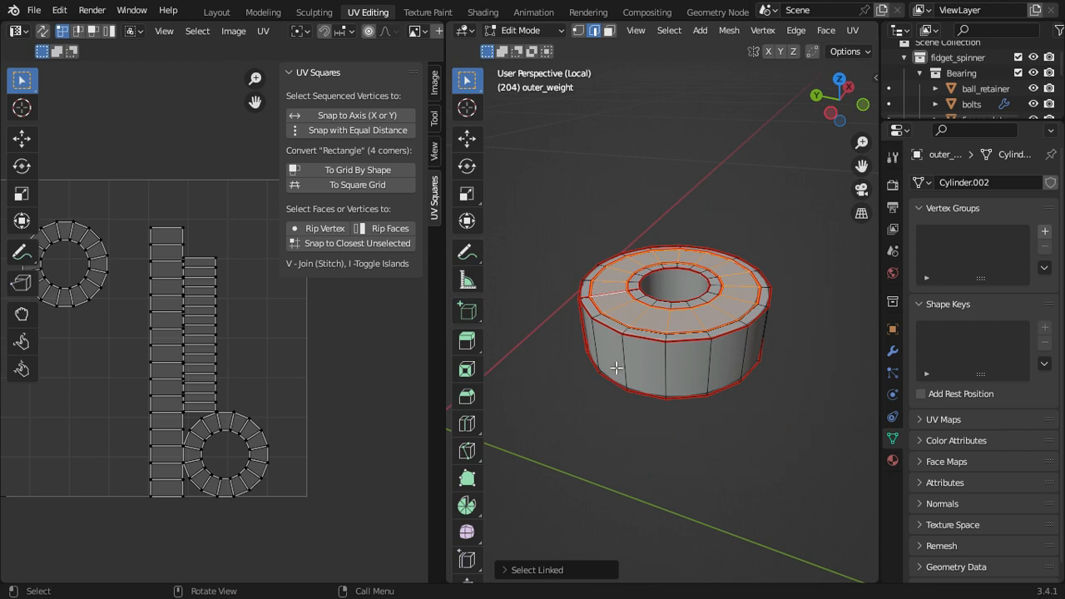
{"action": "scroll", "coordinate": [658, 319], "scroll_direction": "up", "scroll_amount": 2}
{"action": "scroll", "coordinate": [658, 318], "scroll_direction": "up", "scroll_amount": 1}
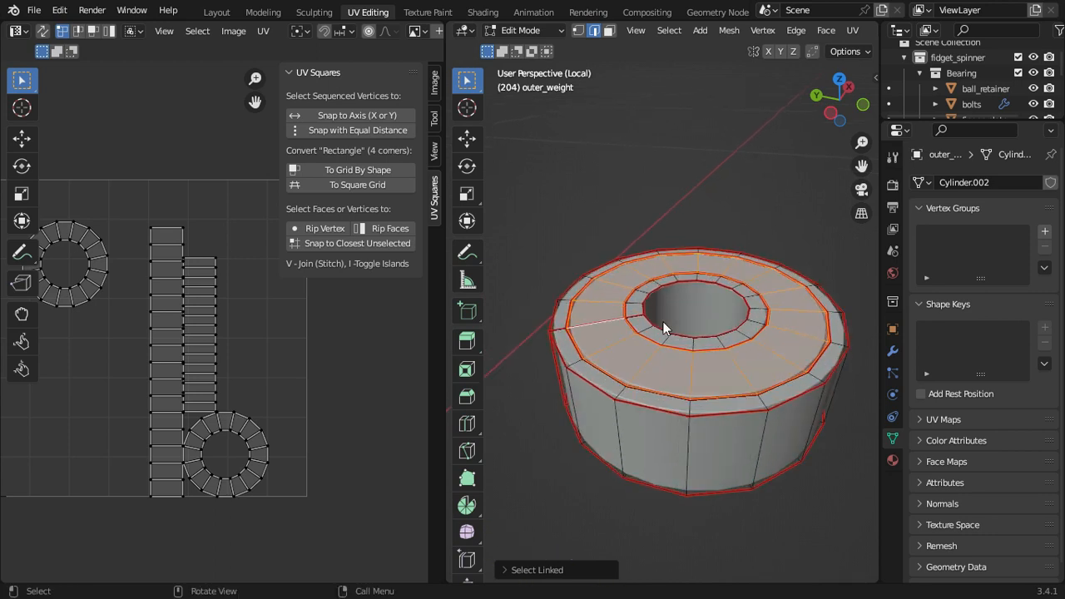
{"action": "key", "text": "u"}
{"action": "left_click", "coordinate": [661, 321]}
{"action": "key", "text": "u"}
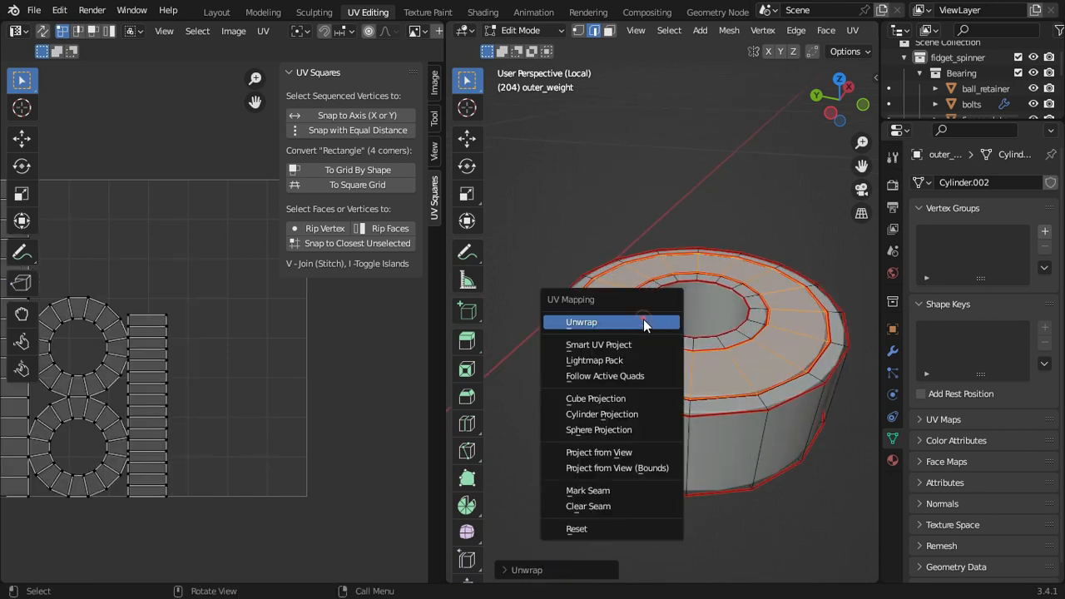
{"action": "left_click", "coordinate": [655, 321]}
Step: Select the two ring-shaped UV islands and straighten them into strips with UV Squares' To Grid By Shape
{"action": "middle_click_drag", "start_coordinate": [231, 380], "coordinate": [404, 398], "text": "shift"}
{"action": "scroll", "coordinate": [298, 366], "scroll_direction": "up", "scroll_amount": 1}
{"action": "left_click", "coordinate": [252, 334]}
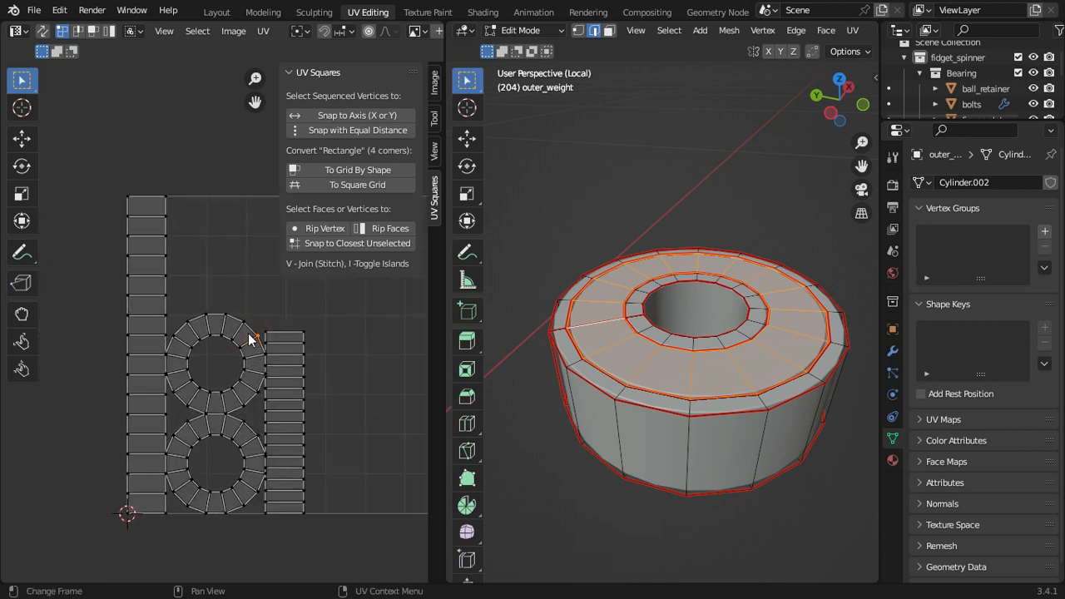
{"action": "key", "text": "l"}
{"action": "key", "text": "l"}
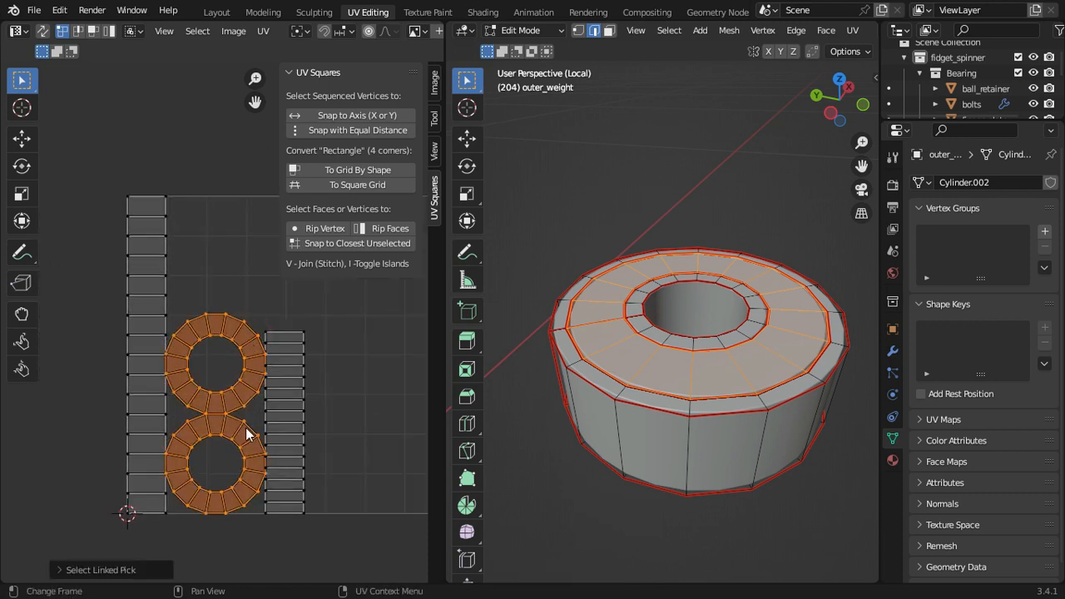
{"action": "left_click", "coordinate": [353, 171]}
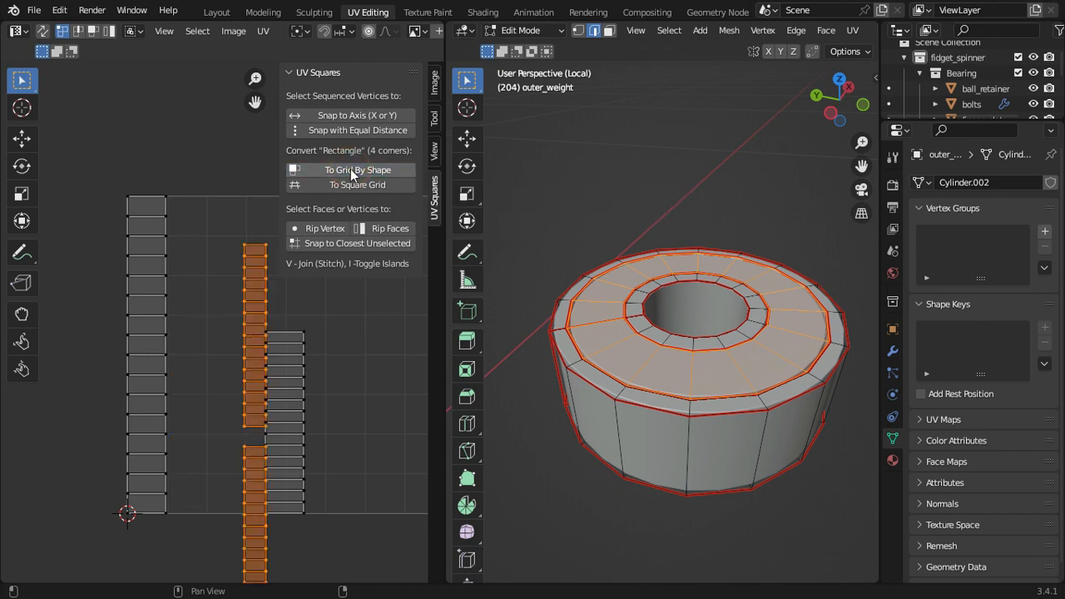
Step: Pack all the displayed UV strips together in the UV space with Pack Islands
{"action": "scroll", "coordinate": [273, 324], "scroll_direction": "down", "scroll_amount": 3}
{"action": "key", "text": "a"}
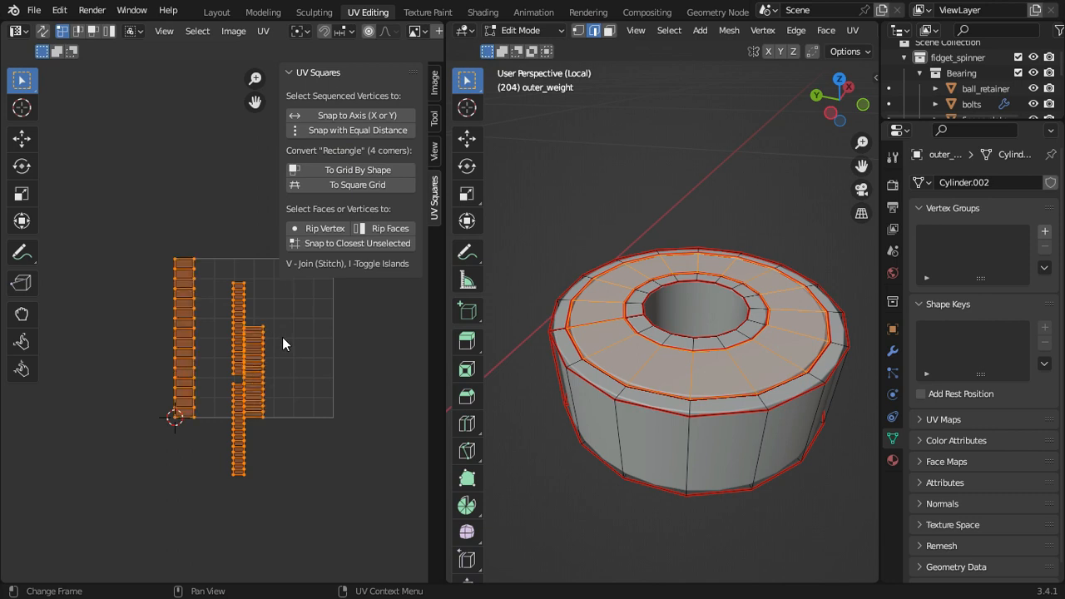
{"action": "left_click", "coordinate": [258, 32]}
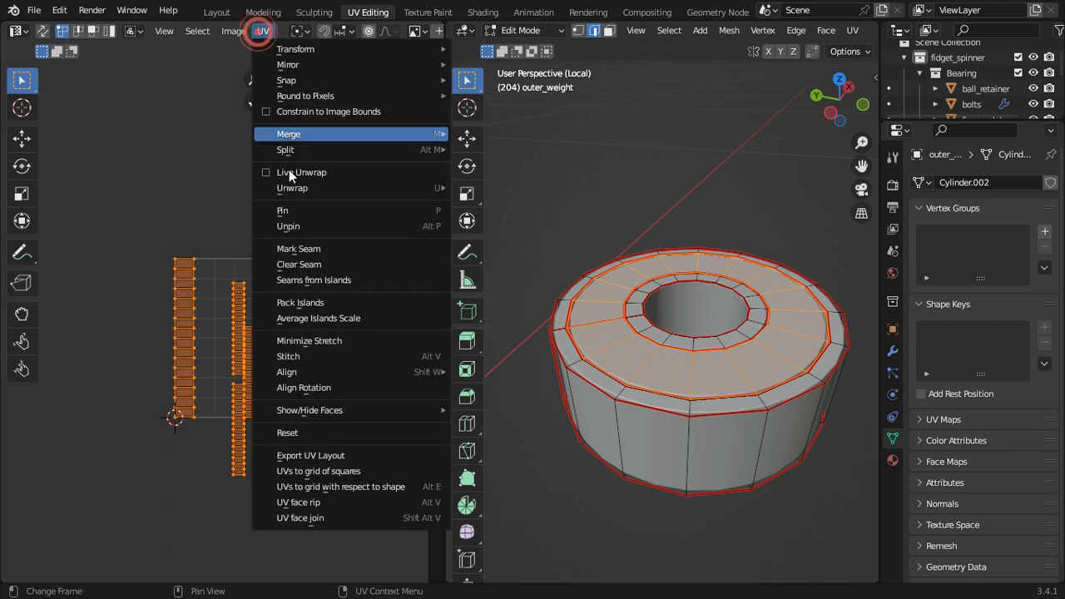
{"action": "left_click", "coordinate": [319, 305]}
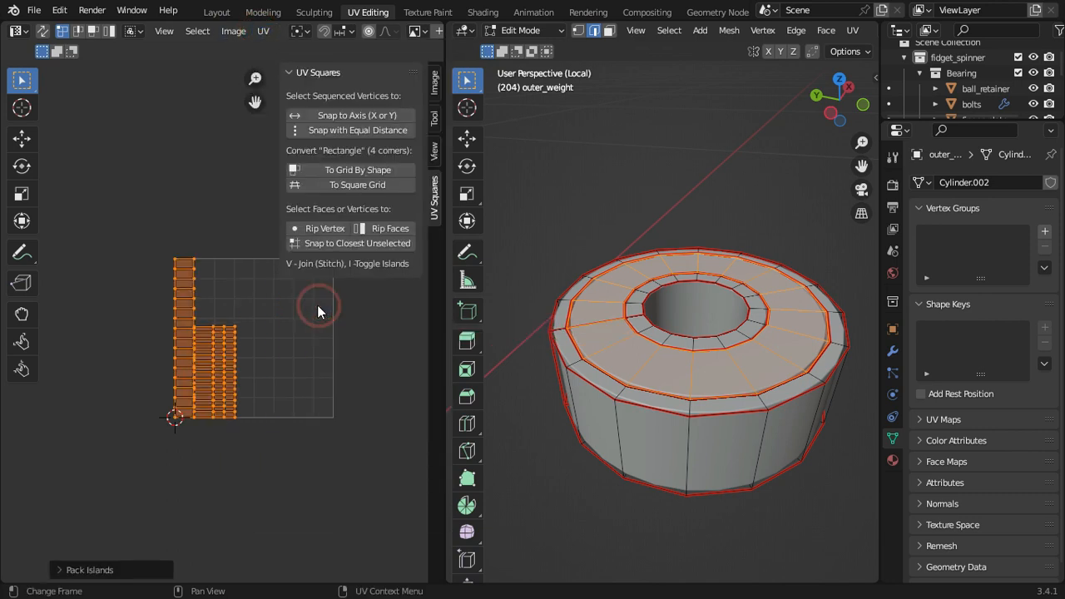
{"action": "scroll", "coordinate": [260, 307], "scroll_direction": "up", "scroll_amount": 2}
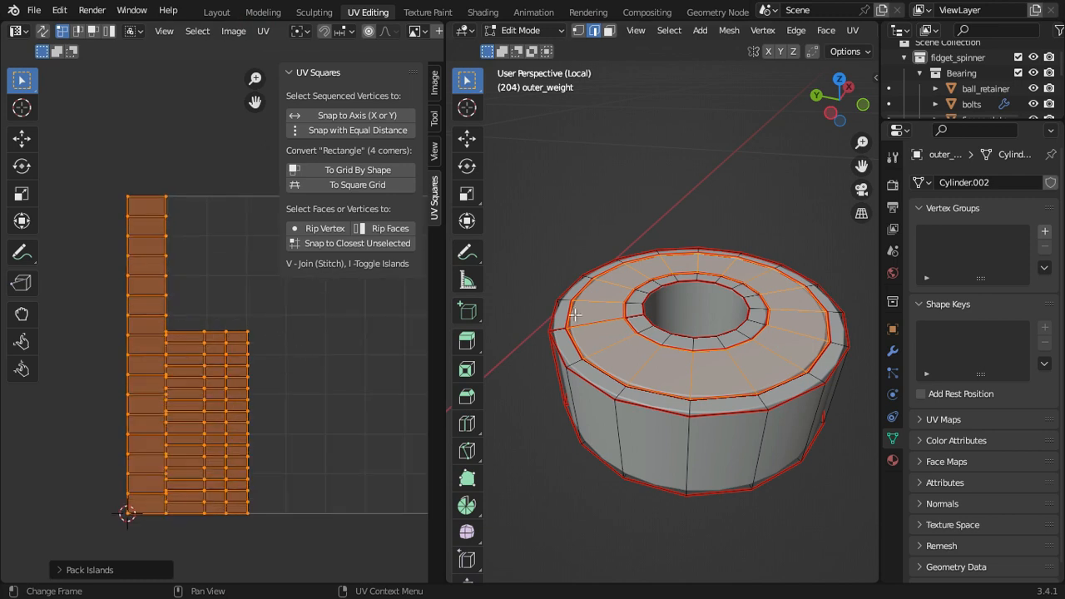
Step: Switch to the Shading workspace, create a new material on the outer weight and name it Metal_1
{"action": "left_click", "coordinate": [484, 12]}
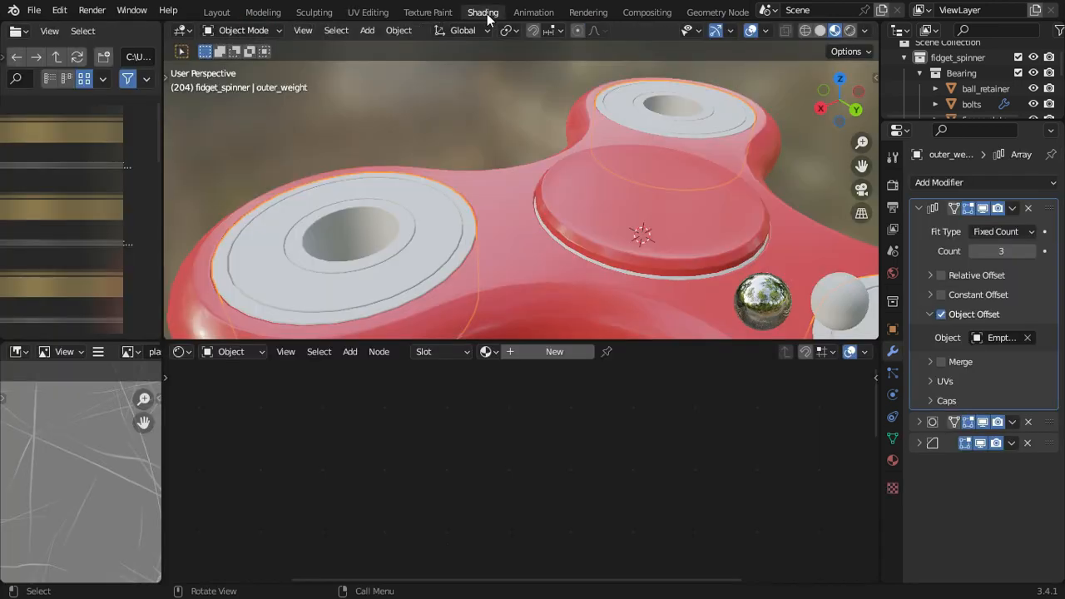
{"action": "left_click", "coordinate": [501, 212]}
{"action": "left_click", "coordinate": [514, 353]}
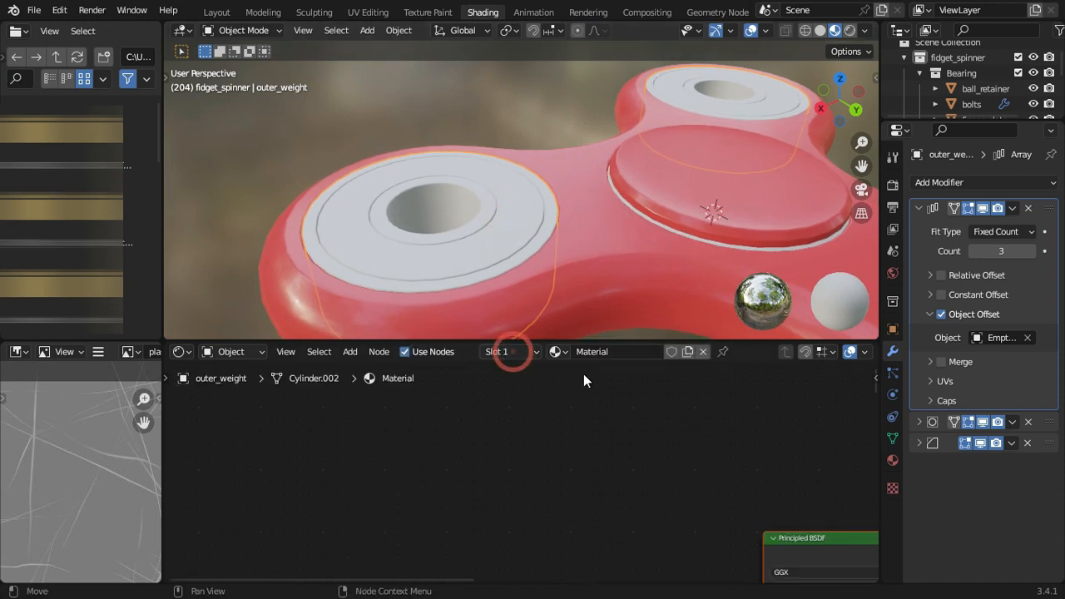
{"action": "left_click", "coordinate": [613, 352]}
{"action": "type", "text": "M"}
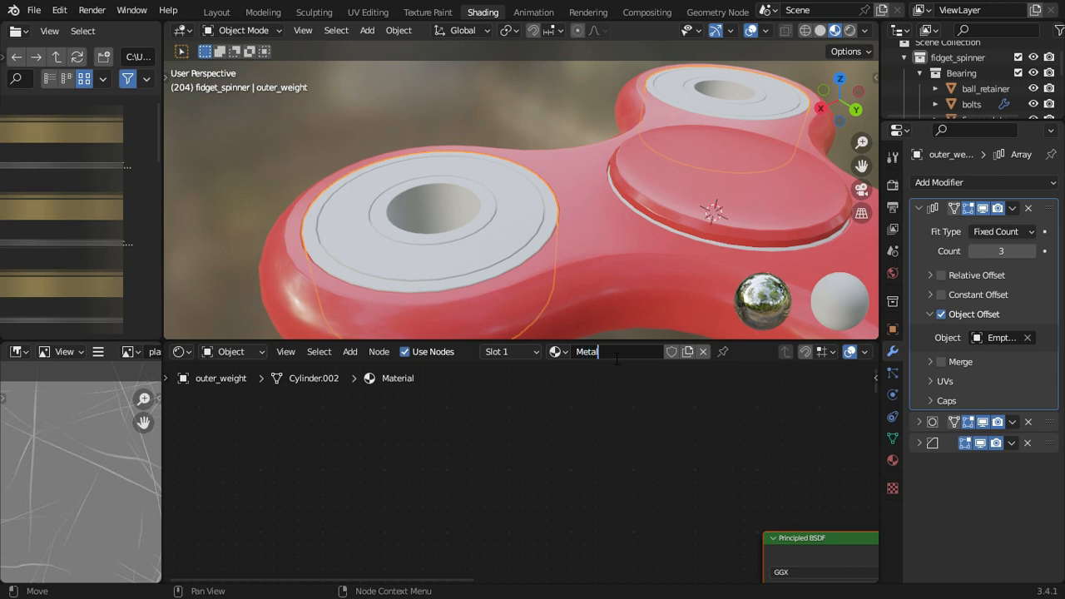
{"action": "key", "text": "Return"}
{"action": "middle_click_drag", "start_coordinate": [726, 499], "coordinate": [486, 411]}
{"action": "left_click", "coordinate": [603, 470]}
{"action": "left_click_drag", "start_coordinate": [588, 439], "coordinate": [685, 462]}
{"action": "left_click_drag", "start_coordinate": [610, 457], "coordinate": [557, 395]}
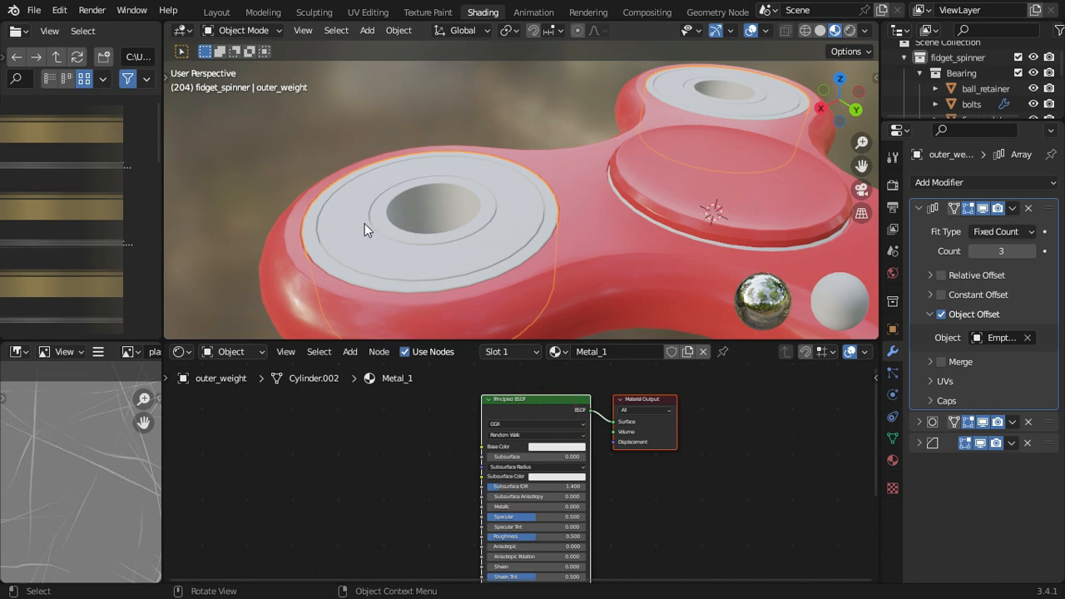
Step: Show the outer weight's material properties and add a second material slot with a new material
{"action": "middle_click_drag", "start_coordinate": [530, 196], "coordinate": [525, 232]}
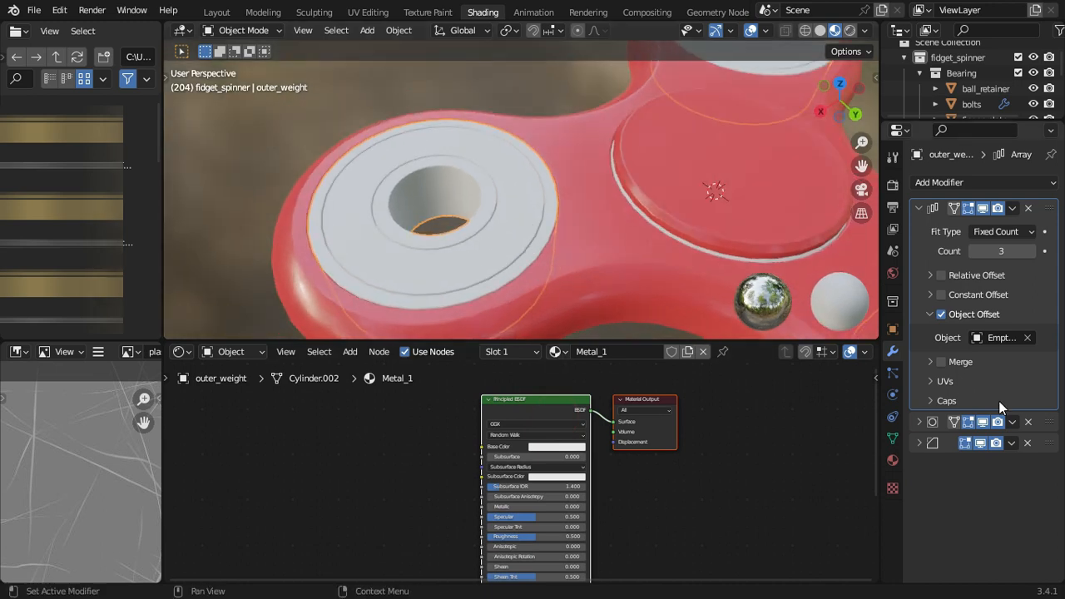
{"action": "left_click", "coordinate": [893, 460]}
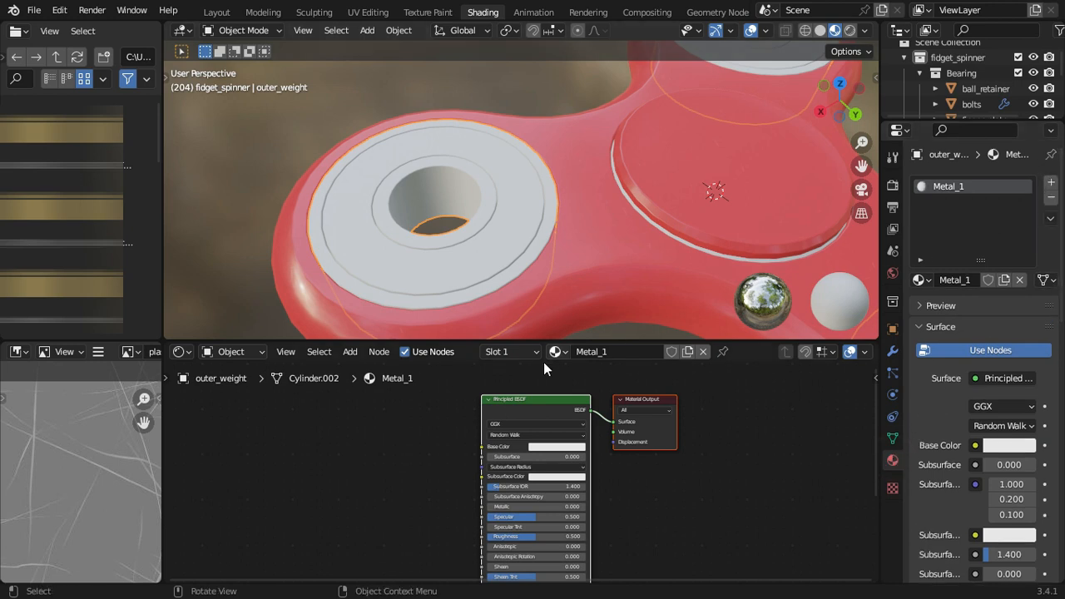
{"action": "left_click", "coordinate": [515, 353]}
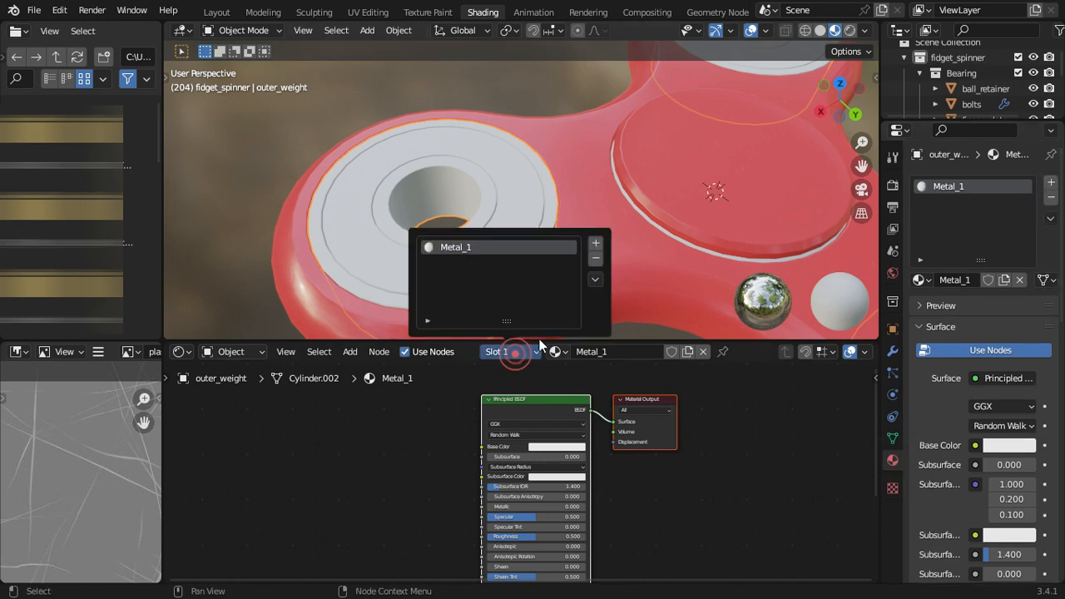
{"action": "left_click", "coordinate": [595, 244]}
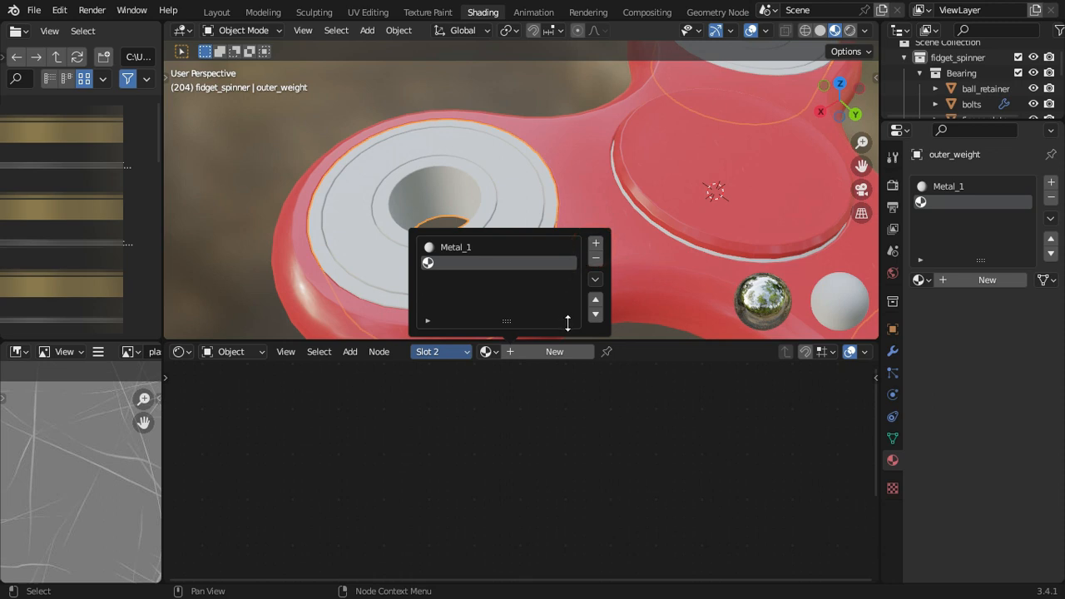
{"action": "left_click", "coordinate": [507, 352]}
Step: In Edit Mode, select the outer weight's linked wide flat ring faces and assign the second slot's material to them
{"action": "middle_click_drag", "start_coordinate": [536, 280], "coordinate": [565, 229]}
{"action": "key", "text": "Tab"}
{"action": "scroll", "coordinate": [595, 233], "scroll_direction": "up", "scroll_amount": 2}
{"action": "left_click", "coordinate": [595, 233]}
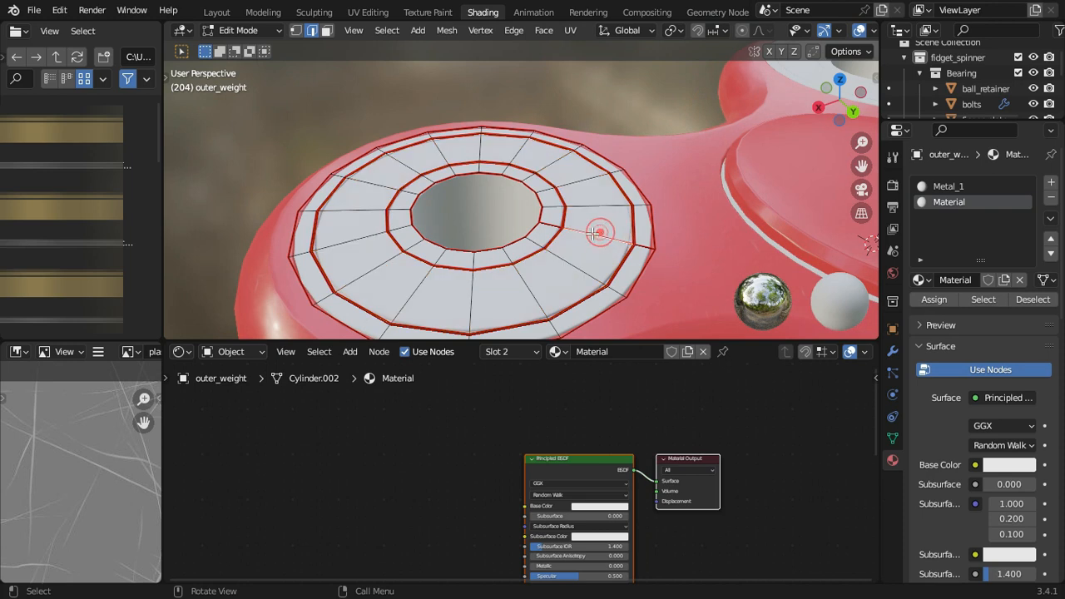
{"action": "key", "text": "ctrl+l"}
{"action": "middle_click_drag", "start_coordinate": [596, 238], "coordinate": [619, 210]}
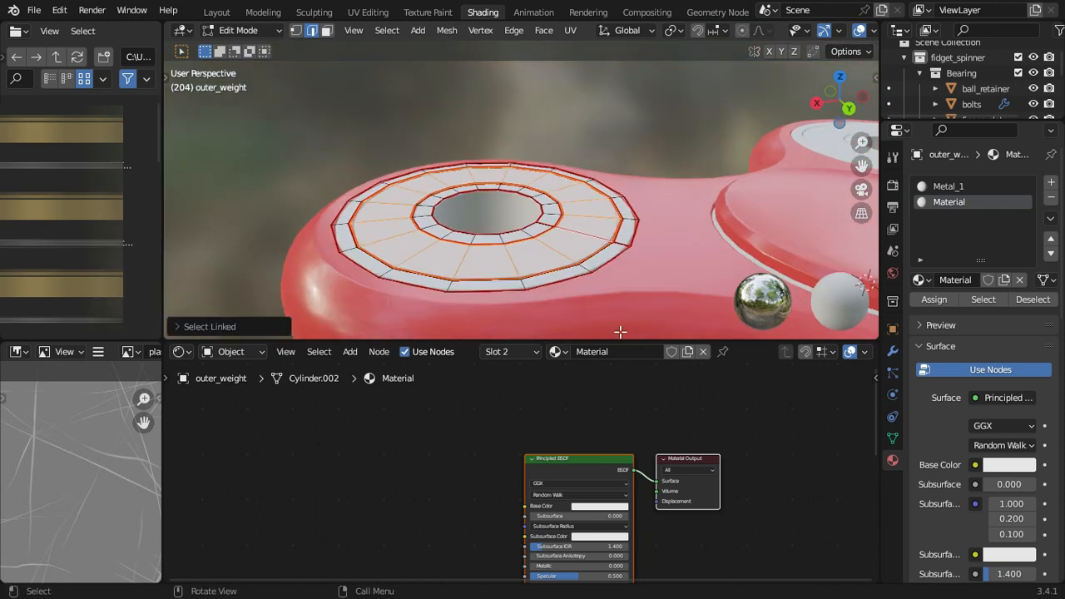
{"action": "left_click", "coordinate": [935, 301]}
Step: Rename the second slot's material as black_plastic
{"action": "left_click", "coordinate": [536, 353]}
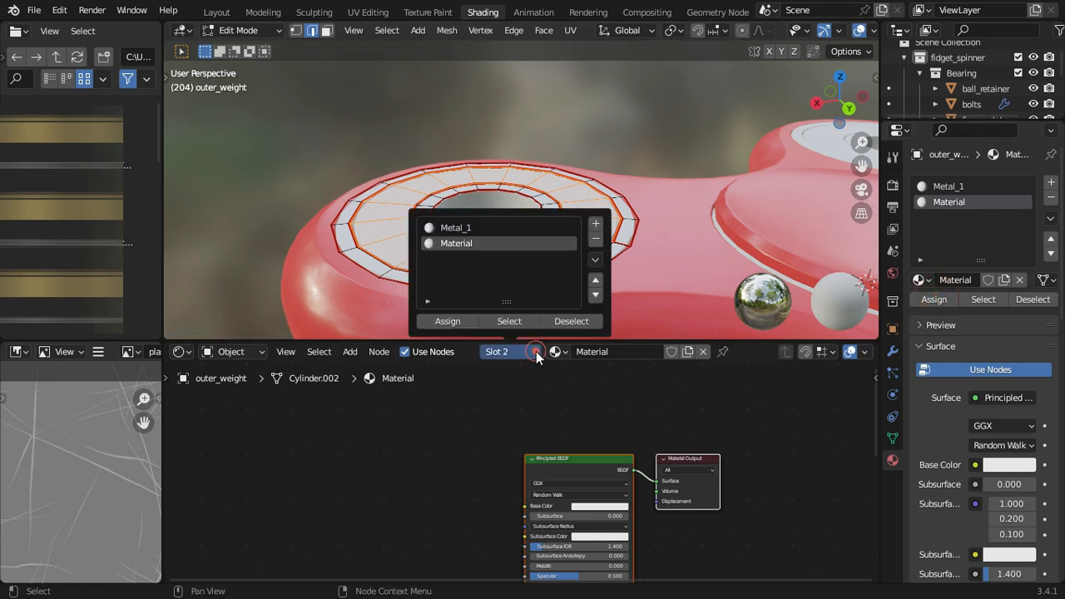
{"action": "middle_click_drag", "start_coordinate": [630, 176], "coordinate": [611, 116]}
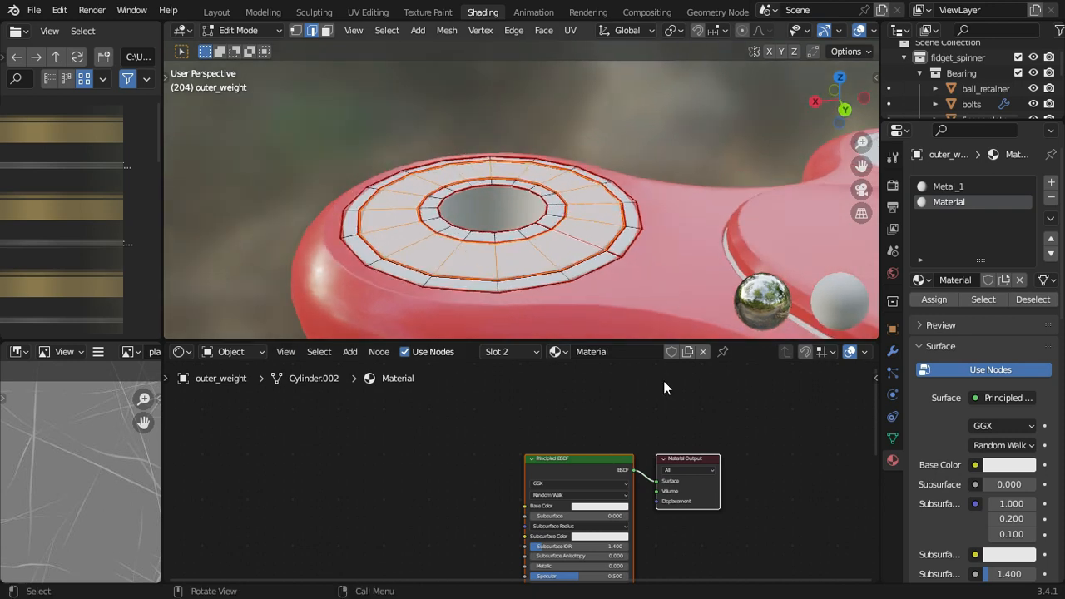
{"action": "scroll", "coordinate": [603, 466], "scroll_direction": "up", "scroll_amount": 1}
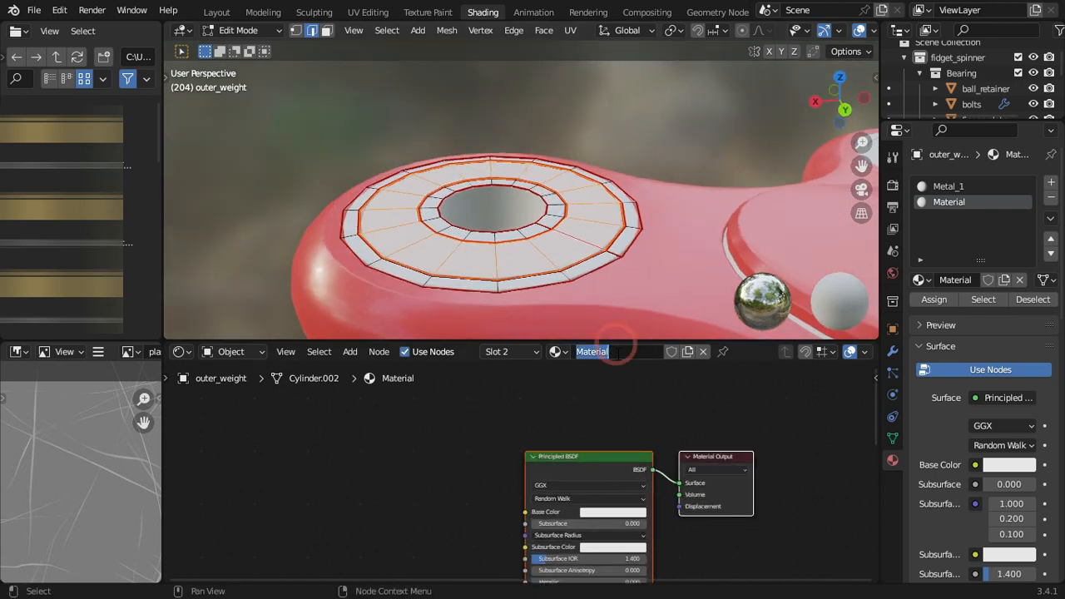
{"action": "type", "text": "black_plastic"}
{"action": "key", "text": "Return"}
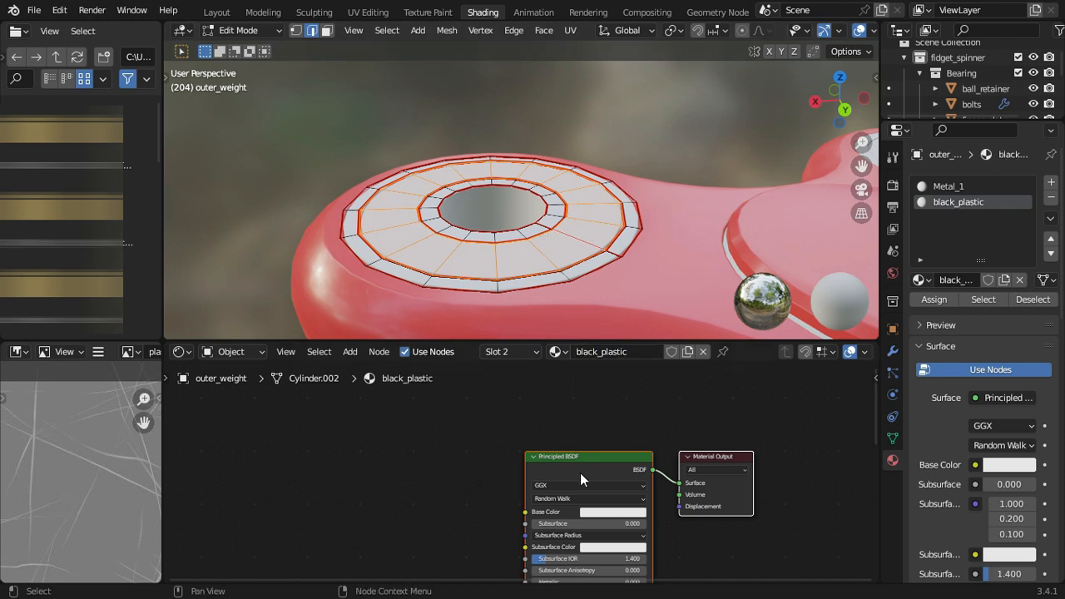
Step: Darken the black_plastic Base Color to a value of 0.015 and view the weight in Object Mode
{"action": "scroll", "coordinate": [580, 473], "scroll_direction": "up", "scroll_amount": 2}
{"action": "left_click", "coordinate": [558, 474]}
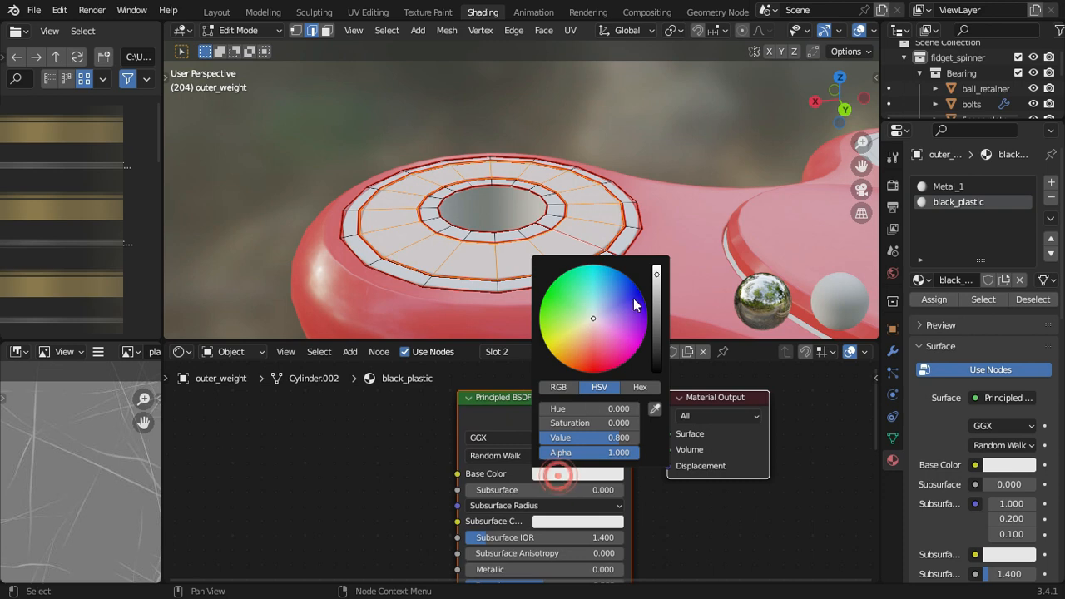
{"action": "left_click_drag", "start_coordinate": [656, 331], "coordinate": [656, 349]}
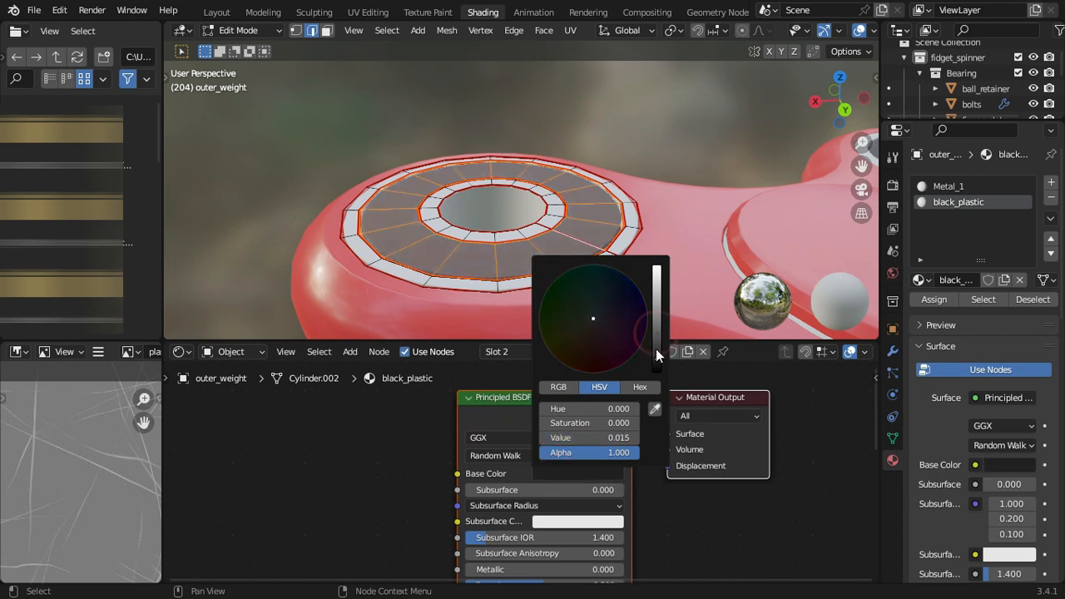
{"action": "left_click", "coordinate": [653, 92]}
{"action": "middle_click_drag", "start_coordinate": [651, 162], "coordinate": [671, 176]}
{"action": "key", "text": "Tab"}
{"action": "scroll", "coordinate": [628, 194], "scroll_direction": "down", "scroll_amount": 5}
{"action": "scroll", "coordinate": [601, 185], "scroll_direction": "up", "scroll_amount": 6}
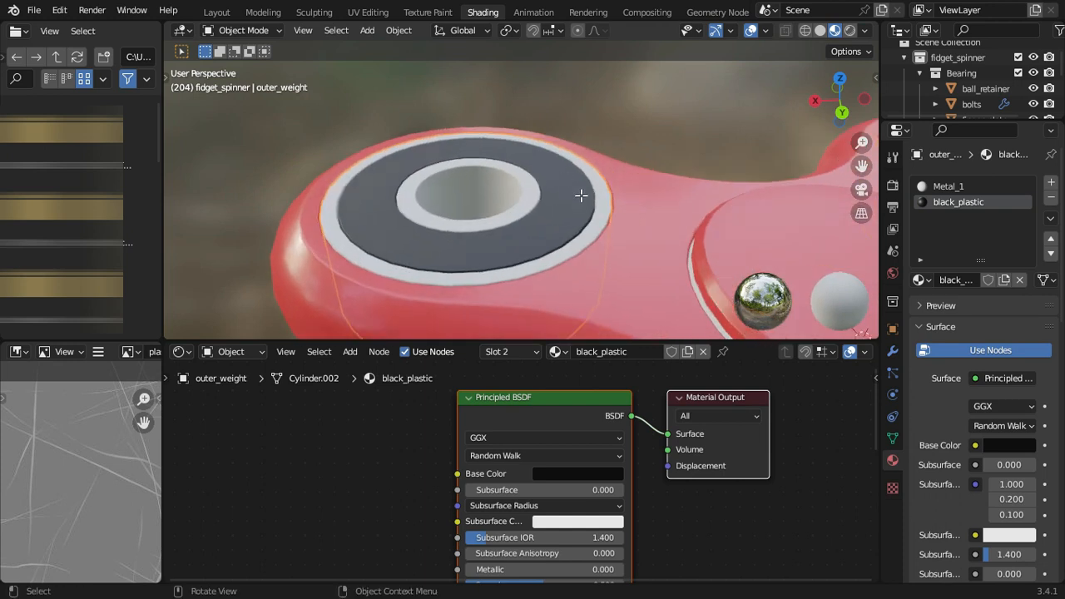
Step: Isolate the outer weight in local view and make the Metal_1 material slot active in Object Mode
{"action": "key", "text": "Tab"}
{"action": "middle_click_drag", "start_coordinate": [581, 195], "coordinate": [601, 218]}
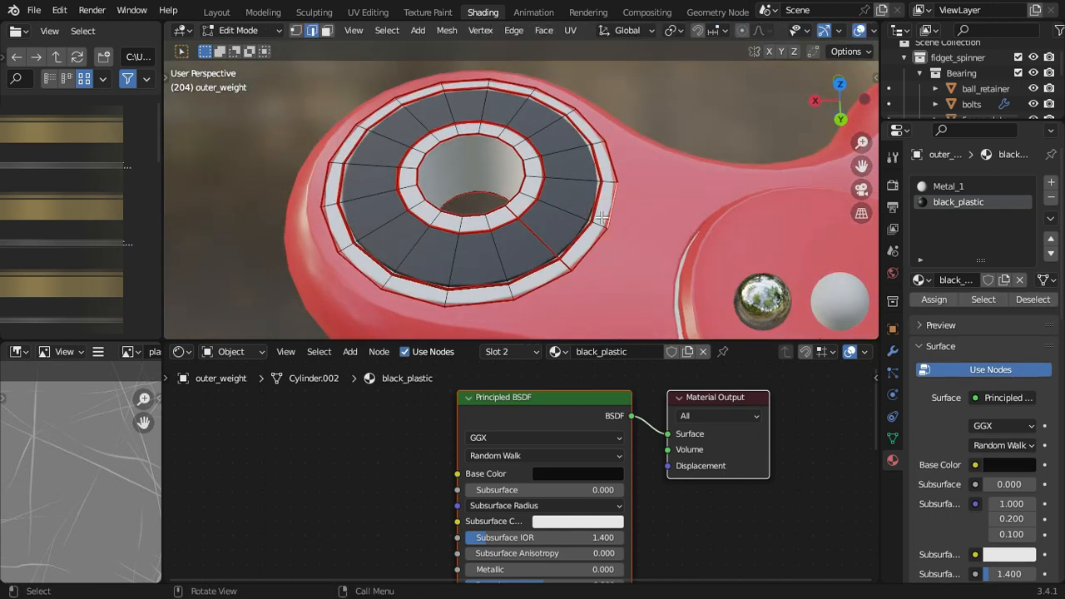
{"action": "key", "text": "KP_Divide"}
{"action": "middle_click_drag", "start_coordinate": [476, 164], "coordinate": [566, 241]}
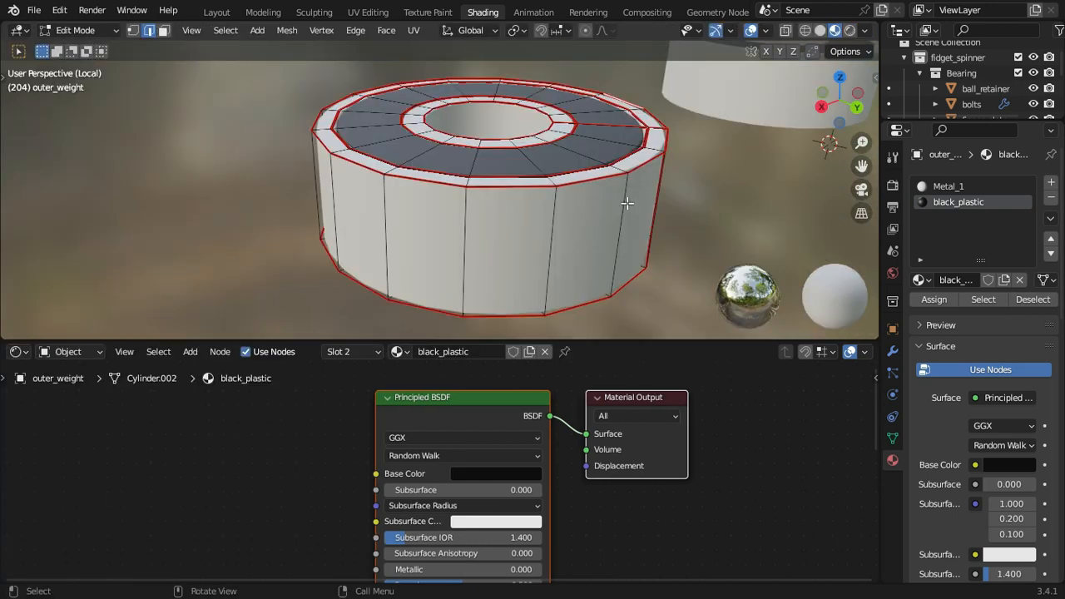
{"action": "key", "text": "Tab"}
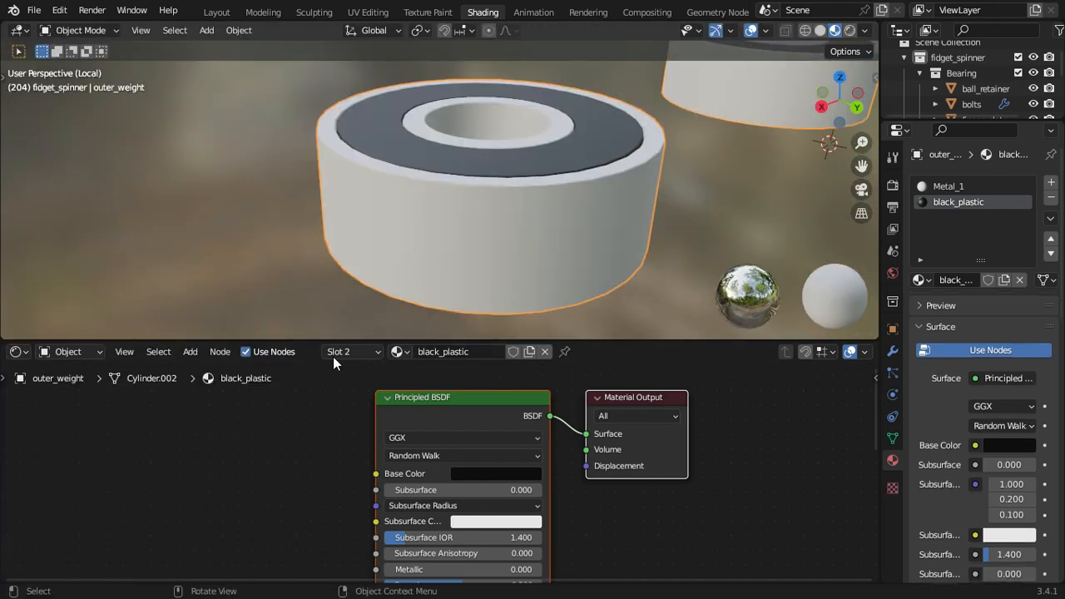
{"action": "left_click", "coordinate": [372, 353]}
{"action": "left_click", "coordinate": [323, 247]}
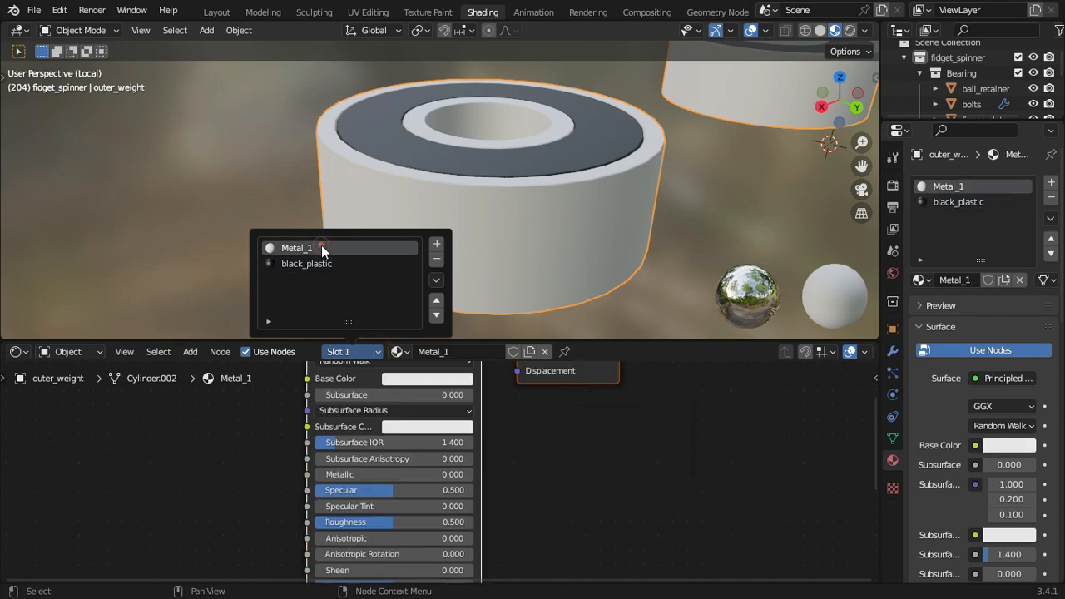
Step: Start the Principled Texture Setup on Metal_1's Principled BSDF node and open the Metal009_2K-JPG texture folder
{"action": "left_click", "coordinate": [618, 499]}
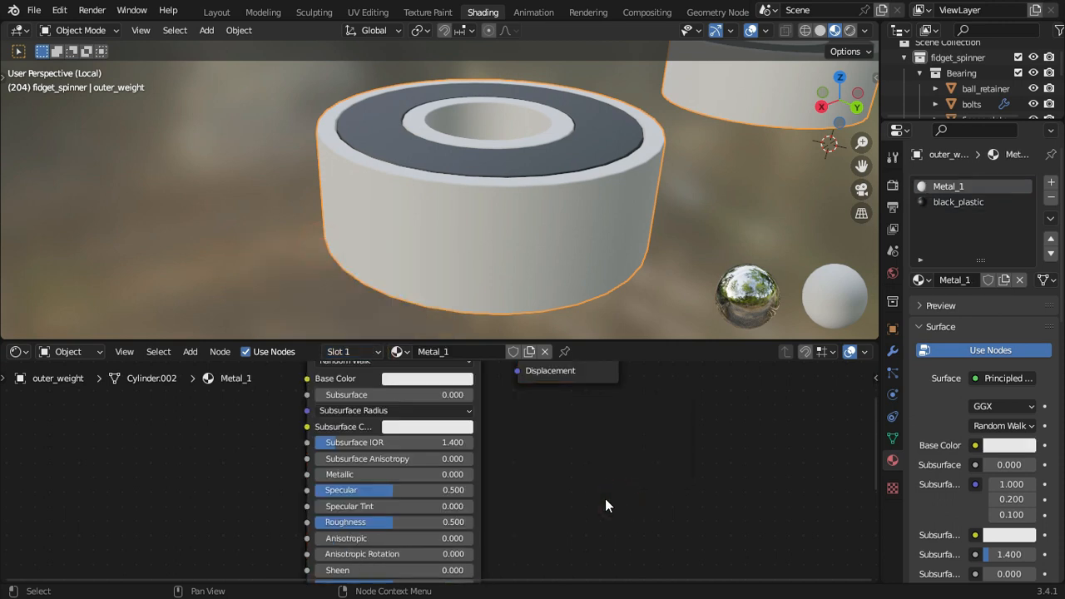
{"action": "middle_click_drag", "start_coordinate": [446, 382], "coordinate": [533, 445]}
{"action": "scroll", "coordinate": [493, 418], "scroll_direction": "down", "scroll_amount": 2}
{"action": "left_click", "coordinate": [492, 418]}
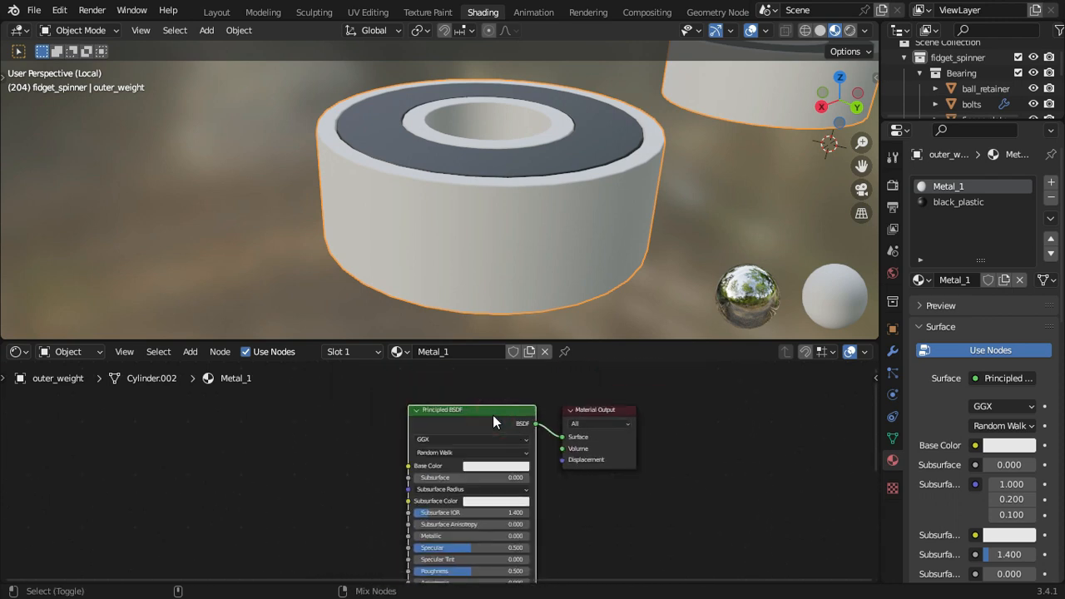
{"action": "key", "text": "ctrl+shift+t"}
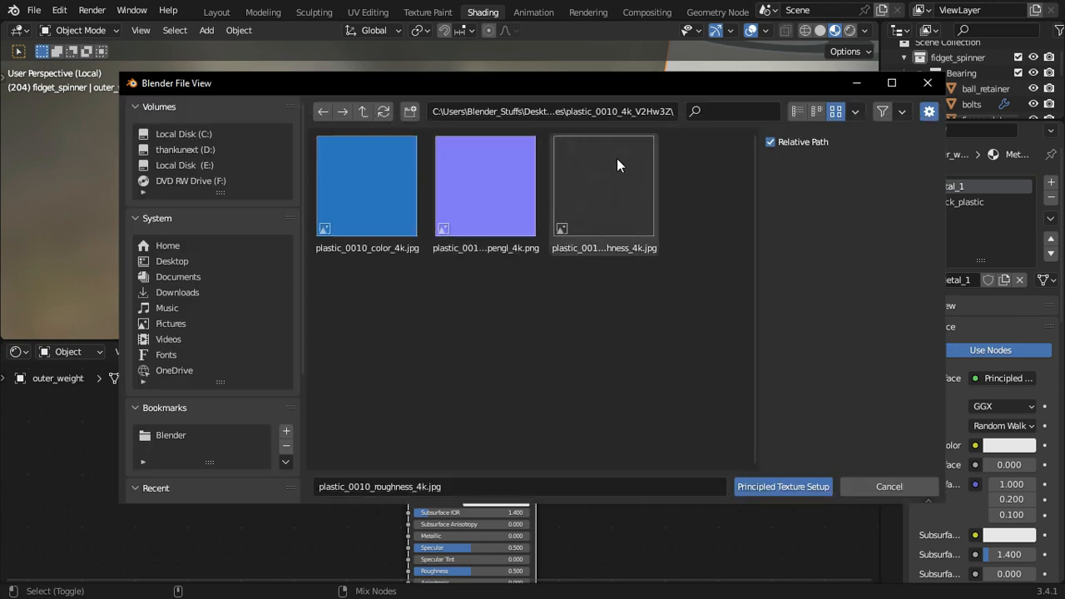
{"action": "left_click", "coordinate": [643, 114]}
{"action": "key", "text": "ctrl+v"}
{"action": "key", "text": "BackSpace"}
{"action": "key", "text": "BackSpace"}
{"action": "key", "text": "BackSpace"}
{"action": "key", "text": "BackSpace"}
{"action": "key", "text": "BackSpace"}
{"action": "key", "text": "BackSpace"}
{"action": "key", "text": "BackSpace"}
{"action": "key", "text": "BackSpace"}
{"action": "key", "text": "BackSpace"}
{"action": "key", "text": "BackSpace"}
{"action": "key", "text": "BackSpace"}
{"action": "key", "text": "BackSpace"}
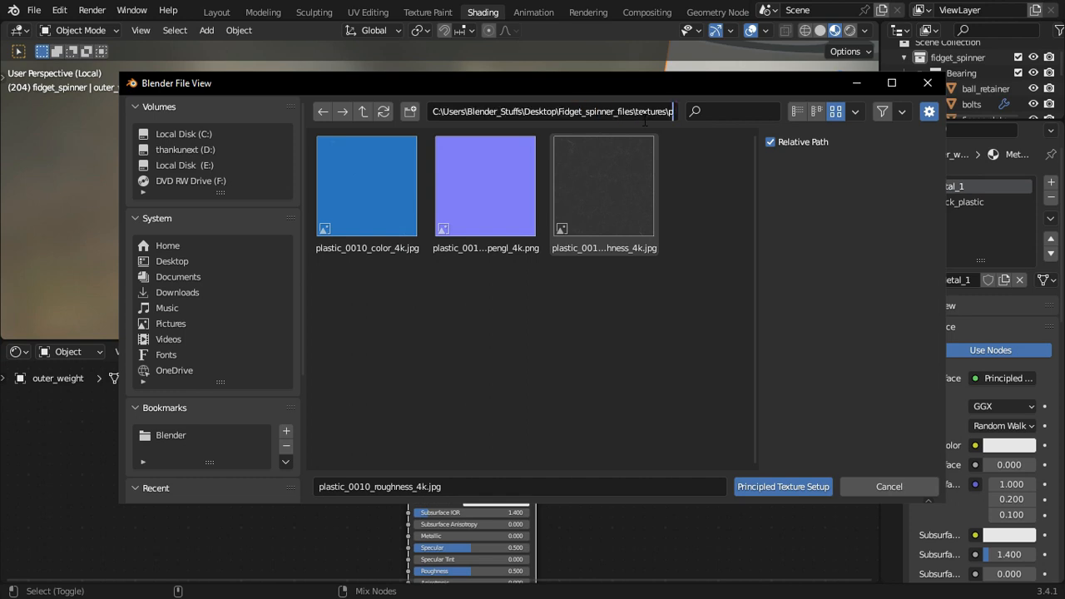
{"action": "key", "text": "Return"}
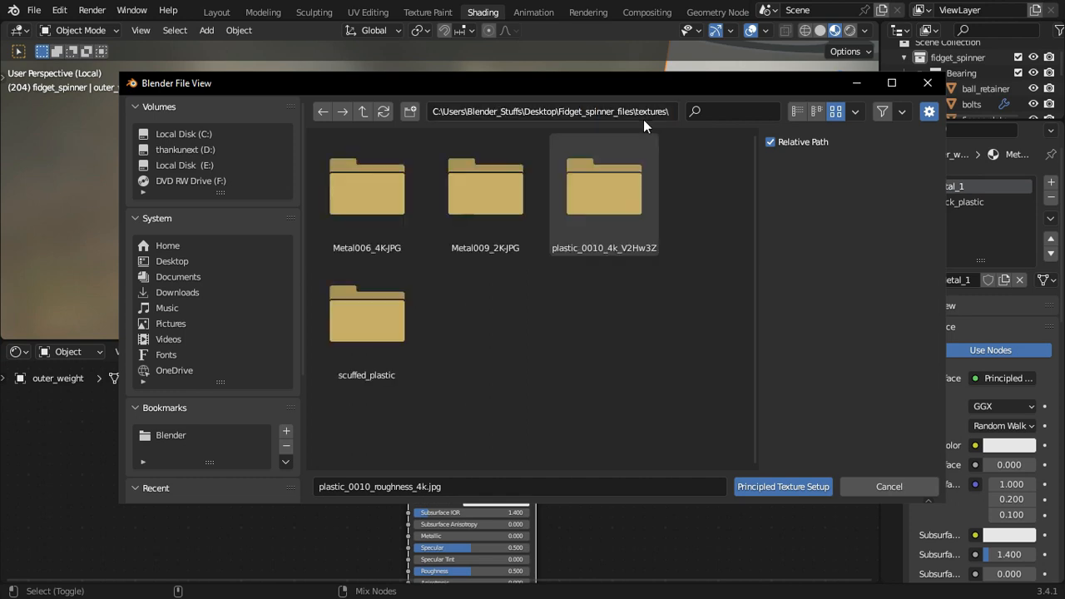
{"action": "double_click", "coordinate": [491, 223]}
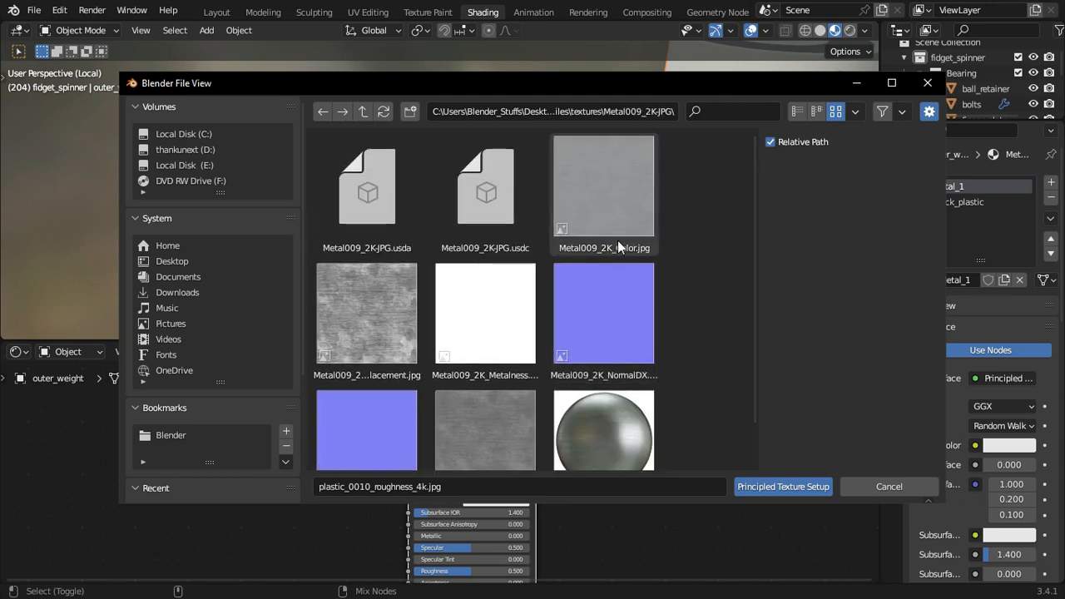
Step: Load the Metal009_2K Color, Metalness, NormalGL and Roughness images into the Metal_1 material through the Principled Texture Setup
{"action": "left_click", "coordinate": [626, 235]}
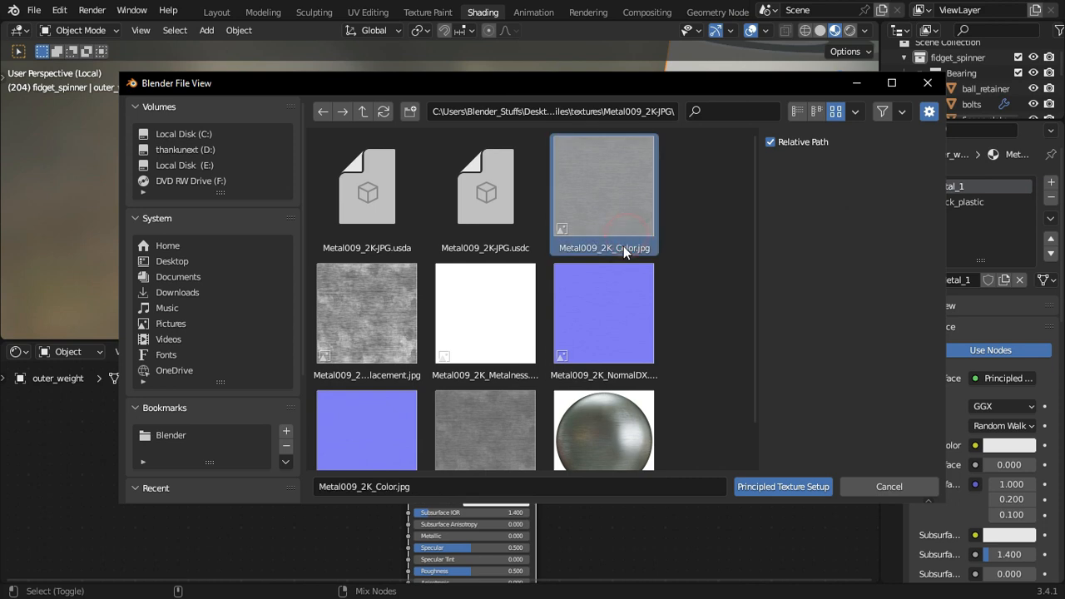
{"action": "scroll", "coordinate": [626, 246], "scroll_direction": "down", "scroll_amount": 1}
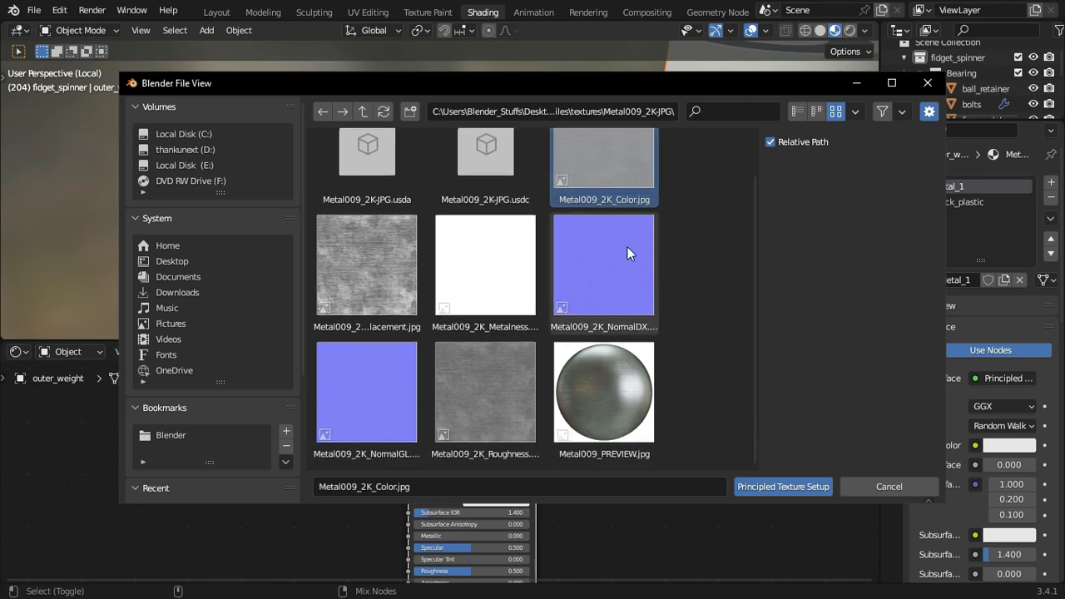
{"action": "left_click", "coordinate": [517, 288], "text": "ctrl"}
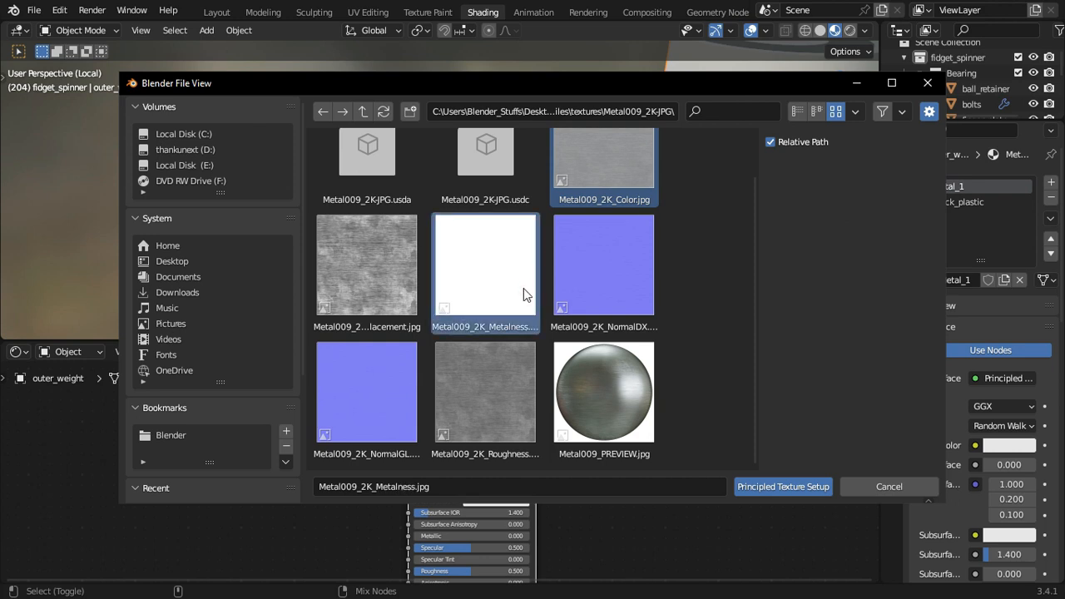
{"action": "left_click", "coordinate": [405, 452], "text": "ctrl"}
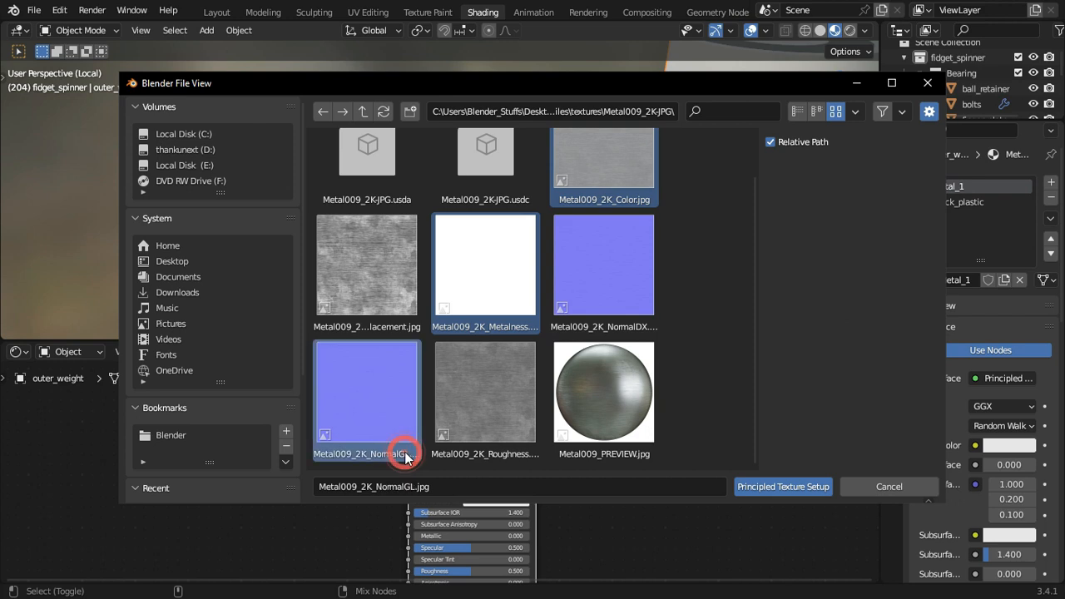
{"action": "left_click", "coordinate": [518, 441], "text": "ctrl"}
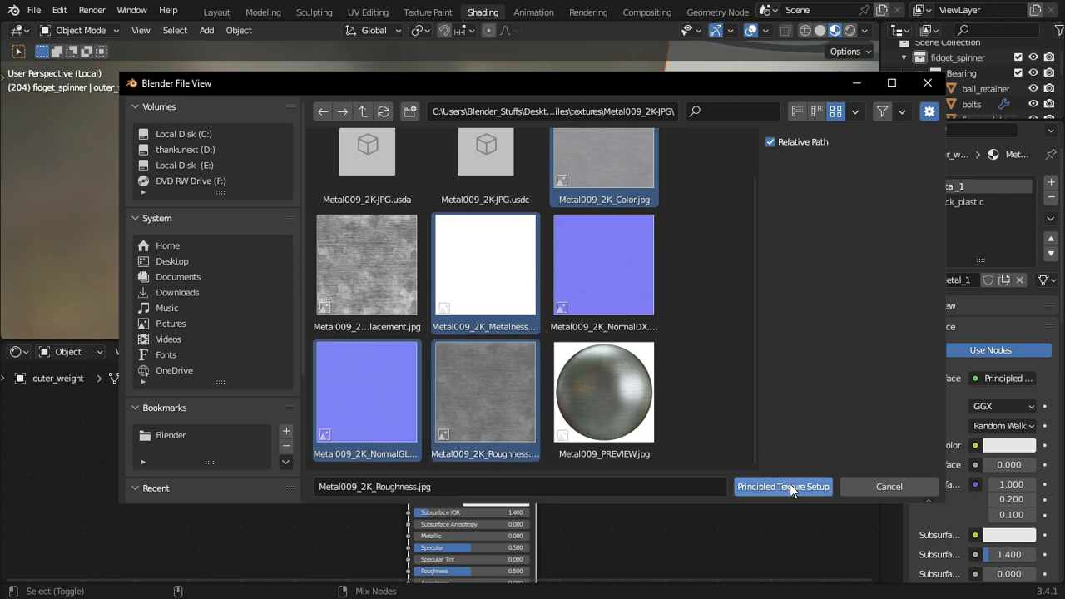
{"action": "left_click", "coordinate": [790, 483]}
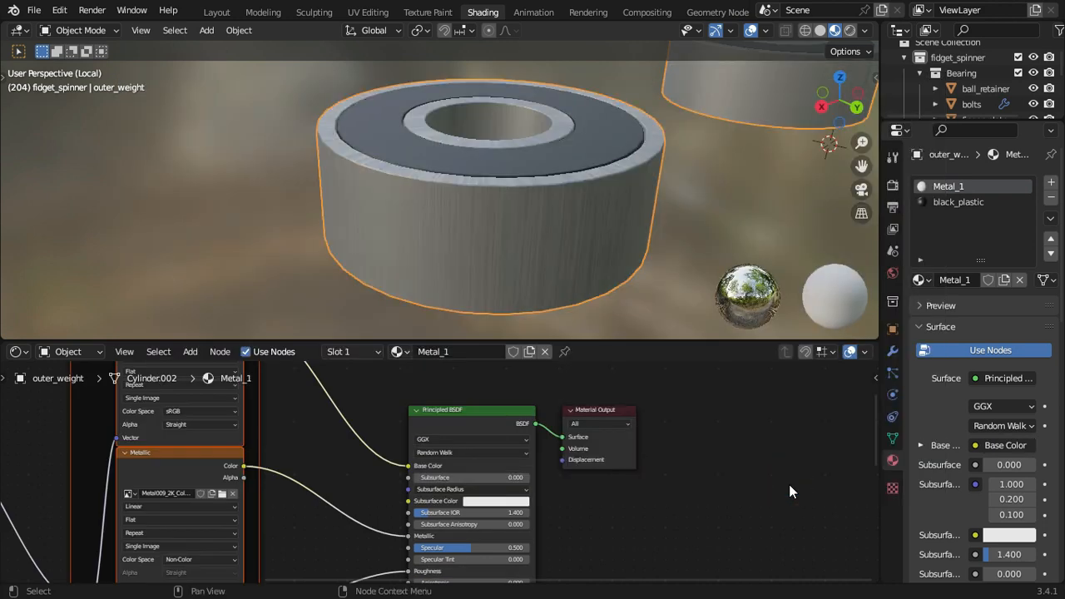
Step: Examine the direction of the brushed metal grain on the outer weight's side wall and rim
{"action": "middle_click_drag", "start_coordinate": [540, 236], "coordinate": [538, 223]}
{"action": "scroll", "coordinate": [423, 196], "scroll_direction": "down", "scroll_amount": 1}
{"action": "scroll", "coordinate": [424, 202], "scroll_direction": "up", "scroll_amount": 6}
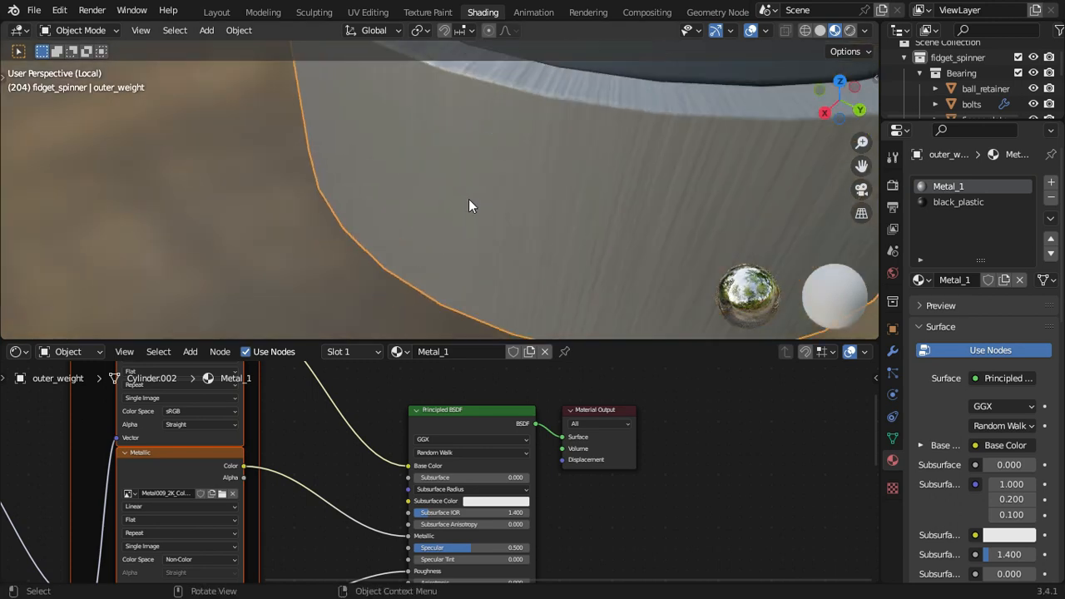
{"action": "middle_click_drag", "start_coordinate": [450, 222], "coordinate": [423, 208]}
{"action": "scroll", "coordinate": [426, 261], "scroll_direction": "down", "scroll_amount": 2}
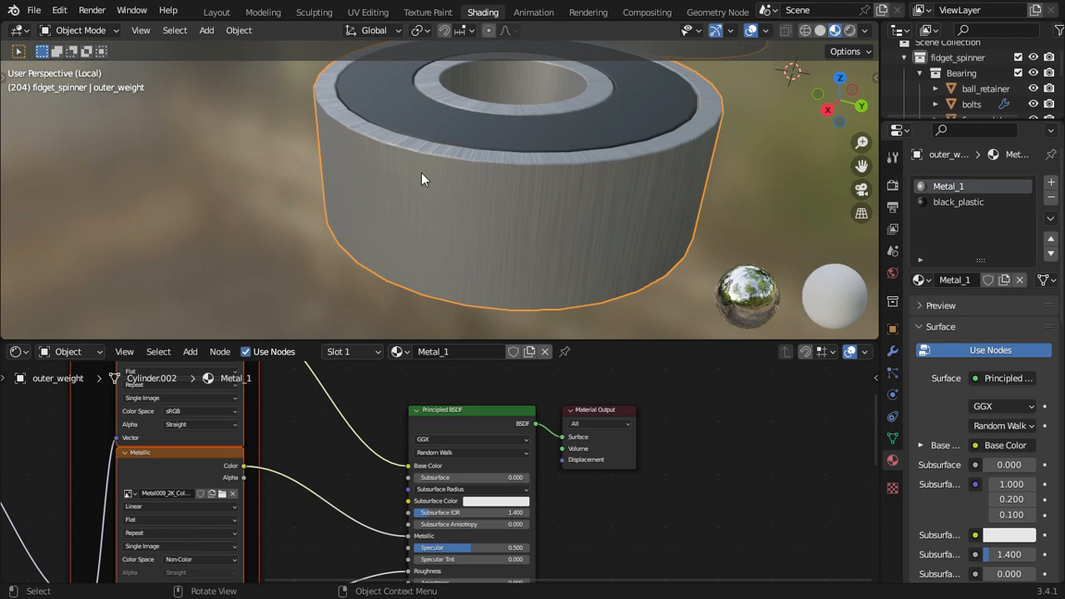
{"action": "mouse_move", "coordinate": [341, 168]}
{"action": "left_mouse_down"}
{"action": "mouse_move", "coordinate": [501, 193]}
{"action": "mouse_move", "coordinate": [488, 221]}
{"action": "mouse_move", "coordinate": [583, 230]}
{"action": "mouse_move", "coordinate": [506, 253]}
{"action": "left_mouse_up"}
{"action": "mouse_move", "coordinate": [592, 221]}
{"action": "right_mouse_down"}
{"action": "mouse_move", "coordinate": [504, 228]}
{"action": "mouse_move", "coordinate": [327, 178]}
{"action": "mouse_move", "coordinate": [385, 173]}
{"action": "right_mouse_up"}
{"action": "scroll", "coordinate": [522, 228], "scroll_direction": "down", "scroll_amount": 1}
{"action": "middle_click_drag", "start_coordinate": [514, 229], "coordinate": [502, 203]}
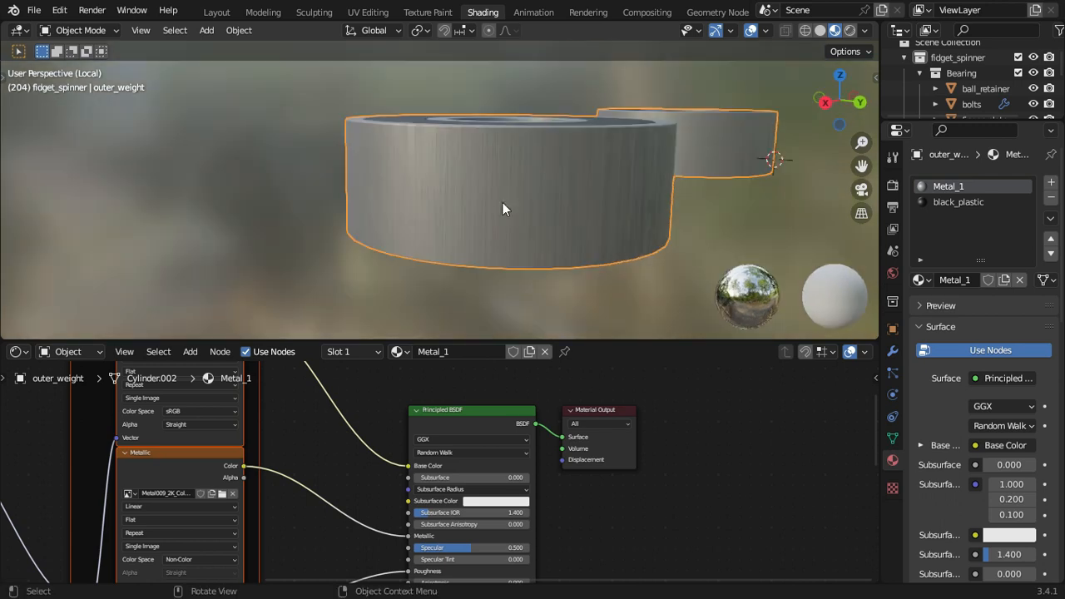
Step: Try a Z rotation of 90° in Metal_1's Mapping node, inspect the outer weight, and undo the rotation
{"action": "scroll", "coordinate": [424, 462], "scroll_direction": "down", "scroll_amount": 3}
{"action": "middle_click_drag", "start_coordinate": [168, 494], "coordinate": [518, 440]}
{"action": "scroll", "coordinate": [426, 457], "scroll_direction": "up", "scroll_amount": 3}
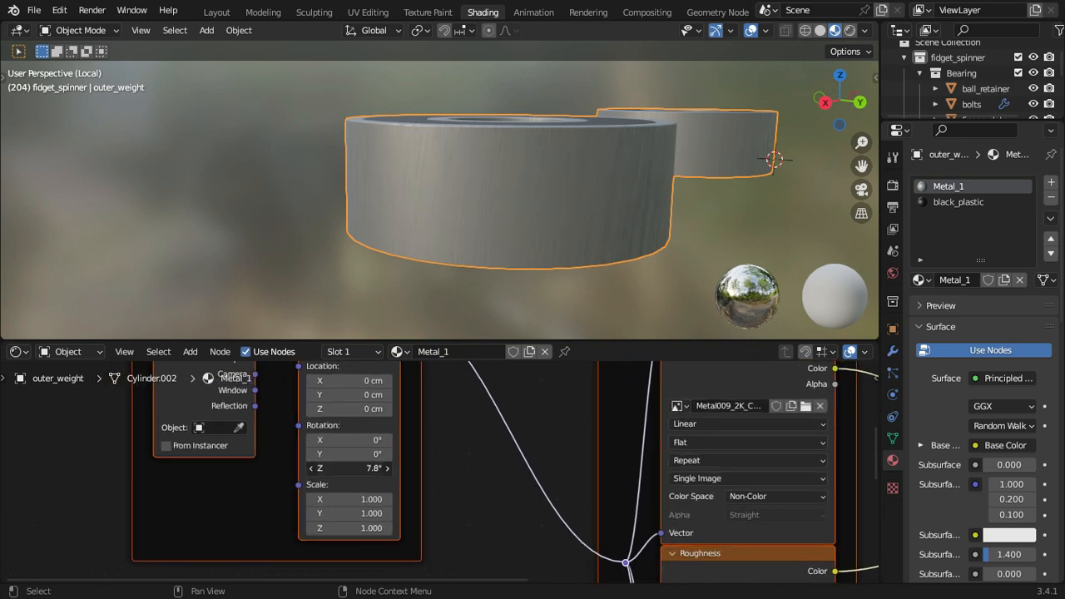
{"action": "left_click", "coordinate": [355, 468]}
{"action": "type", "text": "90"}
{"action": "key", "text": "Return"}
{"action": "middle_click_drag", "start_coordinate": [360, 250], "coordinate": [435, 259]}
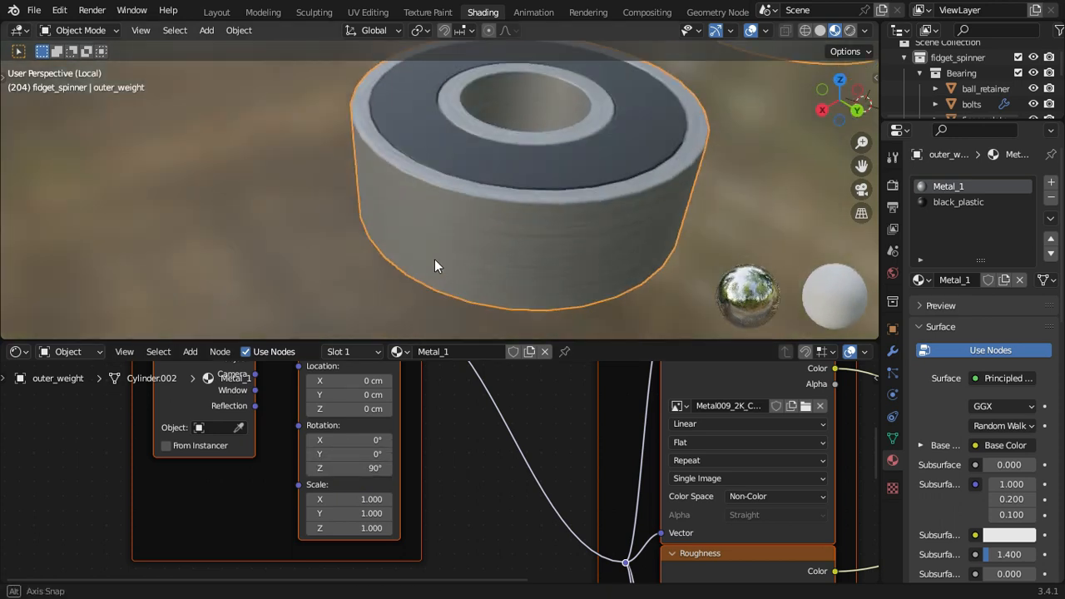
{"action": "key", "text": "ctrl+z"}
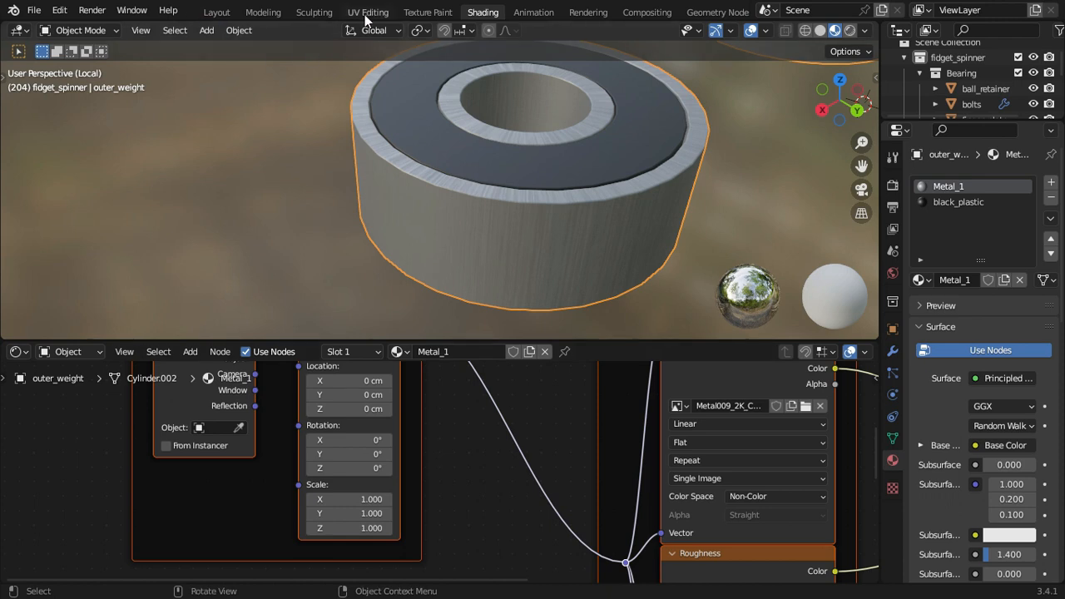
Step: Switch to the UV Editing workspace and inspect the outer weight in Material Preview shading
{"action": "left_click", "coordinate": [367, 15]}
{"action": "key", "text": "z"}
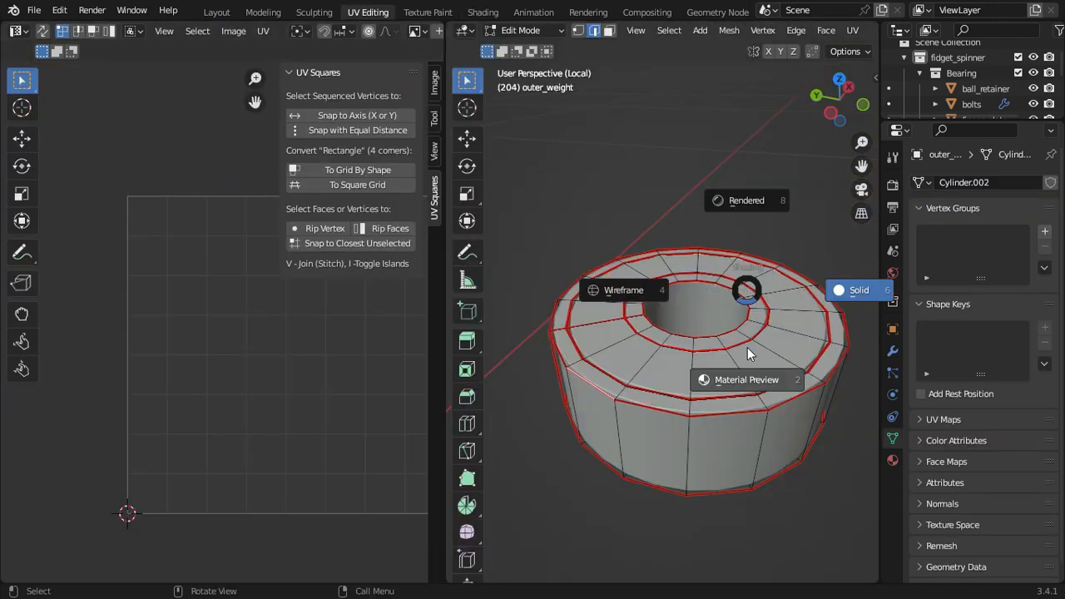
{"action": "left_click", "coordinate": [750, 380]}
{"action": "middle_click_drag", "start_coordinate": [697, 392], "coordinate": [691, 325]}
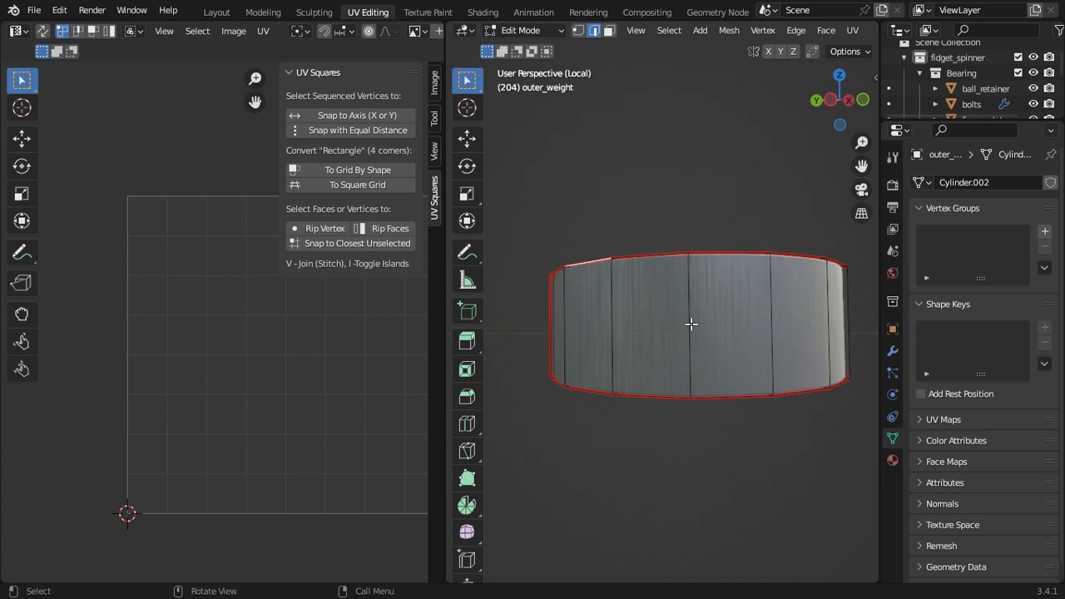
{"action": "middle_click_drag", "start_coordinate": [619, 218], "coordinate": [485, 304]}
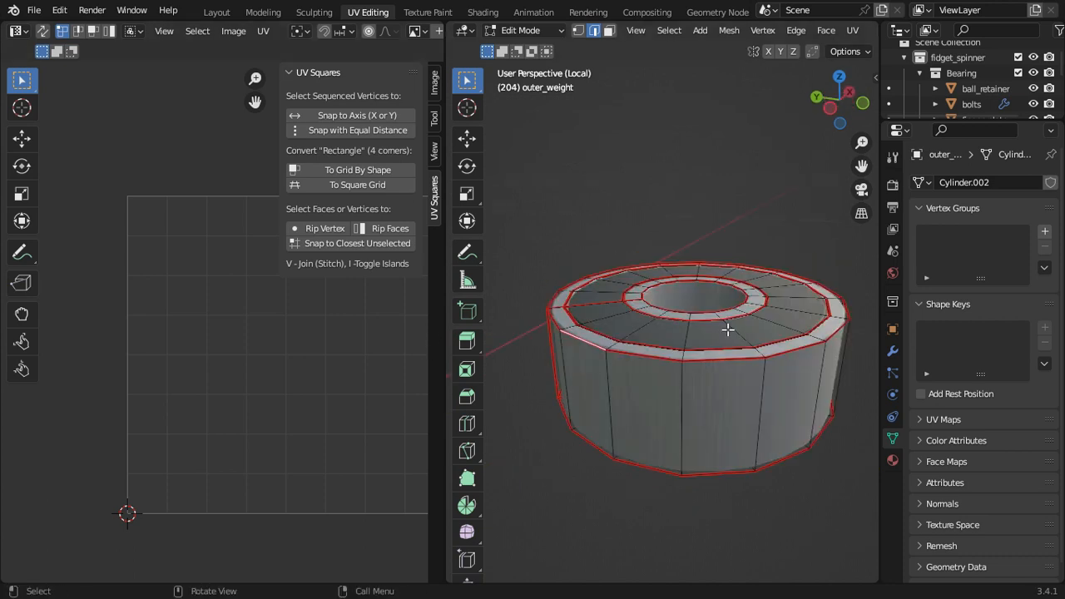
Step: Try rotating all of the outer weight's UVs by 90°, and undo back to the Shading workspace
{"action": "key", "text": "a"}
{"action": "scroll", "coordinate": [333, 381], "scroll_direction": "down", "scroll_amount": 8}
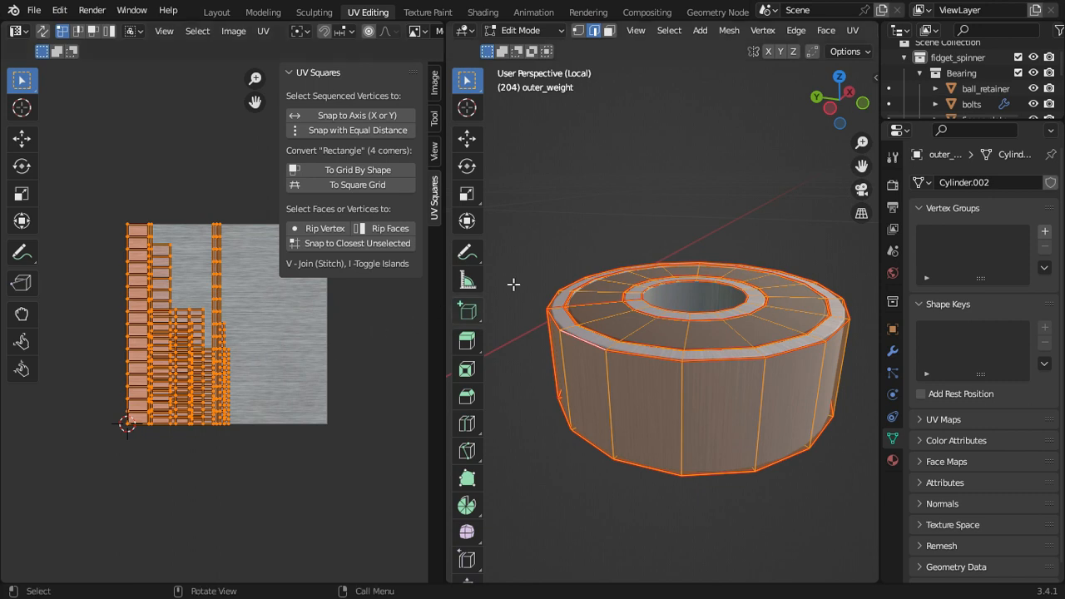
{"action": "type", "text": "r"}
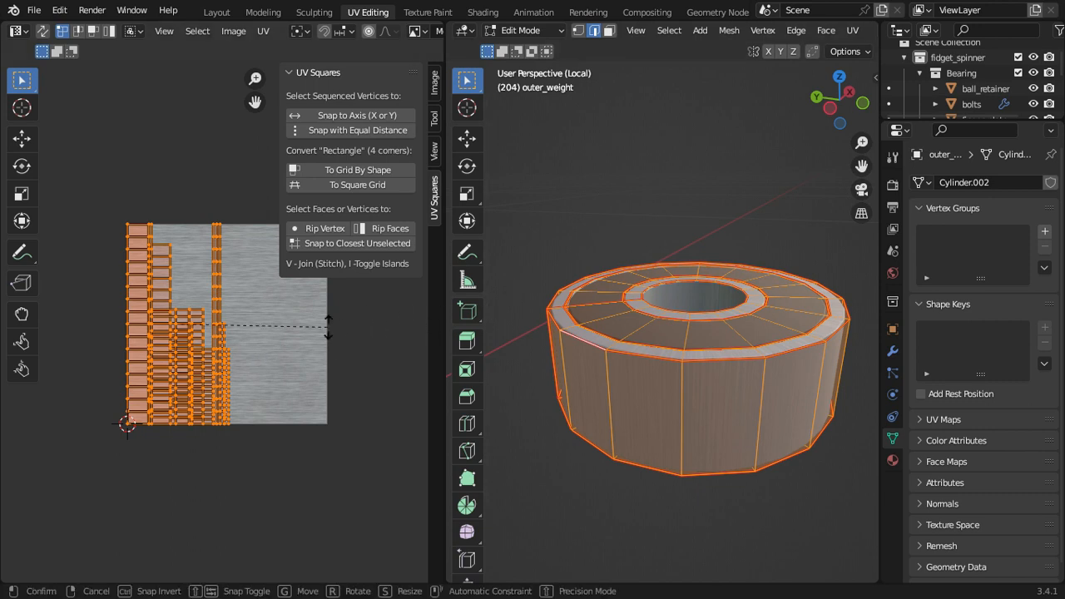
{"action": "type", "text": "90"}
{"action": "key", "text": "Return"}
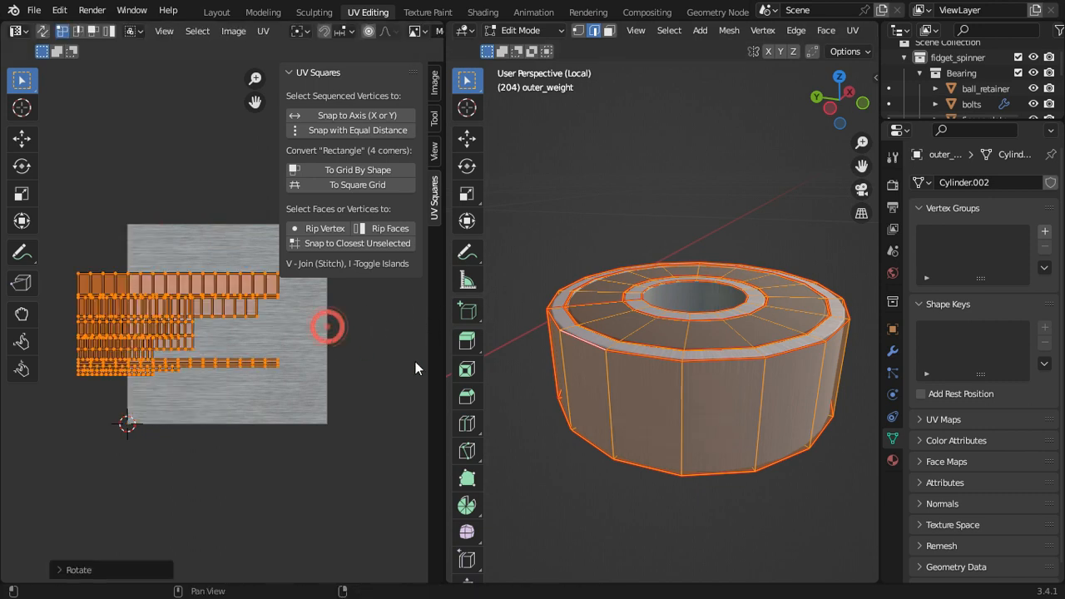
{"action": "scroll", "coordinate": [693, 388], "scroll_direction": "up", "scroll_amount": 1}
{"action": "middle_click_drag", "start_coordinate": [693, 387], "coordinate": [713, 320]}
{"action": "key", "text": "ctrl+z"}
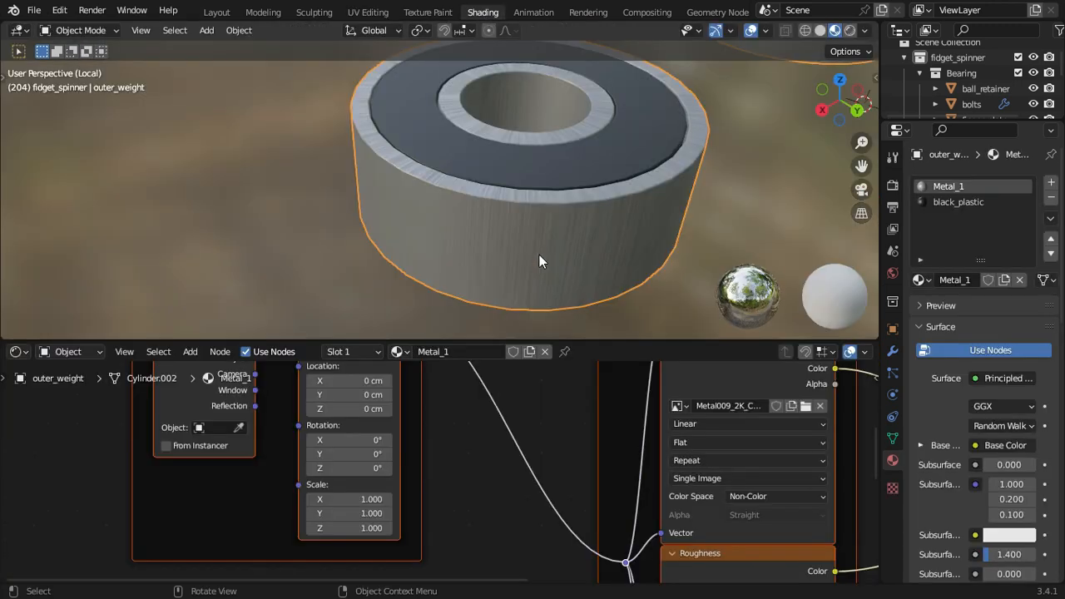
Step: Set the Z rotation of Metal_1's Mapping node to 90°
{"action": "scroll", "coordinate": [358, 433], "scroll_direction": "up", "scroll_amount": 1}
{"action": "left_click", "coordinate": [356, 472]}
{"action": "type", "text": "90"}
{"action": "key", "text": "Return"}
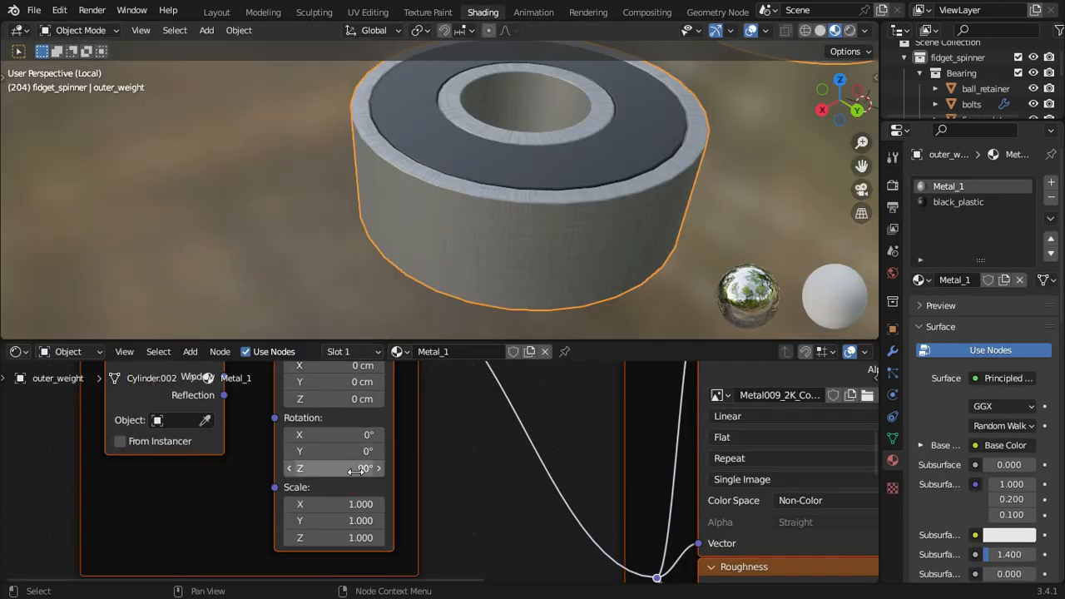
Step: Inspect the rotated brushed grain on the outer weight up close and review the Metal_1 node connections
{"action": "middle_click_drag", "start_coordinate": [521, 203], "coordinate": [517, 157]}
{"action": "scroll", "coordinate": [519, 183], "scroll_direction": "up", "scroll_amount": 3}
{"action": "scroll", "coordinate": [515, 174], "scroll_direction": "up", "scroll_amount": 2}
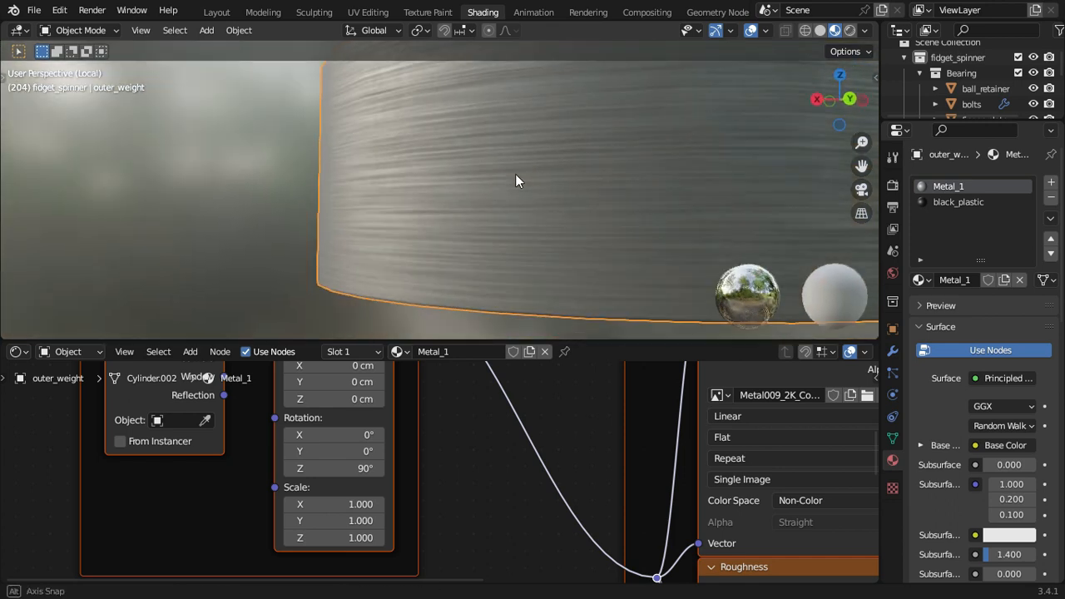
{"action": "scroll", "coordinate": [580, 470], "scroll_direction": "down", "scroll_amount": 4}
{"action": "middle_click_drag", "start_coordinate": [567, 466], "coordinate": [475, 504]}
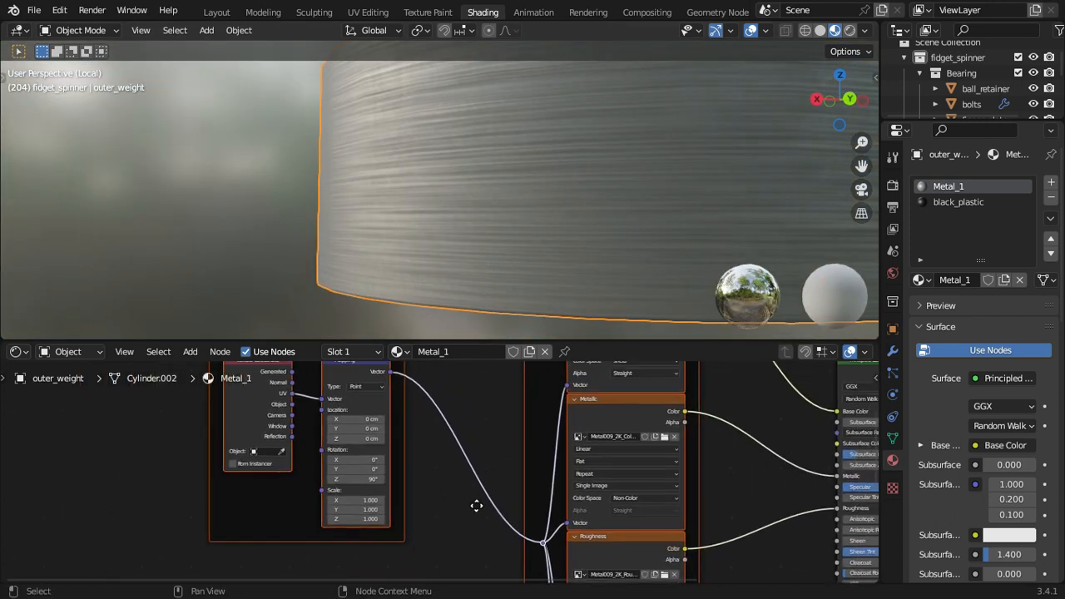
{"action": "middle_click_drag", "start_coordinate": [475, 504], "coordinate": [391, 535]}
{"action": "scroll", "coordinate": [390, 535], "scroll_direction": "down", "scroll_amount": 1}
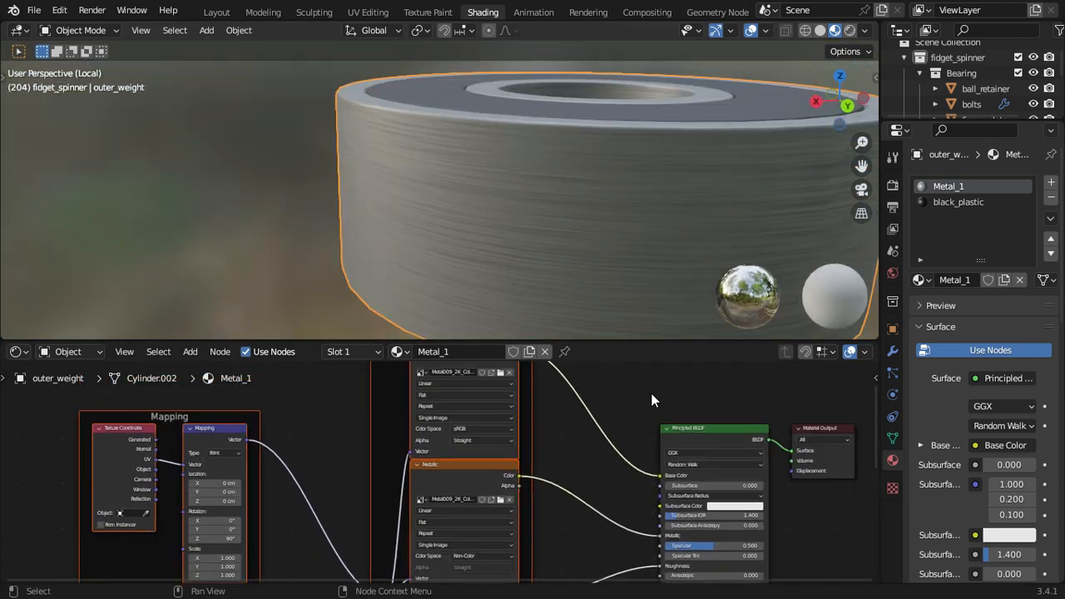
{"action": "scroll", "coordinate": [613, 214], "scroll_direction": "up", "scroll_amount": 1}
{"action": "scroll", "coordinate": [613, 215], "scroll_direction": "down", "scroll_amount": 1}
{"action": "middle_click_drag", "start_coordinate": [613, 215], "coordinate": [595, 218]}
{"action": "scroll", "coordinate": [595, 218], "scroll_direction": "down", "scroll_amount": 2}
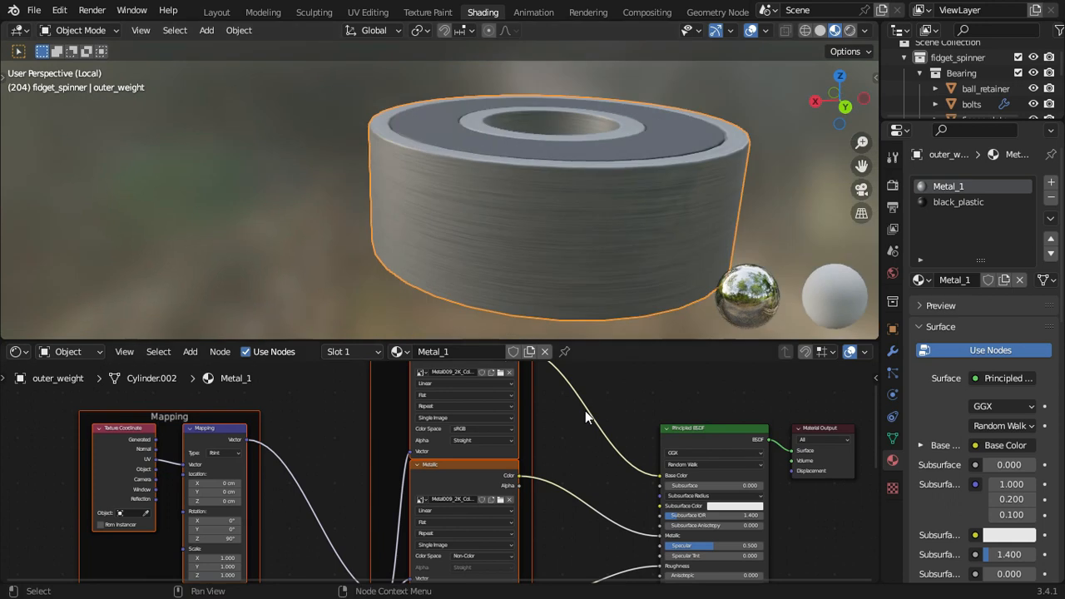
Step: Move the Principled BSDF and Material Output nodes farther from the texture nodes to make room between them
{"action": "scroll", "coordinate": [641, 431], "scroll_direction": "down", "scroll_amount": 6}
{"action": "left_click", "coordinate": [629, 450]}
{"action": "left_click_drag", "start_coordinate": [628, 445], "coordinate": [696, 414]}
{"action": "left_click", "coordinate": [610, 399]}
Step: Add a ColorRamp node on the link between the Base Color texture and the Principled BSDF's Base Color
{"action": "scroll", "coordinate": [595, 423], "scroll_direction": "up", "scroll_amount": 2}
{"action": "middle_click_drag", "start_coordinate": [591, 424], "coordinate": [582, 452]}
{"action": "key", "text": "shift+a"}
{"action": "left_click", "coordinate": [571, 412]}
{"action": "type", "text": "colo"}
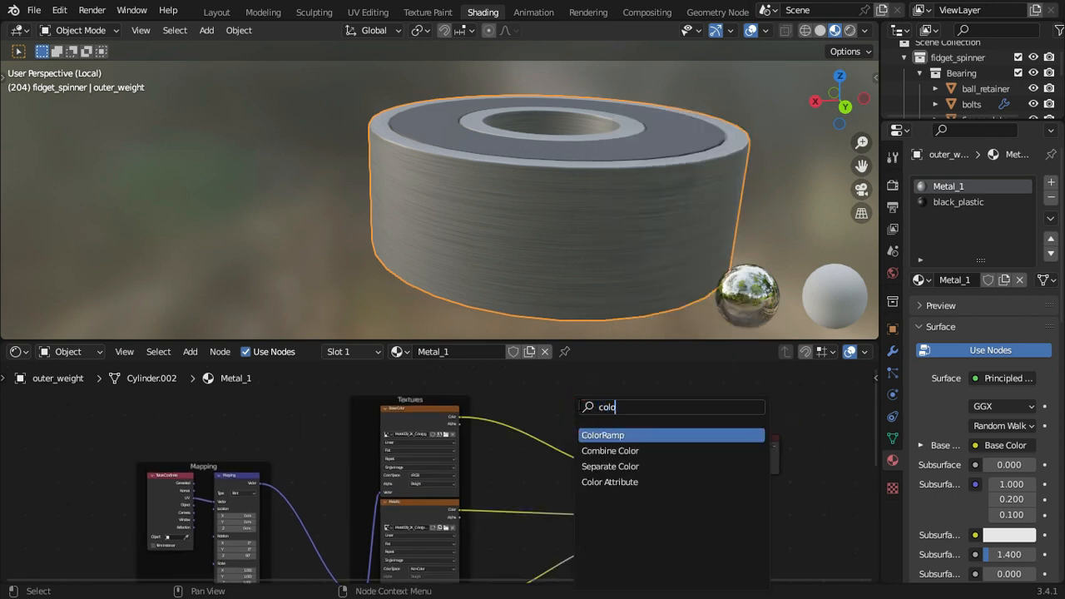
{"action": "key", "text": "Return"}
{"action": "left_click", "coordinate": [530, 425]}
{"action": "scroll", "coordinate": [529, 424], "scroll_direction": "up", "scroll_amount": 3}
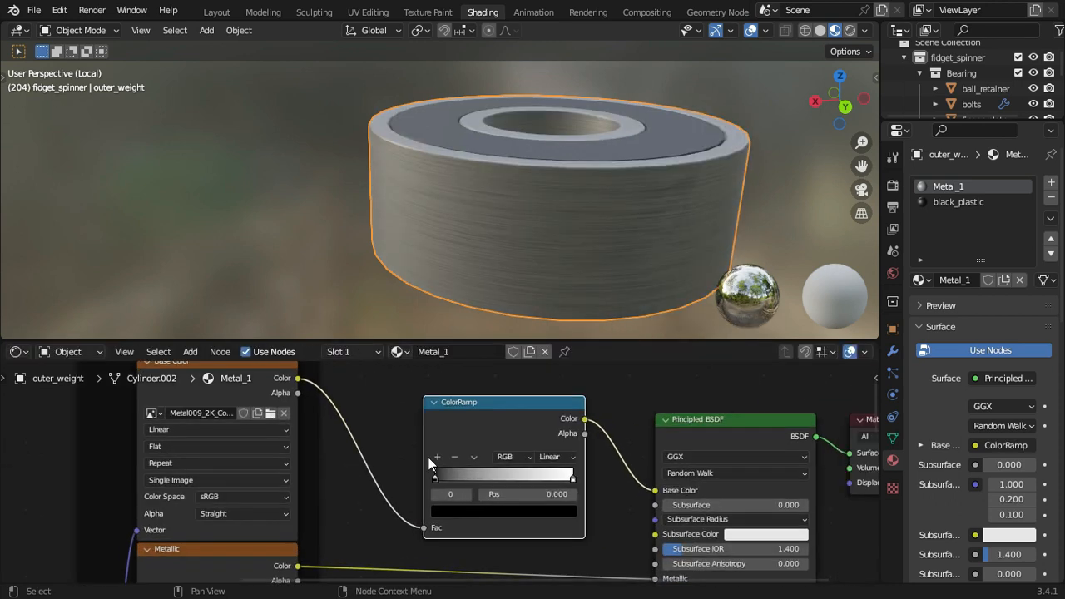
Step: Lighten the ColorRamp's black stop at position 0 to a medium grey and check the metal on the weight
{"action": "left_click", "coordinate": [470, 525]}
{"action": "left_click_drag", "start_coordinate": [574, 401], "coordinate": [574, 344]}
{"action": "middle_click_drag", "start_coordinate": [491, 208], "coordinate": [530, 196]}
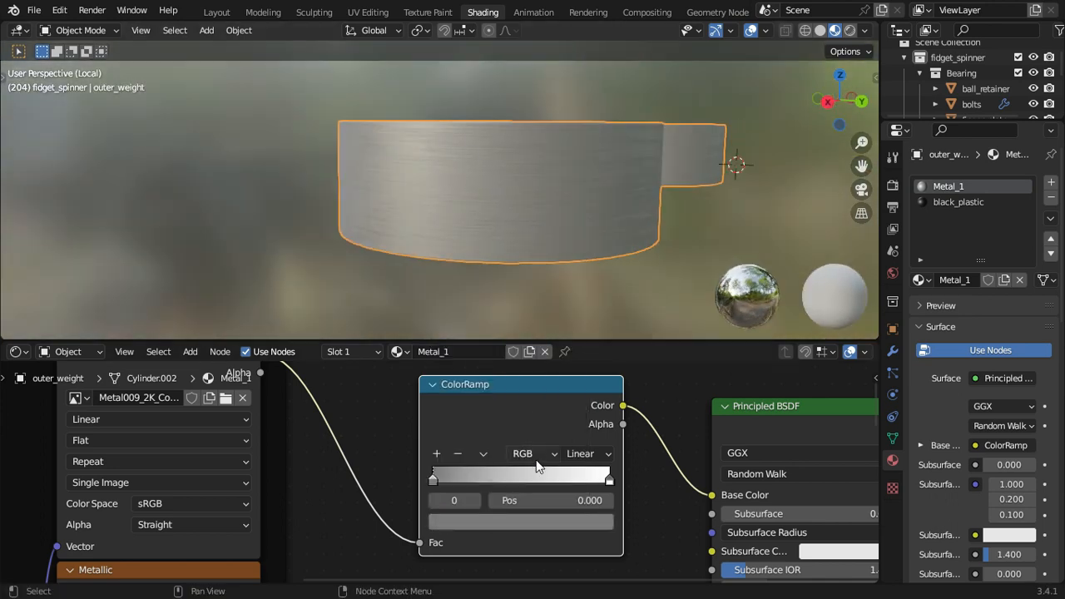
{"action": "scroll", "coordinate": [537, 466], "scroll_direction": "down", "scroll_amount": 6}
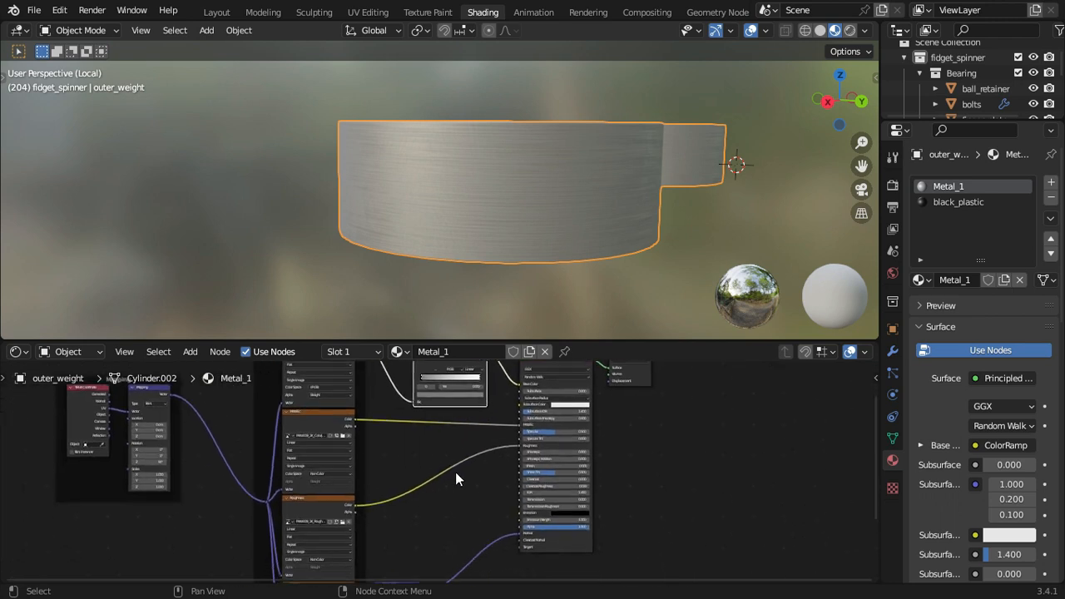
{"action": "middle_click_drag", "start_coordinate": [455, 426], "coordinate": [448, 473]}
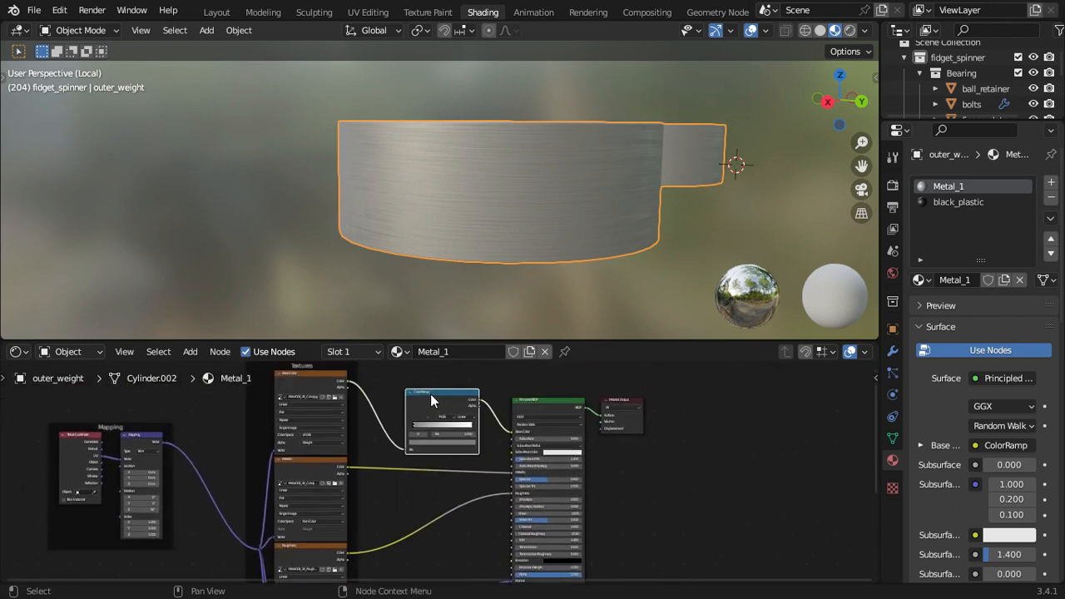
Step: Duplicate the ColorRamp onto the link between the Roughness texture and the Principled BSDF's Roughness
{"action": "key", "text": "shift+d"}
{"action": "left_click", "coordinate": [424, 514]}
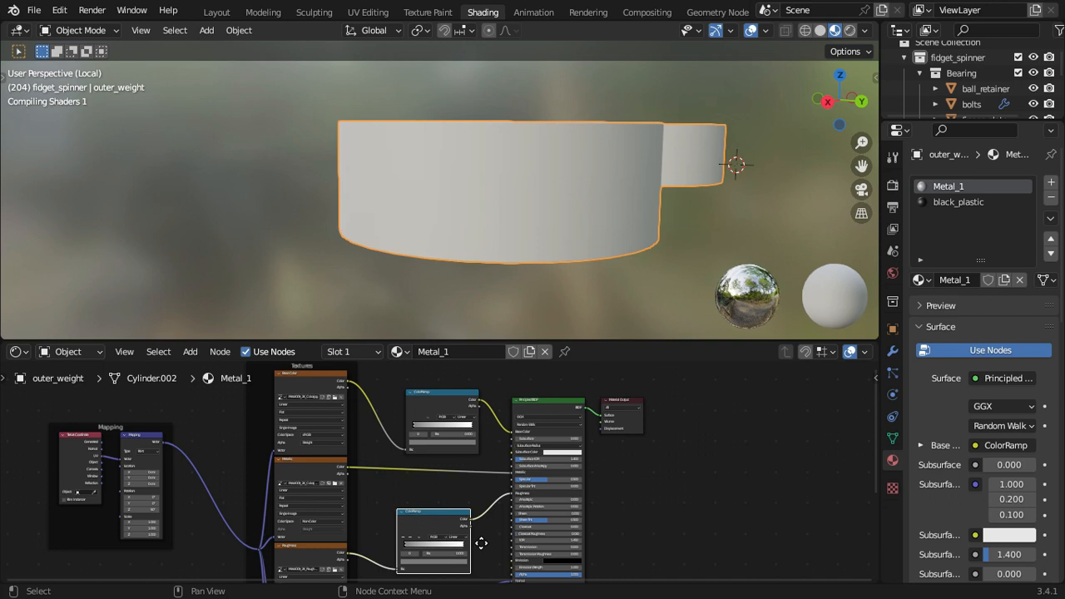
{"action": "scroll", "coordinate": [487, 532], "scroll_direction": "up", "scroll_amount": 5}
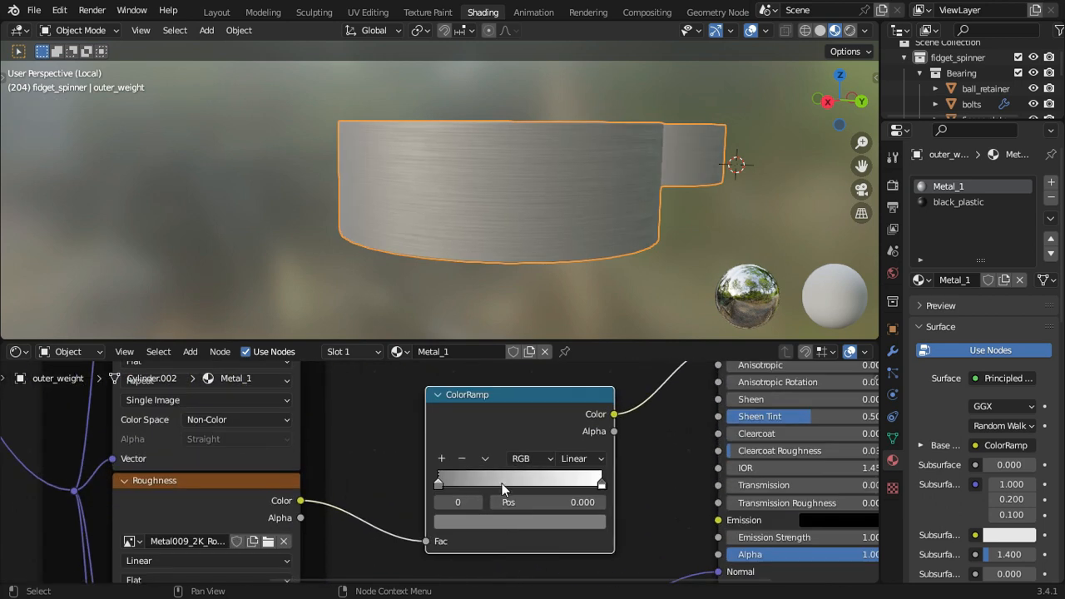
Step: Change the roughness ColorRamp's grey stop to black and move it to position 0.245
{"action": "left_click", "coordinate": [502, 523]}
{"action": "left_click", "coordinate": [499, 522]}
{"action": "left_click_drag", "start_coordinate": [570, 404], "coordinate": [571, 415]}
{"action": "scroll", "coordinate": [441, 479], "scroll_direction": "up", "scroll_amount": 5}
{"action": "left_click_drag", "start_coordinate": [445, 490], "coordinate": [494, 491]}
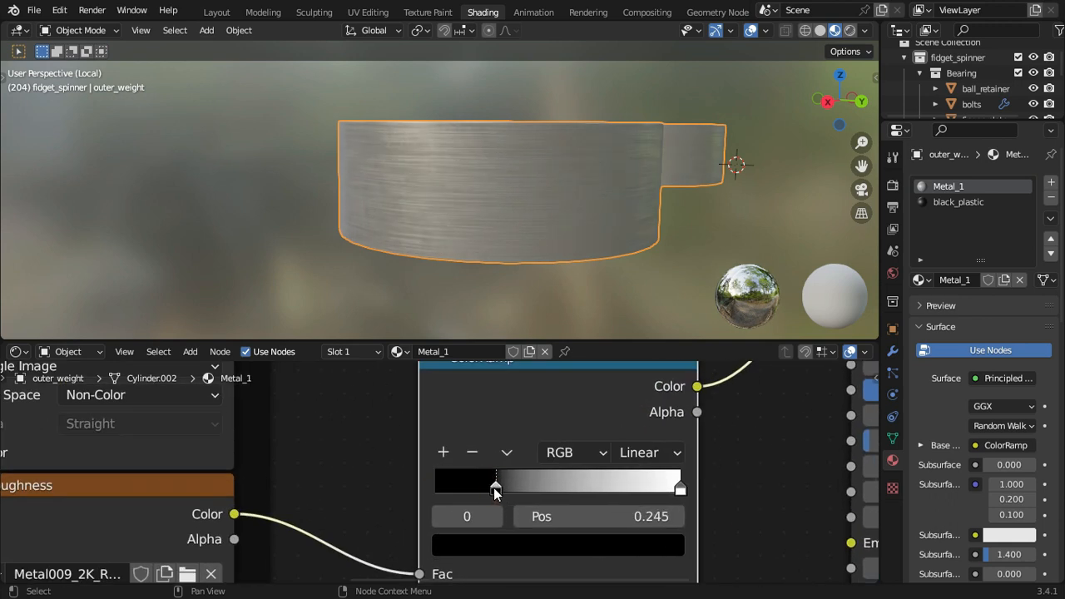
Step: Inspect the sharper brushed reflections on the outer weight's side from several angles and review the Metal_1 nodes
{"action": "scroll", "coordinate": [663, 236], "scroll_direction": "down", "scroll_amount": 5}
{"action": "middle_click_drag", "start_coordinate": [663, 236], "coordinate": [537, 183]}
{"action": "scroll", "coordinate": [511, 230], "scroll_direction": "up", "scroll_amount": 5}
{"action": "scroll", "coordinate": [567, 173], "scroll_direction": "up", "scroll_amount": 2}
{"action": "scroll", "coordinate": [537, 183], "scroll_direction": "down", "scroll_amount": 2}
{"action": "middle_click_drag", "start_coordinate": [473, 135], "coordinate": [477, 131]}
{"action": "scroll", "coordinate": [437, 464], "scroll_direction": "down", "scroll_amount": 8}
{"action": "scroll", "coordinate": [349, 432], "scroll_direction": "down", "scroll_amount": 4}
{"action": "middle_click_drag", "start_coordinate": [349, 432], "coordinate": [403, 480]}
{"action": "left_click_drag", "start_coordinate": [498, 456], "coordinate": [501, 476]}
{"action": "scroll", "coordinate": [470, 449], "scroll_direction": "down", "scroll_amount": 2}
{"action": "middle_click_drag", "start_coordinate": [451, 511], "coordinate": [484, 548]}
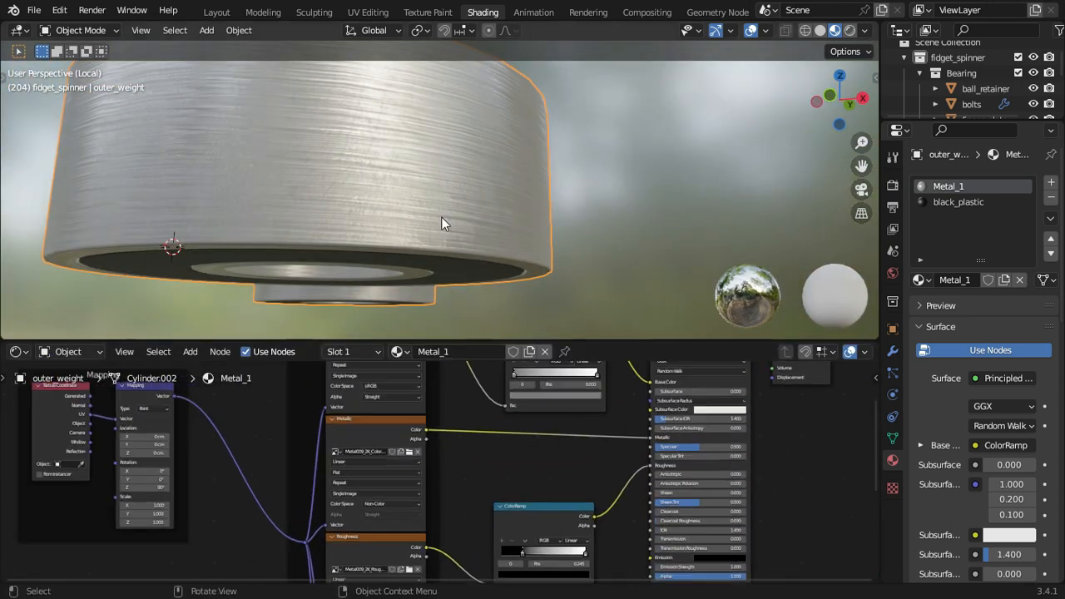
{"action": "middle_click_drag", "start_coordinate": [442, 224], "coordinate": [448, 396]}
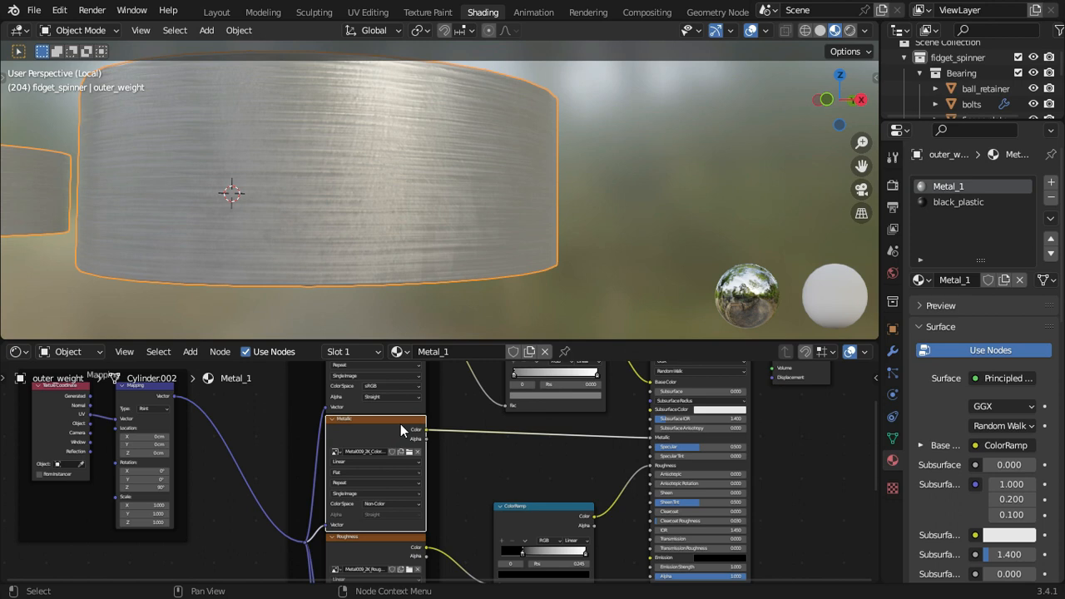
Step: Delete the Metallic texture node and set the Principled BSDF's Metallic value to 1.000
{"action": "key", "text": "x"}
{"action": "scroll", "coordinate": [674, 453], "scroll_direction": "up", "scroll_amount": 1}
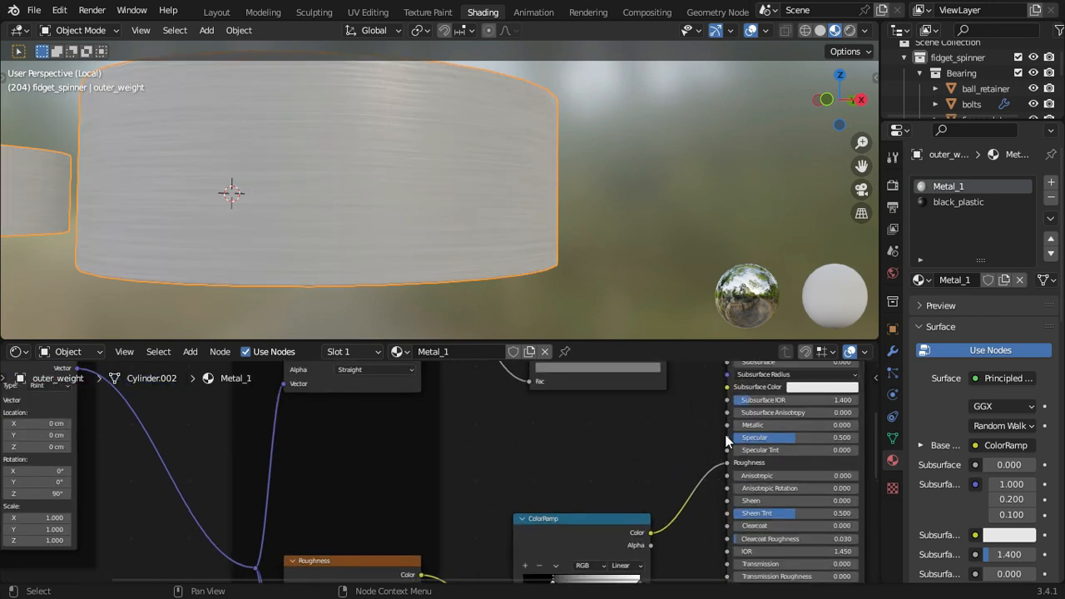
{"action": "middle_click_drag", "start_coordinate": [740, 433], "coordinate": [555, 464]}
{"action": "left_click_drag", "start_coordinate": [560, 454], "coordinate": [660, 456]}
{"action": "middle_click_drag", "start_coordinate": [583, 324], "coordinate": [466, 198]}
{"action": "scroll", "coordinate": [468, 234], "scroll_direction": "up", "scroll_amount": 2}
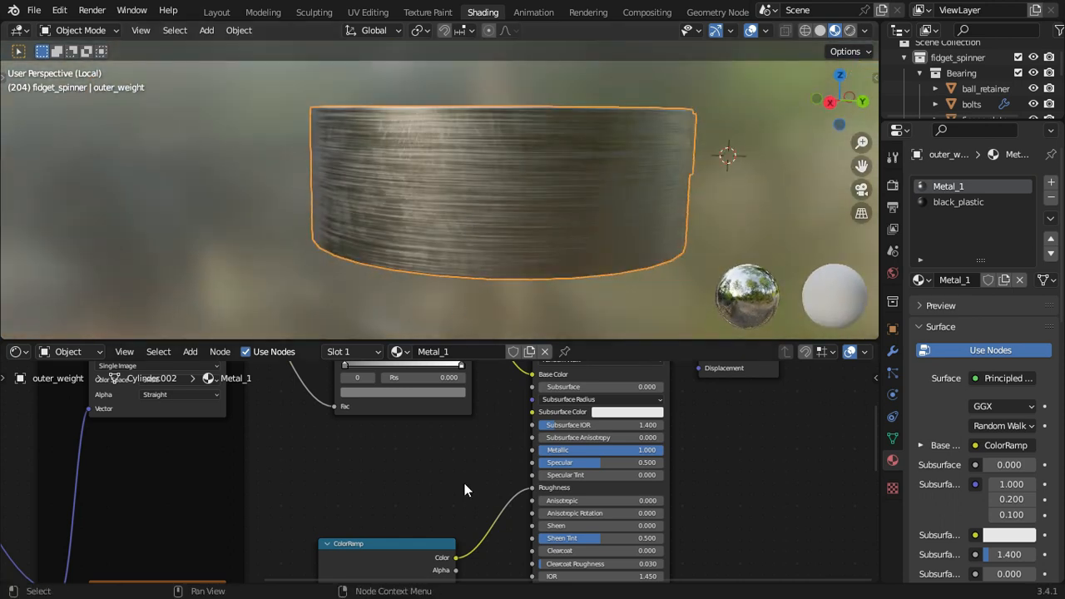
Step: Move the roughness ColorRamp's black stop to position 0.205 and check the metal on the weight
{"action": "middle_click_drag", "start_coordinate": [464, 496], "coordinate": [523, 373]}
{"action": "scroll", "coordinate": [416, 535], "scroll_direction": "up", "scroll_amount": 7}
{"action": "left_click_drag", "start_coordinate": [405, 490], "coordinate": [396, 491]}
{"action": "middle_click_drag", "start_coordinate": [548, 282], "coordinate": [585, 262]}
{"action": "scroll", "coordinate": [578, 528], "scroll_direction": "down", "scroll_amount": 1}
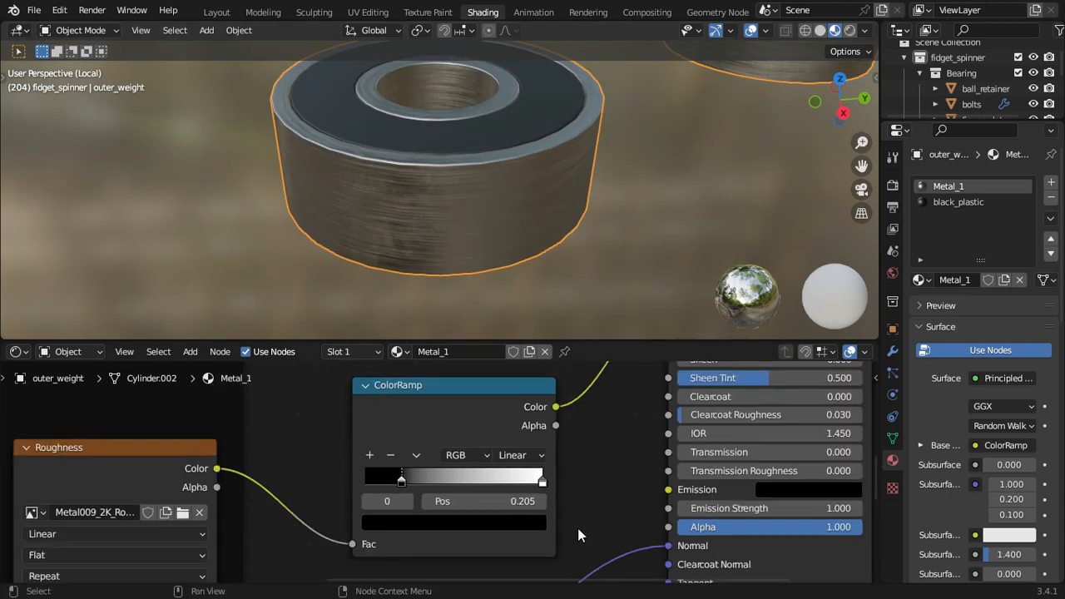
Step: Move the Roughness and Normal texture nodes up toward the Base Color texture, and reposition the Normal Map node below the ColorRamp
{"action": "scroll", "coordinate": [288, 485], "scroll_direction": "down", "scroll_amount": 5}
{"action": "middle_click_drag", "start_coordinate": [288, 485], "coordinate": [398, 394]}
{"action": "key", "text": "g"}
{"action": "left_click", "coordinate": [423, 401]}
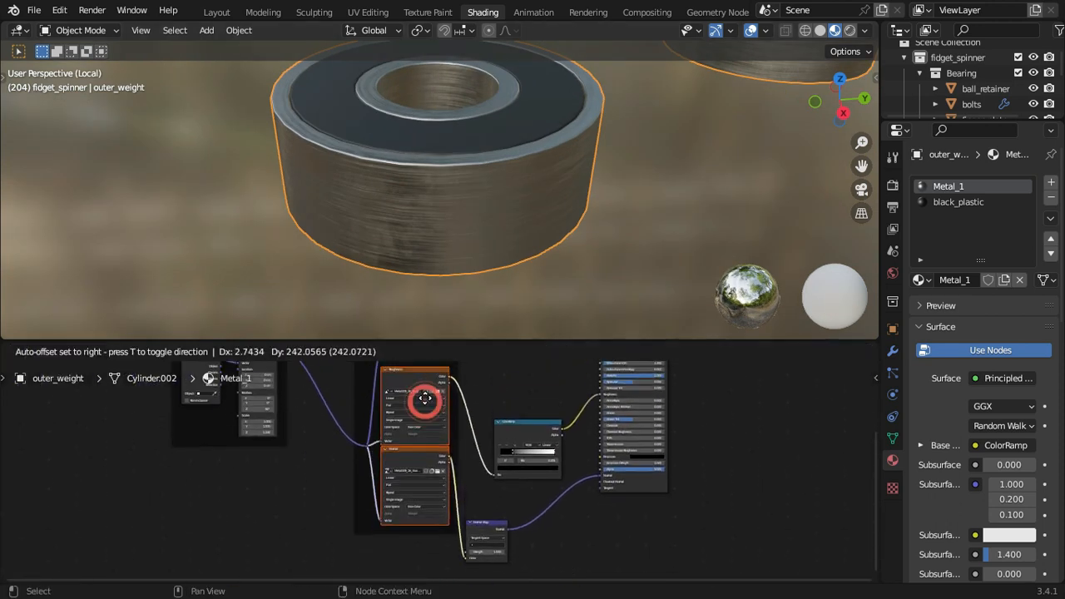
{"action": "middle_click_drag", "start_coordinate": [490, 524], "coordinate": [437, 490]}
{"action": "scroll", "coordinate": [438, 491], "scroll_direction": "up", "scroll_amount": 5}
{"action": "left_click", "coordinate": [437, 491]}
{"action": "key", "text": "g"}
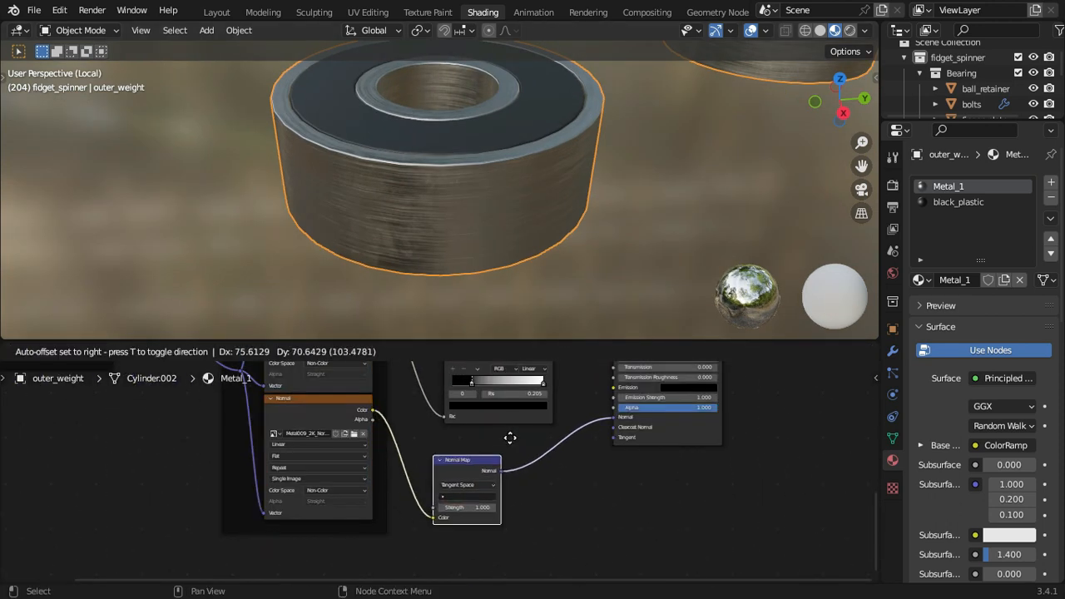
{"action": "left_click", "coordinate": [509, 437]}
Step: Set the Normal Map strength to 0.350 and check the brushed grain up close
{"action": "scroll", "coordinate": [509, 191], "scroll_direction": "up", "scroll_amount": 6}
{"action": "scroll", "coordinate": [513, 517], "scroll_direction": "up", "scroll_amount": 2}
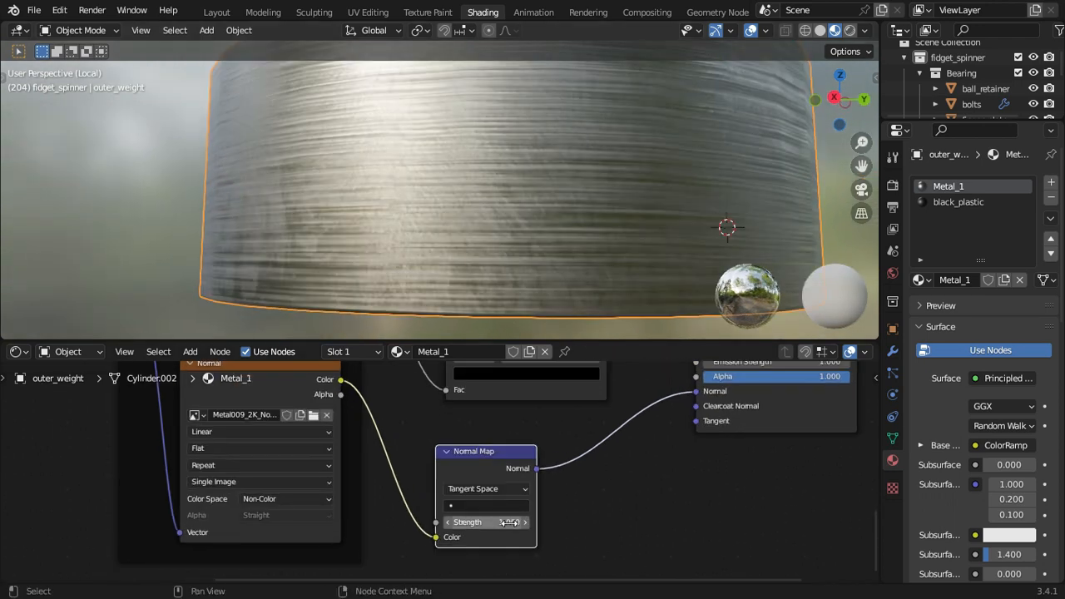
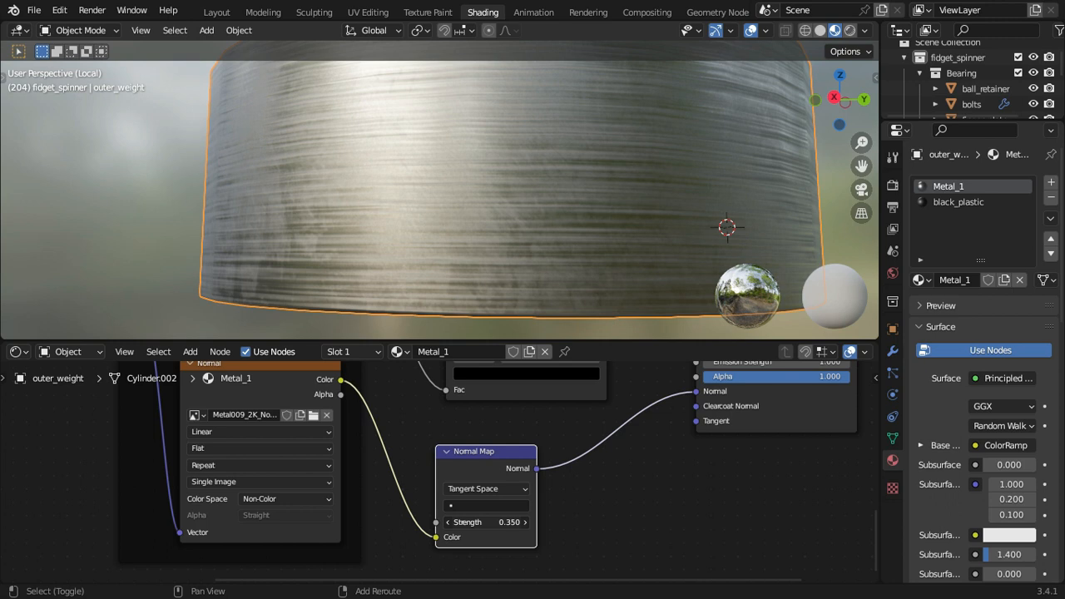
{"action": "middle_click_drag", "start_coordinate": [478, 255], "coordinate": [500, 316]}
{"action": "scroll", "coordinate": [333, 432], "scroll_direction": "down", "scroll_amount": 3}
{"action": "scroll", "coordinate": [189, 464], "scroll_direction": "down", "scroll_amount": 2}
Step: Set the Metal_1 Mapping node's scale to 2.530 on X, Y and Z and check the weights
{"action": "middle_click_drag", "start_coordinate": [188, 464], "coordinate": [326, 558]}
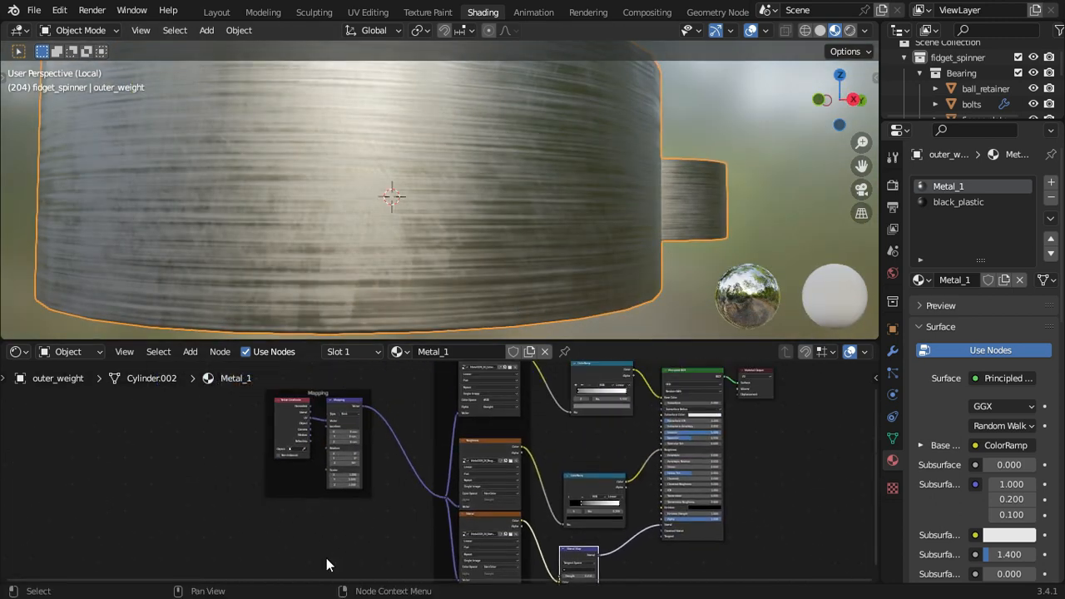
{"action": "scroll", "coordinate": [491, 211], "scroll_direction": "down", "scroll_amount": 2}
{"action": "middle_click_drag", "start_coordinate": [491, 212], "coordinate": [472, 229]}
{"action": "scroll", "coordinate": [403, 457], "scroll_direction": "up", "scroll_amount": 5}
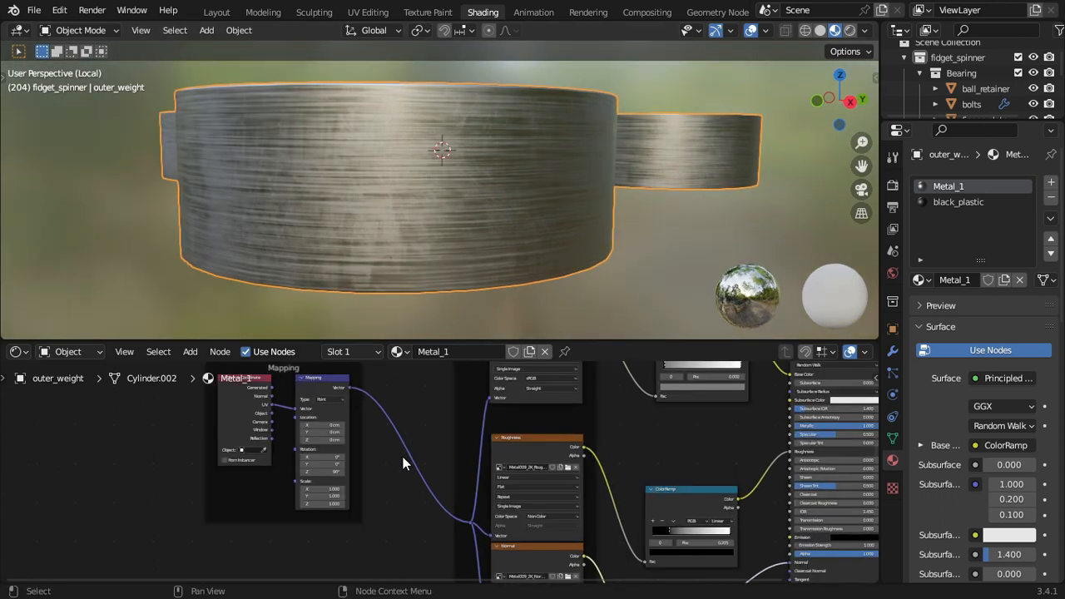
{"action": "scroll", "coordinate": [454, 509], "scroll_direction": "up", "scroll_amount": 1}
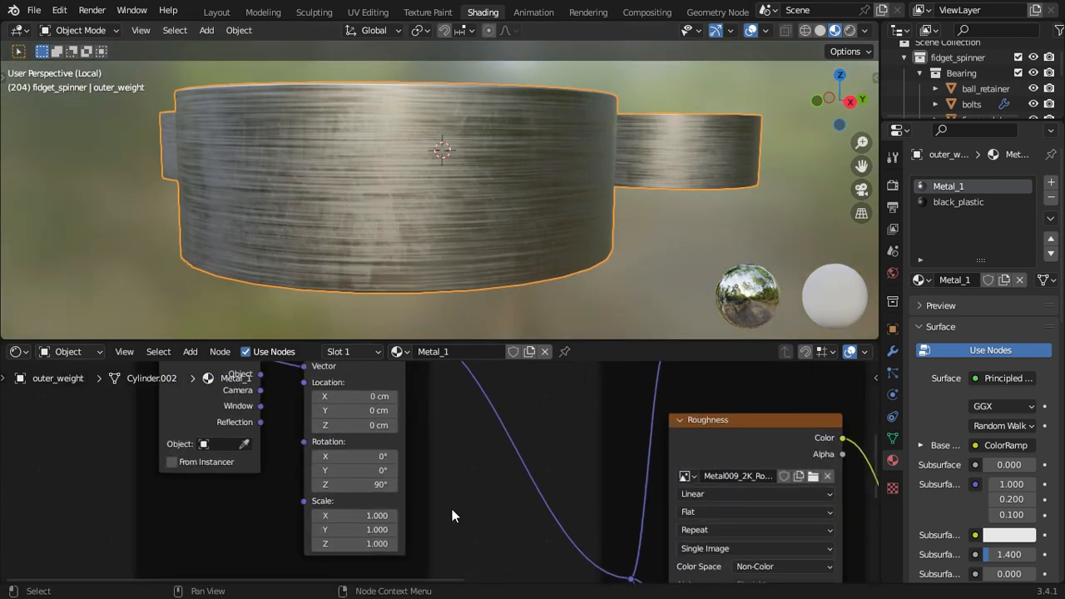
{"action": "middle_click_drag", "start_coordinate": [452, 511], "coordinate": [436, 466]}
{"action": "left_click_drag", "start_coordinate": [370, 484], "coordinate": [499, 485]}
{"action": "middle_click_drag", "start_coordinate": [455, 266], "coordinate": [600, 191]}
{"action": "scroll", "coordinate": [689, 171], "scroll_direction": "down", "scroll_amount": 5}
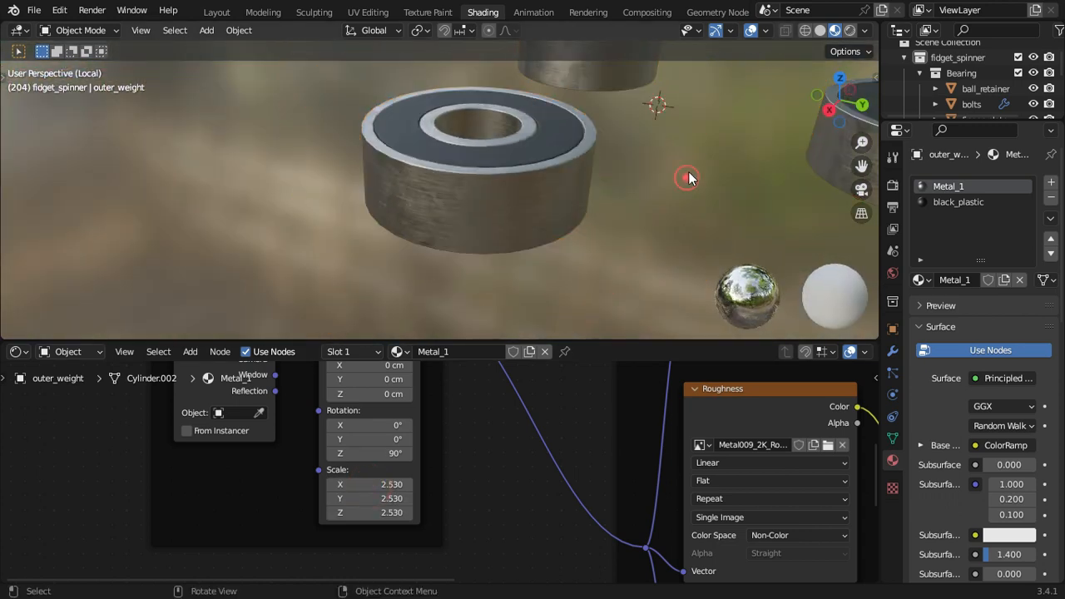
Step: Check the metal weights within the full red spinner, and isolate the outer weights in local view again
{"action": "middle_click_drag", "start_coordinate": [614, 147], "coordinate": [433, 231]}
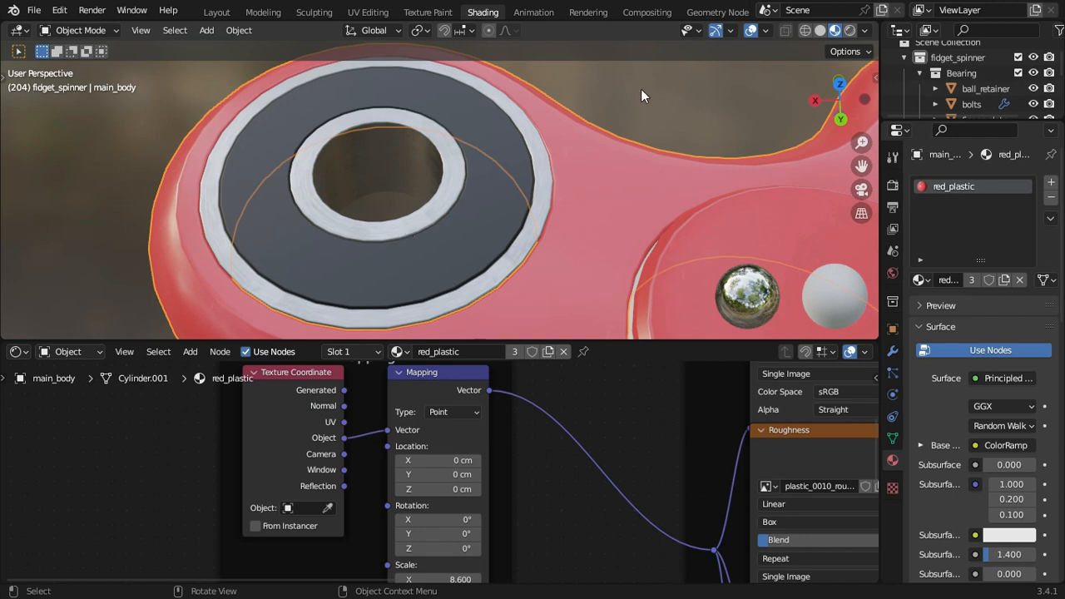
{"action": "left_click", "coordinate": [641, 89]}
{"action": "middle_click_drag", "start_coordinate": [654, 174], "coordinate": [497, 222]}
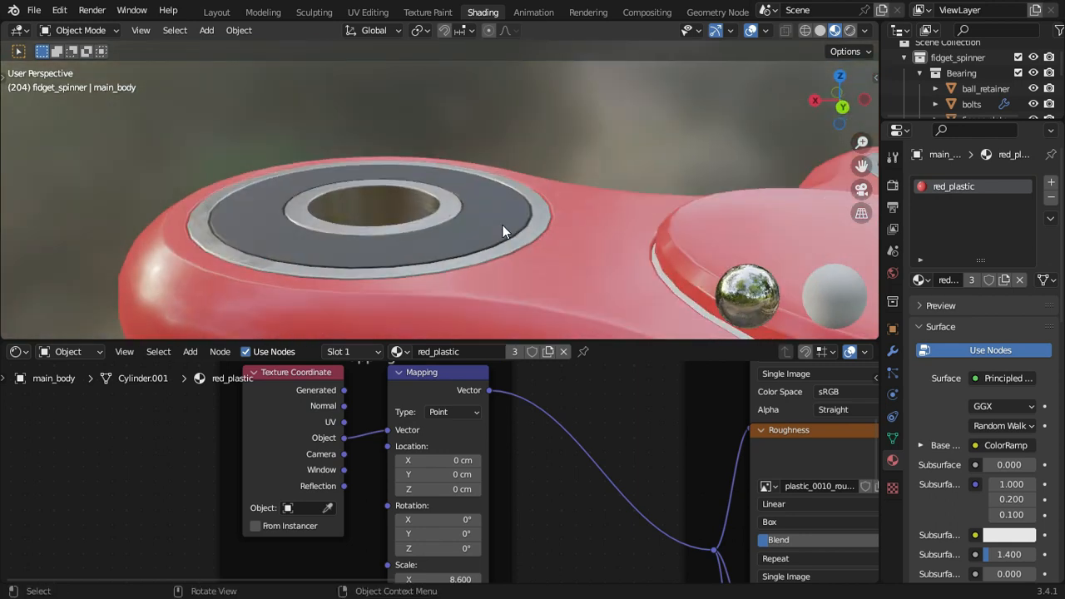
{"action": "left_click", "coordinate": [505, 229]}
{"action": "scroll", "coordinate": [517, 214], "scroll_direction": "down", "scroll_amount": 3}
{"action": "middle_click_drag", "start_coordinate": [611, 198], "coordinate": [649, 237]}
{"action": "key", "text": "slash"}
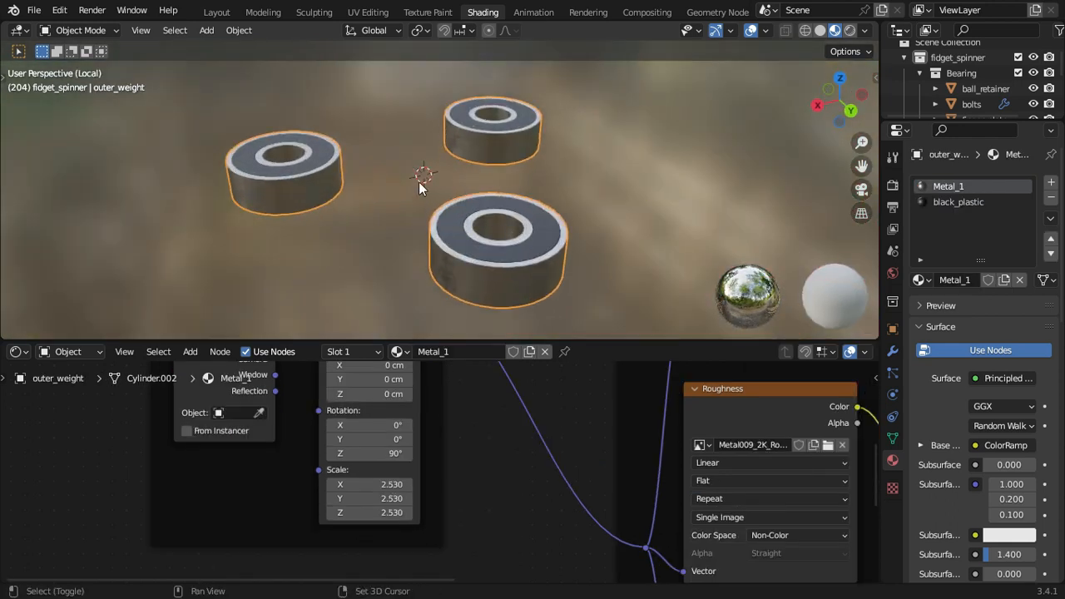
Step: Examine the top face of one outer weight up close and review the whole Metal_1 node tree
{"action": "middle_click_drag", "start_coordinate": [419, 182], "coordinate": [532, 233], "text": "shift"}
{"action": "scroll", "coordinate": [533, 216], "scroll_direction": "up", "scroll_amount": 3}
{"action": "middle_click_drag", "start_coordinate": [516, 179], "coordinate": [562, 144], "text": "shift"}
{"action": "scroll", "coordinate": [553, 183], "scroll_direction": "up", "scroll_amount": 2}
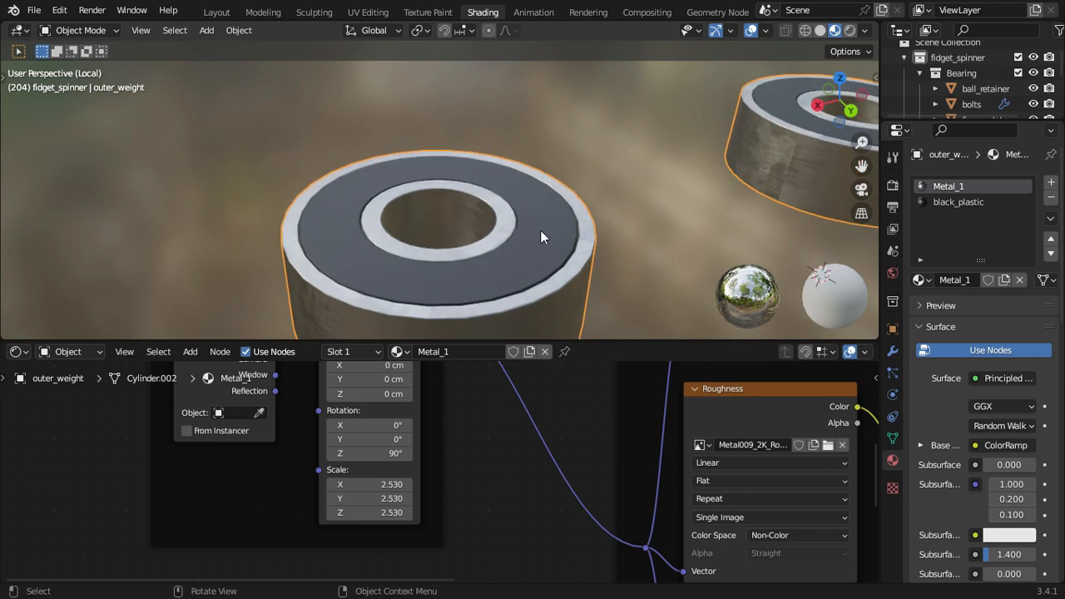
{"action": "middle_click_drag", "start_coordinate": [540, 229], "coordinate": [555, 245]}
{"action": "scroll", "coordinate": [464, 452], "scroll_direction": "down", "scroll_amount": 9}
{"action": "middle_click_drag", "start_coordinate": [464, 451], "coordinate": [452, 496]}
{"action": "middle_click_drag", "start_coordinate": [452, 496], "coordinate": [399, 431], "text": "ctrl"}
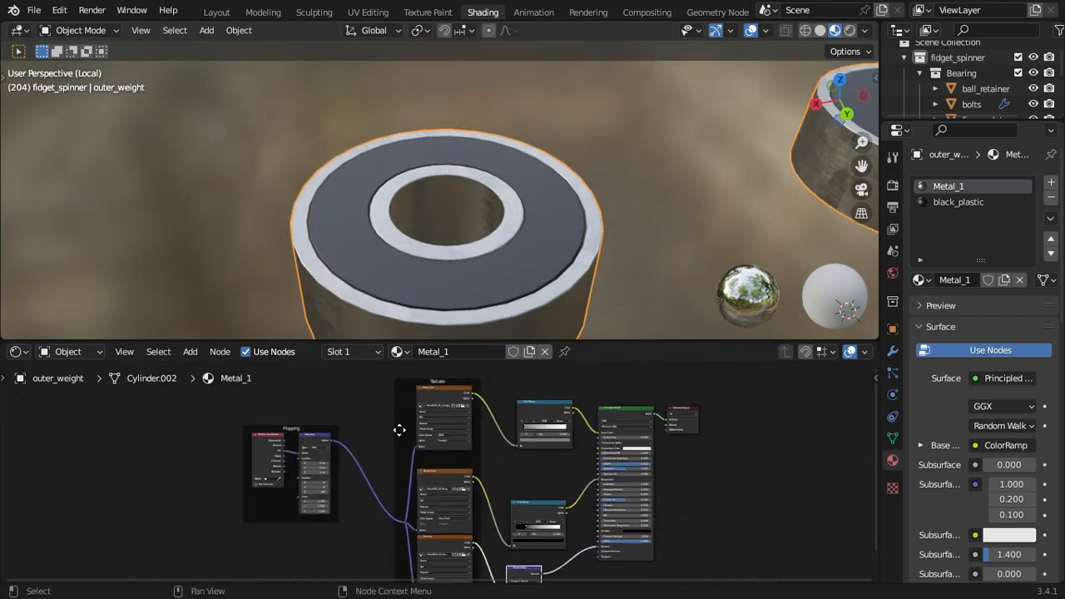
Step: Switch to the outer weight's black_plastic material slot and bring its Principled BSDF into view
{"action": "left_click", "coordinate": [372, 352]}
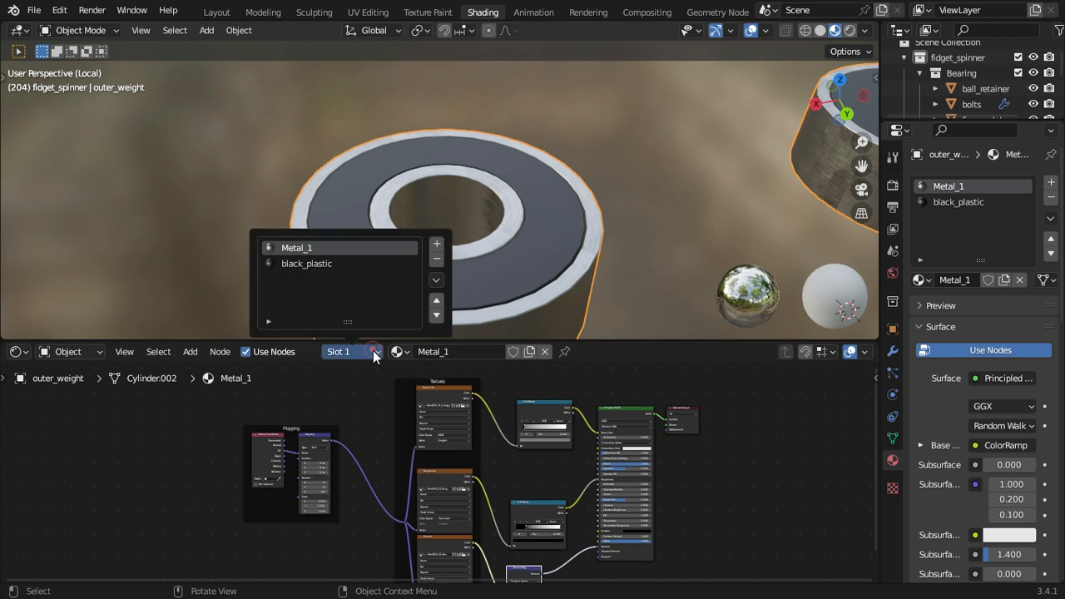
{"action": "left_click", "coordinate": [327, 265]}
{"action": "middle_click_drag", "start_coordinate": [620, 432], "coordinate": [396, 457]}
{"action": "scroll", "coordinate": [540, 397], "scroll_direction": "up", "scroll_amount": 7}
{"action": "middle_click_drag", "start_coordinate": [590, 468], "coordinate": [737, 394]}
{"action": "scroll", "coordinate": [630, 441], "scroll_direction": "up", "scroll_amount": 2}
{"action": "middle_click_drag", "start_coordinate": [630, 444], "coordinate": [660, 512]}
{"action": "left_click", "coordinate": [662, 511]}
{"action": "scroll", "coordinate": [656, 498], "scroll_direction": "up", "scroll_amount": 3}
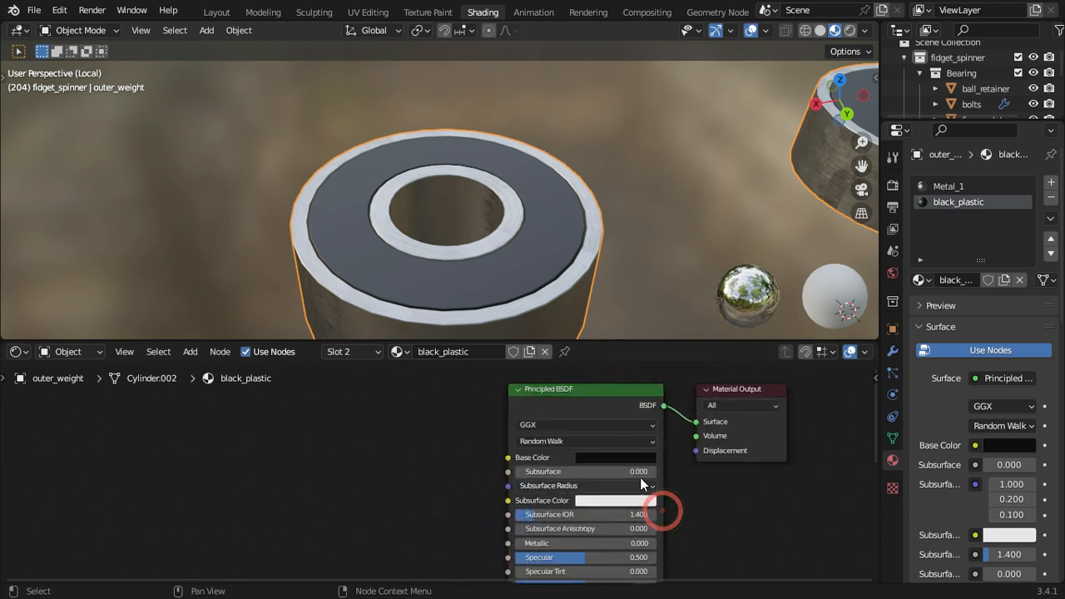
{"action": "middle_click_drag", "start_coordinate": [602, 250], "coordinate": [596, 219]}
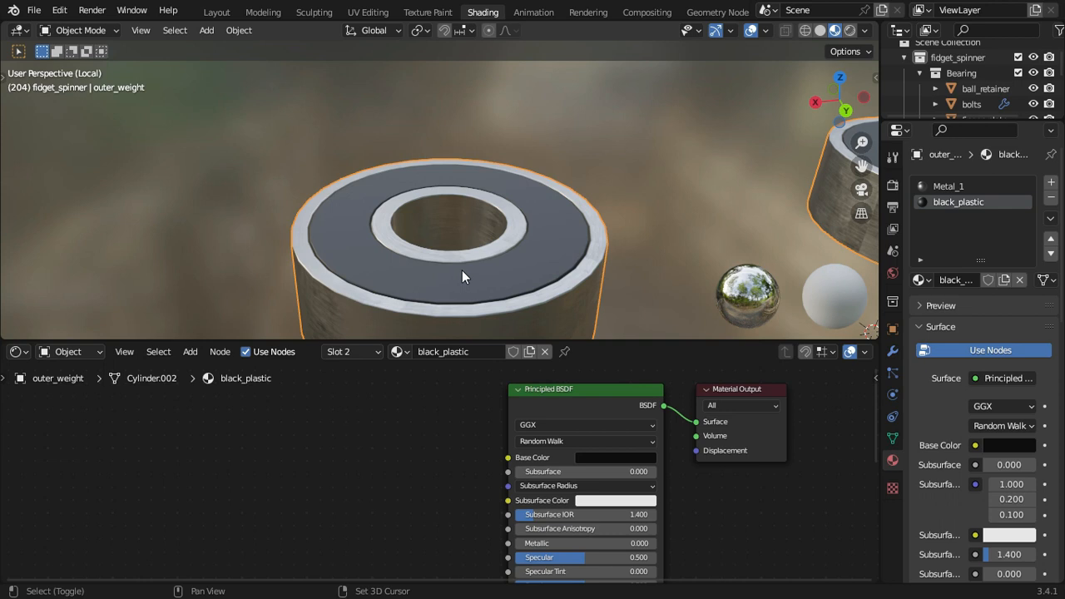
{"action": "middle_click_drag", "start_coordinate": [462, 270], "coordinate": [488, 217], "text": "shift"}
Step: Start Principled Texture Setup on the black_plastic Principled BSDF and browse to the Fidget_spinner_files textures folder
{"action": "left_click", "coordinate": [587, 400]}
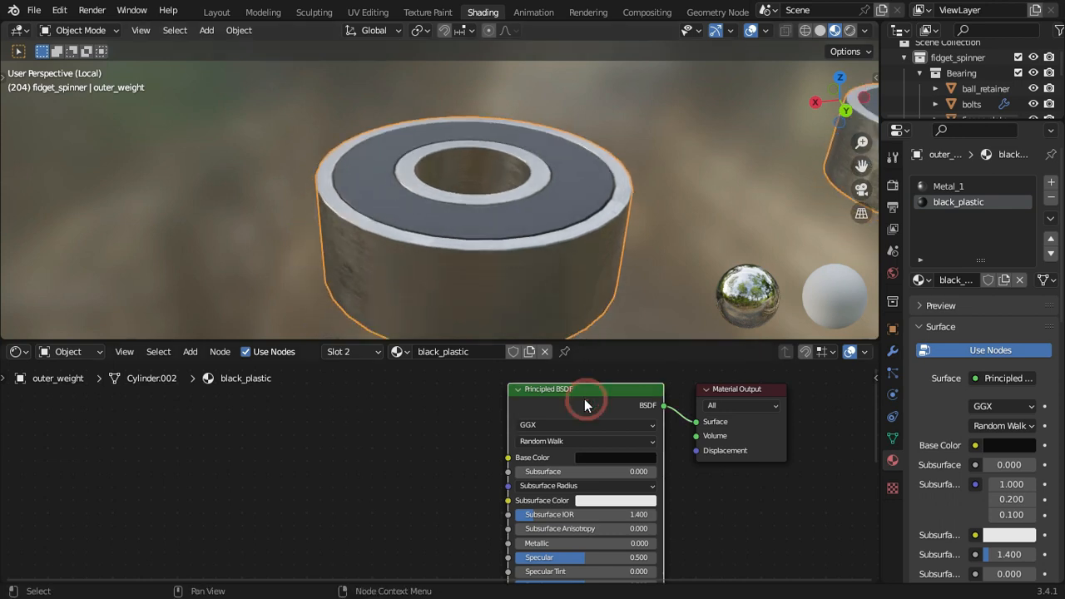
{"action": "key", "text": "ctrl+shift+t"}
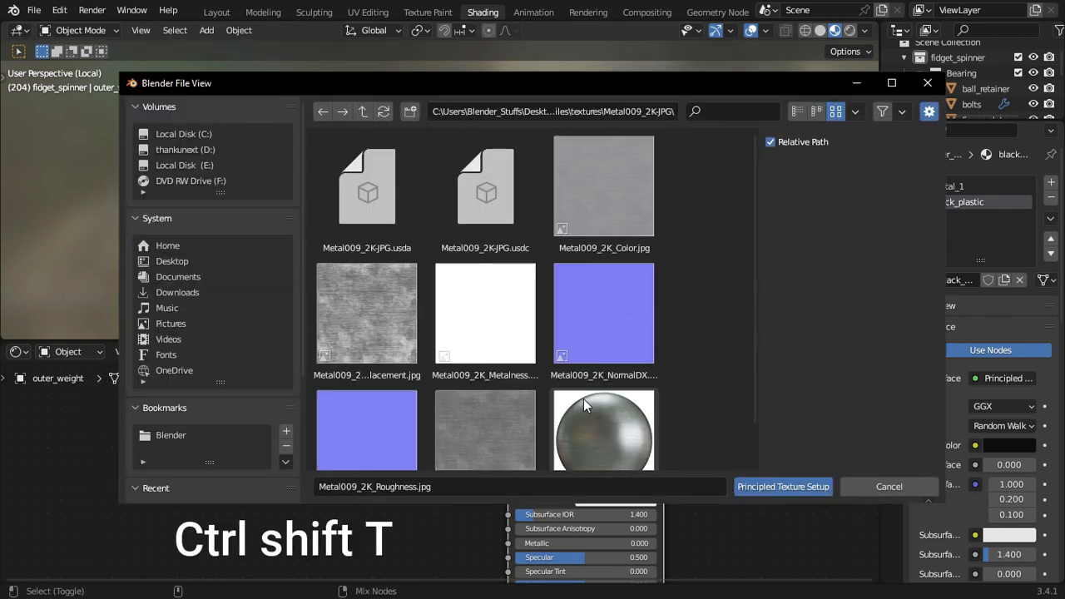
{"action": "left_click", "coordinate": [628, 106]}
{"action": "key", "text": "Right"}
{"action": "key", "text": "BackSpace"}
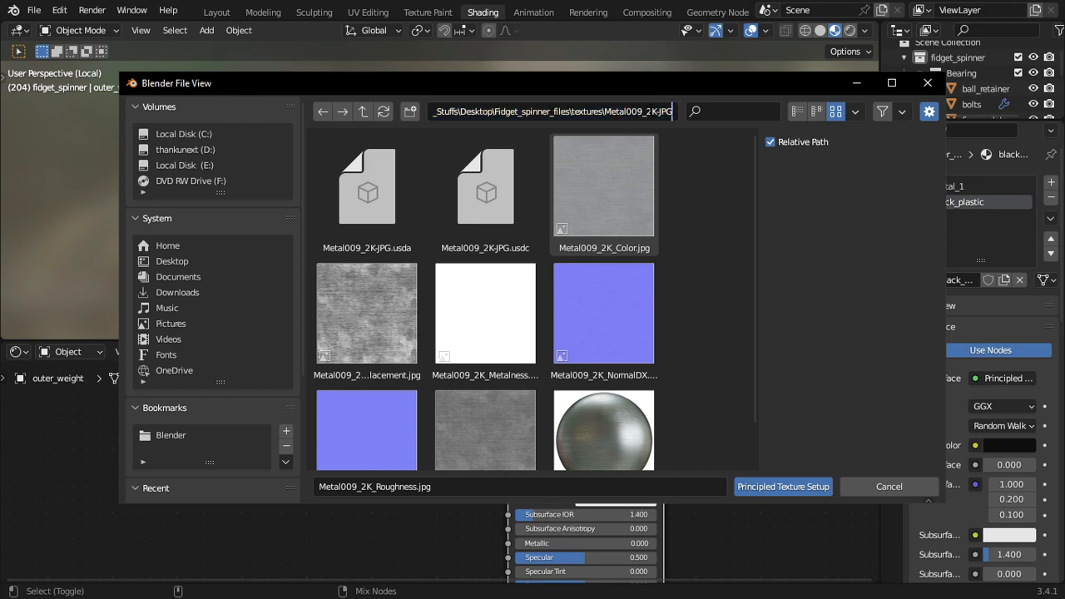
{"action": "key", "text": "BackSpace"}
{"action": "key", "text": "Return"}
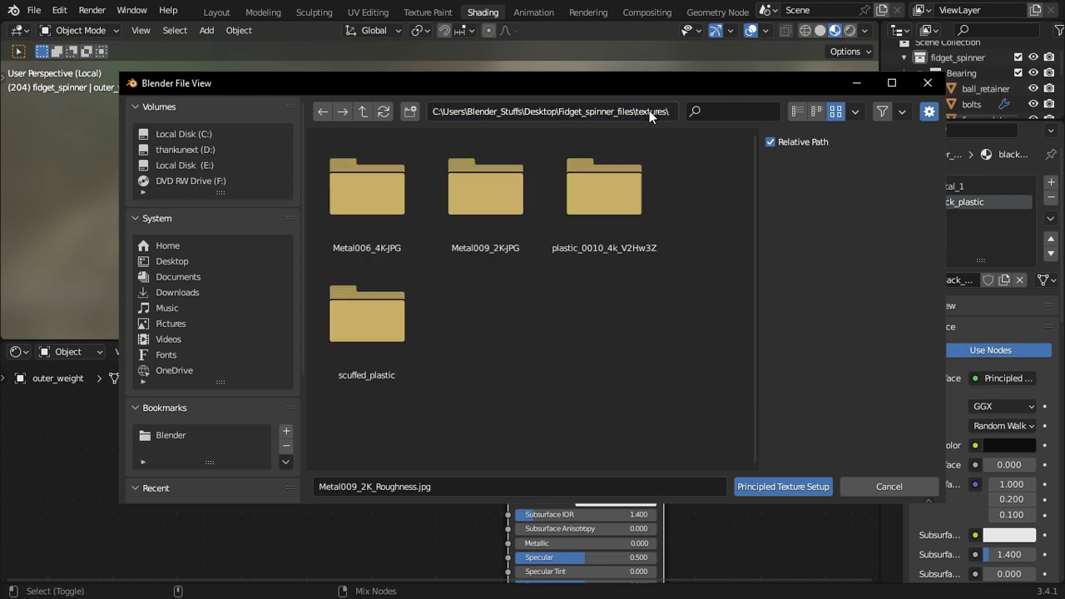
Step: Load the texture maps from the scuffed_plastic folder into the black_plastic shader
{"action": "double_click", "coordinate": [402, 327]}
{"action": "left_click", "coordinate": [401, 324]}
{"action": "mouse_move", "coordinate": [380, 290]}
{"action": "left_mouse_down"}
{"action": "mouse_move", "coordinate": [506, 257]}
{"action": "mouse_move", "coordinate": [632, 208]}
{"action": "left_mouse_up"}
{"action": "left_click", "coordinate": [763, 487]}
Step: Inspect the scuffed plastic on the weight's top ring and review the generated texture and mapping nodes
{"action": "middle_click_drag", "start_coordinate": [699, 278], "coordinate": [450, 412]}
{"action": "scroll", "coordinate": [412, 490], "scroll_direction": "down", "scroll_amount": 3}
{"action": "middle_click_drag", "start_coordinate": [412, 489], "coordinate": [511, 493]}
{"action": "scroll", "coordinate": [449, 492], "scroll_direction": "up", "scroll_amount": 1}
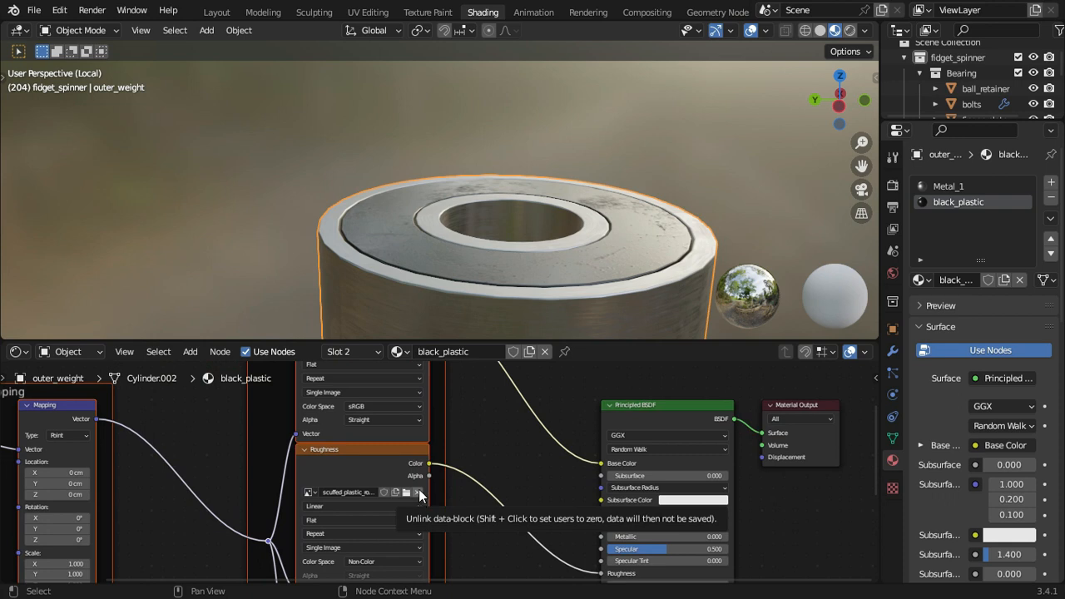
{"action": "scroll", "coordinate": [419, 489], "scroll_direction": "down", "scroll_amount": 3}
{"action": "middle_click_drag", "start_coordinate": [308, 456], "coordinate": [368, 450]}
{"action": "scroll", "coordinate": [369, 451], "scroll_direction": "down", "scroll_amount": 3}
{"action": "scroll", "coordinate": [367, 466], "scroll_direction": "up", "scroll_amount": 4}
{"action": "middle_click_drag", "start_coordinate": [348, 506], "coordinate": [363, 485]}
{"action": "scroll", "coordinate": [491, 259], "scroll_direction": "down", "scroll_amount": 2}
Step: Set the black_plastic Mapping node's scale to 8.030 on X, Y and Z while checking the plastic ring
{"action": "middle_click_drag", "start_coordinate": [491, 259], "coordinate": [398, 334]}
{"action": "middle_click_drag", "start_coordinate": [397, 334], "coordinate": [383, 262], "text": "shift"}
{"action": "scroll", "coordinate": [304, 485], "scroll_direction": "up", "scroll_amount": 4}
{"action": "middle_click_drag", "start_coordinate": [304, 485], "coordinate": [372, 456]}
{"action": "scroll", "coordinate": [275, 503], "scroll_direction": "up", "scroll_amount": 4}
{"action": "middle_click_drag", "start_coordinate": [275, 502], "coordinate": [300, 488]}
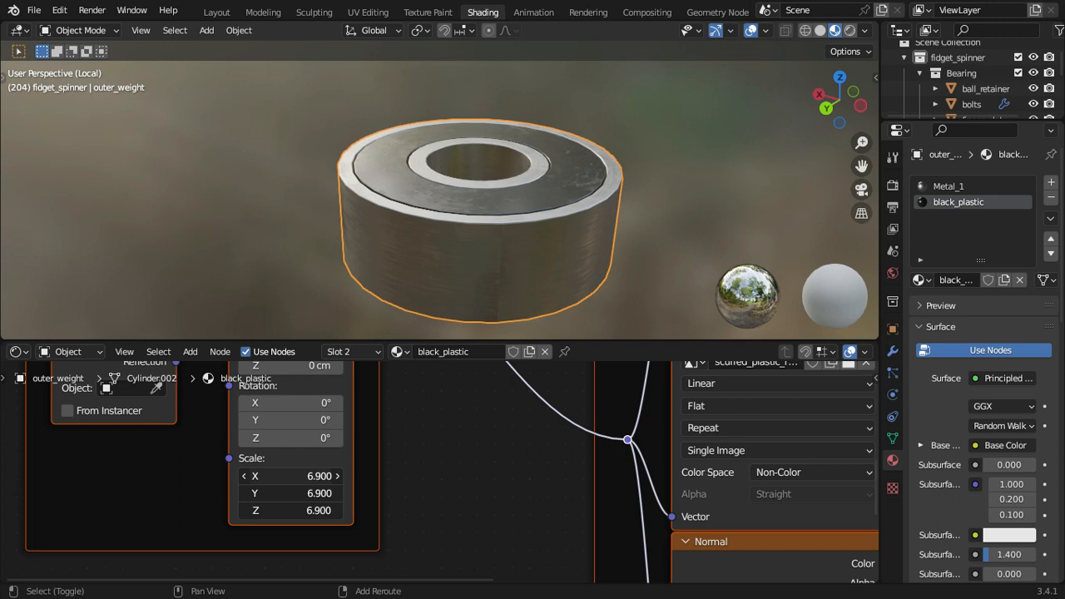
{"action": "left_click_drag", "start_coordinate": [280, 476], "coordinate": [295, 476]}
{"action": "scroll", "coordinate": [320, 166], "scroll_direction": "up", "scroll_amount": 2}
{"action": "middle_click_drag", "start_coordinate": [324, 167], "coordinate": [272, 223]}
{"action": "left_click_drag", "start_coordinate": [317, 486], "coordinate": [314, 509]}
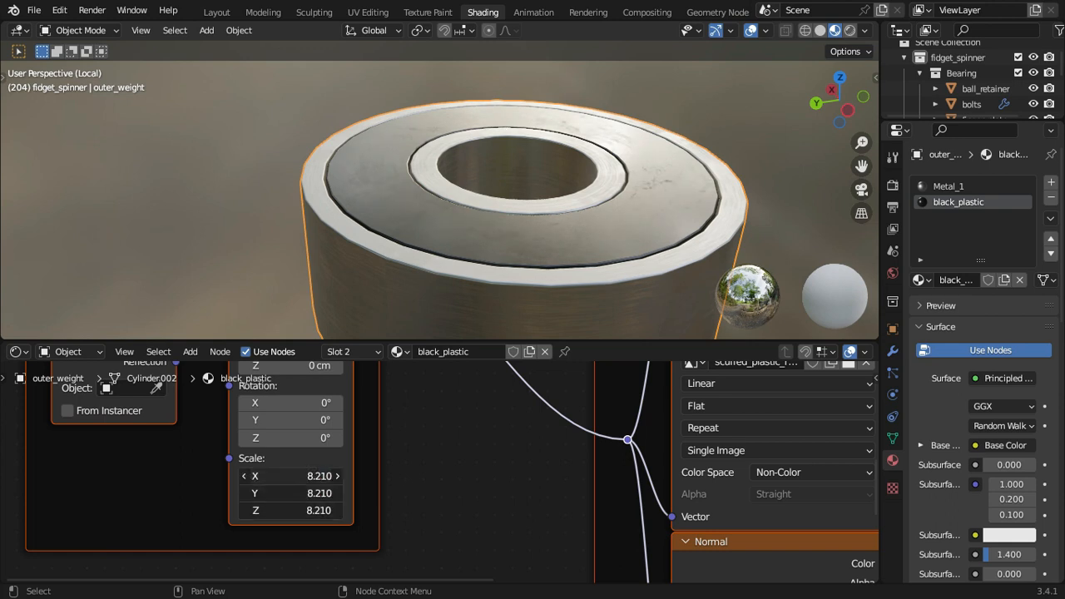
Step: Add a ColorRamp node on the link between the scuffed plastic Roughness texture and the Principled BSDF's Roughness
{"action": "middle_click_drag", "start_coordinate": [303, 266], "coordinate": [593, 426]}
{"action": "scroll", "coordinate": [592, 423], "scroll_direction": "down", "scroll_amount": 5}
{"action": "middle_click_drag", "start_coordinate": [483, 296], "coordinate": [574, 250]}
{"action": "middle_click_drag", "start_coordinate": [444, 459], "coordinate": [444, 450]}
{"action": "key", "text": "shift+a"}
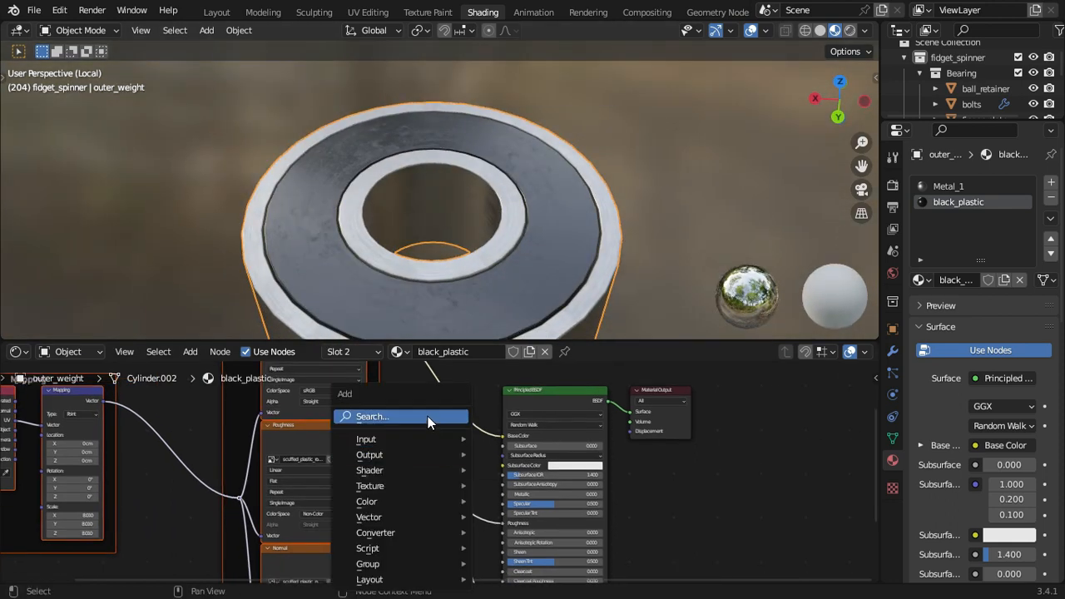
{"action": "left_click", "coordinate": [428, 416]}
{"action": "type", "text": "c"}
{"action": "key", "text": "Return"}
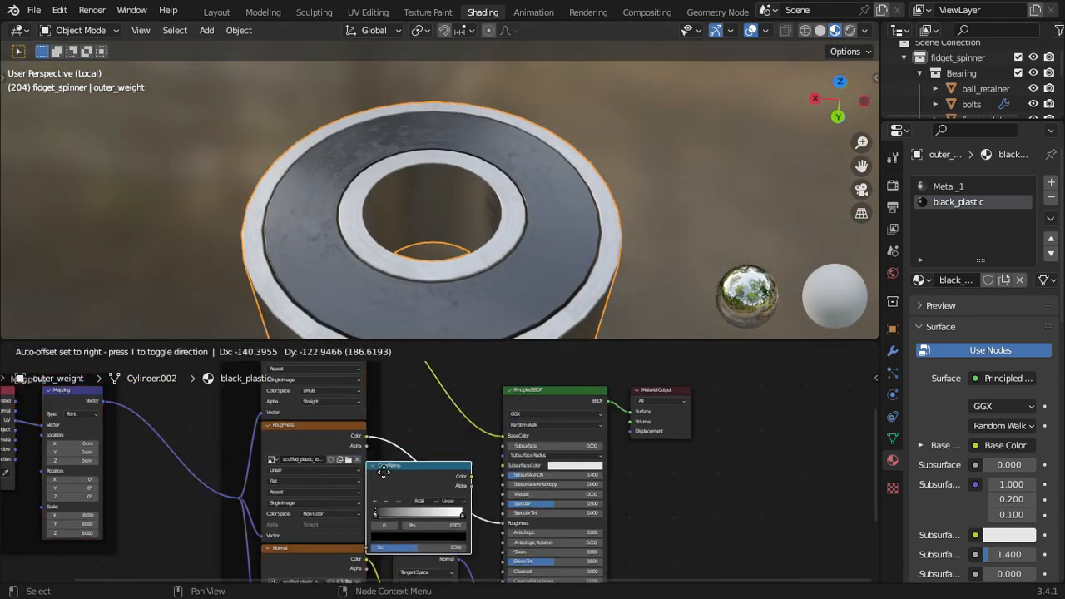
{"action": "left_click", "coordinate": [391, 459]}
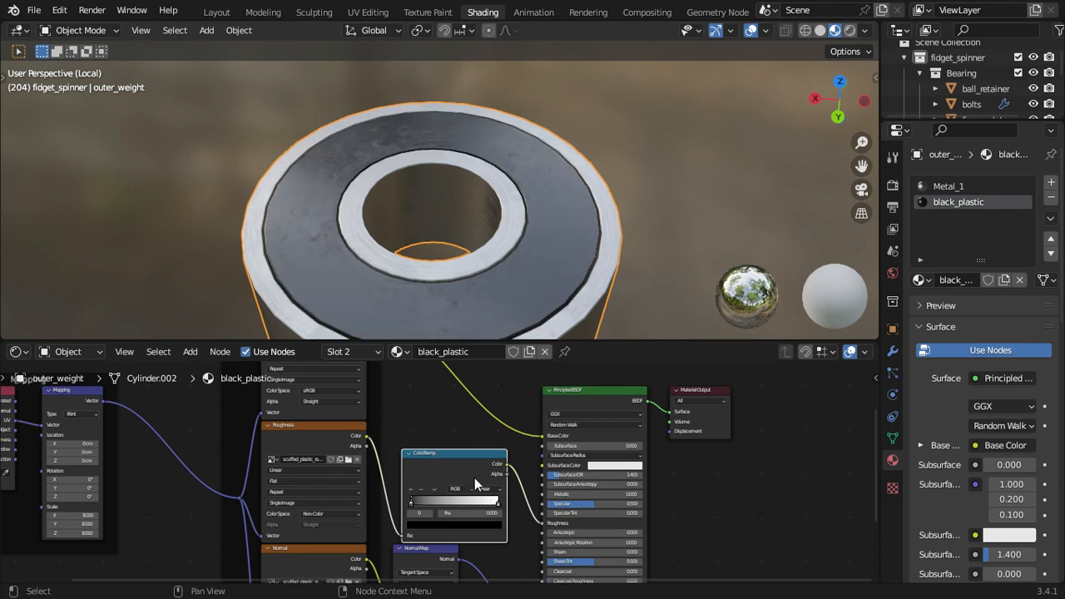
Step: Enlarge the node editor and spread the Principled BSDF and ColorRamp nodes apart to make room in the black_plastic tree
{"action": "scroll", "coordinate": [474, 478], "scroll_direction": "down", "scroll_amount": 3}
{"action": "left_click_drag", "start_coordinate": [519, 315], "coordinate": [519, 309]}
{"action": "left_click_drag", "start_coordinate": [556, 477], "coordinate": [560, 483]}
{"action": "left_click_drag", "start_coordinate": [519, 396], "coordinate": [570, 362]}
{"action": "left_click_drag", "start_coordinate": [419, 434], "coordinate": [458, 411]}
{"action": "scroll", "coordinate": [401, 471], "scroll_direction": "up", "scroll_amount": 6}
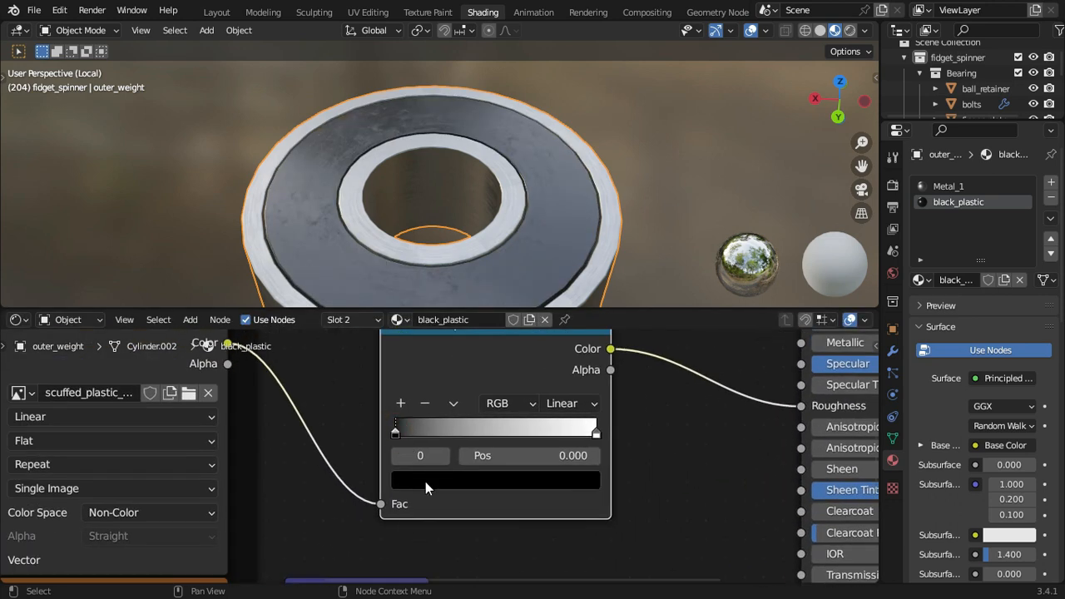
Step: Lighten the roughness ColorRamp's black stop to a dark grey, value about 0.077, while checking the weight's plastic ring
{"action": "left_click", "coordinate": [425, 482]}
{"action": "left_click_drag", "start_coordinate": [548, 337], "coordinate": [555, 301]}
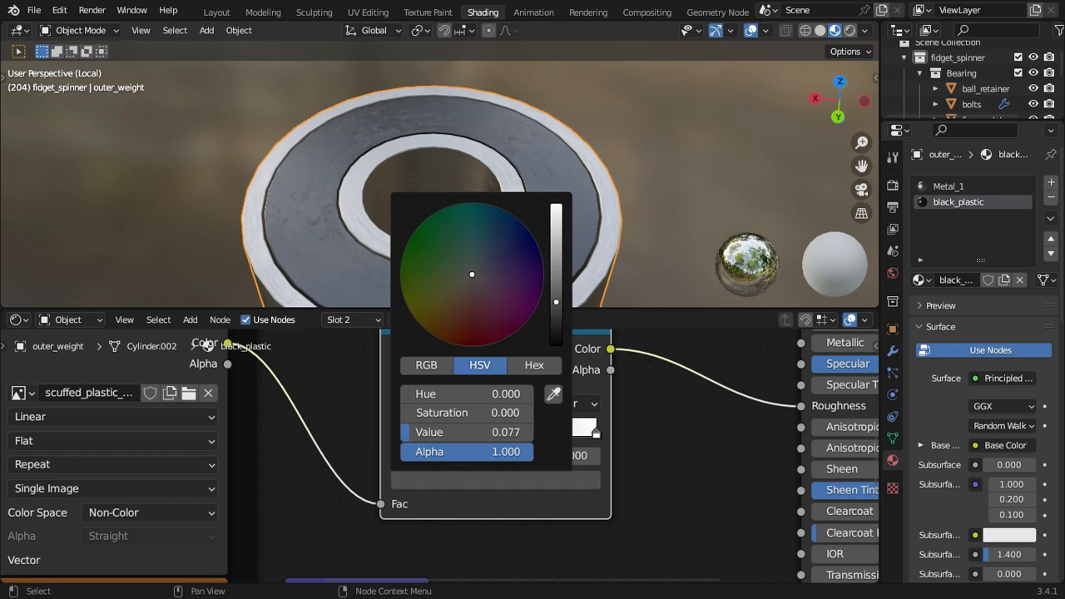
{"action": "middle_click_drag", "start_coordinate": [671, 171], "coordinate": [346, 223]}
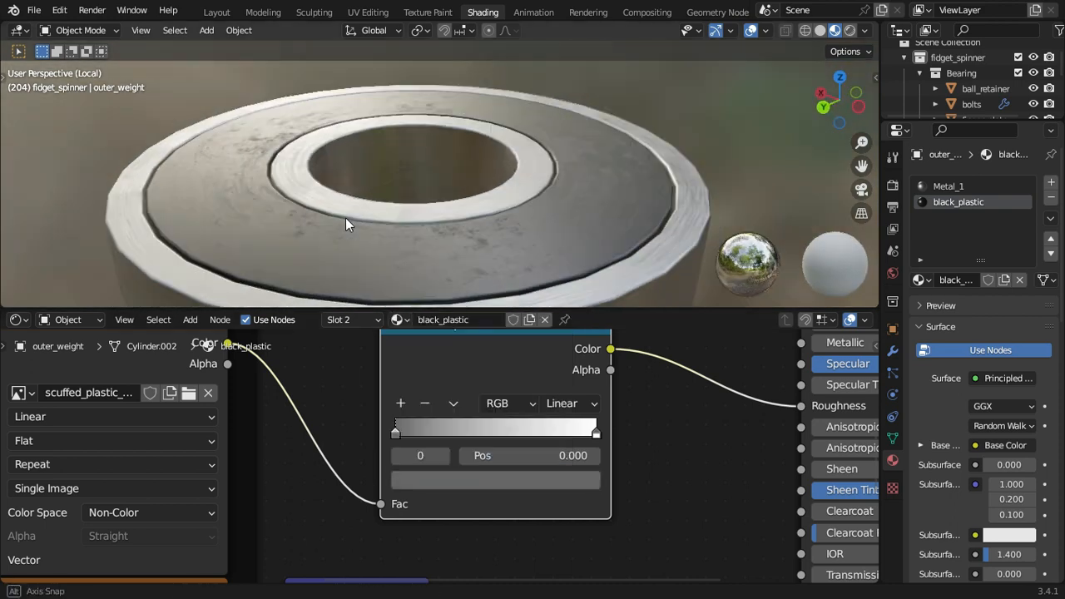
{"action": "scroll", "coordinate": [471, 219], "scroll_direction": "down", "scroll_amount": 5}
{"action": "scroll", "coordinate": [368, 400], "scroll_direction": "down", "scroll_amount": 4}
{"action": "middle_click_drag", "start_coordinate": [513, 534], "coordinate": [481, 472]}
{"action": "scroll", "coordinate": [482, 472], "scroll_direction": "down", "scroll_amount": 1}
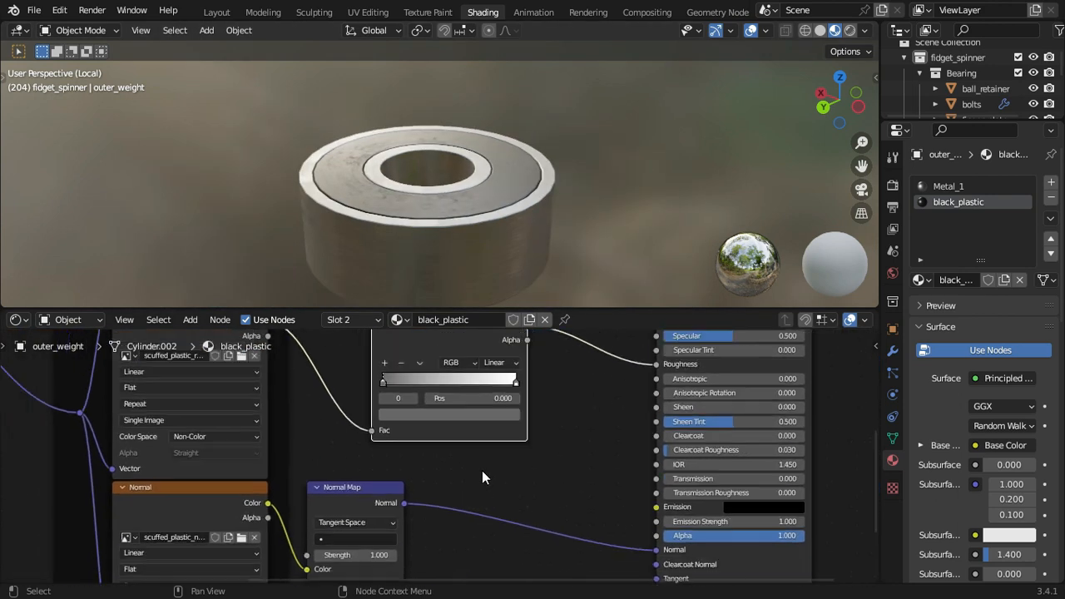
{"action": "scroll", "coordinate": [482, 472], "scroll_direction": "down", "scroll_amount": 4}
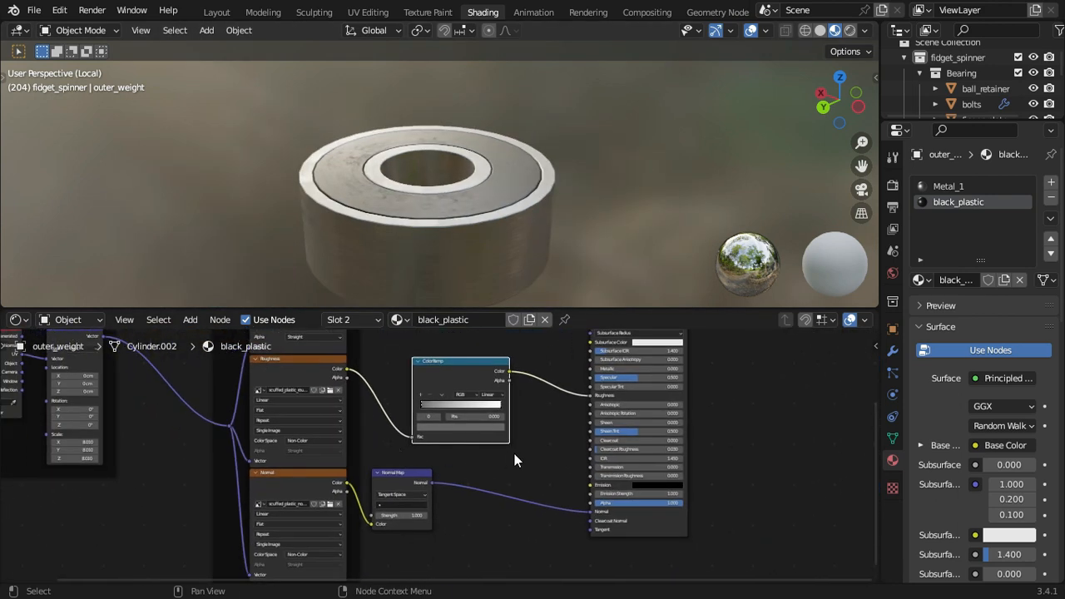
{"action": "scroll", "coordinate": [514, 453], "scroll_direction": "down", "scroll_amount": 1}
{"action": "middle_click_drag", "start_coordinate": [514, 454], "coordinate": [449, 531]}
{"action": "mouse_move", "coordinate": [490, 223]}
{"action": "middle_mouse_down"}
{"action": "mouse_move", "coordinate": [580, 196]}
{"action": "mouse_move", "coordinate": [488, 235]}
{"action": "middle_mouse_up"}
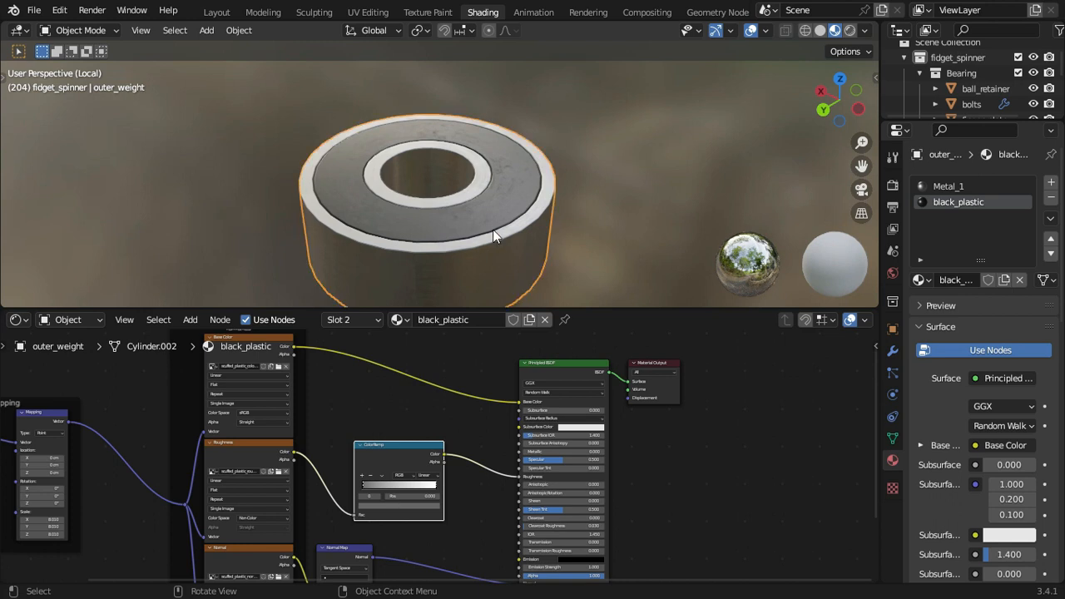
Step: Exit local view and hide the red spinner body and finger plates to expose the central bearing
{"action": "key", "text": "slash"}
{"action": "middle_click_drag", "start_coordinate": [562, 184], "coordinate": [531, 215]}
{"action": "left_click", "coordinate": [472, 191]}
{"action": "scroll", "coordinate": [473, 195], "scroll_direction": "up", "scroll_amount": 2}
{"action": "middle_click_drag", "start_coordinate": [525, 148], "coordinate": [518, 110]}
{"action": "left_click", "coordinate": [500, 244], "text": "shift"}
{"action": "middle_click_drag", "start_coordinate": [536, 218], "coordinate": [529, 164]}
{"action": "scroll", "coordinate": [588, 271], "scroll_direction": "down", "scroll_amount": 3}
{"action": "left_click_drag", "start_coordinate": [580, 288], "coordinate": [585, 266]}
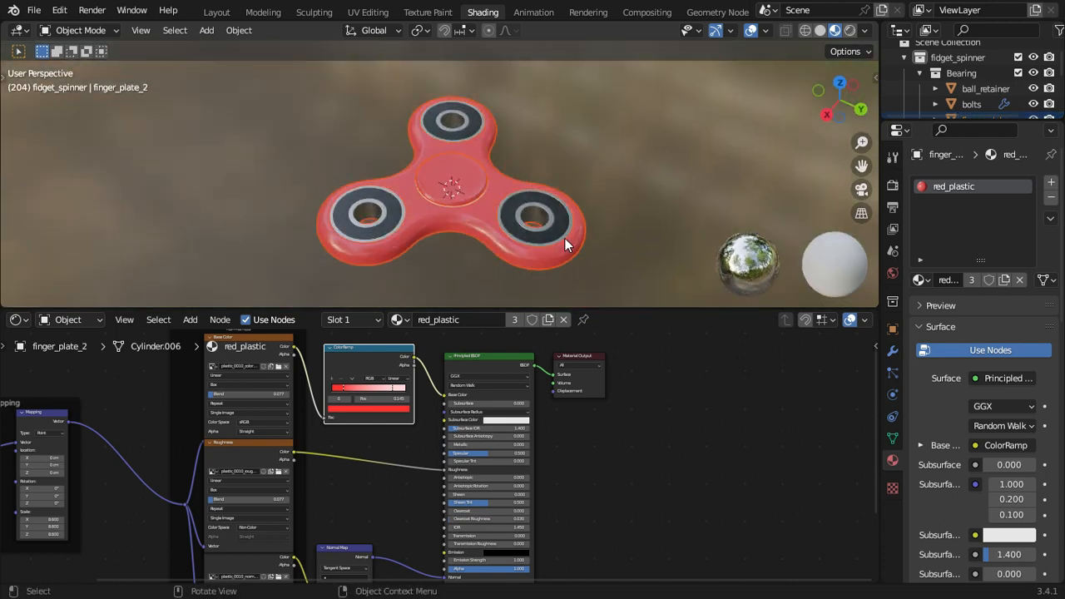
{"action": "key", "text": "h"}
Step: Select the central bearing's rings object and switch to the UV Editing workspace
{"action": "scroll", "coordinate": [504, 209], "scroll_direction": "up", "scroll_amount": 8}
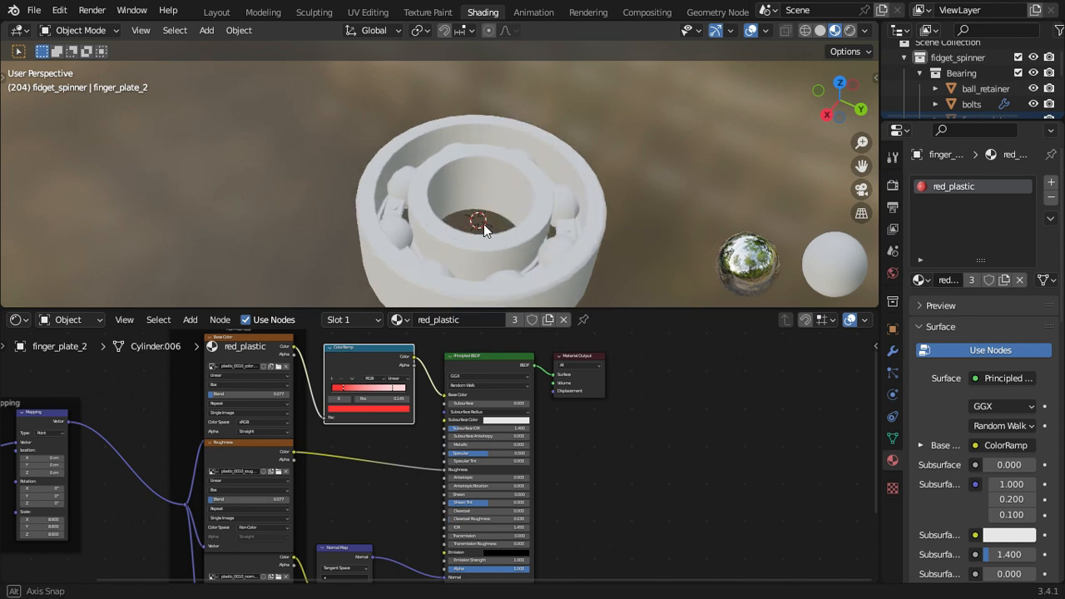
{"action": "middle_click_drag", "start_coordinate": [503, 232], "coordinate": [527, 164], "text": "shift"}
{"action": "left_click", "coordinate": [513, 200]}
{"action": "left_click", "coordinate": [564, 136]}
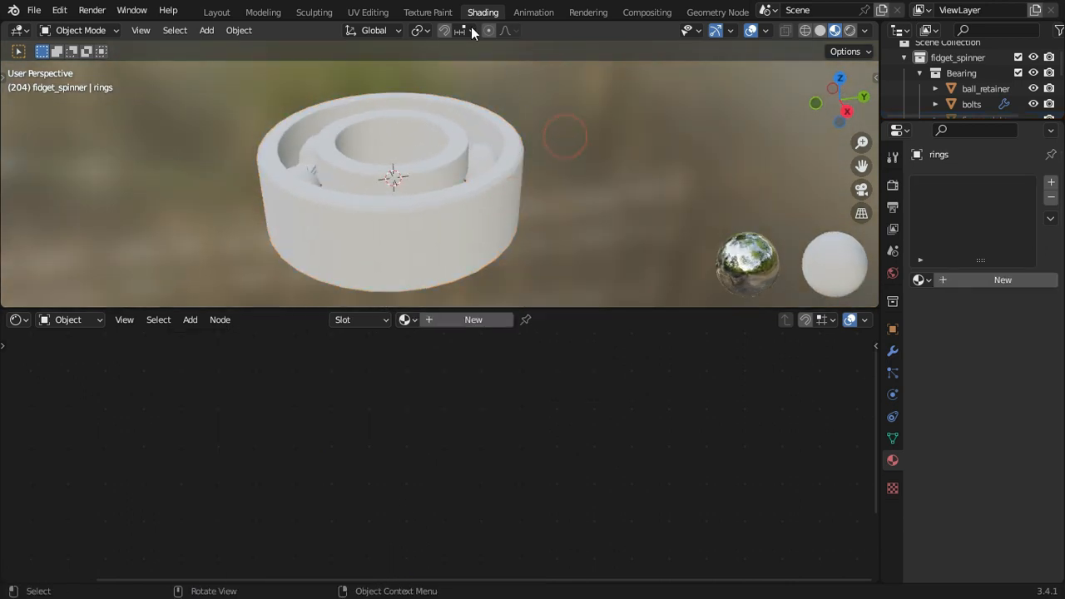
{"action": "left_click", "coordinate": [367, 13]}
Step: Leave edit mode, reveal all hidden objects and exit local view
{"action": "scroll", "coordinate": [285, 320], "scroll_direction": "up", "scroll_amount": 7}
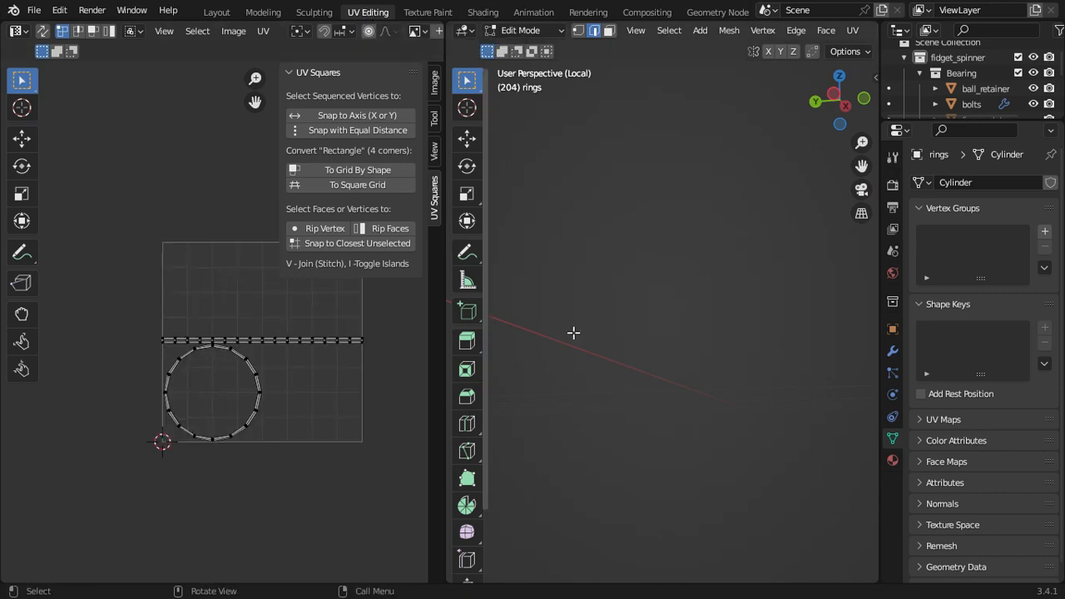
{"action": "middle_click_drag", "start_coordinate": [581, 255], "coordinate": [673, 411]}
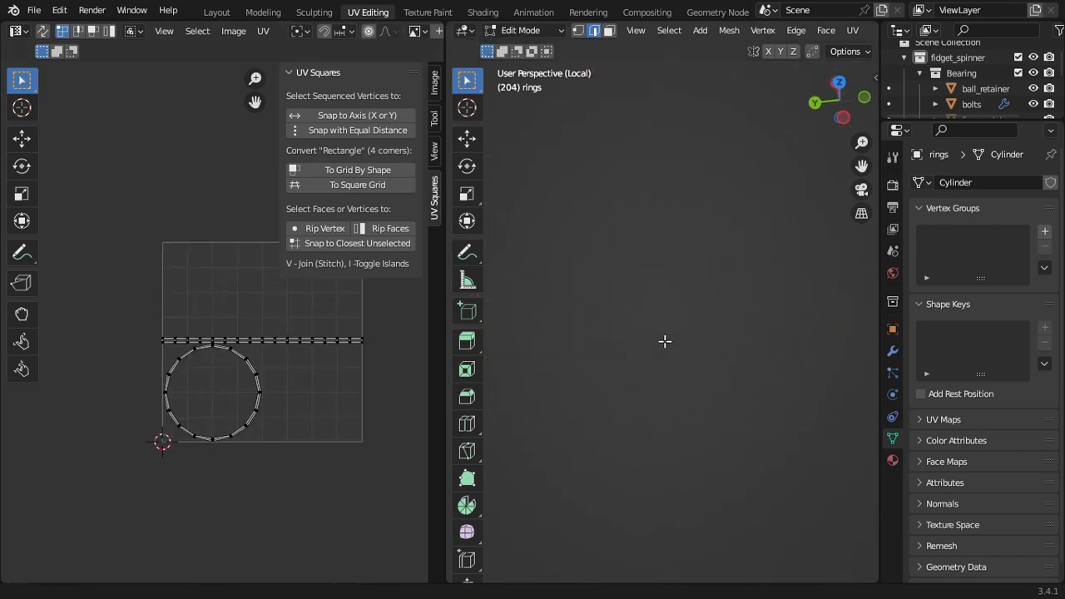
{"action": "key", "text": "Tab"}
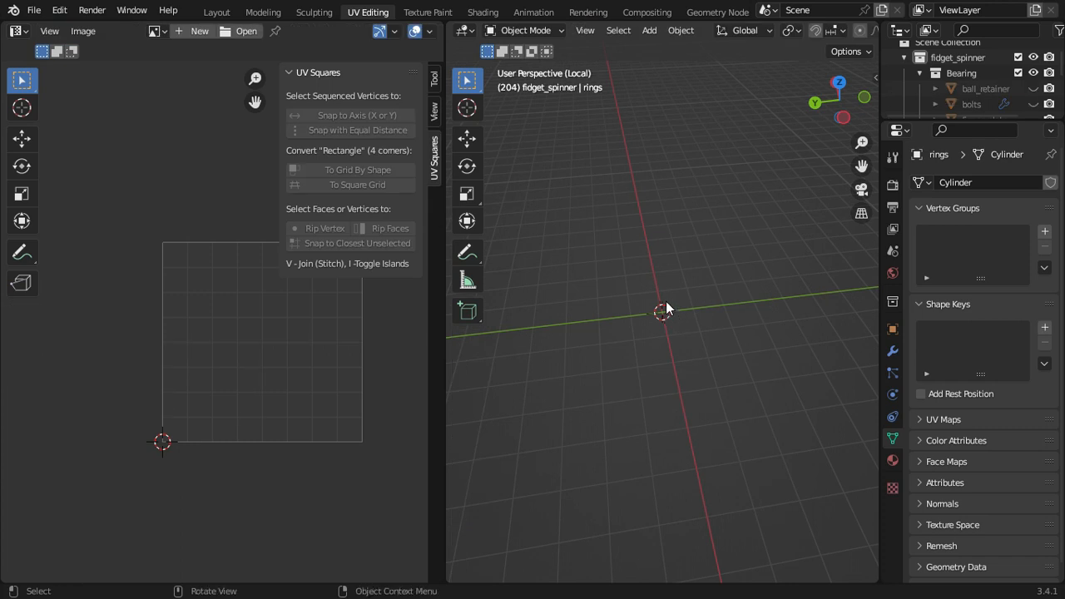
{"action": "key", "text": "alt+h"}
{"action": "scroll", "coordinate": [692, 328], "scroll_direction": "up", "scroll_amount": 15}
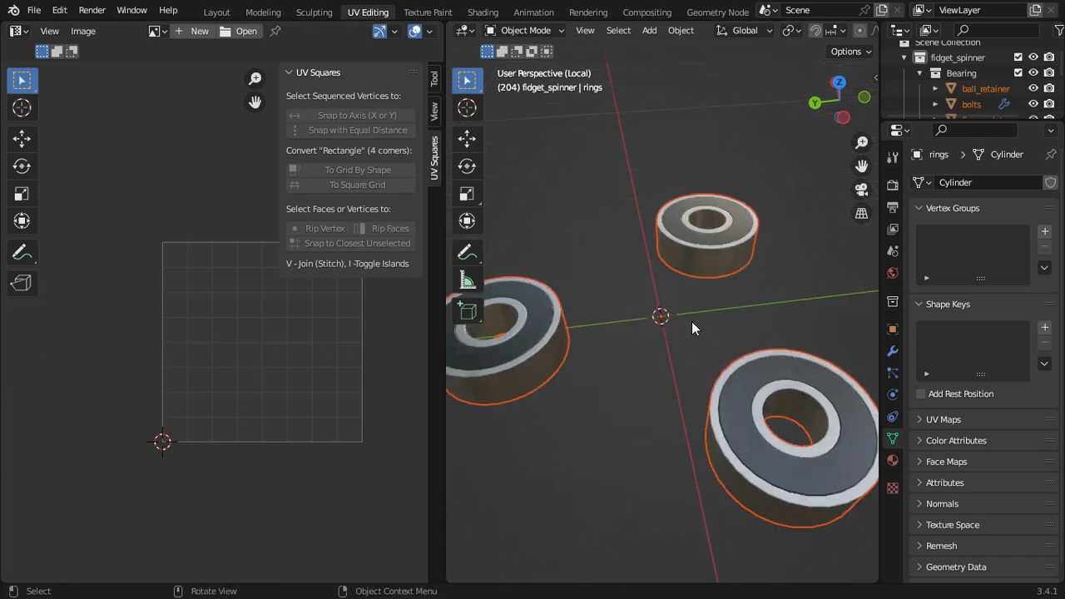
{"action": "scroll", "coordinate": [690, 328], "scroll_direction": "down", "scroll_amount": 1}
{"action": "left_click", "coordinate": [696, 272]}
{"action": "key", "text": "slash"}
Step: Hide the finger plates, spinner body and outer weights surrounding the central bearing
{"action": "middle_click_drag", "start_coordinate": [698, 274], "coordinate": [674, 336]}
{"action": "scroll", "coordinate": [636, 295], "scroll_direction": "up", "scroll_amount": 1}
{"action": "left_click", "coordinate": [649, 311]}
{"action": "key", "text": "h"}
{"action": "scroll", "coordinate": [653, 310], "scroll_direction": "up", "scroll_amount": 3}
{"action": "scroll", "coordinate": [676, 312], "scroll_direction": "down", "scroll_amount": 3}
{"action": "key", "text": "KP_7"}
{"action": "scroll", "coordinate": [706, 308], "scroll_direction": "down", "scroll_amount": 1}
{"action": "left_click_drag", "start_coordinate": [580, 124], "coordinate": [773, 236]}
{"action": "key", "text": "h"}
{"action": "middle_click_drag", "start_coordinate": [751, 256], "coordinate": [681, 207]}
{"action": "scroll", "coordinate": [684, 218], "scroll_direction": "up", "scroll_amount": 3}
{"action": "middle_click_drag", "start_coordinate": [713, 323], "coordinate": [681, 250]}
{"action": "left_click", "coordinate": [670, 346]}
{"action": "middle_click_drag", "start_coordinate": [664, 299], "coordinate": [686, 337]}
{"action": "key", "text": "h"}
Step: Start editing the bearing rings' mesh and check the object's scale in its transform properties
{"action": "left_click", "coordinate": [644, 357]}
{"action": "mouse_move", "coordinate": [686, 336]}
{"action": "middle_mouse_down"}
{"action": "mouse_move", "coordinate": [686, 353]}
{"action": "mouse_move", "coordinate": [683, 303]}
{"action": "mouse_move", "coordinate": [746, 291]}
{"action": "middle_mouse_up"}
{"action": "key", "text": "z"}
{"action": "left_click", "coordinate": [735, 318]}
{"action": "key", "text": "Tab"}
{"action": "left_click", "coordinate": [706, 187]}
{"action": "middle_click_drag", "start_coordinate": [705, 188], "coordinate": [690, 238]}
{"action": "key", "text": "n"}
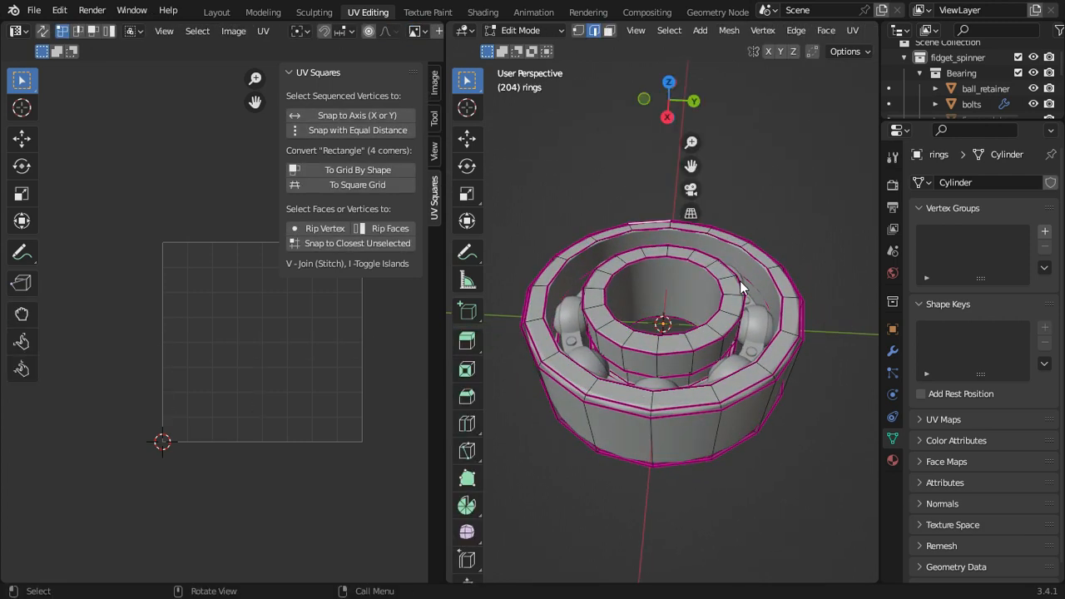
{"action": "key", "text": "Tab"}
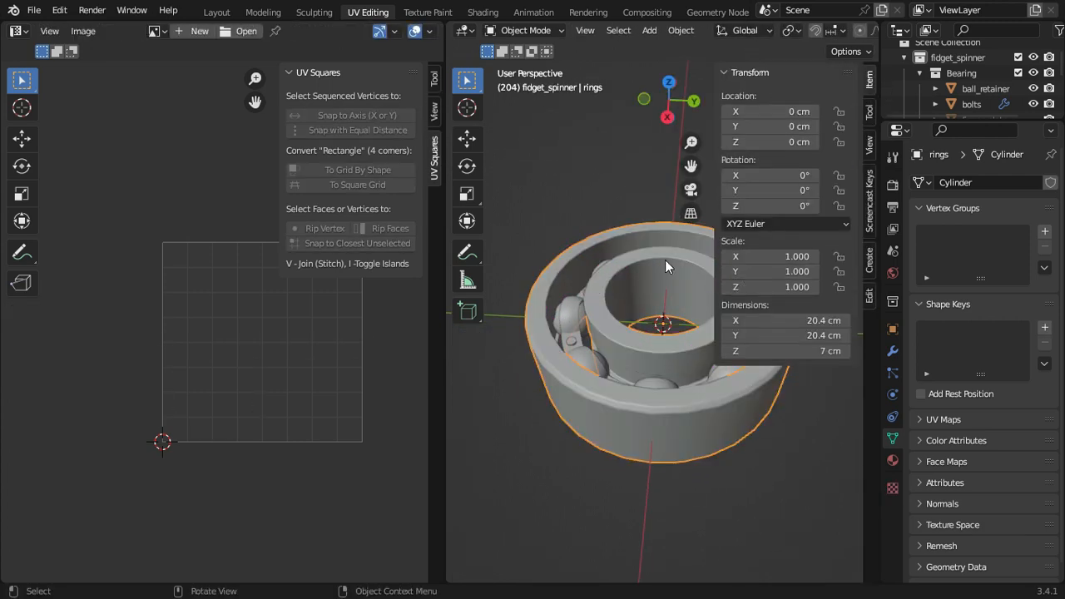
{"action": "key", "text": "Tab"}
{"action": "key", "text": "n"}
{"action": "middle_click_drag", "start_coordinate": [630, 283], "coordinate": [621, 195]}
Step: Select all sharp edges of the bearing rings and mark them as seams
{"action": "key", "text": "a"}
{"action": "key", "text": "alt+a"}
{"action": "scroll", "coordinate": [653, 279], "scroll_direction": "down", "scroll_amount": 3}
{"action": "middle_click_drag", "start_coordinate": [667, 283], "coordinate": [692, 331]}
{"action": "key", "text": "alt+z"}
{"action": "key", "text": "alt+z"}
{"action": "left_click", "coordinate": [594, 32]}
{"action": "left_click", "coordinate": [669, 30]}
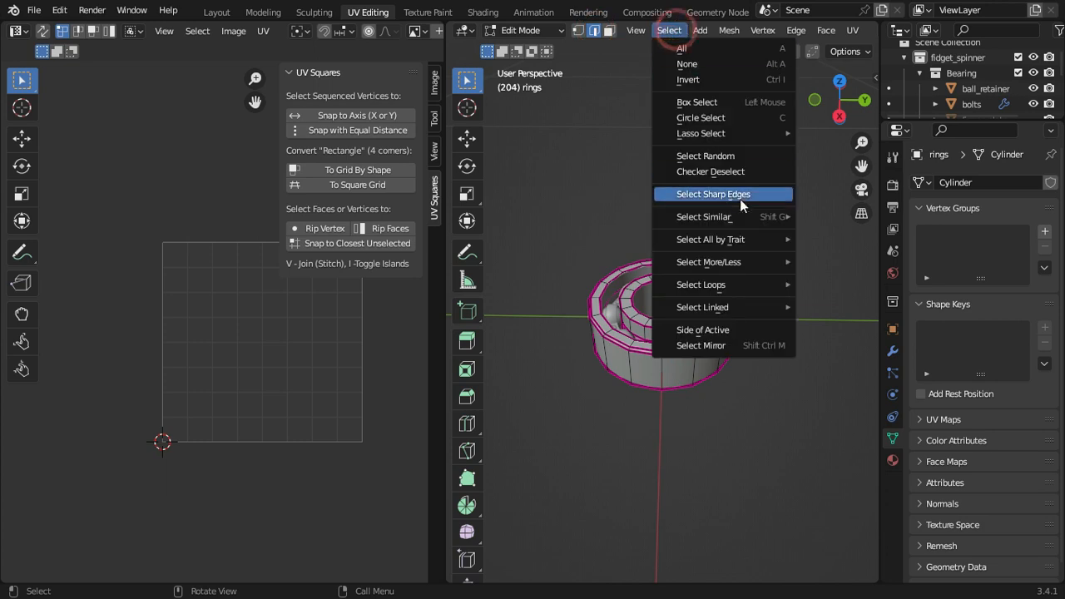
{"action": "left_click", "coordinate": [739, 199]}
{"action": "middle_click_drag", "start_coordinate": [616, 223], "coordinate": [689, 277]}
{"action": "scroll", "coordinate": [686, 279], "scroll_direction": "up", "scroll_amount": 3}
{"action": "scroll", "coordinate": [686, 279], "scroll_direction": "up", "scroll_amount": 2}
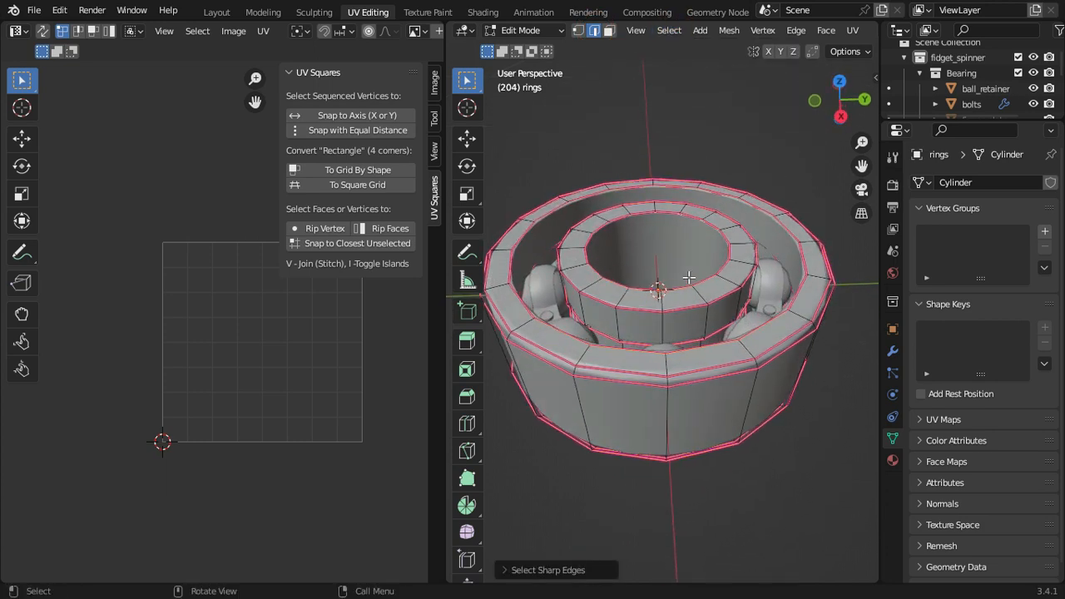
{"action": "scroll", "coordinate": [679, 261], "scroll_direction": "down", "scroll_amount": 2}
{"action": "key", "text": "ctrl+e"}
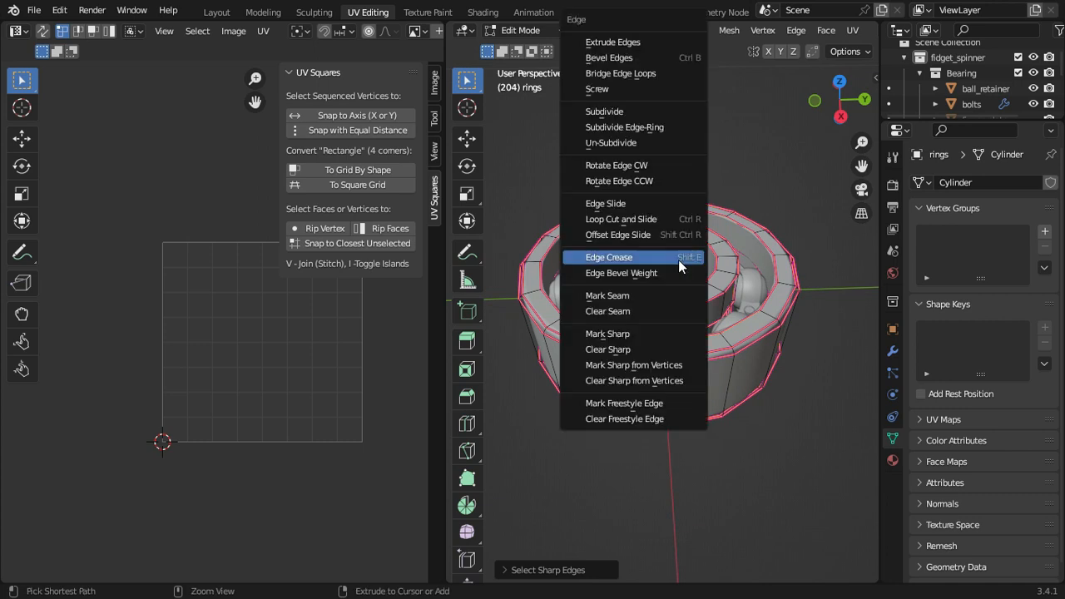
{"action": "left_click", "coordinate": [634, 299]}
{"action": "middle_click_drag", "start_coordinate": [634, 302], "coordinate": [632, 318]}
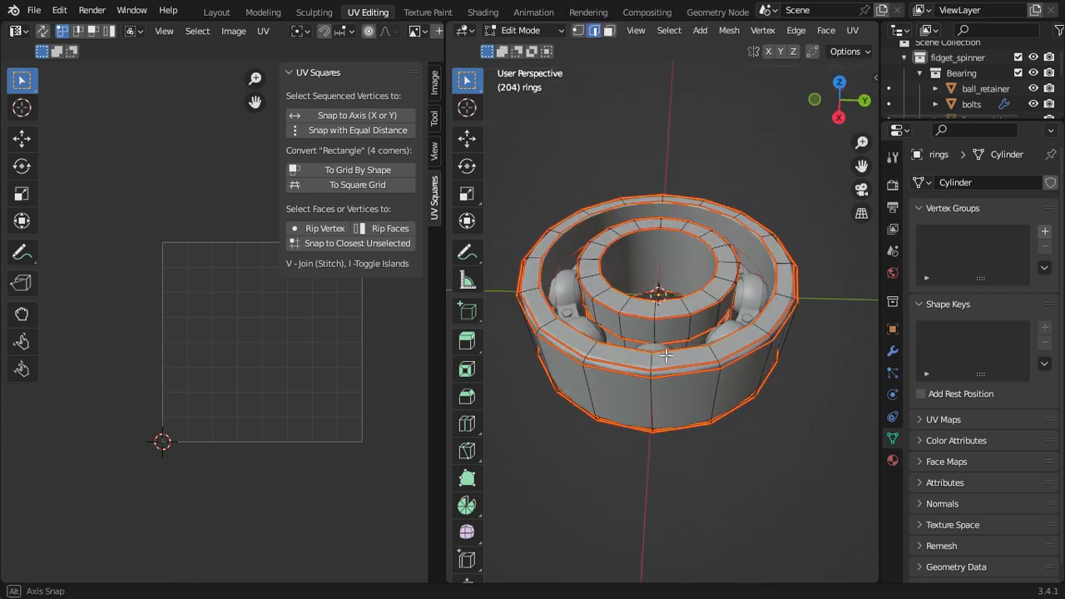
Step: Add a crossing line of edges around each ring's profile to the selection and mark the edges as seams
{"action": "scroll", "coordinate": [632, 320], "scroll_direction": "up", "scroll_amount": 3}
{"action": "scroll", "coordinate": [632, 318], "scroll_direction": "up", "scroll_amount": 4}
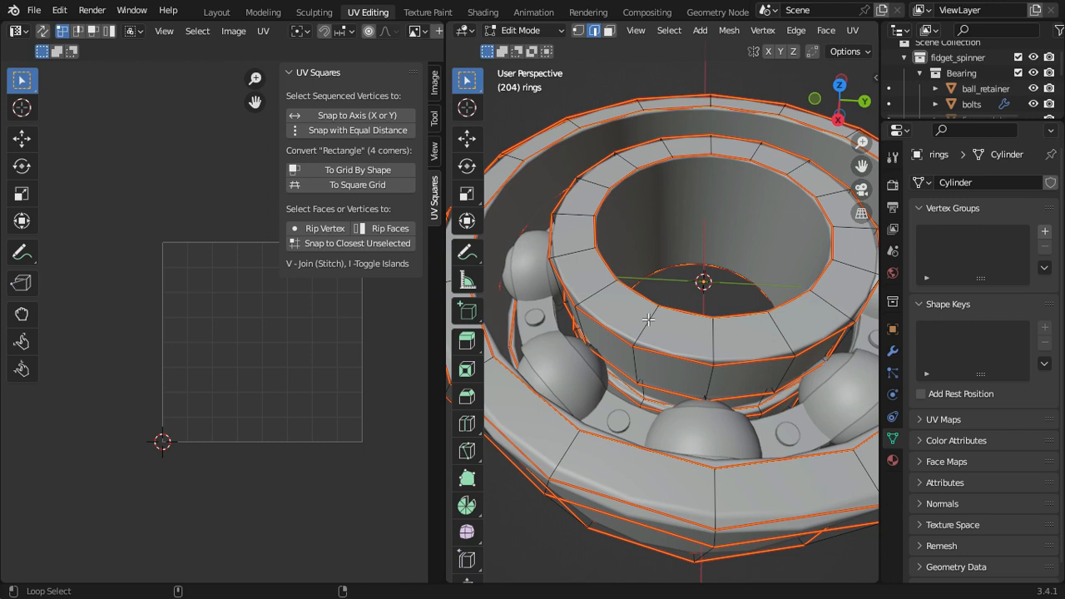
{"action": "middle_click_drag", "start_coordinate": [659, 361], "coordinate": [685, 298], "text": "shift"}
{"action": "left_click", "coordinate": [610, 346], "text": "alt+shift"}
{"action": "scroll", "coordinate": [697, 345], "scroll_direction": "down", "scroll_amount": 2}
{"action": "mouse_move", "coordinate": [697, 344]}
{"action": "middle_mouse_down"}
{"action": "mouse_move", "coordinate": [694, 304]}
{"action": "mouse_move", "coordinate": [681, 332]}
{"action": "middle_mouse_up"}
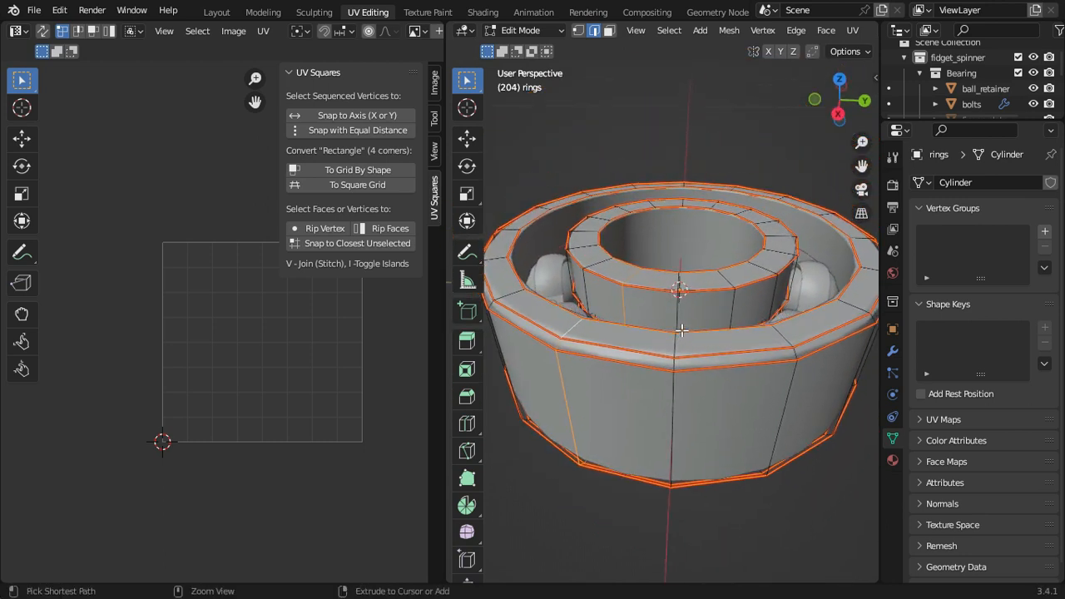
{"action": "key", "text": "ctrl+e"}
{"action": "left_click", "coordinate": [659, 329]}
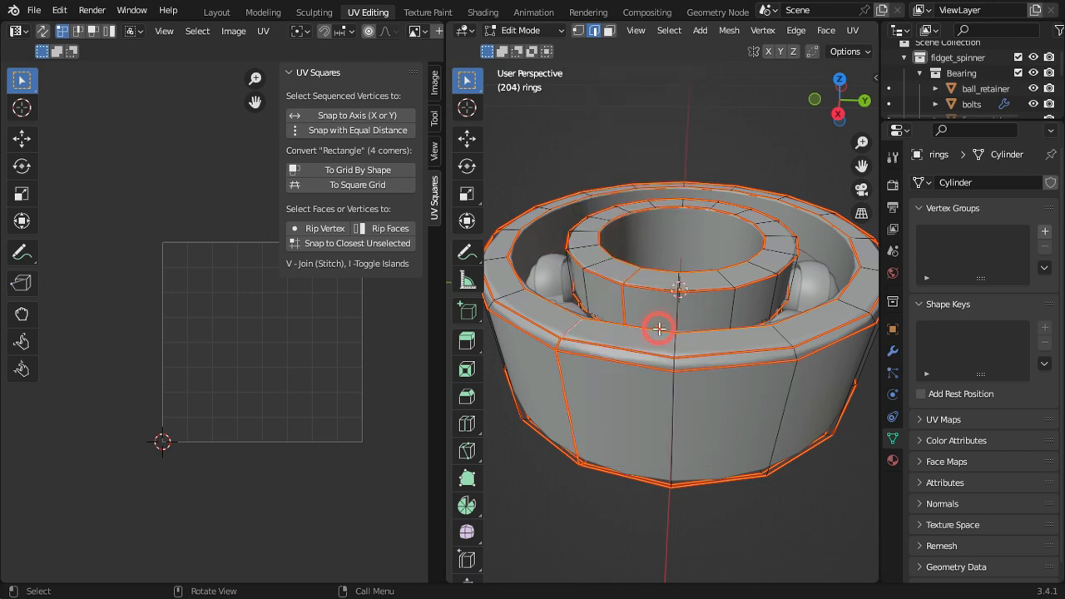
Step: Select the whole rings mesh and unwrap it with Unwrap
{"action": "key", "text": "a"}
{"action": "scroll", "coordinate": [705, 332], "scroll_direction": "down", "scroll_amount": 2}
{"action": "key", "text": "u"}
{"action": "left_click", "coordinate": [690, 332]}
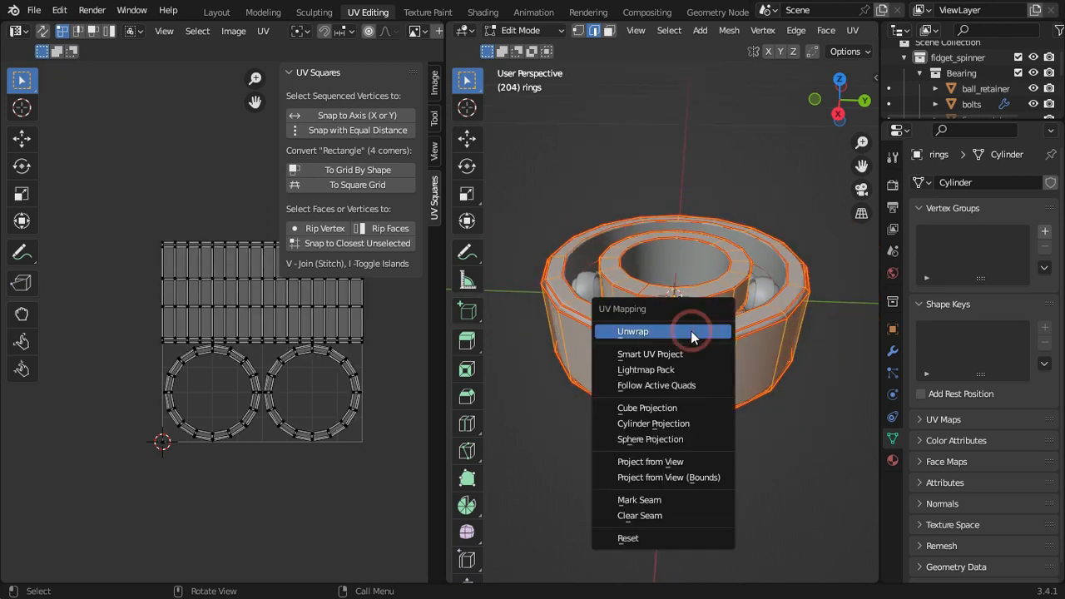
{"action": "scroll", "coordinate": [309, 417], "scroll_direction": "up", "scroll_amount": 4}
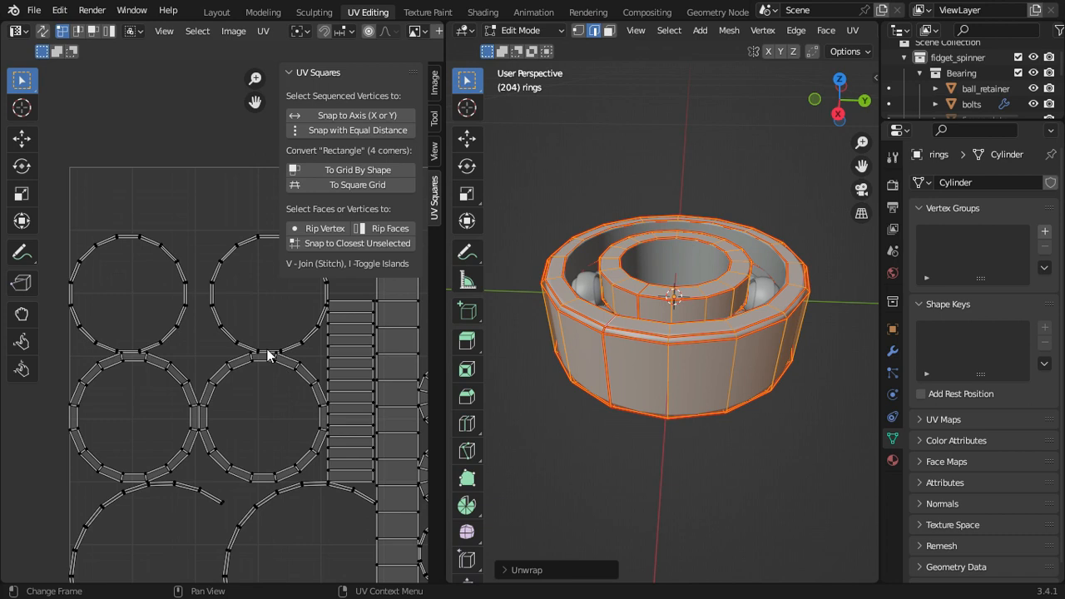
{"action": "scroll", "coordinate": [267, 355], "scroll_direction": "down", "scroll_amount": 2}
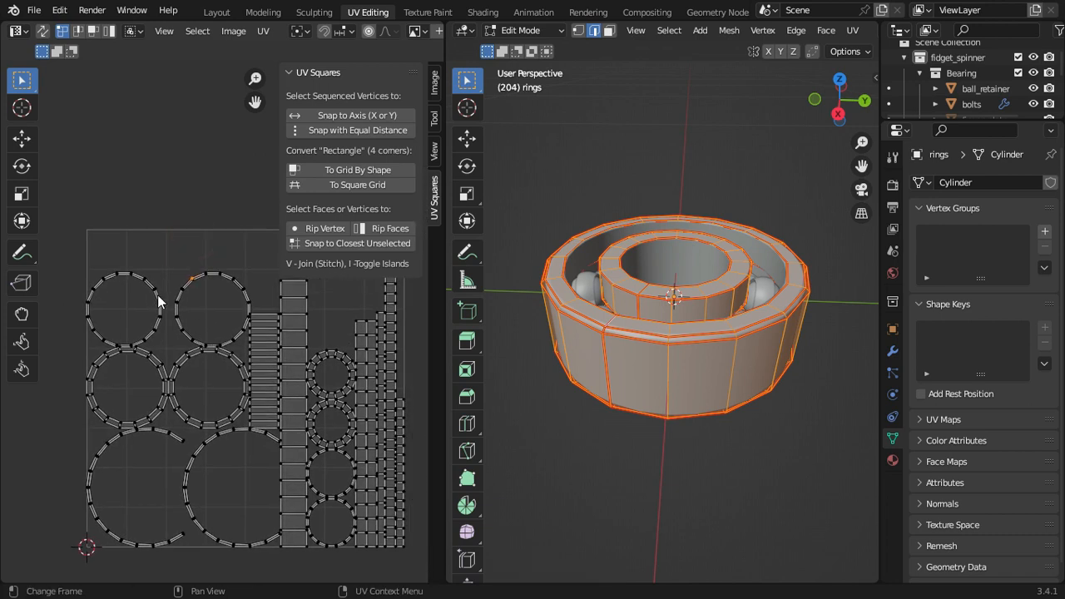
Step: Select the circular UV islands of the rings and straighten them into strips with UV Squares
{"action": "key", "text": "l"}
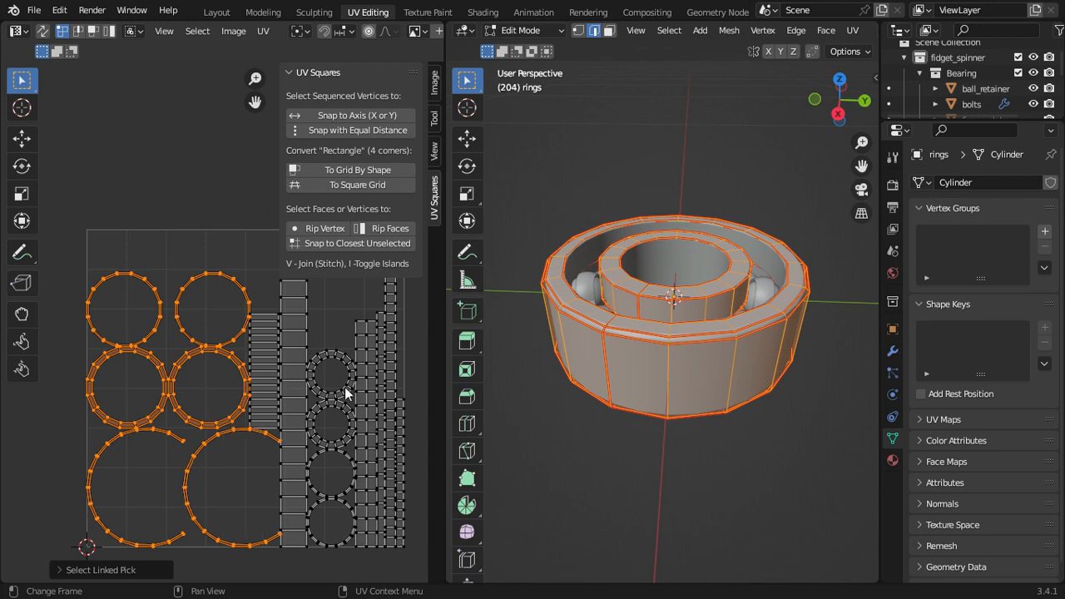
{"action": "key", "text": "l"}
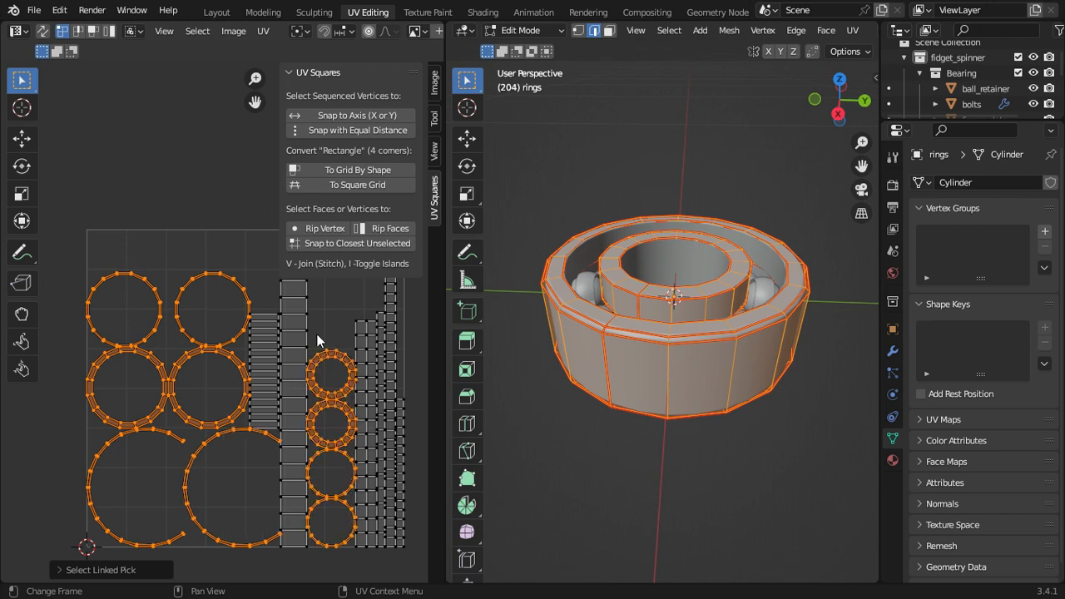
{"action": "scroll", "coordinate": [230, 335], "scroll_direction": "down", "scroll_amount": 4}
{"action": "scroll", "coordinate": [293, 361], "scroll_direction": "up", "scroll_amount": 2}
{"action": "middle_click_drag", "start_coordinate": [284, 358], "coordinate": [312, 256]}
{"action": "key", "text": "n"}
{"action": "scroll", "coordinate": [272, 306], "scroll_direction": "up", "scroll_amount": 1}
Step: Select all of the rings' UVs, pack the islands and leave edit mode
{"action": "key", "text": "a"}
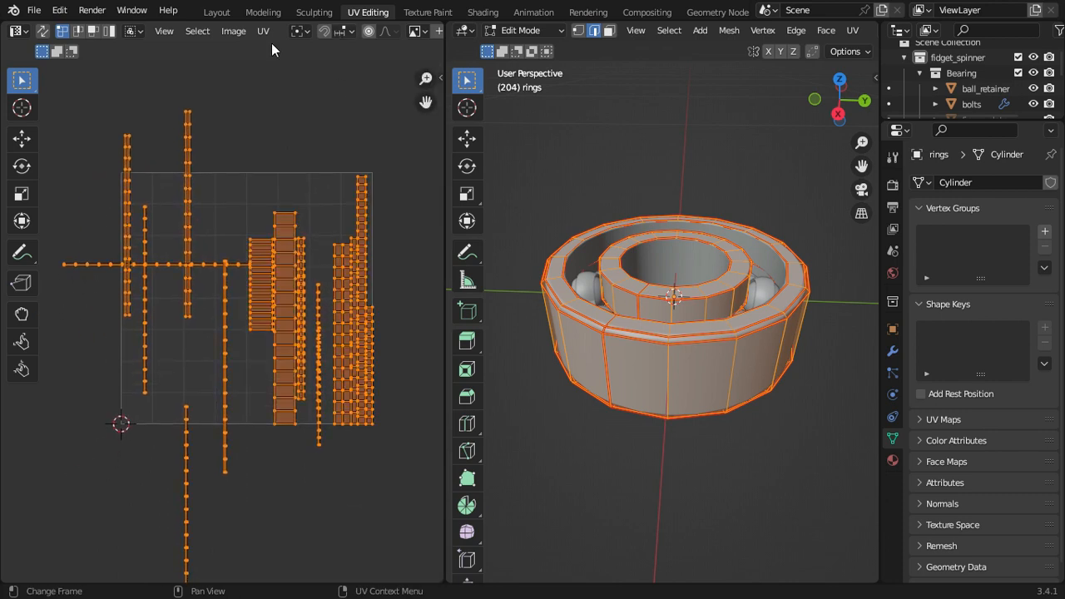
{"action": "left_click", "coordinate": [263, 31]}
{"action": "left_click", "coordinate": [305, 303]}
{"action": "left_click", "coordinate": [302, 149]}
{"action": "middle_click_drag", "start_coordinate": [695, 184], "coordinate": [682, 261]}
{"action": "key", "text": "Tab"}
{"action": "scroll", "coordinate": [658, 279], "scroll_direction": "up", "scroll_amount": 2}
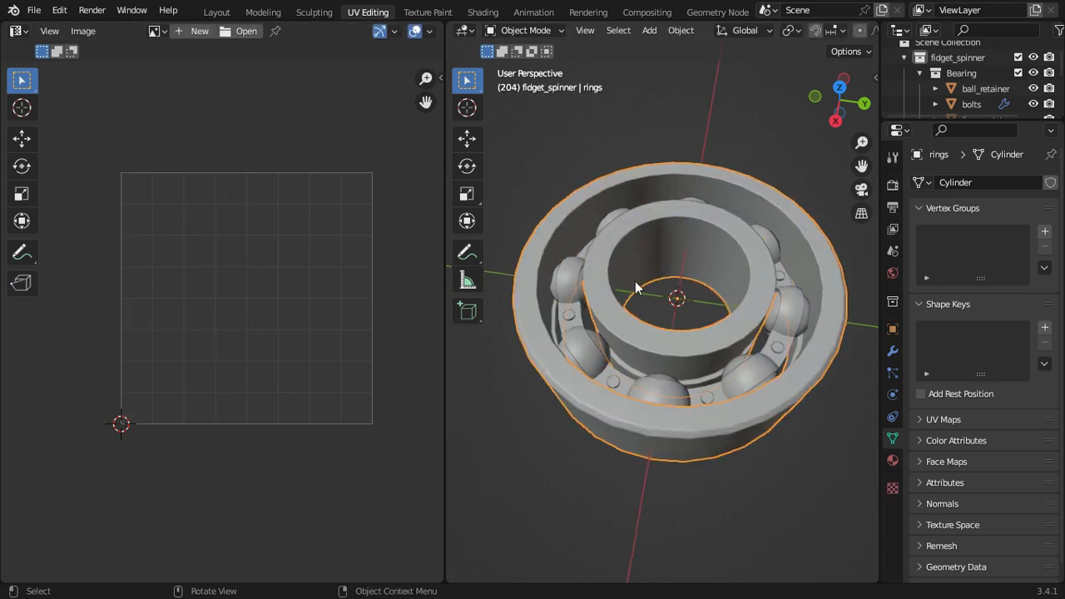
Step: Select the ball retainer between the rings, enter edit mode and select its whole mesh
{"action": "middle_click_drag", "start_coordinate": [612, 286], "coordinate": [661, 283], "text": "shift"}
{"action": "scroll", "coordinate": [607, 266], "scroll_direction": "up", "scroll_amount": 2}
{"action": "left_click", "coordinate": [601, 259]}
{"action": "middle_click_drag", "start_coordinate": [610, 255], "coordinate": [552, 298]}
{"action": "scroll", "coordinate": [677, 290], "scroll_direction": "up", "scroll_amount": 2}
{"action": "key", "text": "Tab"}
{"action": "scroll", "coordinate": [649, 298], "scroll_direction": "down", "scroll_amount": 4}
{"action": "scroll", "coordinate": [678, 308], "scroll_direction": "up", "scroll_amount": 2}
{"action": "scroll", "coordinate": [577, 361], "scroll_direction": "up", "scroll_amount": 3}
{"action": "middle_click_drag", "start_coordinate": [686, 311], "coordinate": [665, 321]}
{"action": "scroll", "coordinate": [578, 361], "scroll_direction": "up", "scroll_amount": 1}
{"action": "middle_click_drag", "start_coordinate": [587, 319], "coordinate": [676, 337], "text": "shift"}
{"action": "middle_click_drag", "start_coordinate": [676, 336], "coordinate": [696, 331]}
{"action": "key", "text": "a"}
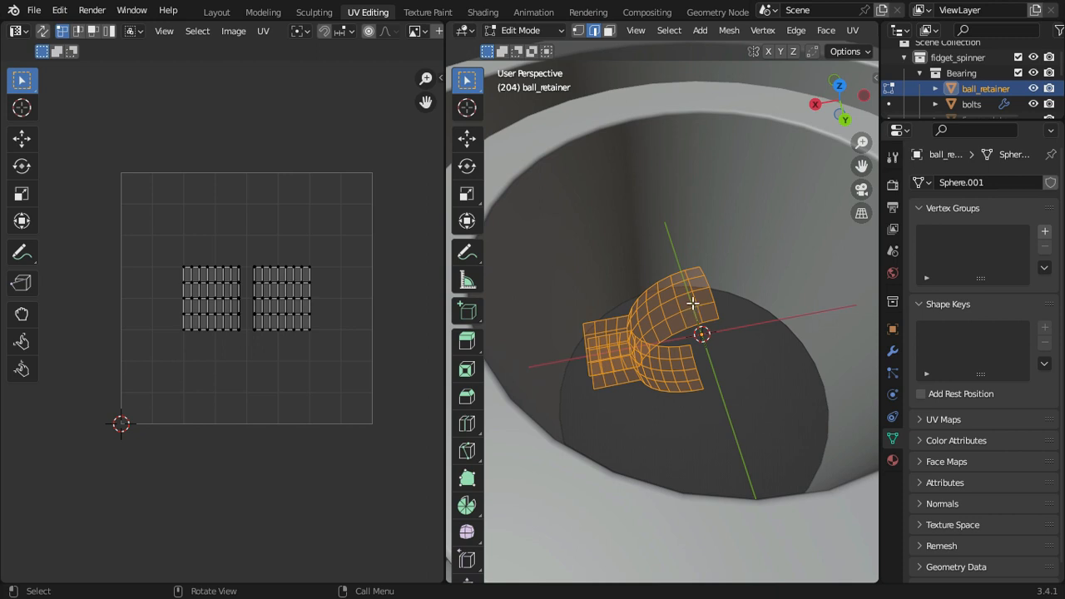
Step: Check the ball retainer's object scale in its transform properties and return to editing its mesh
{"action": "key", "text": "n"}
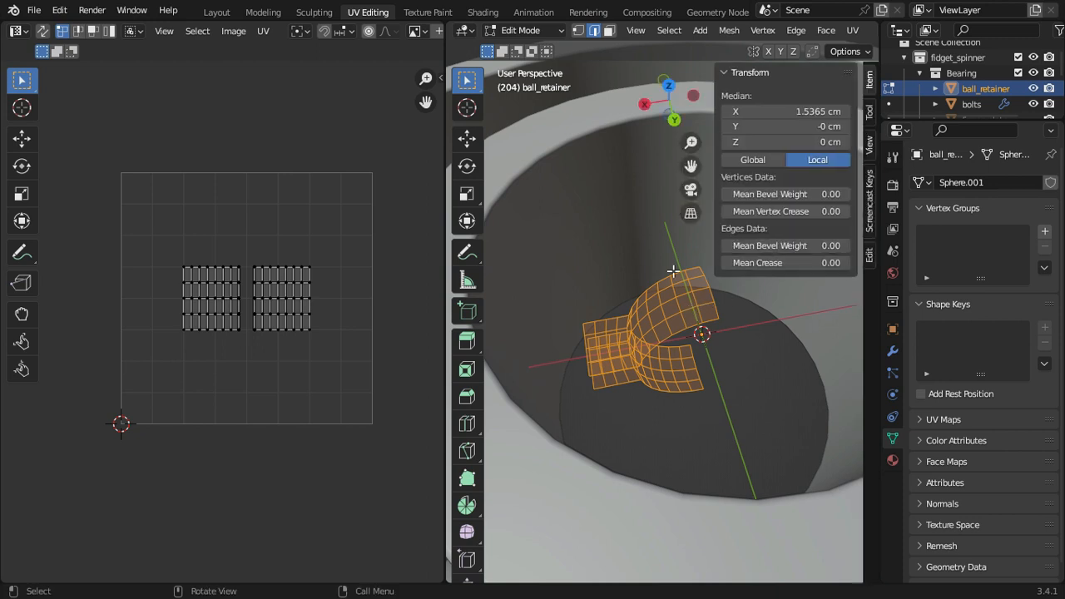
{"action": "key", "text": "Tab"}
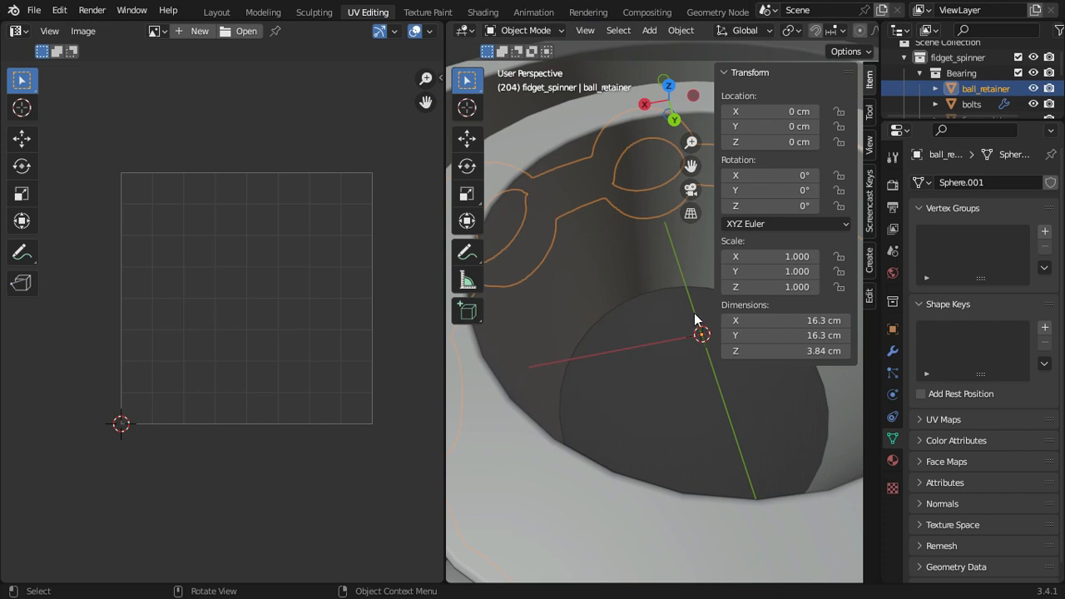
{"action": "key", "text": "Tab"}
{"action": "key", "text": "KP_Decimal"}
{"action": "key", "text": "n"}
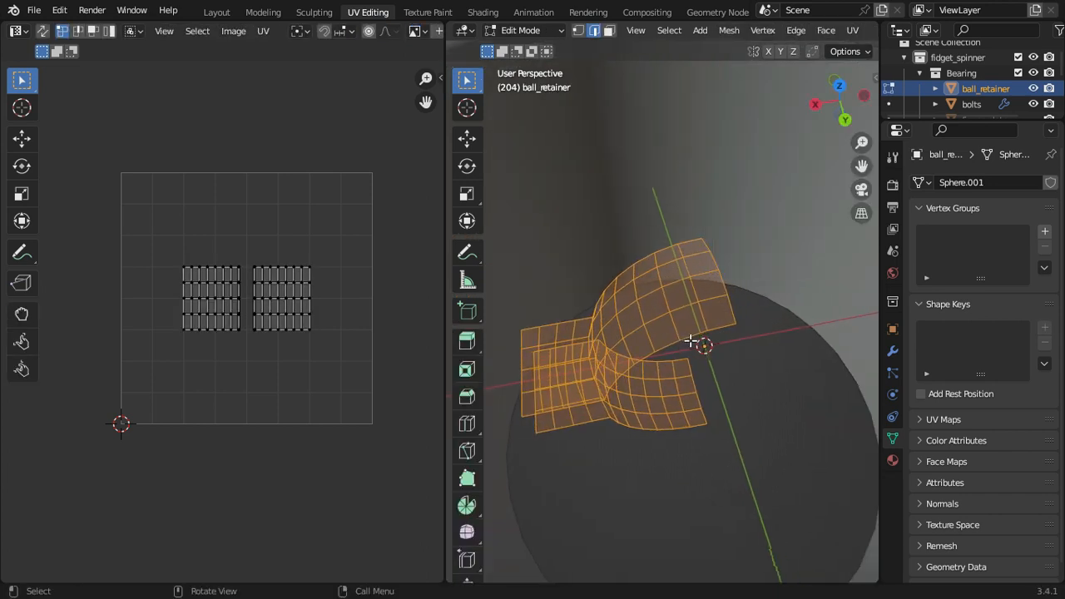
Step: Try a Smart UV Project on the ball retainer's mesh
{"action": "scroll", "coordinate": [690, 340], "scroll_direction": "down", "scroll_amount": 5}
{"action": "key", "text": "u"}
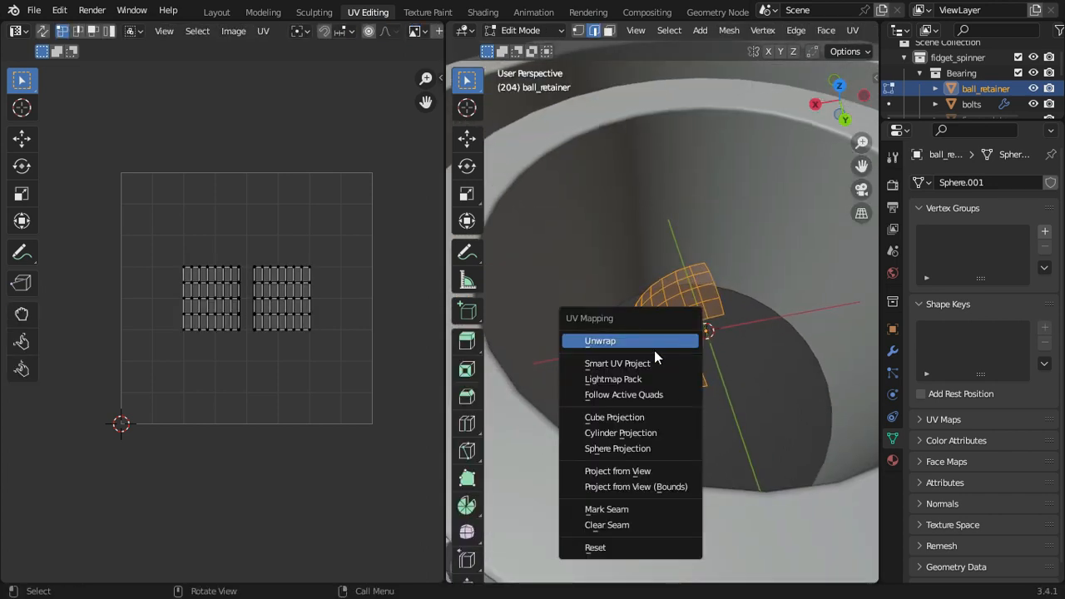
{"action": "left_click", "coordinate": [650, 363]}
{"action": "left_click", "coordinate": [646, 503]}
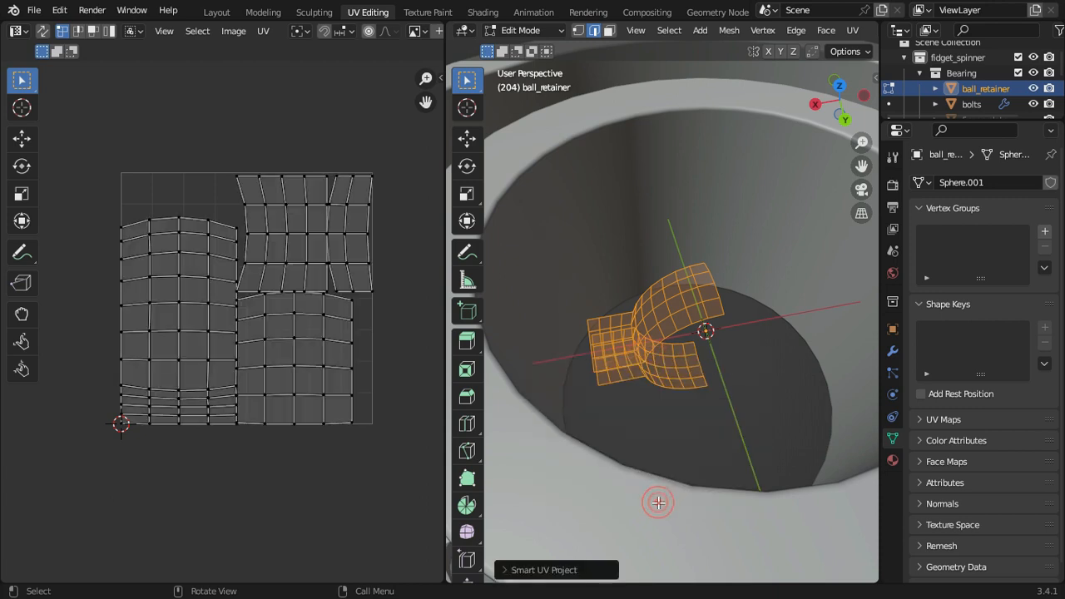
Step: Unwrap the ball retainer's mesh with the standard Unwrap
{"action": "middle_click_drag", "start_coordinate": [658, 431], "coordinate": [666, 361]}
{"action": "key", "text": "u"}
{"action": "left_click", "coordinate": [637, 339]}
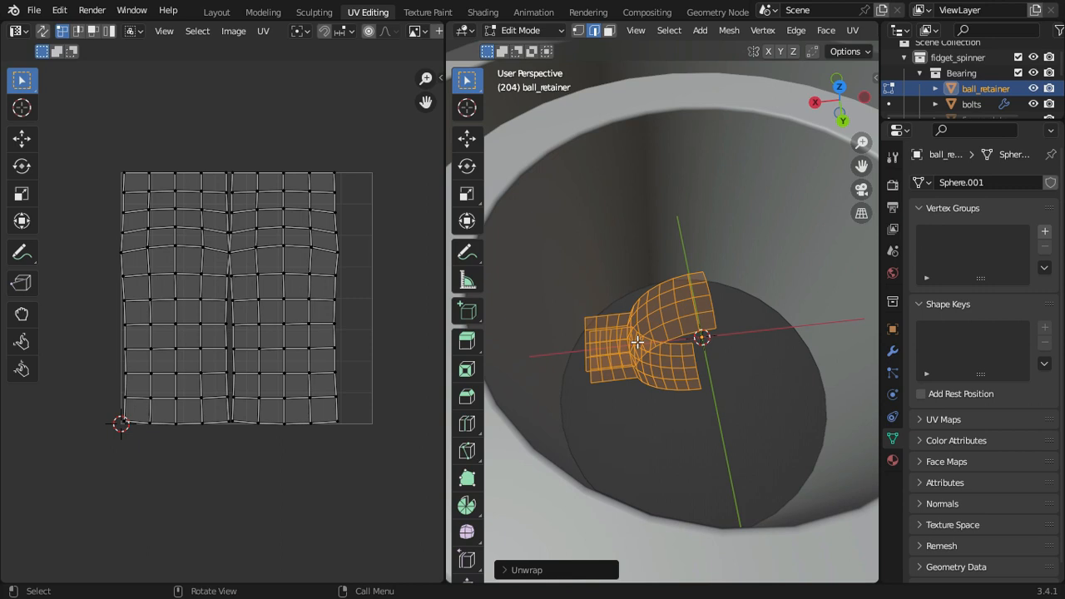
Step: Leave the ball retainer's edit mode, then select the bolts between the rings and enter their edit mode
{"action": "scroll", "coordinate": [647, 369], "scroll_direction": "down", "scroll_amount": 4}
{"action": "mouse_move", "coordinate": [647, 368]}
{"action": "middle_mouse_down"}
{"action": "mouse_move", "coordinate": [658, 364]}
{"action": "mouse_move", "coordinate": [626, 310]}
{"action": "mouse_move", "coordinate": [630, 378]}
{"action": "middle_mouse_up"}
{"action": "scroll", "coordinate": [618, 294], "scroll_direction": "down", "scroll_amount": 3}
{"action": "key", "text": "Tab"}
{"action": "scroll", "coordinate": [612, 333], "scroll_direction": "up", "scroll_amount": 1}
{"action": "middle_click_drag", "start_coordinate": [584, 299], "coordinate": [560, 331], "text": "shift"}
{"action": "scroll", "coordinate": [624, 335], "scroll_direction": "up", "scroll_amount": 1}
{"action": "left_click", "coordinate": [619, 336]}
{"action": "key", "text": "Tab"}
Step: Select the bolt's whole mesh to bring up its UV layout
{"action": "scroll", "coordinate": [635, 335], "scroll_direction": "up", "scroll_amount": 1}
{"action": "scroll", "coordinate": [665, 338], "scroll_direction": "down", "scroll_amount": 5}
{"action": "scroll", "coordinate": [709, 320], "scroll_direction": "up", "scroll_amount": 3}
{"action": "middle_click_drag", "start_coordinate": [612, 428], "coordinate": [678, 320], "text": "shift"}
{"action": "scroll", "coordinate": [685, 365], "scroll_direction": "up", "scroll_amount": 2}
{"action": "middle_click_drag", "start_coordinate": [659, 391], "coordinate": [708, 358], "text": "shift"}
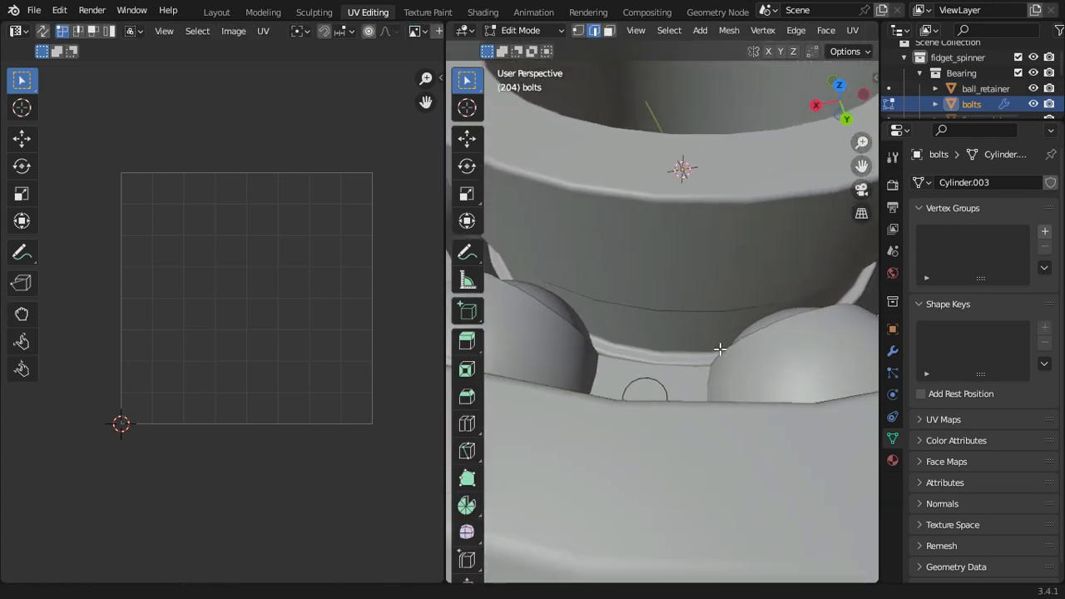
{"action": "scroll", "coordinate": [710, 364], "scroll_direction": "down", "scroll_amount": 2}
{"action": "key", "text": "a"}
{"action": "key", "text": "alt+z"}
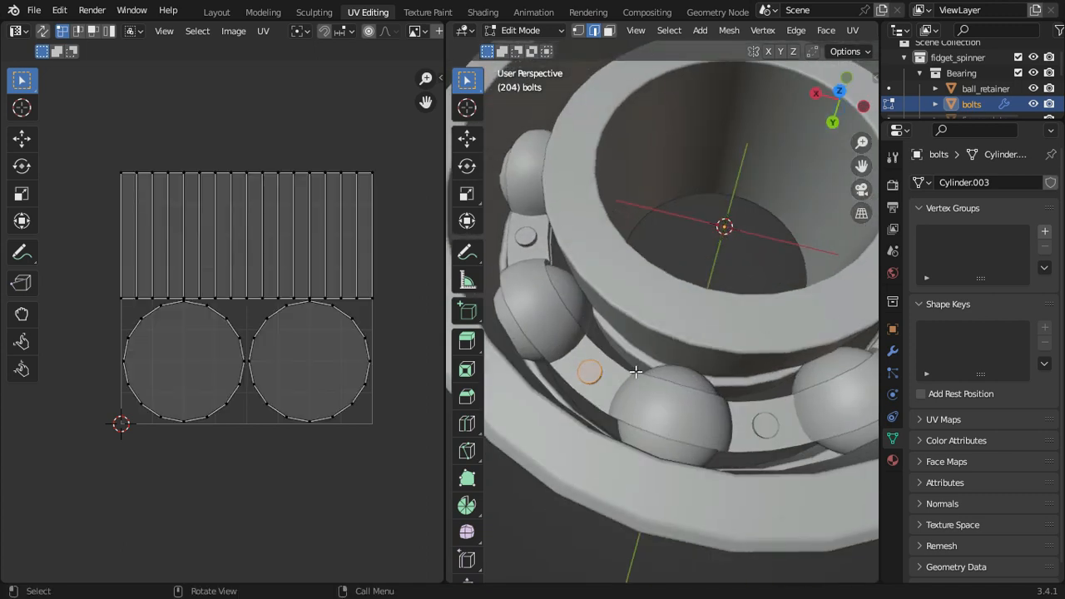
Step: Isolate the bolts in local view and examine the bolt cylinder against its UV layout
{"action": "key", "text": "KP_Divide"}
{"action": "middle_click_drag", "start_coordinate": [630, 366], "coordinate": [645, 303]}
{"action": "scroll", "coordinate": [593, 376], "scroll_direction": "up", "scroll_amount": 1}
{"action": "middle_click_drag", "start_coordinate": [582, 388], "coordinate": [682, 247], "text": "shift"}
{"action": "scroll", "coordinate": [660, 316], "scroll_direction": "up", "scroll_amount": 3}
{"action": "middle_click_drag", "start_coordinate": [659, 321], "coordinate": [681, 291]}
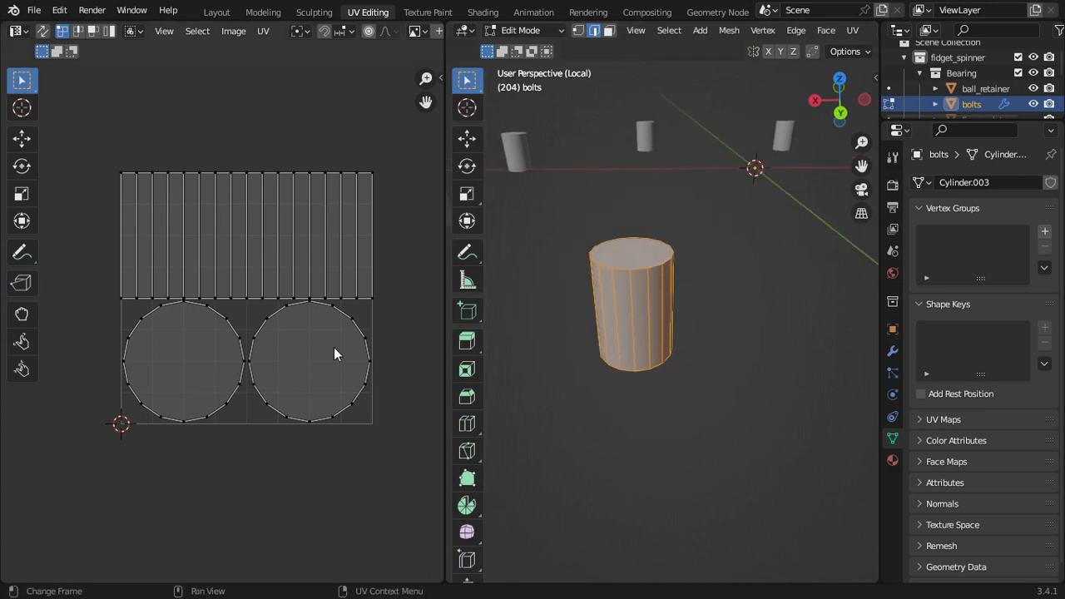
{"action": "scroll", "coordinate": [637, 330], "scroll_direction": "down", "scroll_amount": 3}
{"action": "scroll", "coordinate": [637, 330], "scroll_direction": "down", "scroll_amount": 2}
Step: Leave the bolts' edit mode and local view, and select the metal balls
{"action": "key", "text": "Tab"}
{"action": "mouse_move", "coordinate": [633, 324]}
{"action": "middle_mouse_down"}
{"action": "mouse_move", "coordinate": [645, 291]}
{"action": "mouse_move", "coordinate": [632, 333]}
{"action": "middle_mouse_up"}
{"action": "key", "text": "slash"}
{"action": "scroll", "coordinate": [619, 316], "scroll_direction": "down", "scroll_amount": 4}
{"action": "middle_click_drag", "start_coordinate": [593, 258], "coordinate": [622, 268]}
{"action": "scroll", "coordinate": [715, 316], "scroll_direction": "up", "scroll_amount": 5}
{"action": "middle_click_drag", "start_coordinate": [609, 323], "coordinate": [717, 298], "text": "shift"}
{"action": "left_click", "coordinate": [789, 330]}
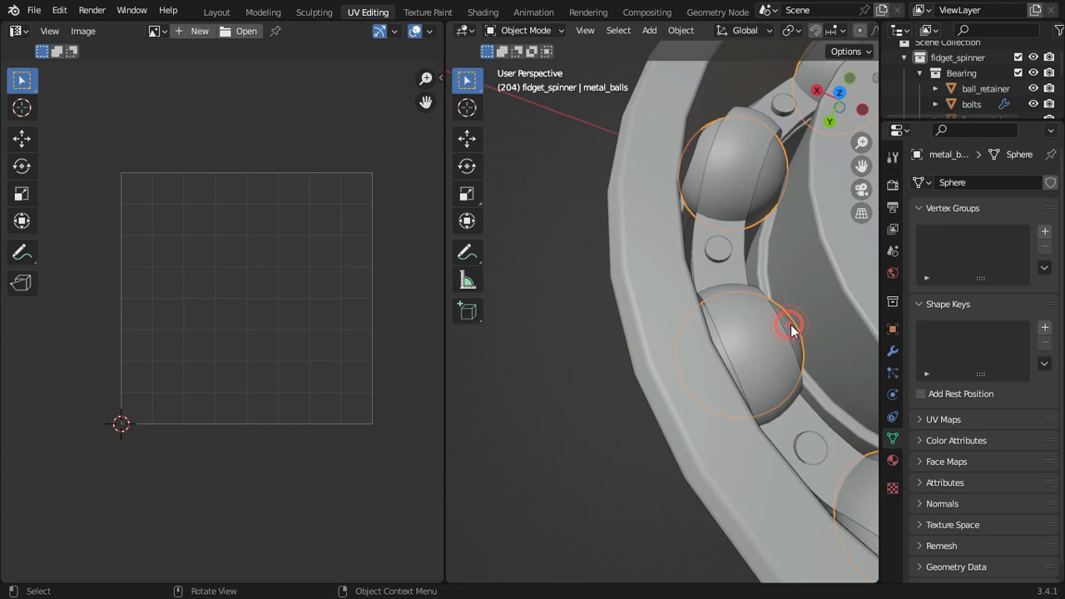
Step: Examine the UV layout of one metal ball's linked mesh and return to object mode
{"action": "key", "text": "Tab"}
{"action": "scroll", "coordinate": [819, 425], "scroll_direction": "down", "scroll_amount": 3}
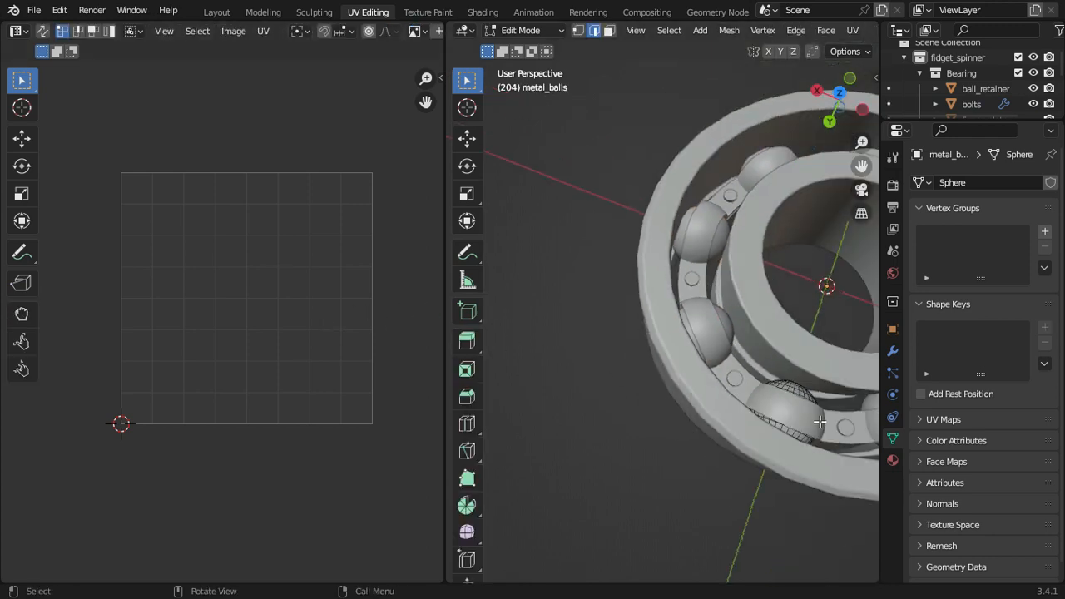
{"action": "key", "text": "l"}
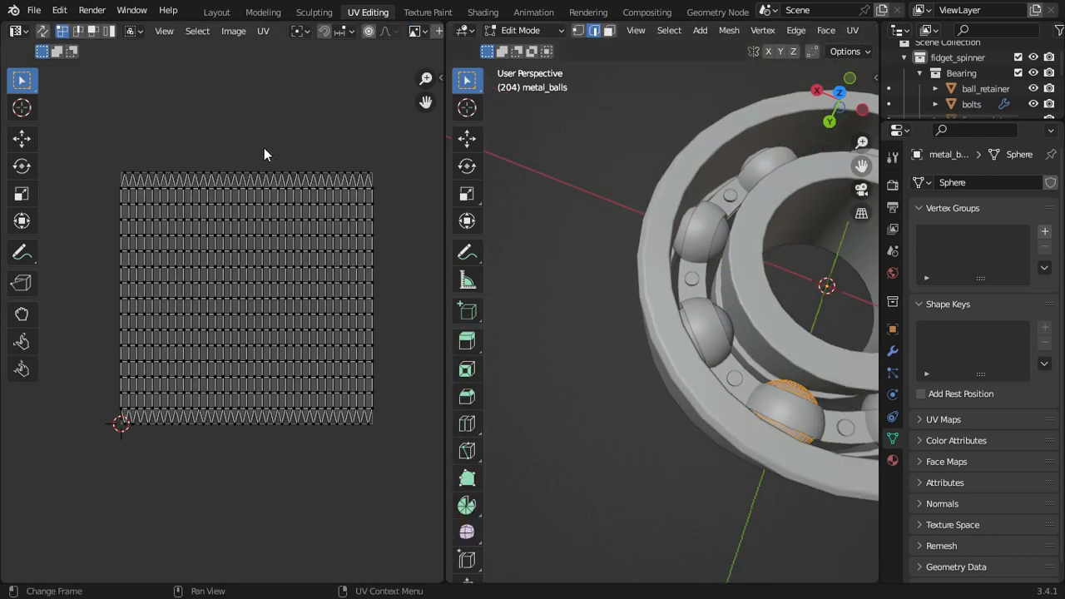
{"action": "key", "text": "Tab"}
{"action": "scroll", "coordinate": [699, 275], "scroll_direction": "down", "scroll_amount": 8}
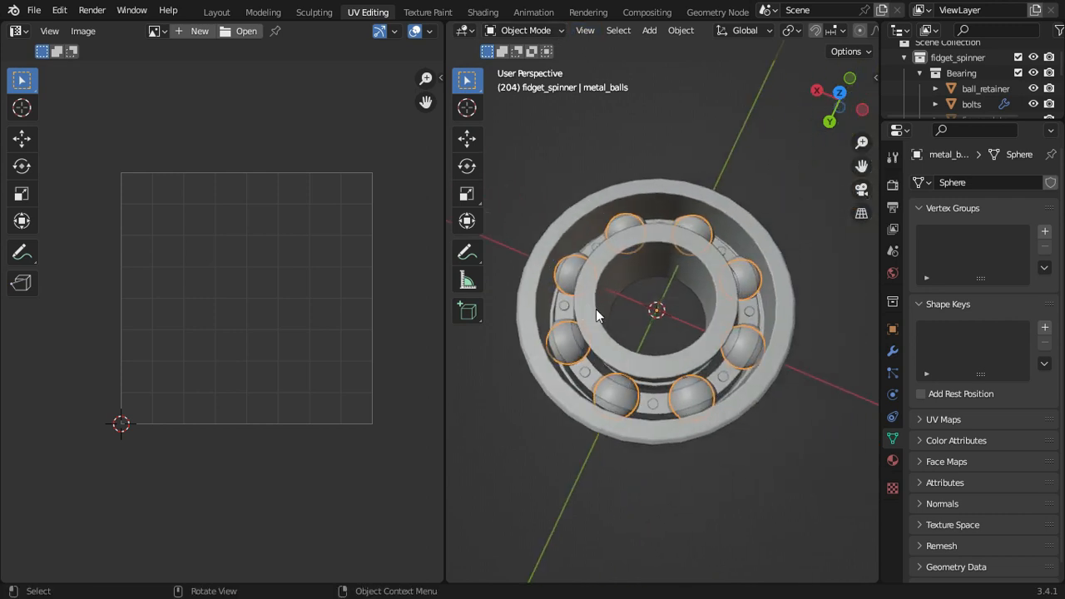
Step: Switch to the Shading workspace and assign the existing Metal_1 material to the bearing rings
{"action": "left_click", "coordinate": [482, 12]}
{"action": "middle_click_drag", "start_coordinate": [487, 160], "coordinate": [525, 206]}
{"action": "left_click", "coordinate": [513, 196]}
{"action": "left_click", "coordinate": [405, 320]}
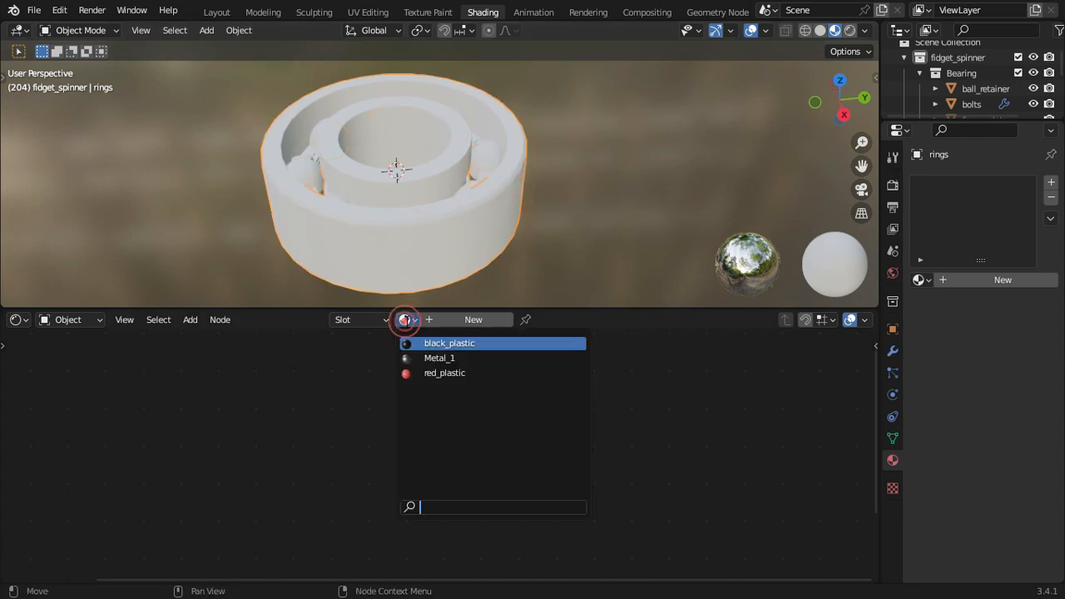
{"action": "left_click", "coordinate": [439, 357]}
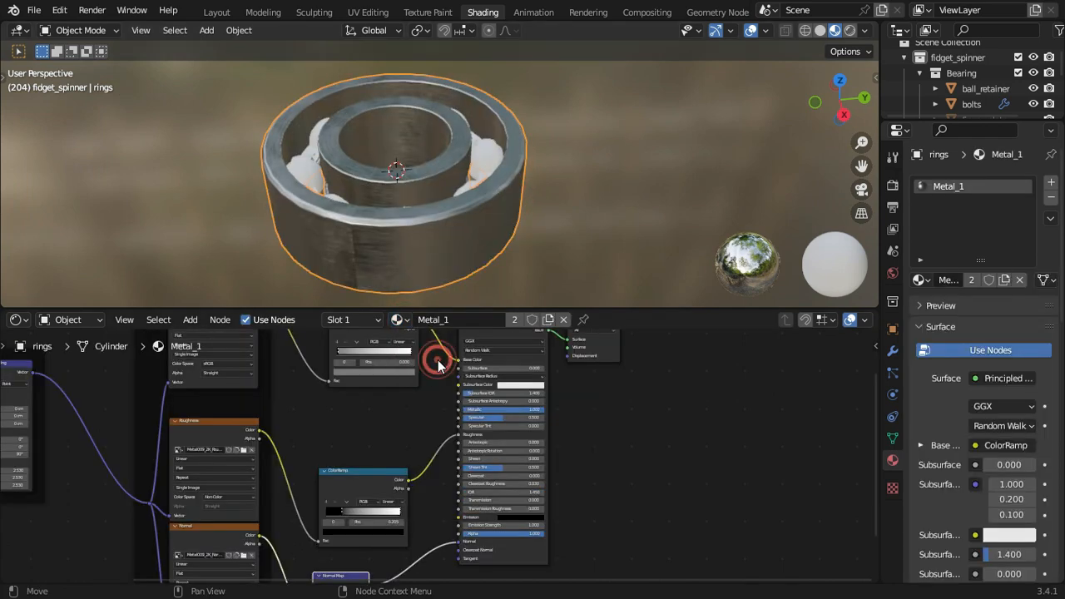
{"action": "middle_click_drag", "start_coordinate": [475, 188], "coordinate": [611, 214]}
{"action": "middle_click_drag", "start_coordinate": [680, 175], "coordinate": [480, 160]}
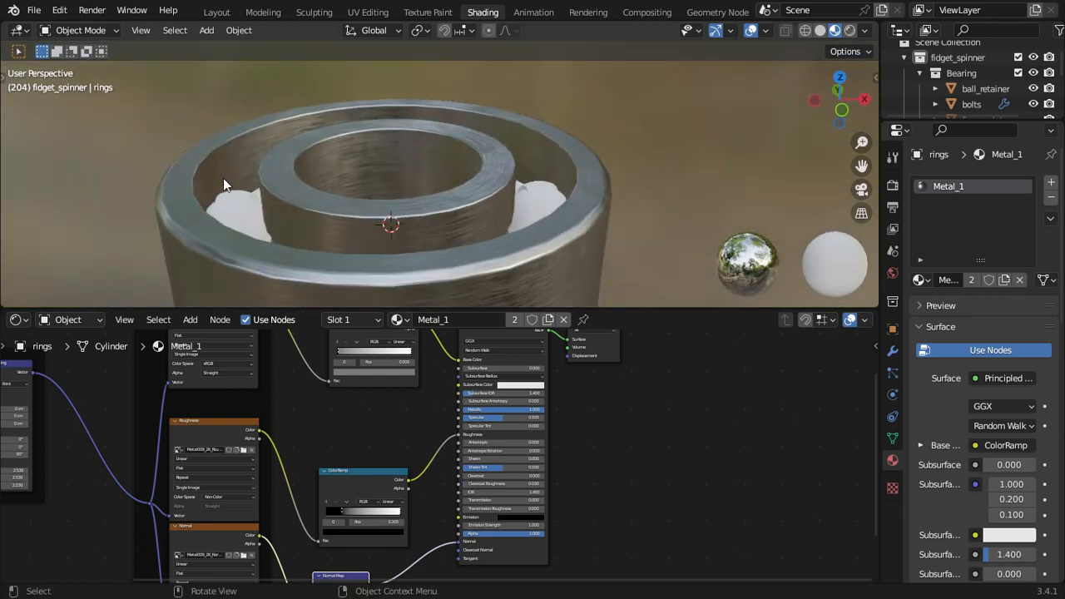
Step: Select the ball retainer and give it a new material named metal_2
{"action": "middle_click_drag", "start_coordinate": [413, 207], "coordinate": [358, 164]}
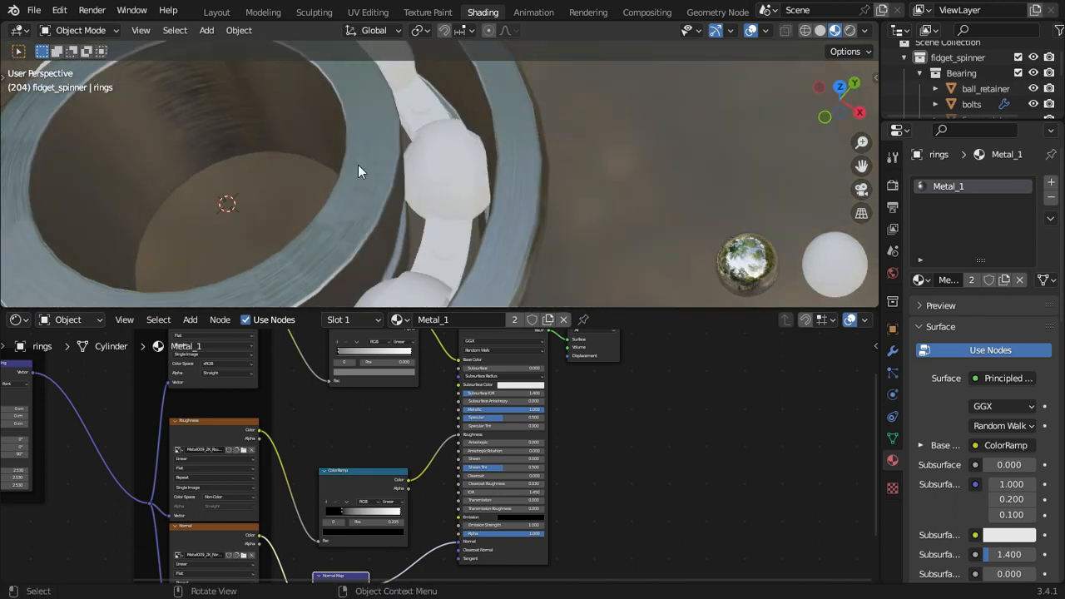
{"action": "left_click", "coordinate": [474, 190]}
{"action": "left_click", "coordinate": [453, 182]}
{"action": "left_click", "coordinate": [453, 320]}
{"action": "double_click", "coordinate": [452, 320]}
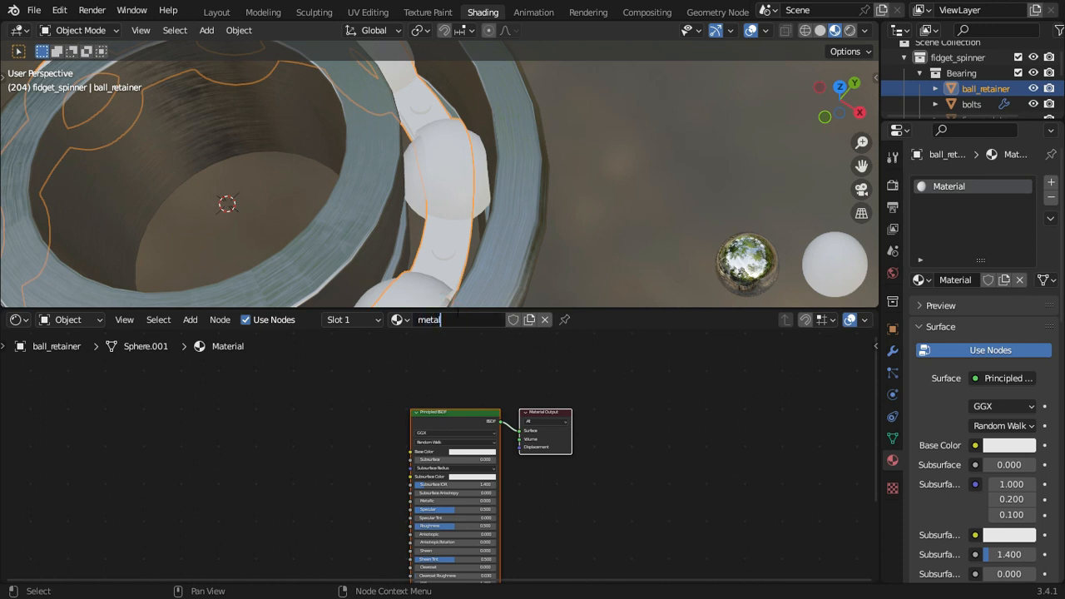
Step: Start a Principled Texture Setup on metal_2's Principled BSDF and browse to the Metal006_4K-JPG texture folder
{"action": "left_click", "coordinate": [439, 411]}
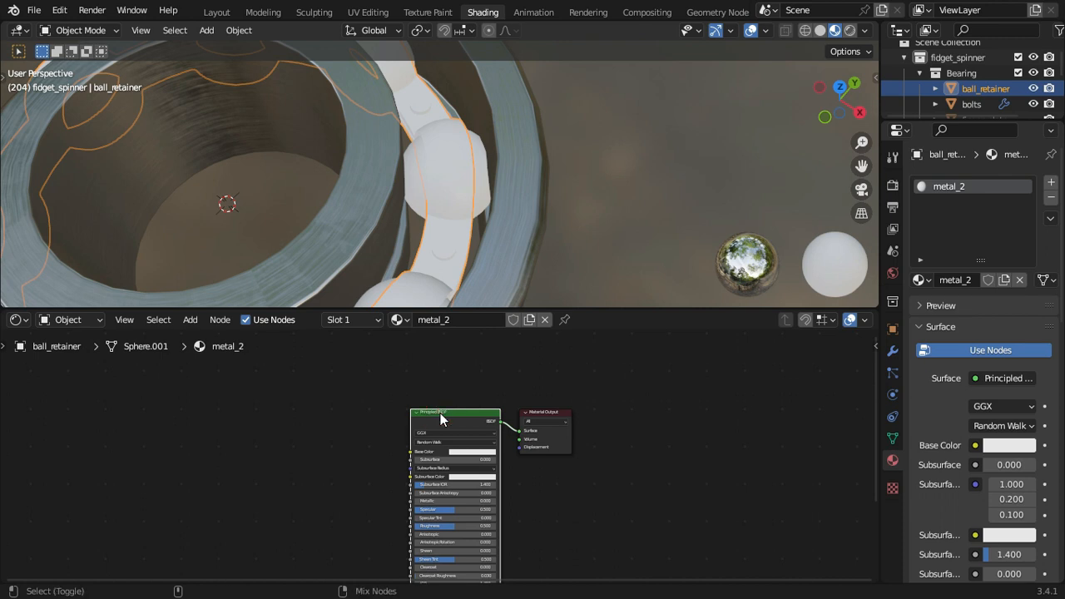
{"action": "key", "text": "ctrl+shift+t"}
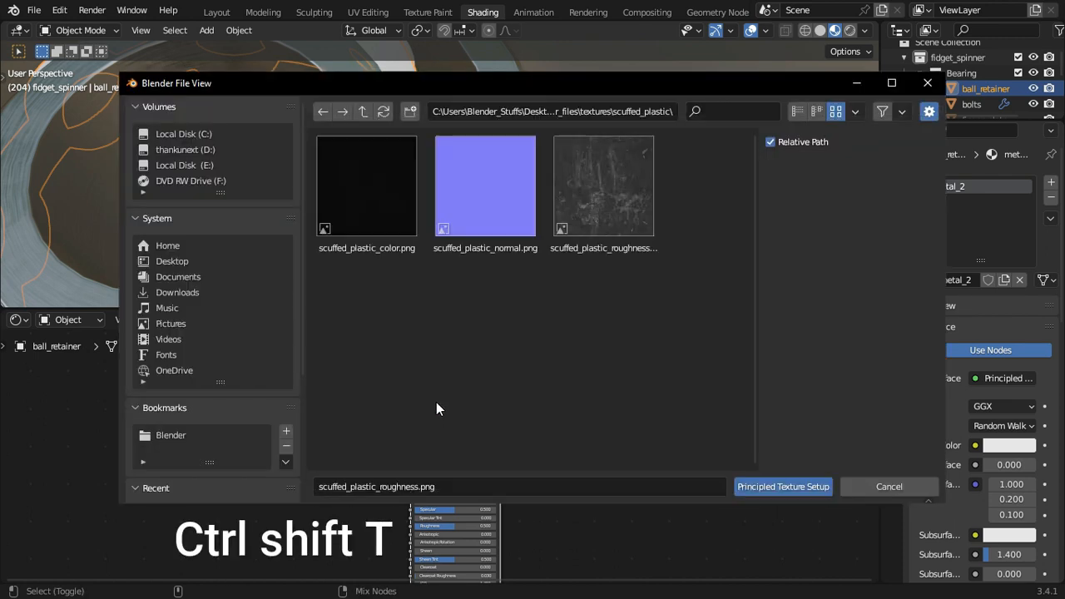
{"action": "left_click", "coordinate": [630, 107]}
{"action": "left_click_drag", "start_coordinate": [610, 108], "coordinate": [683, 111]}
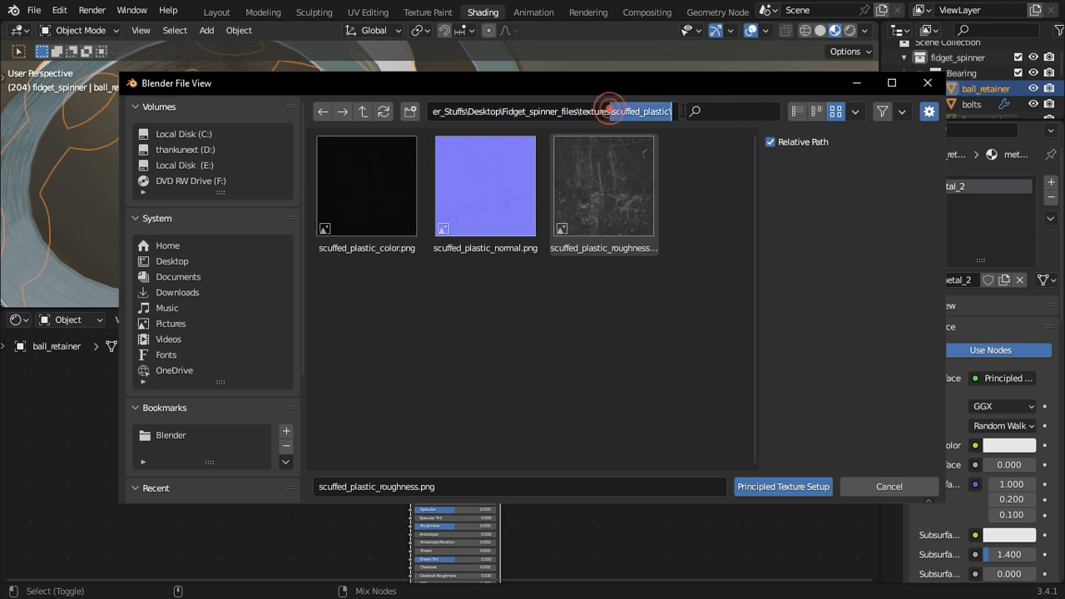
{"action": "key", "text": "BackSpace"}
{"action": "key", "text": "Return"}
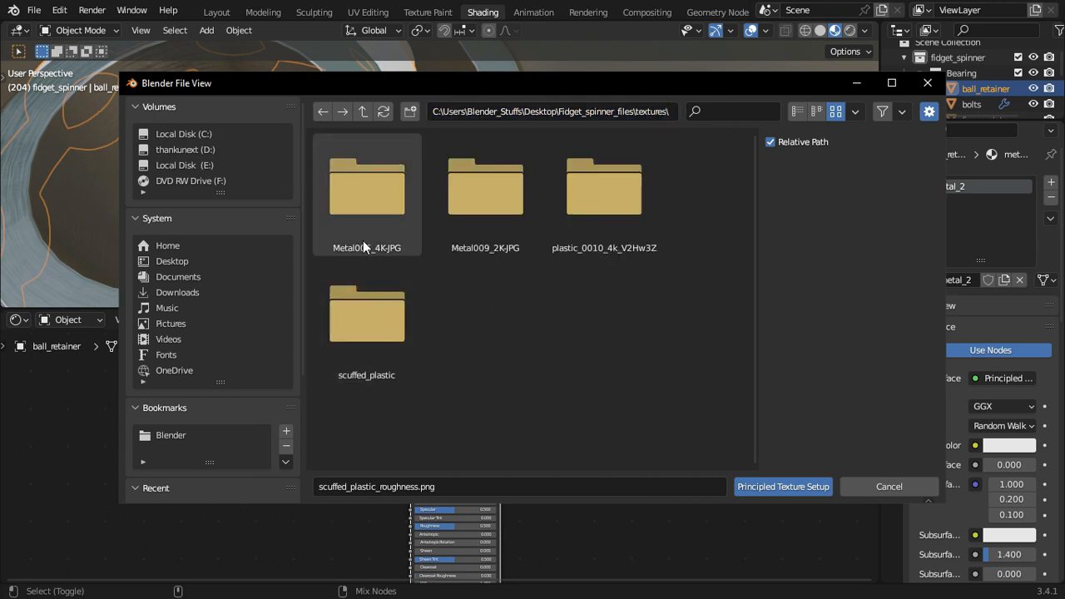
{"action": "double_click", "coordinate": [362, 233]}
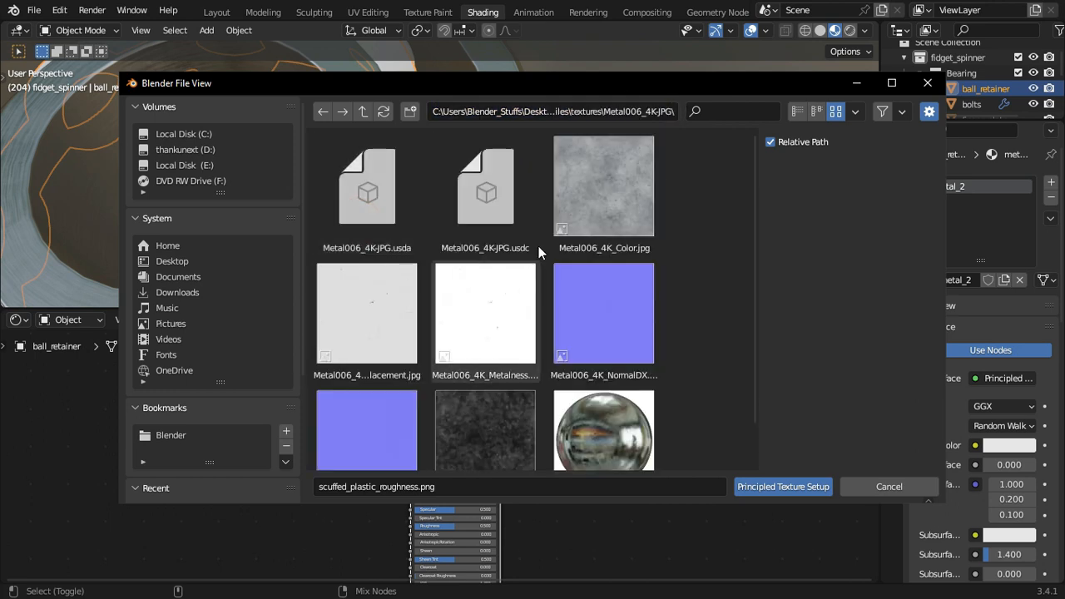
Step: Load the Metal006_4K Color, Metalness, NormalGL and Roughness images through the Principled Texture Setup
{"action": "left_click", "coordinate": [615, 203]}
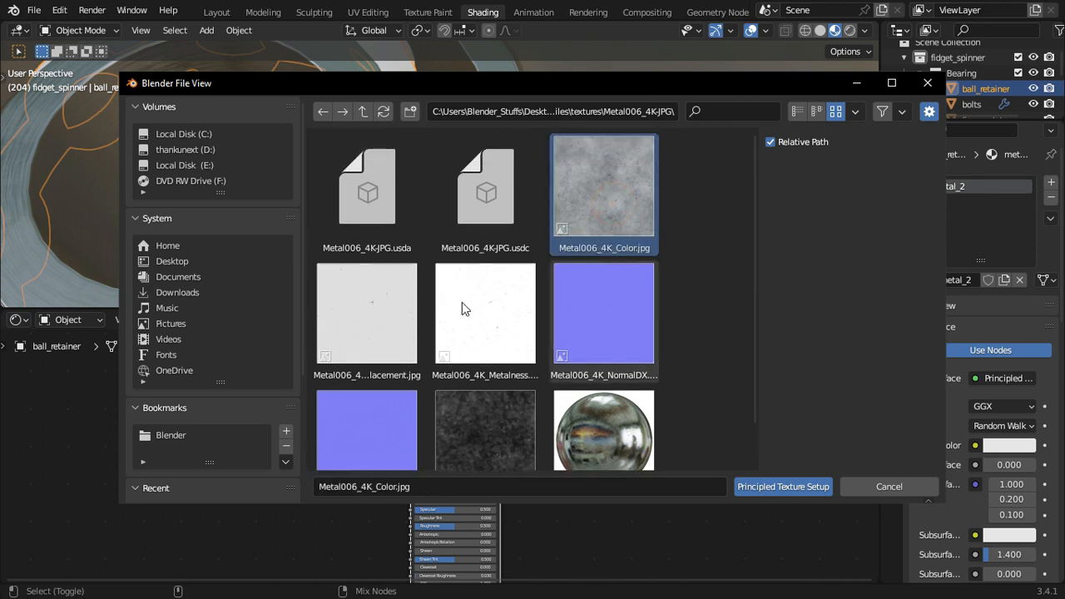
{"action": "scroll", "coordinate": [467, 306], "scroll_direction": "down", "scroll_amount": 1}
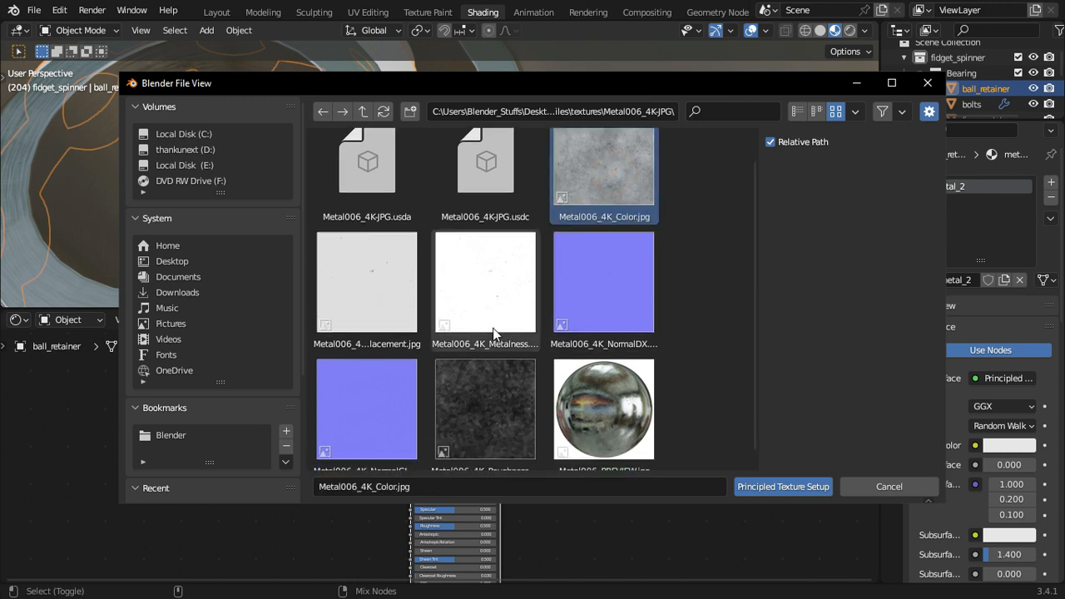
{"action": "left_click", "coordinate": [490, 319], "text": "shift"}
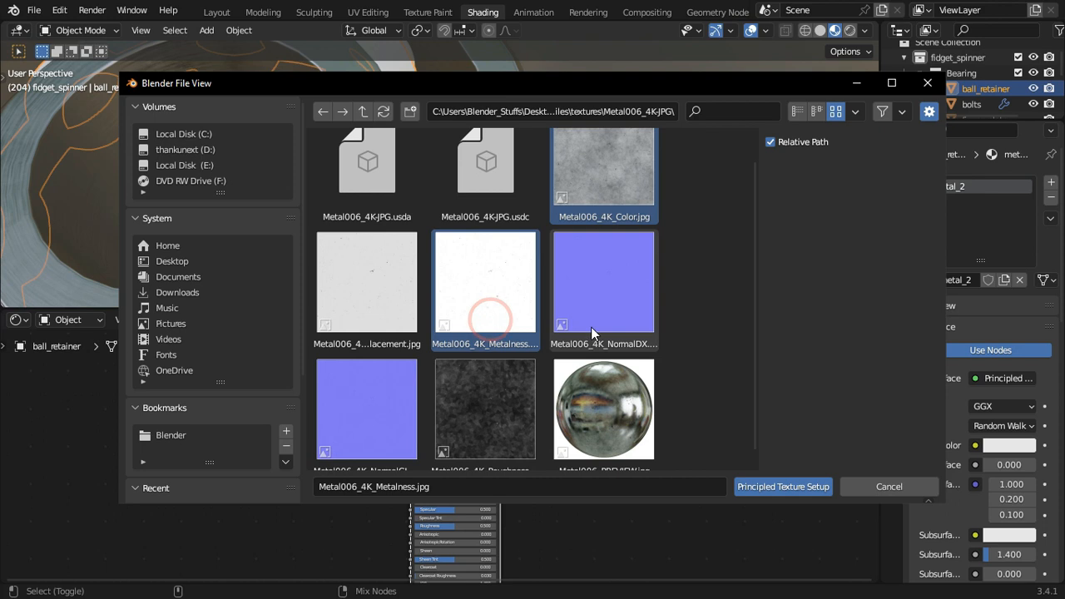
{"action": "scroll", "coordinate": [566, 345], "scroll_direction": "down", "scroll_amount": 1}
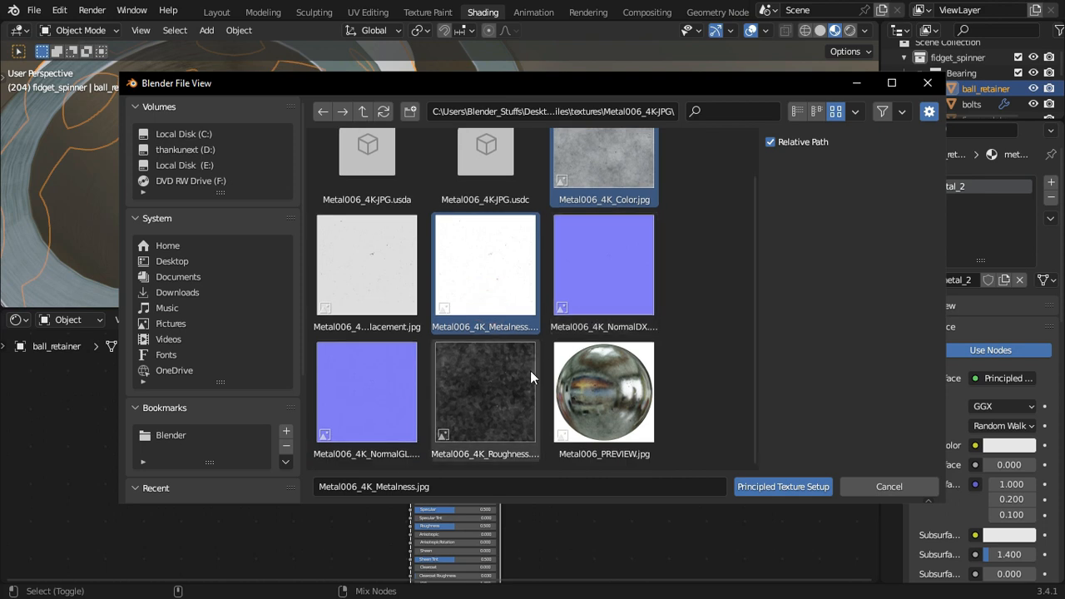
{"action": "left_click", "coordinate": [393, 454], "text": "shift"}
{"action": "left_click", "coordinate": [501, 446], "text": "shift"}
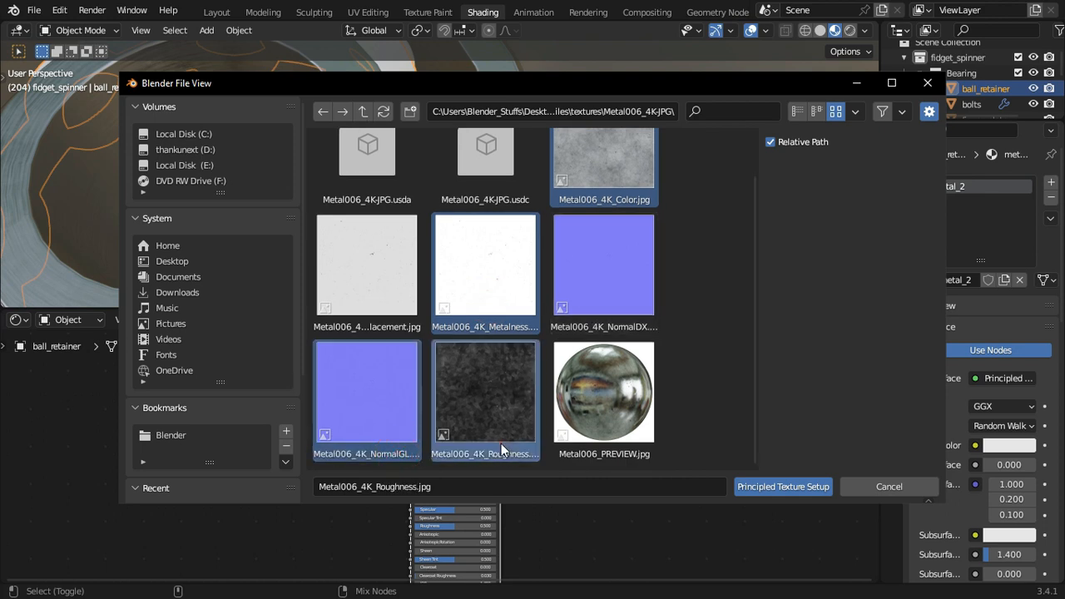
{"action": "left_click", "coordinate": [774, 485]}
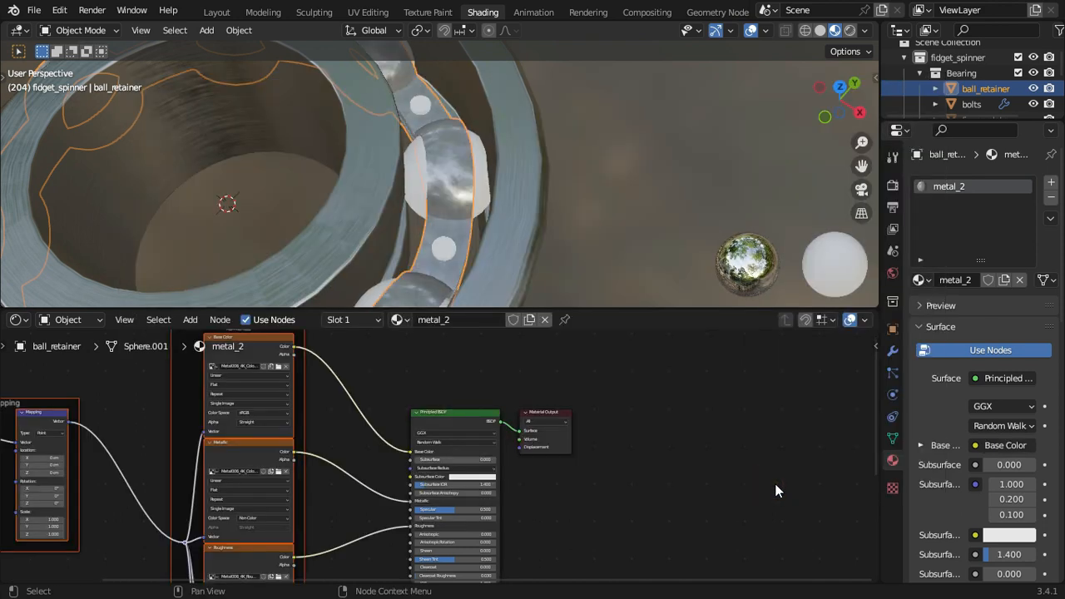
Step: Isolate the ball retainer in local view and examine the metal texture on its curved surfaces
{"action": "left_click", "coordinate": [681, 210]}
{"action": "scroll", "coordinate": [511, 171], "scroll_direction": "up", "scroll_amount": 4}
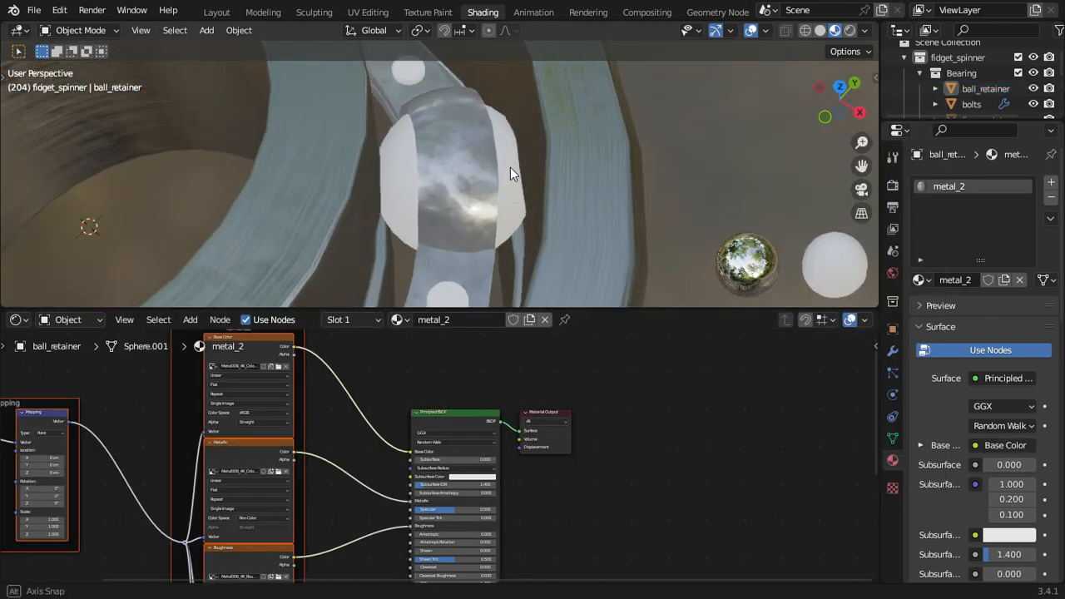
{"action": "left_click", "coordinate": [482, 169]}
{"action": "key", "text": "KP_Divide"}
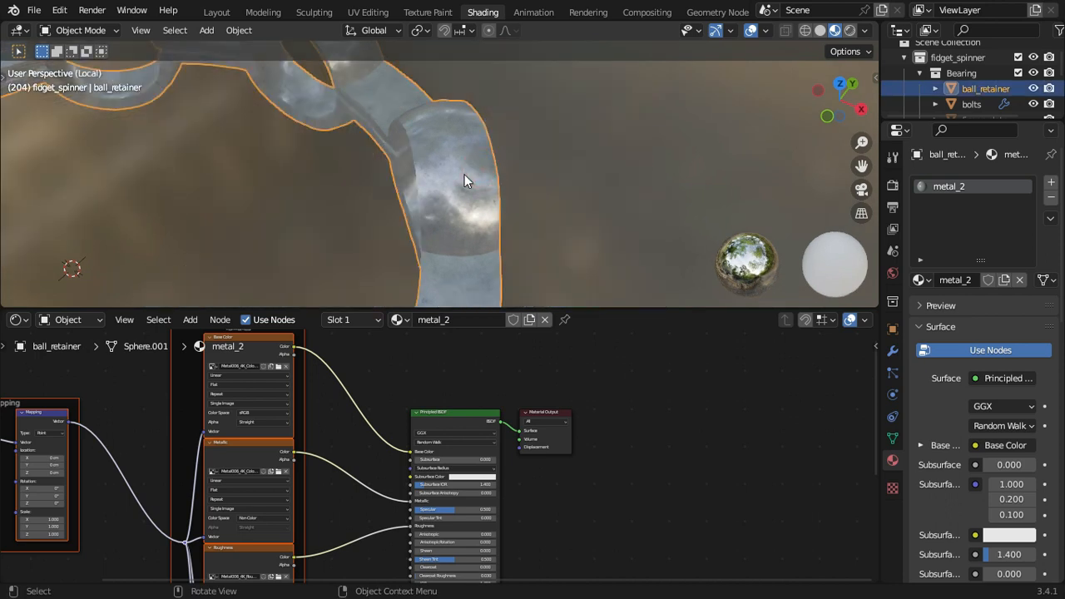
{"action": "mouse_move", "coordinate": [513, 185]}
{"action": "middle_mouse_down"}
{"action": "mouse_move", "coordinate": [664, 143]}
{"action": "mouse_move", "coordinate": [603, 186]}
{"action": "mouse_move", "coordinate": [492, 136]}
{"action": "mouse_move", "coordinate": [453, 192]}
{"action": "mouse_move", "coordinate": [637, 162]}
{"action": "mouse_move", "coordinate": [751, 182]}
{"action": "mouse_move", "coordinate": [15, 177]}
{"action": "mouse_move", "coordinate": [874, 174]}
{"action": "mouse_move", "coordinate": [546, 214]}
{"action": "mouse_move", "coordinate": [523, 201]}
{"action": "middle_mouse_up"}
{"action": "scroll", "coordinate": [584, 111], "scroll_direction": "down", "scroll_amount": 5}
{"action": "middle_click_drag", "start_coordinate": [587, 153], "coordinate": [454, 212]}
{"action": "scroll", "coordinate": [386, 178], "scroll_direction": "up", "scroll_amount": 2}
{"action": "scroll", "coordinate": [589, 191], "scroll_direction": "up", "scroll_amount": 4}
{"action": "middle_click_drag", "start_coordinate": [589, 191], "coordinate": [483, 197], "text": "shift"}
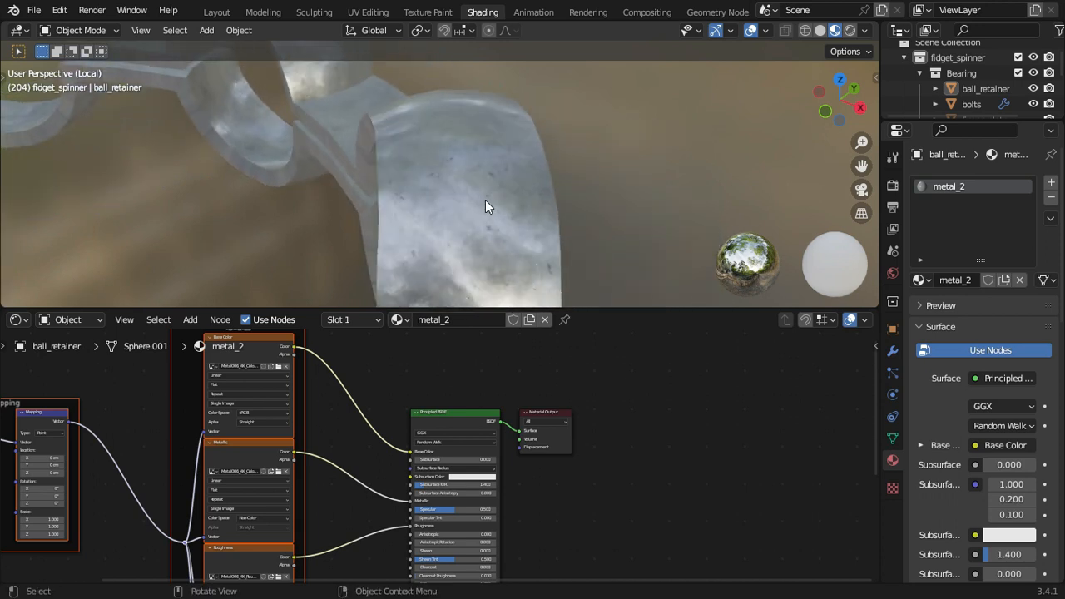
Step: Delete the Metallic image texture node from metal_2 and set the Principled BSDF's Metallic to 1.000
{"action": "scroll", "coordinate": [388, 404], "scroll_direction": "down", "scroll_amount": 2}
{"action": "middle_click_drag", "start_coordinate": [373, 400], "coordinate": [482, 437]}
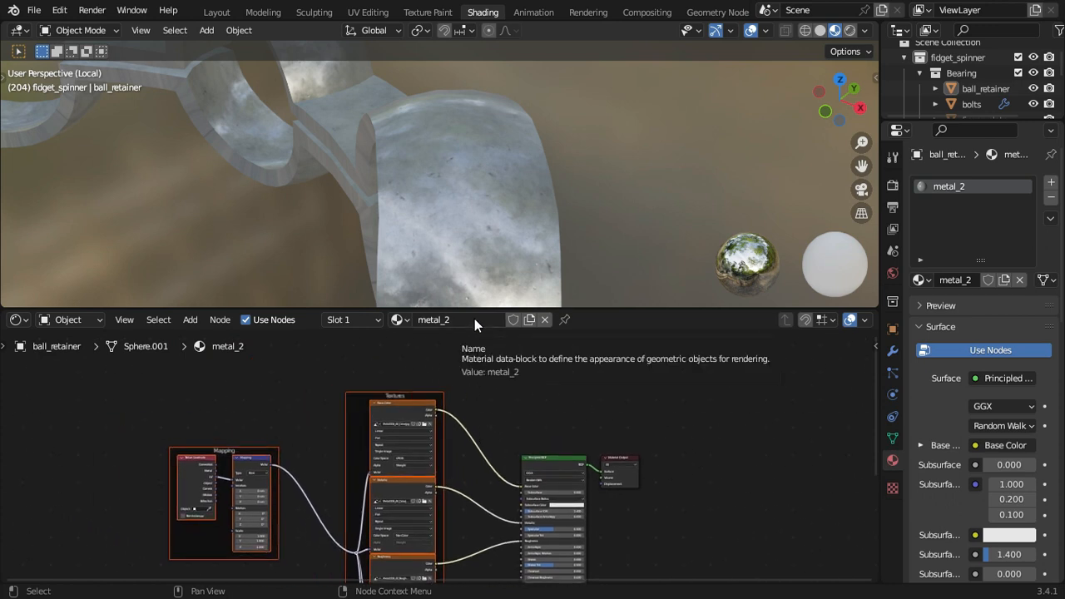
{"action": "scroll", "coordinate": [473, 425], "scroll_direction": "up", "scroll_amount": 8}
{"action": "middle_click_drag", "start_coordinate": [478, 427], "coordinate": [649, 336]}
{"action": "left_click", "coordinate": [529, 436]}
{"action": "scroll", "coordinate": [528, 436], "scroll_direction": "down", "scroll_amount": 4}
{"action": "scroll", "coordinate": [529, 438], "scroll_direction": "up", "scroll_amount": 2}
{"action": "middle_click_drag", "start_coordinate": [517, 436], "coordinate": [478, 430]}
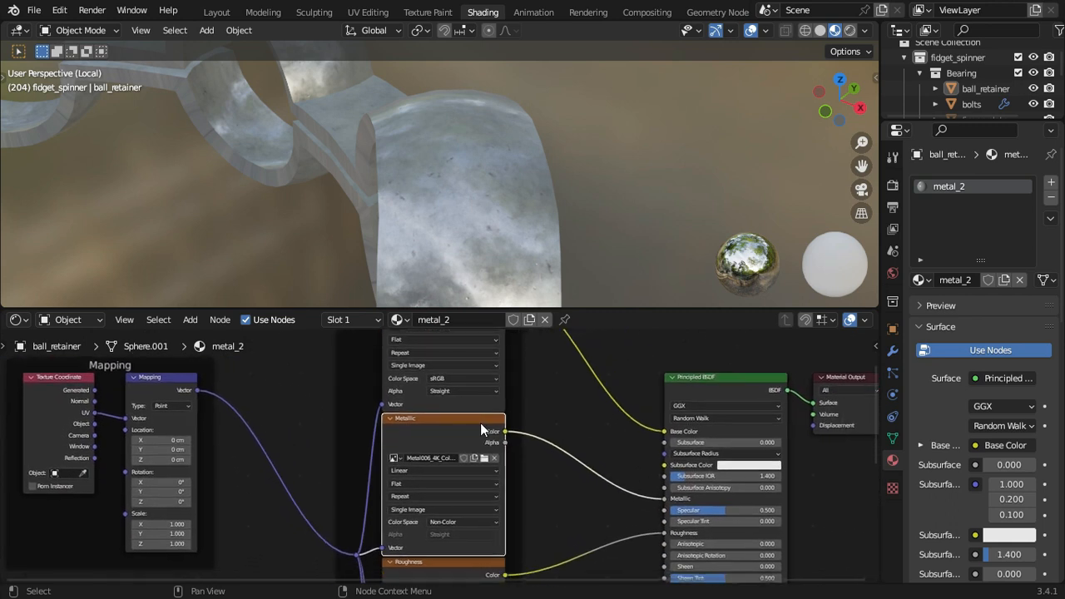
{"action": "key", "text": "x"}
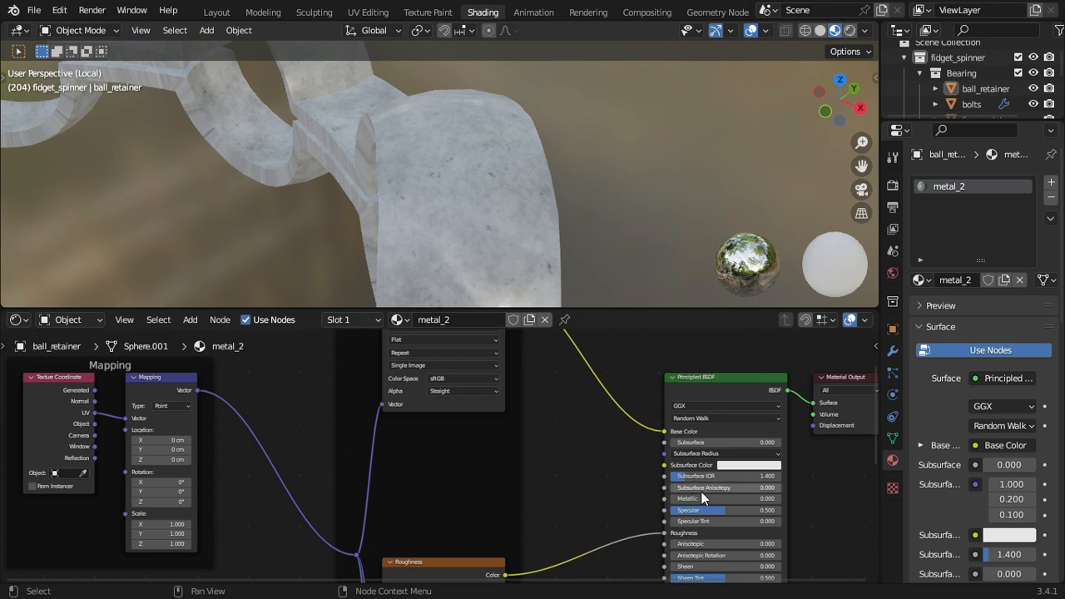
{"action": "scroll", "coordinate": [701, 497], "scroll_direction": "up", "scroll_amount": 1}
{"action": "left_click_drag", "start_coordinate": [706, 501], "coordinate": [811, 502]}
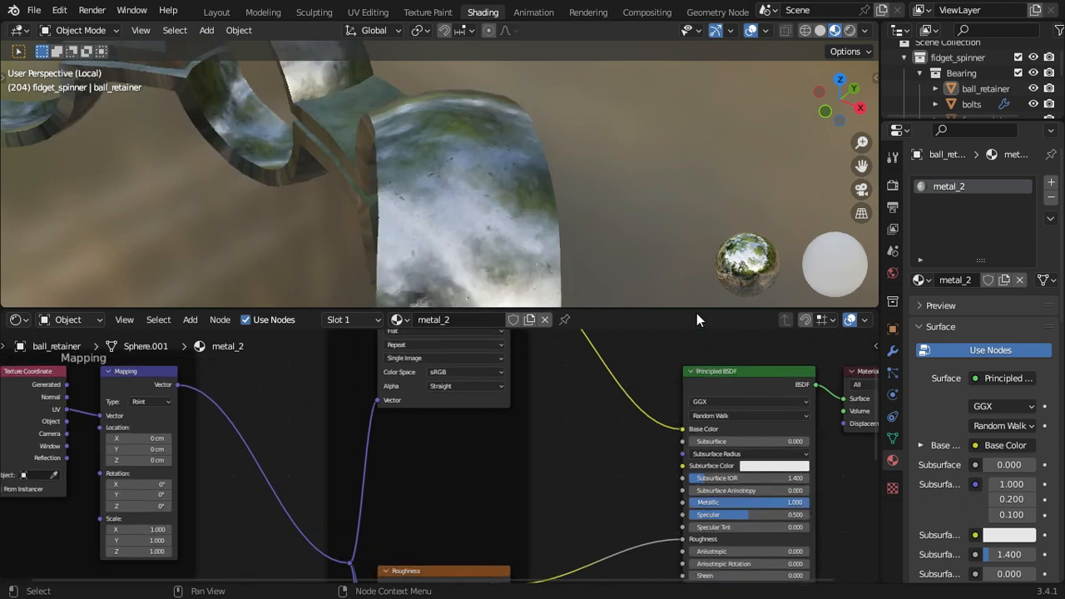
Step: Examine the ball retainer's reflections up close along with metal_2's roughness node connections
{"action": "middle_click_drag", "start_coordinate": [633, 192], "coordinate": [413, 141]}
{"action": "scroll", "coordinate": [582, 417], "scroll_direction": "up", "scroll_amount": 3}
{"action": "middle_click_drag", "start_coordinate": [532, 408], "coordinate": [585, 347]}
{"action": "scroll", "coordinate": [516, 411], "scroll_direction": "down", "scroll_amount": 1}
{"action": "scroll", "coordinate": [546, 388], "scroll_direction": "down", "scroll_amount": 4}
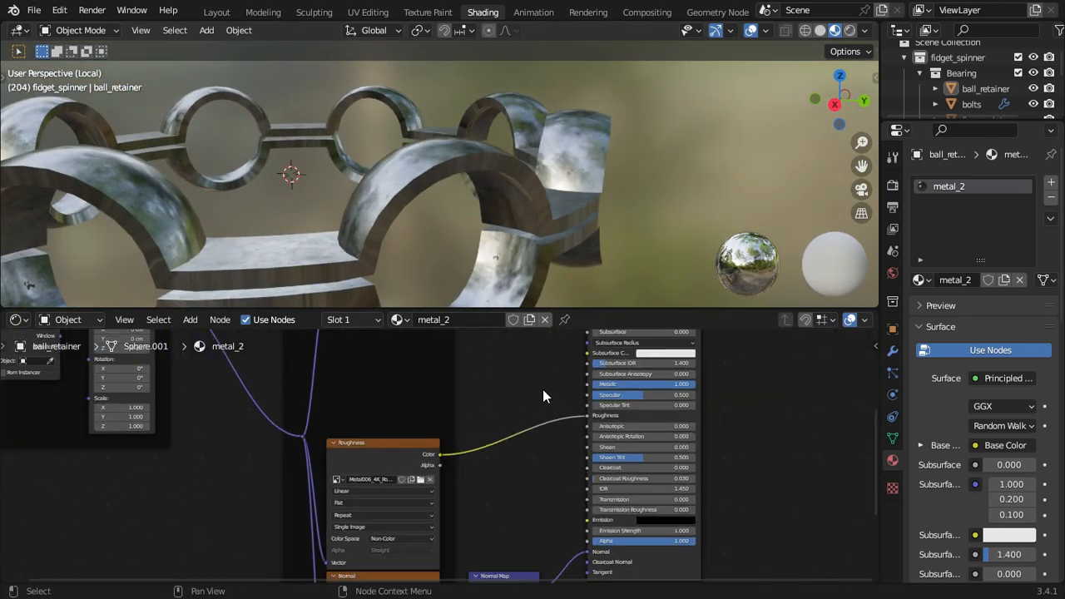
{"action": "scroll", "coordinate": [434, 417], "scroll_direction": "down", "scroll_amount": 2}
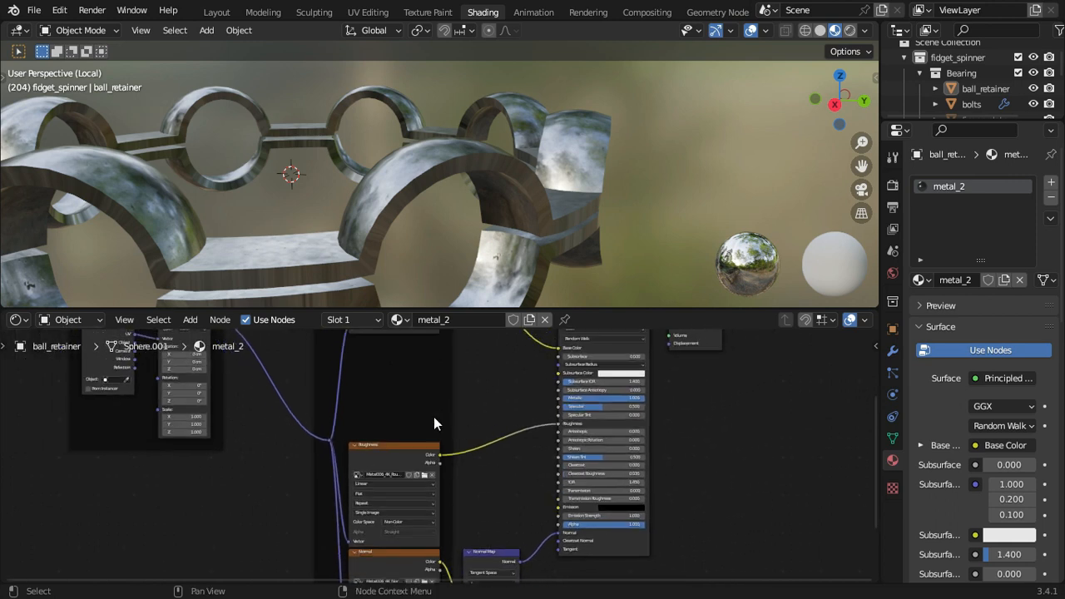
{"action": "middle_click_drag", "start_coordinate": [459, 235], "coordinate": [362, 129]}
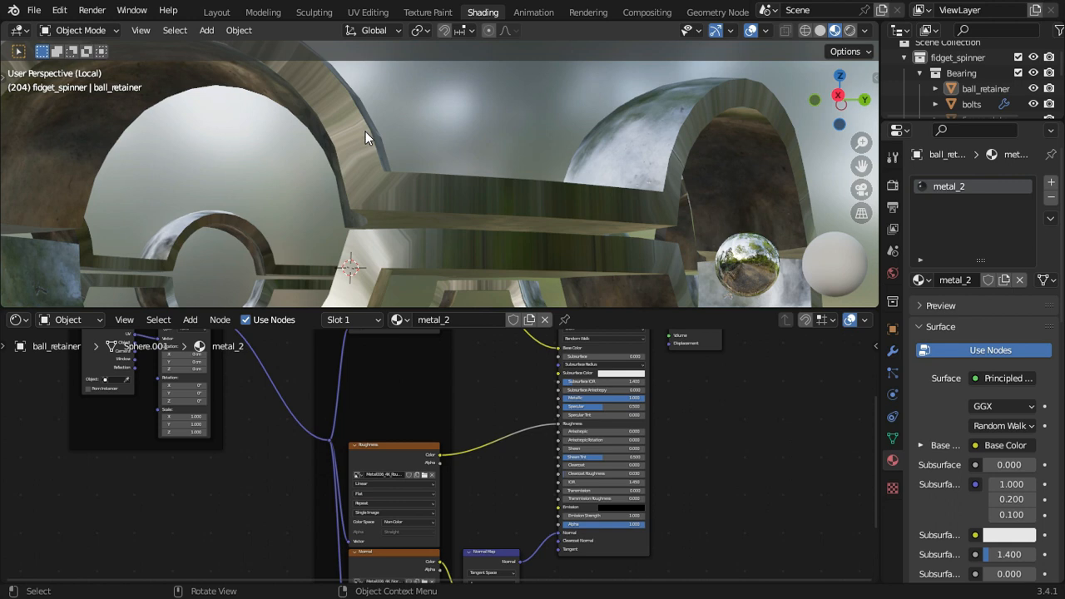
Step: Move the Roughness and Normal texture nodes up closer to the Base Color node and leave the retainer's local view
{"action": "scroll", "coordinate": [499, 422], "scroll_direction": "down", "scroll_amount": 9}
{"action": "left_click_drag", "start_coordinate": [417, 444], "coordinate": [422, 502]}
{"action": "key", "text": "g"}
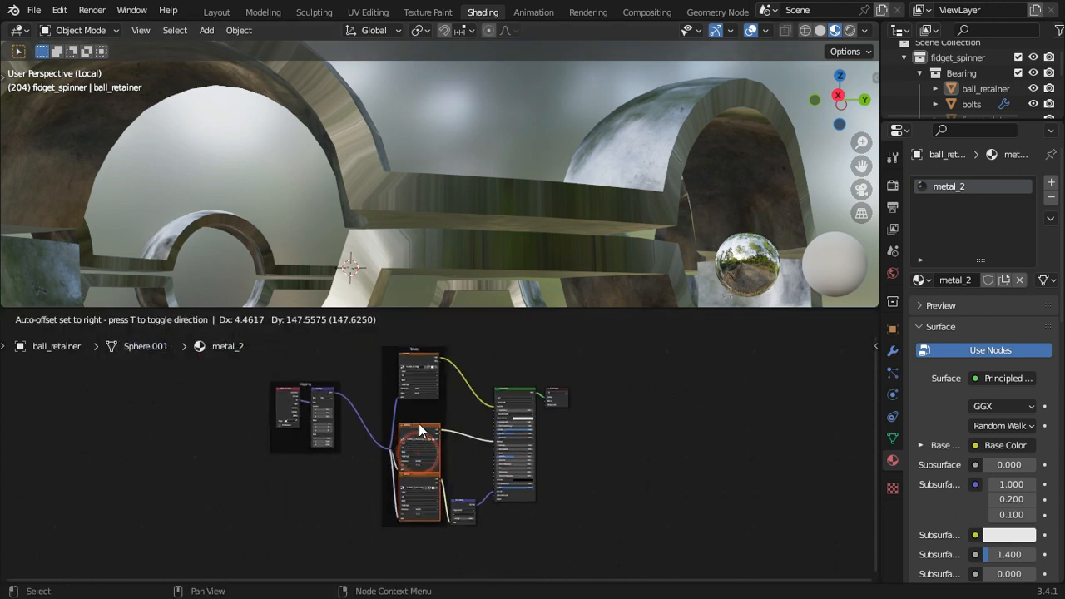
{"action": "left_click", "coordinate": [421, 430]}
{"action": "scroll", "coordinate": [455, 207], "scroll_direction": "down", "scroll_amount": 5}
{"action": "middle_click_drag", "start_coordinate": [455, 208], "coordinate": [513, 86]}
{"action": "key", "text": "KP_Divide"}
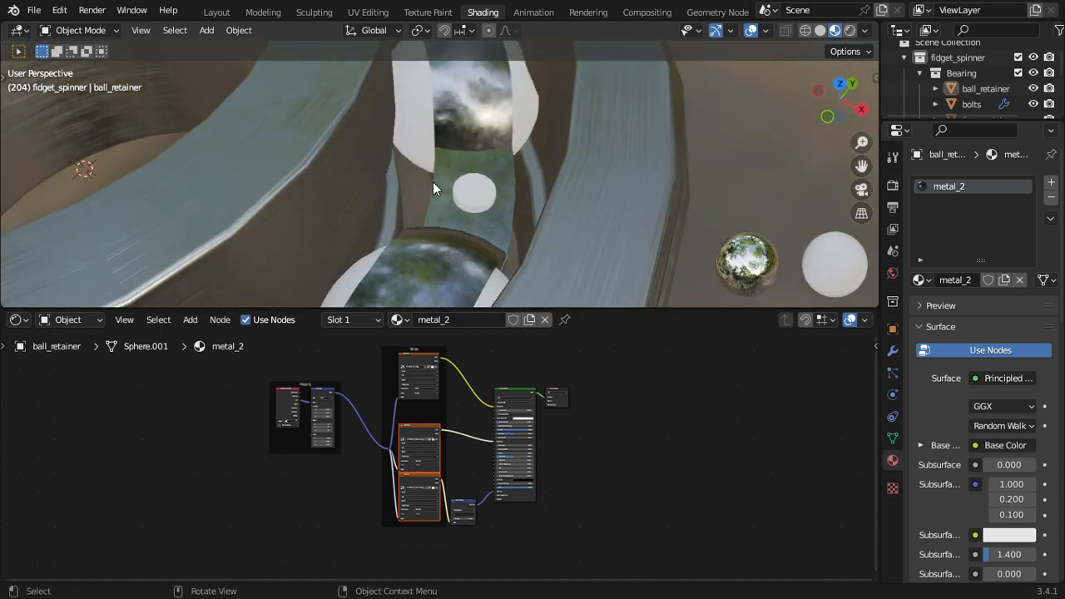
Step: Link the ball retainer's metal_2 material to the bolts and clear the selection
{"action": "middle_click_drag", "start_coordinate": [522, 224], "coordinate": [522, 265]}
{"action": "left_click", "coordinate": [479, 200]}
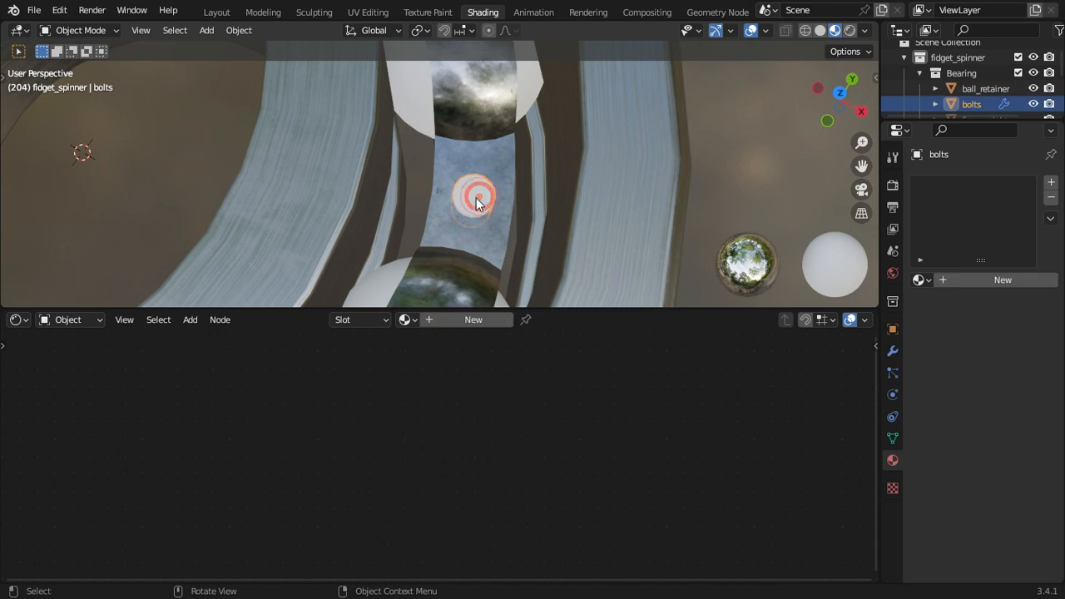
{"action": "middle_click_drag", "start_coordinate": [502, 134], "coordinate": [485, 152]}
{"action": "left_click", "coordinate": [463, 116]}
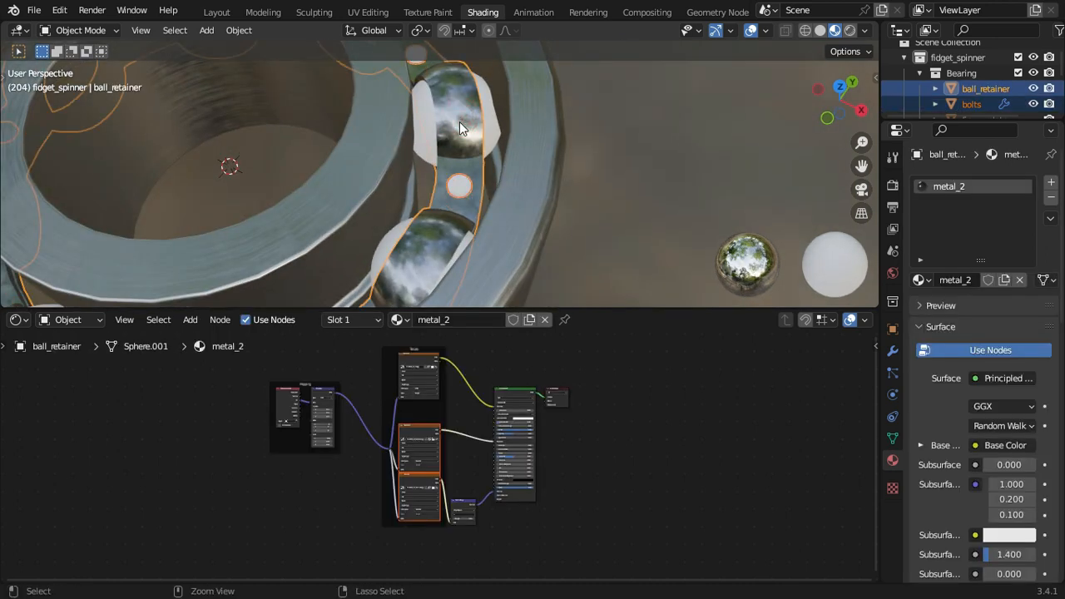
{"action": "key", "text": "ctrl+l"}
{"action": "left_click", "coordinate": [455, 122]}
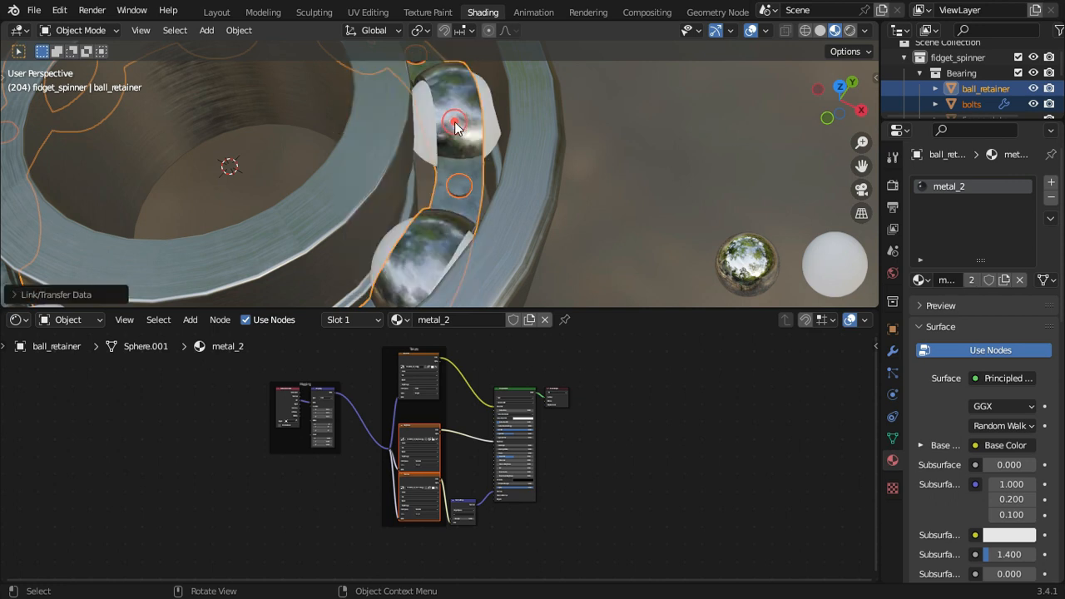
{"action": "left_click", "coordinate": [648, 181]}
Step: Give the metal balls a new material named metal_3
{"action": "scroll", "coordinate": [499, 171], "scroll_direction": "up", "scroll_amount": 3}
{"action": "middle_click_drag", "start_coordinate": [491, 171], "coordinate": [388, 195]}
{"action": "left_click", "coordinate": [383, 190]}
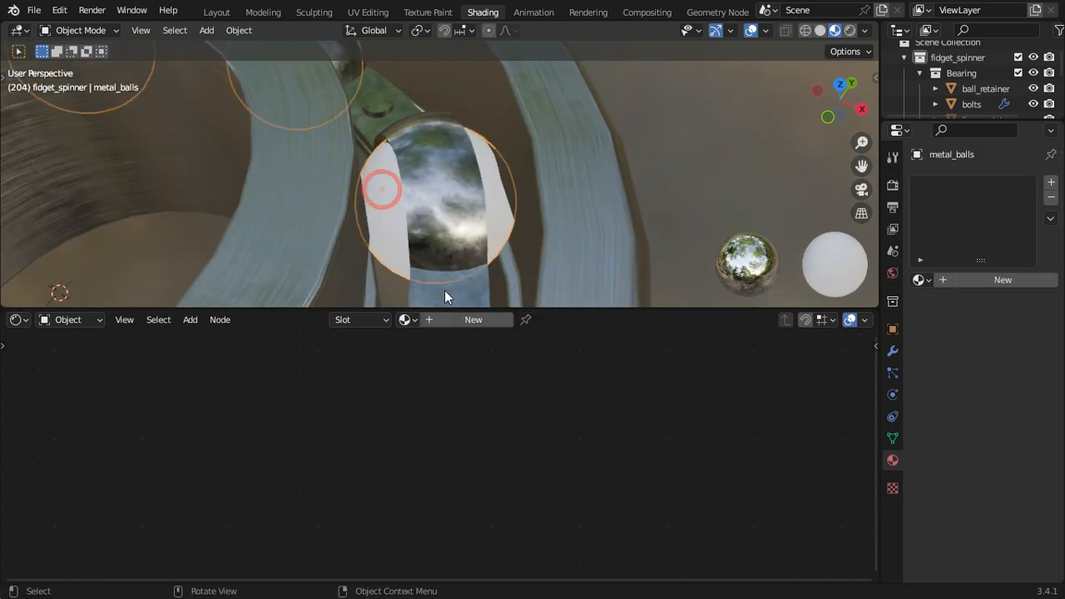
{"action": "left_click", "coordinate": [438, 319]}
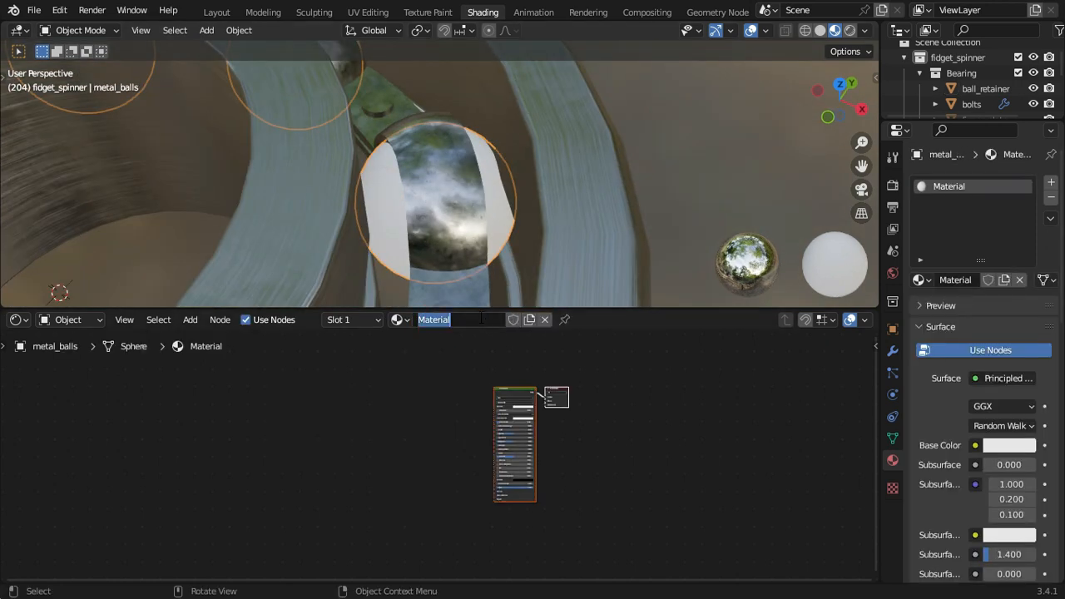
{"action": "scroll", "coordinate": [525, 409], "scroll_direction": "up", "scroll_amount": 8}
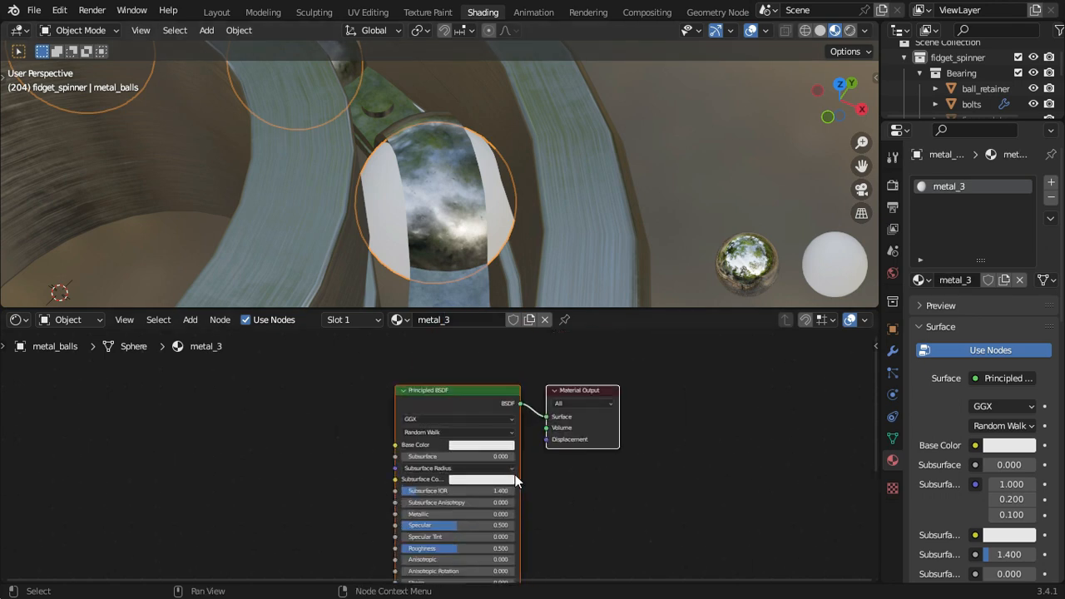
Step: Set metal_3's Metallic to 1.000 and its Roughness to 0.132 on the Principled BSDF
{"action": "left_click", "coordinate": [513, 474]}
{"action": "scroll", "coordinate": [432, 249], "scroll_direction": "up", "scroll_amount": 1}
{"action": "middle_click_drag", "start_coordinate": [418, 227], "coordinate": [439, 186]}
{"action": "scroll", "coordinate": [492, 466], "scroll_direction": "up", "scroll_amount": 3}
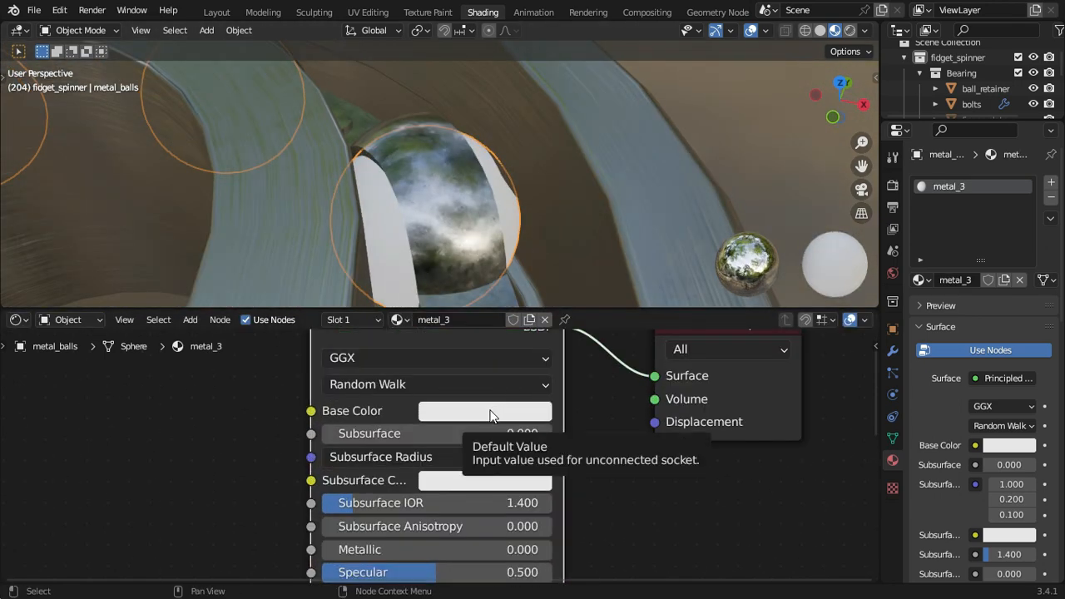
{"action": "middle_click_drag", "start_coordinate": [491, 507], "coordinate": [486, 403]}
{"action": "left_click_drag", "start_coordinate": [449, 445], "coordinate": [682, 445]}
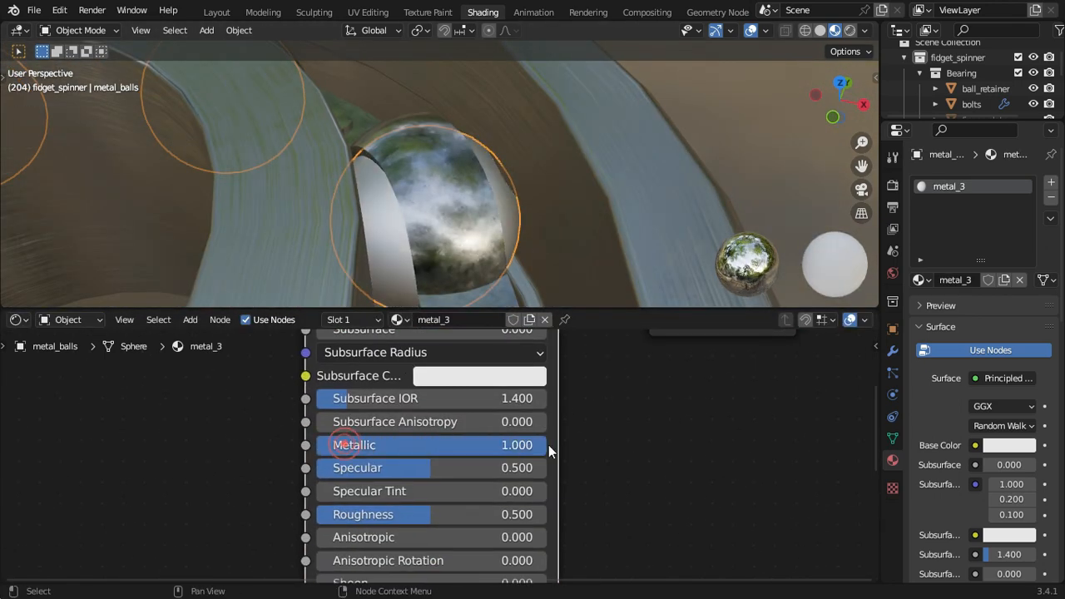
{"action": "middle_click_drag", "start_coordinate": [523, 490], "coordinate": [525, 454]}
{"action": "left_click_drag", "start_coordinate": [523, 478], "coordinate": [436, 479]}
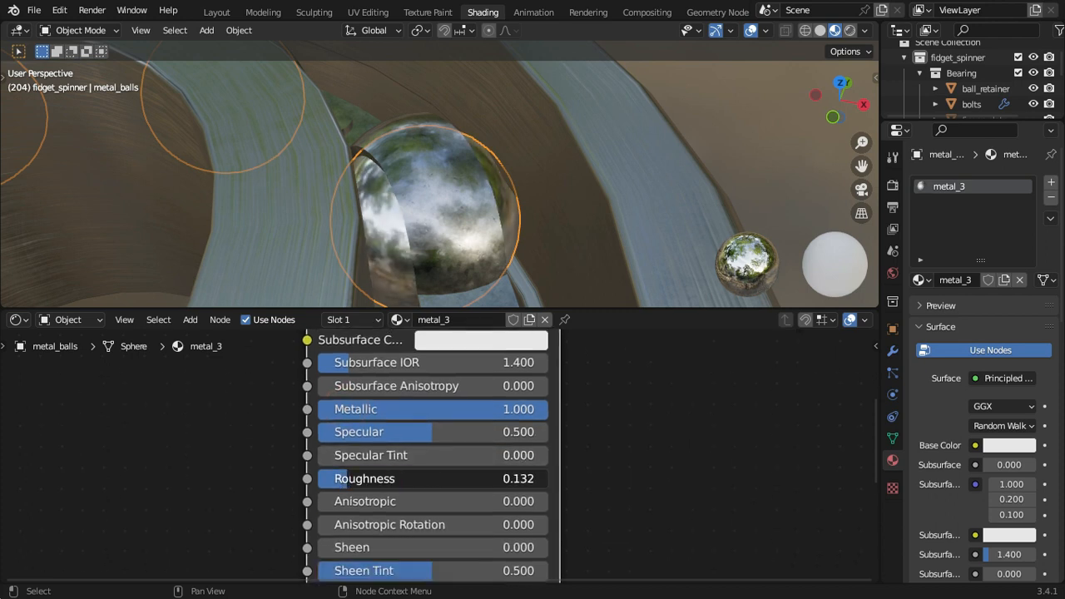
Step: Reveal all hidden parts of the fidget spinner around the finished bearing and clear the selection
{"action": "middle_click_drag", "start_coordinate": [630, 155], "coordinate": [574, 231]}
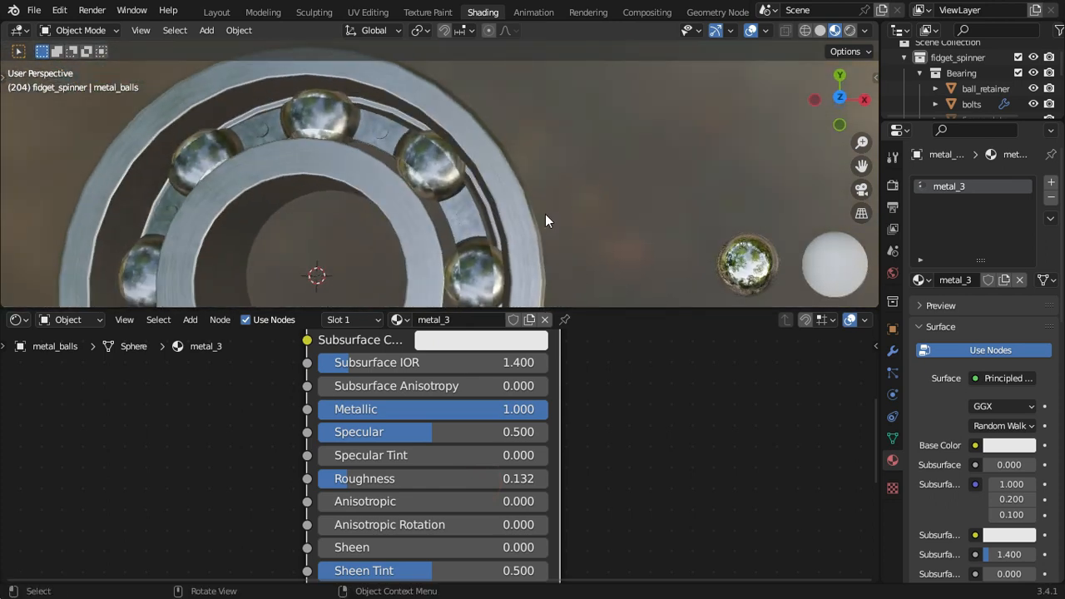
{"action": "middle_click_drag", "start_coordinate": [583, 239], "coordinate": [605, 212]}
{"action": "scroll", "coordinate": [606, 211], "scroll_direction": "up", "scroll_amount": 3}
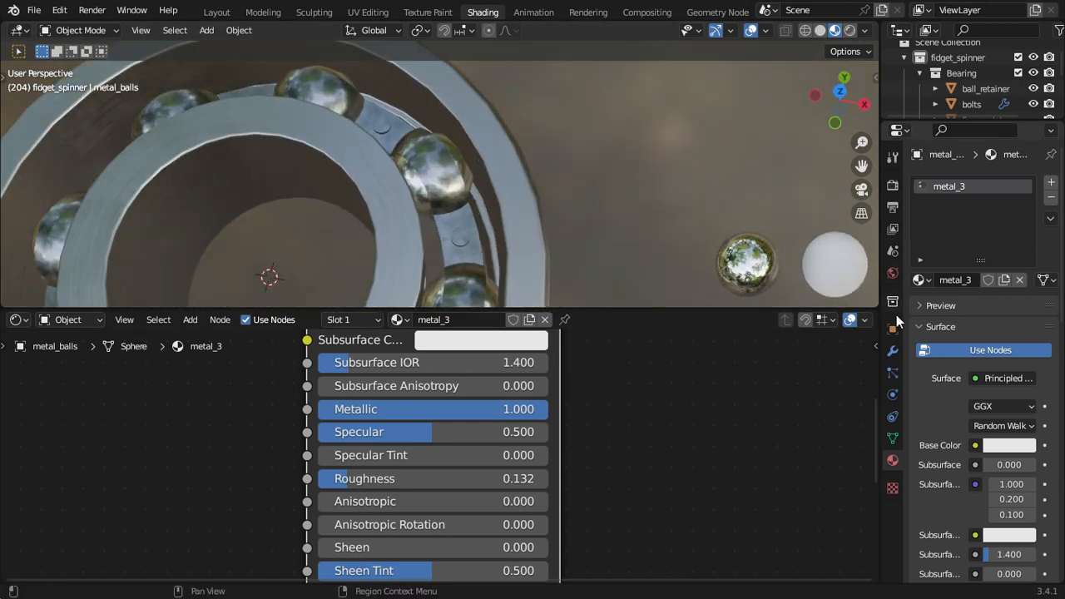
{"action": "scroll", "coordinate": [582, 212], "scroll_direction": "down", "scroll_amount": 3}
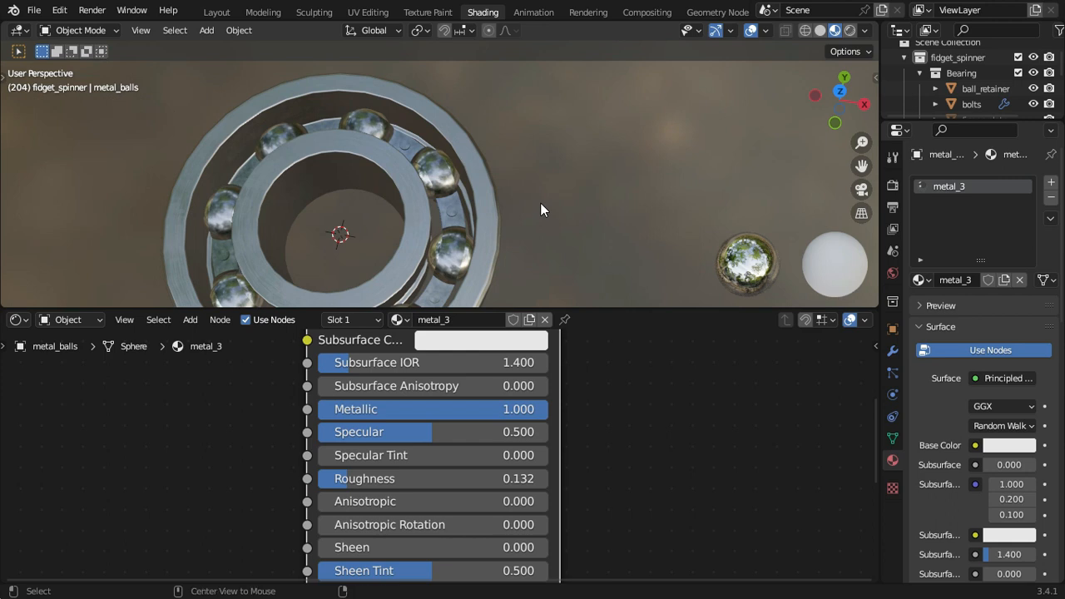
{"action": "key", "text": "alt+h"}
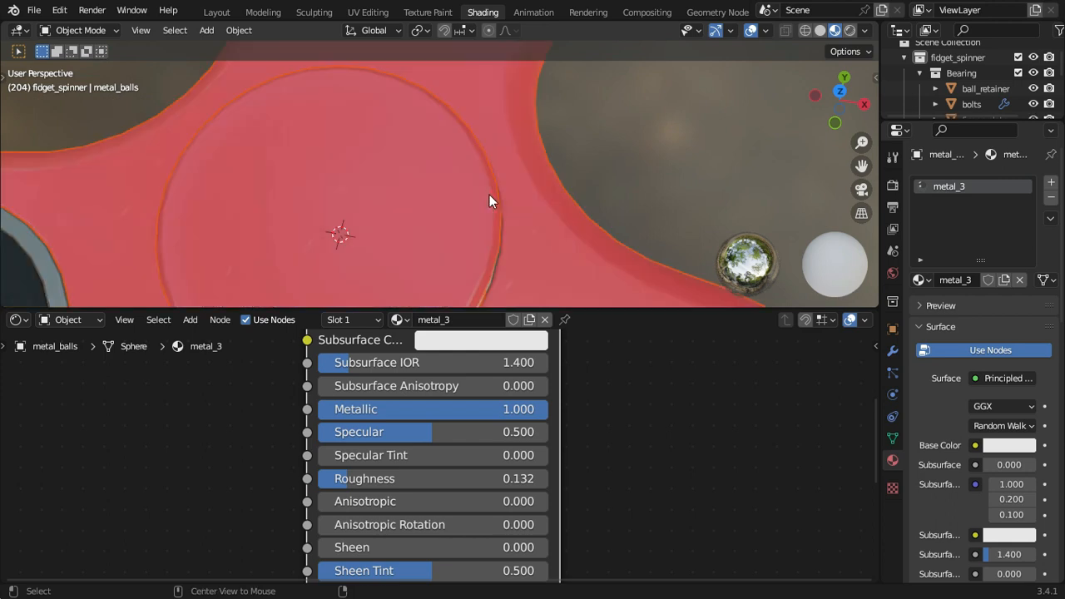
{"action": "left_click", "coordinate": [489, 195]}
{"action": "left_click", "coordinate": [618, 156]}
Step: Hide finger_plate_1 so that the central bearing is exposed within the red body
{"action": "scroll", "coordinate": [618, 156], "scroll_direction": "down", "scroll_amount": 5}
{"action": "middle_click_drag", "start_coordinate": [618, 156], "coordinate": [473, 200]}
{"action": "left_click", "coordinate": [533, 178]}
{"action": "scroll", "coordinate": [528, 178], "scroll_direction": "up", "scroll_amount": 5}
{"action": "key", "text": "h"}
{"action": "scroll", "coordinate": [468, 213], "scroll_direction": "down", "scroll_amount": 4}
{"action": "scroll", "coordinate": [478, 212], "scroll_direction": "up", "scroll_amount": 3}
{"action": "middle_click_drag", "start_coordinate": [449, 249], "coordinate": [514, 189]}
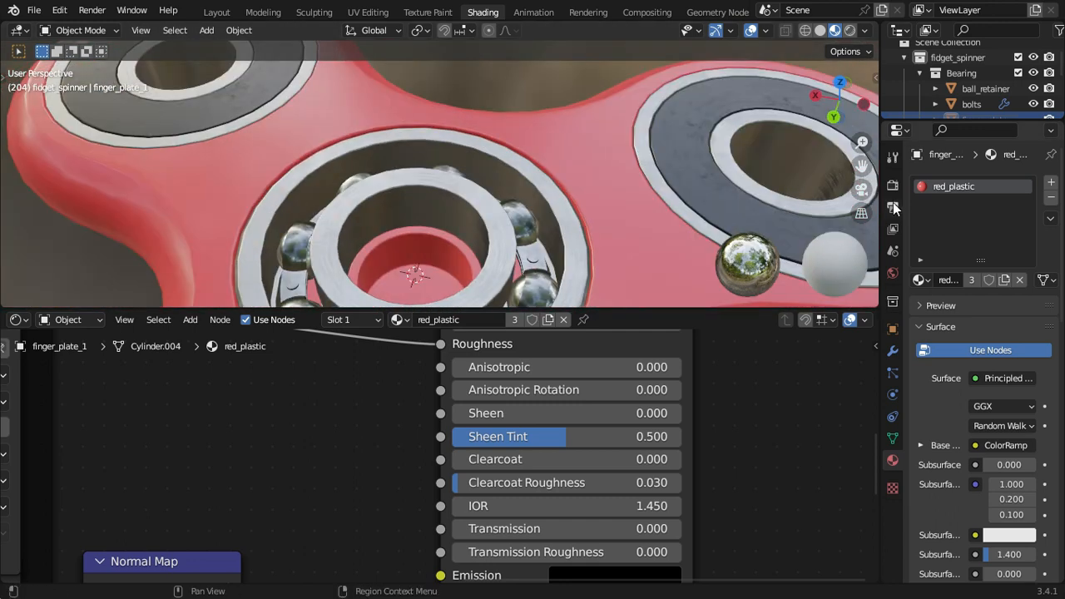
Step: Enable Ambient Occlusion in the Eevee render settings and set its distance to 3.8 cm
{"action": "left_click", "coordinate": [892, 187]}
{"action": "left_click", "coordinate": [930, 293]}
{"action": "scroll", "coordinate": [604, 182], "scroll_direction": "down", "scroll_amount": 3}
{"action": "middle_click_drag", "start_coordinate": [603, 182], "coordinate": [616, 199]}
{"action": "scroll", "coordinate": [616, 198], "scroll_direction": "up", "scroll_amount": 2}
{"action": "left_click", "coordinate": [921, 293]}
{"action": "left_click_drag", "start_coordinate": [1003, 316], "coordinate": [961, 316]}
Step: Select the linked black plastic ring of the outer weight in Edit Mode and scale it along Z to about 0.96
{"action": "middle_click_drag", "start_coordinate": [729, 160], "coordinate": [637, 164]}
{"action": "scroll", "coordinate": [637, 163], "scroll_direction": "down", "scroll_amount": 3}
{"action": "middle_click_drag", "start_coordinate": [636, 163], "coordinate": [532, 193]}
{"action": "scroll", "coordinate": [586, 161], "scroll_direction": "down", "scroll_amount": 2}
{"action": "scroll", "coordinate": [562, 183], "scroll_direction": "up", "scroll_amount": 2}
{"action": "scroll", "coordinate": [490, 159], "scroll_direction": "up", "scroll_amount": 2}
{"action": "left_click", "coordinate": [491, 160]}
{"action": "scroll", "coordinate": [491, 162], "scroll_direction": "up", "scroll_amount": 2}
{"action": "key", "text": "Tab"}
{"action": "key", "text": "l"}
{"action": "key", "text": "g"}
{"action": "right_click", "coordinate": [554, 140]}
{"action": "middle_click_drag", "start_coordinate": [554, 141], "coordinate": [565, 168]}
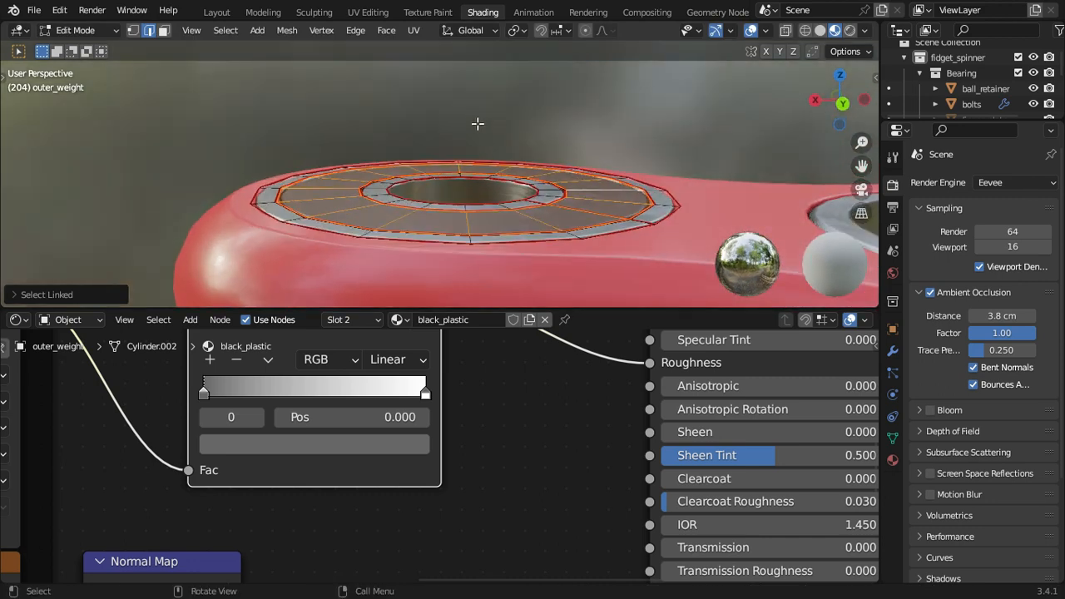
{"action": "key", "text": "s"}
{"action": "key", "text": "z"}
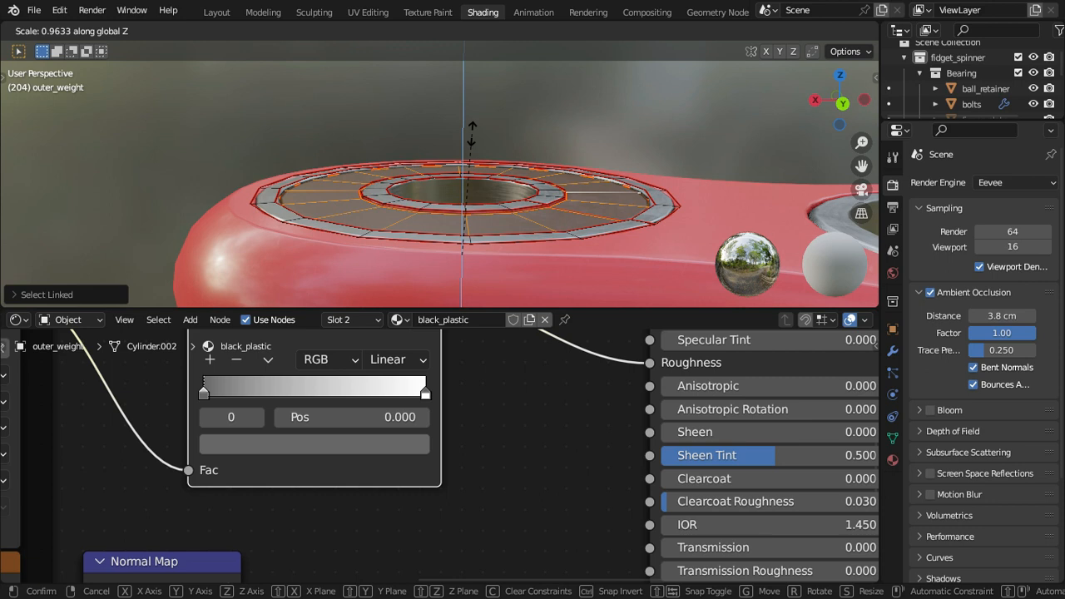
{"action": "left_click", "coordinate": [470, 138]}
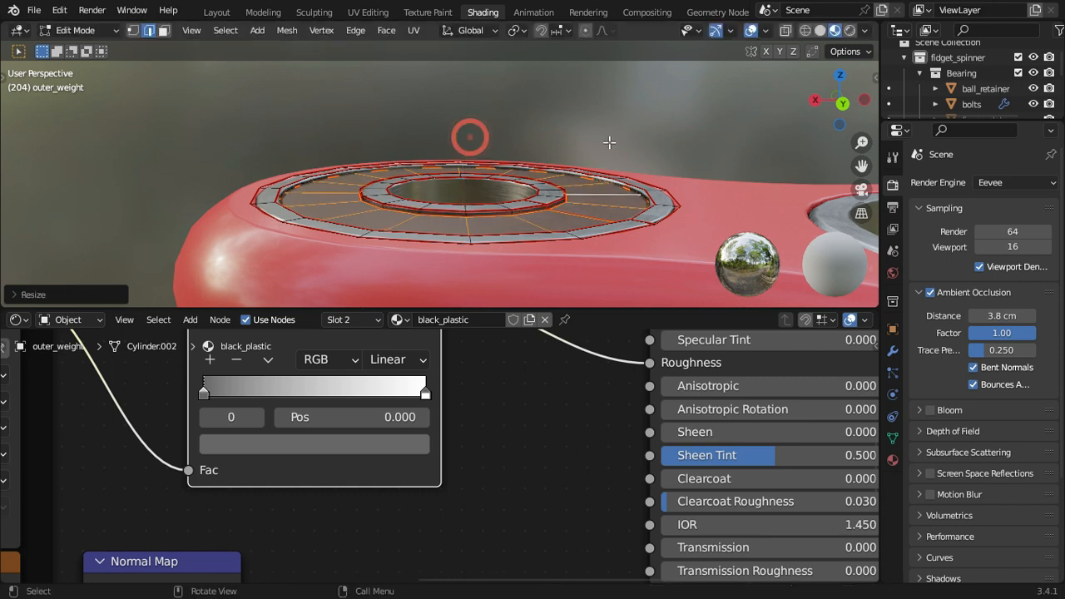
{"action": "key", "text": "Tab"}
{"action": "middle_click_drag", "start_coordinate": [621, 138], "coordinate": [515, 202]}
{"action": "middle_click_drag", "start_coordinate": [689, 157], "coordinate": [548, 182]}
{"action": "left_click", "coordinate": [566, 213]}
{"action": "key", "text": "g"}
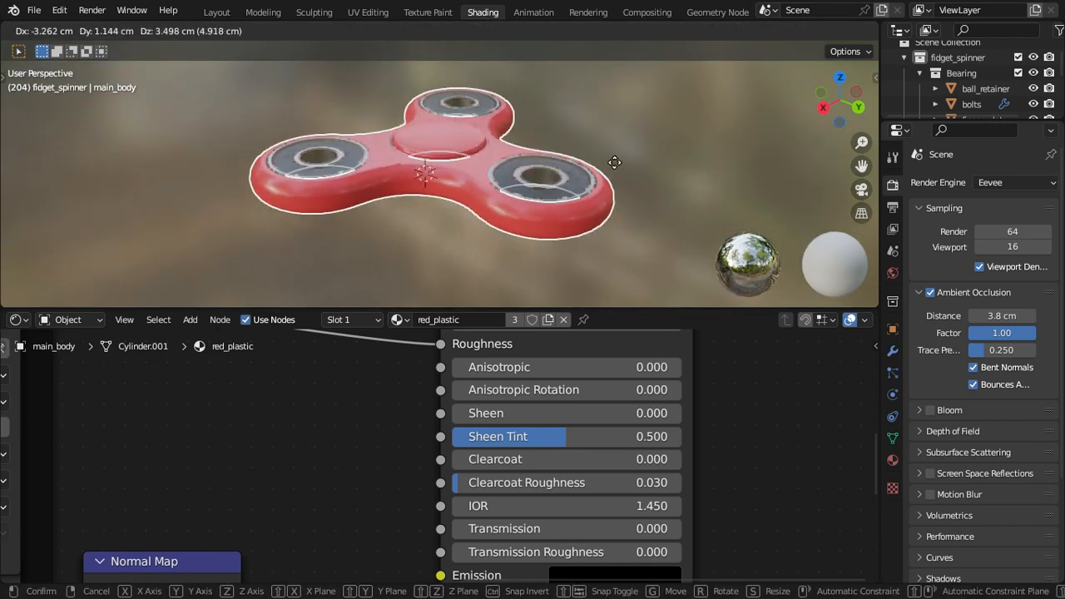
{"action": "right_click", "coordinate": [574, 143]}
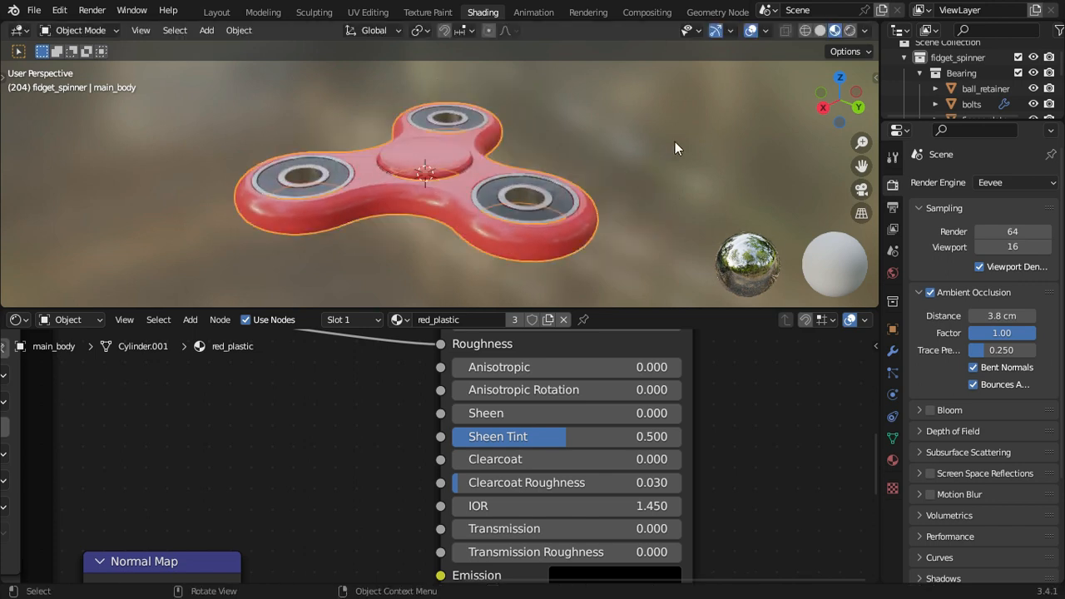
{"action": "middle_click_drag", "start_coordinate": [675, 144], "coordinate": [662, 174]}
Step: Enlarge the Outliner and display the main body's modifier stack in the Layout workspace
{"action": "left_click_drag", "start_coordinate": [957, 121], "coordinate": [960, 289]}
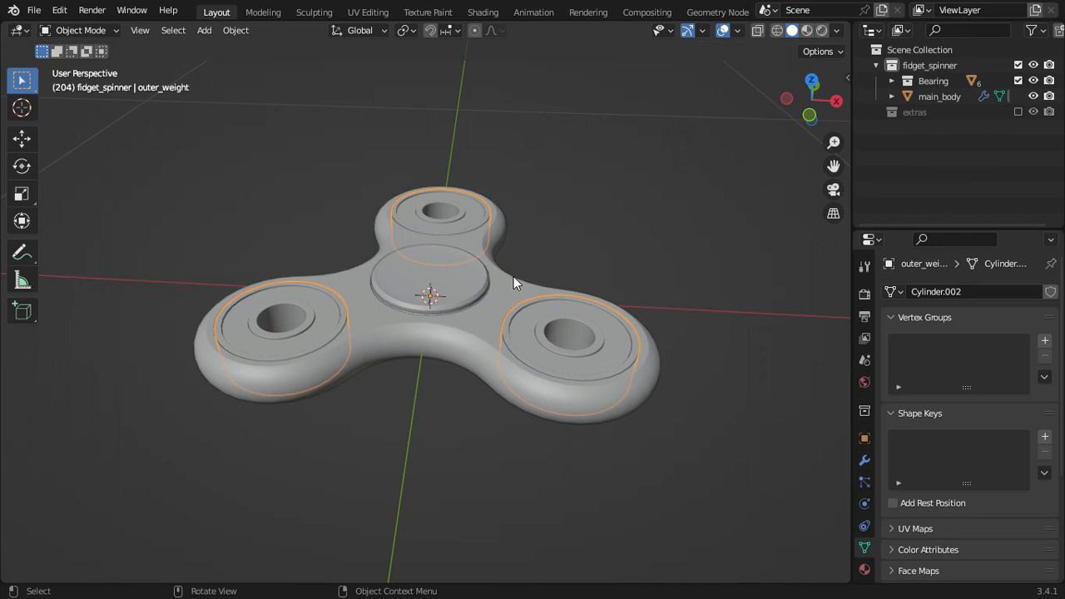
{"action": "left_click", "coordinate": [514, 277]}
{"action": "middle_click_drag", "start_coordinate": [569, 310], "coordinate": [600, 334]}
{"action": "scroll", "coordinate": [602, 336], "scroll_direction": "down", "scroll_amount": 2}
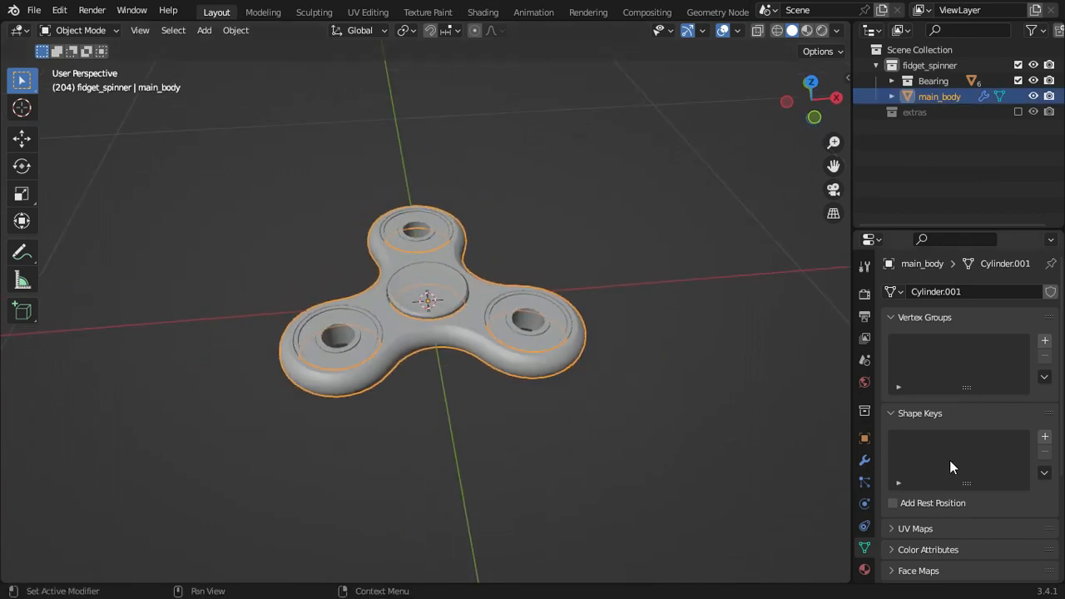
{"action": "left_click", "coordinate": [865, 461]}
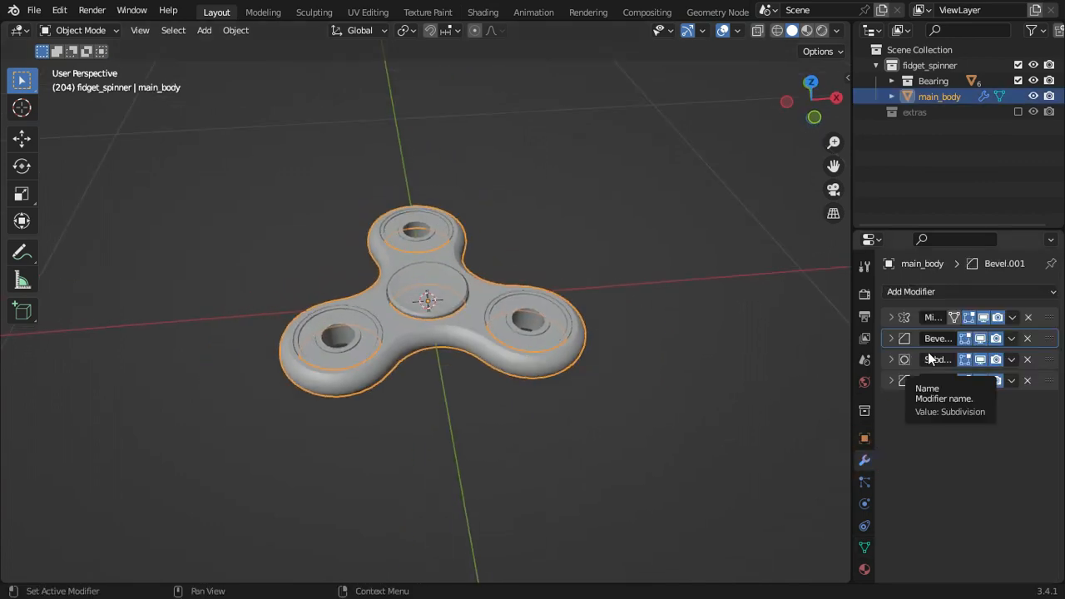
Step: Apply the Array modifier on the outer weight
{"action": "scroll", "coordinate": [633, 331], "scroll_direction": "up", "scroll_amount": 2}
{"action": "left_click", "coordinate": [626, 328]}
{"action": "scroll", "coordinate": [627, 328], "scroll_direction": "up", "scroll_amount": 2}
{"action": "middle_click_drag", "start_coordinate": [626, 328], "coordinate": [589, 313]}
{"action": "middle_click_drag", "start_coordinate": [592, 314], "coordinate": [615, 344], "text": "shift"}
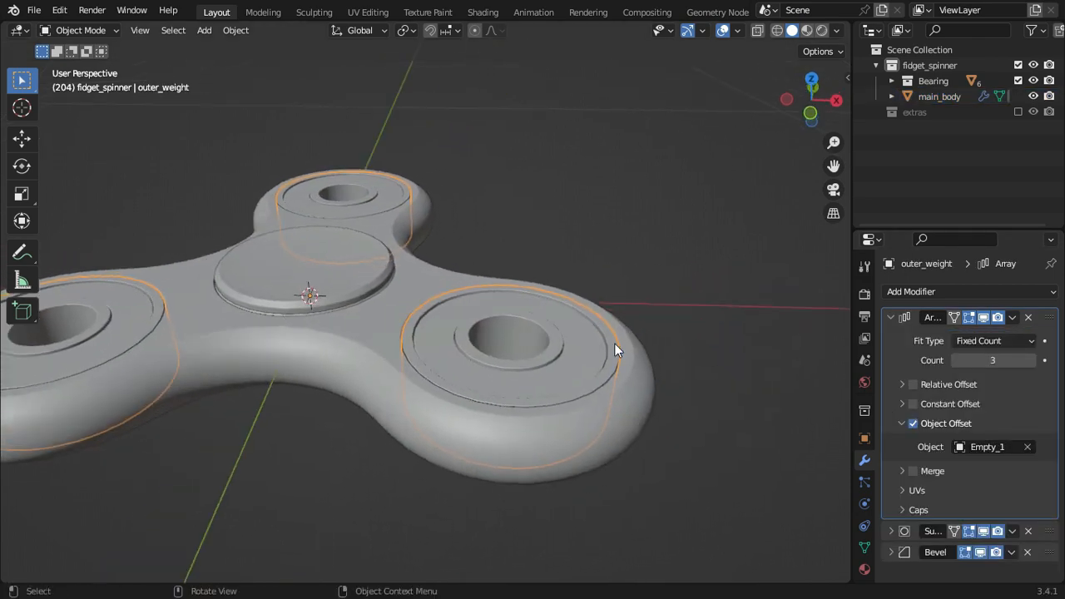
{"action": "left_click", "coordinate": [889, 317]}
{"action": "left_click", "coordinate": [890, 317]}
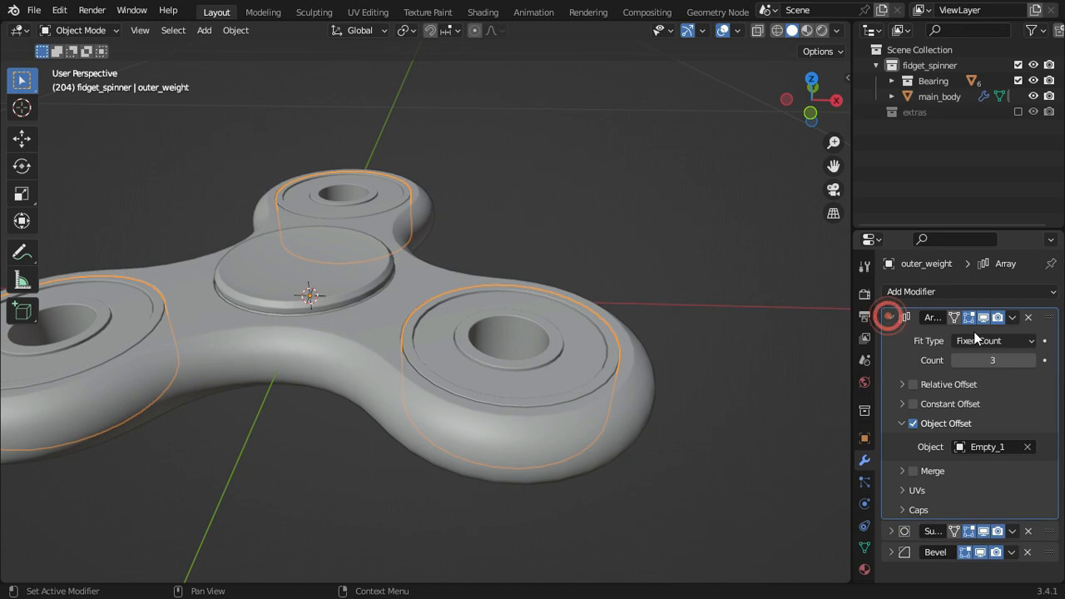
{"action": "left_click", "coordinate": [1013, 317]}
{"action": "left_click", "coordinate": [953, 338]}
Step: Hide the central finger plate to expose the bearing's balls and retainer
{"action": "left_click", "coordinate": [366, 247]}
{"action": "middle_click_drag", "start_coordinate": [366, 248], "coordinate": [415, 298]}
{"action": "key", "text": "h"}
{"action": "scroll", "coordinate": [366, 266], "scroll_direction": "up", "scroll_amount": 2}
{"action": "scroll", "coordinate": [443, 280], "scroll_direction": "up", "scroll_amount": 5}
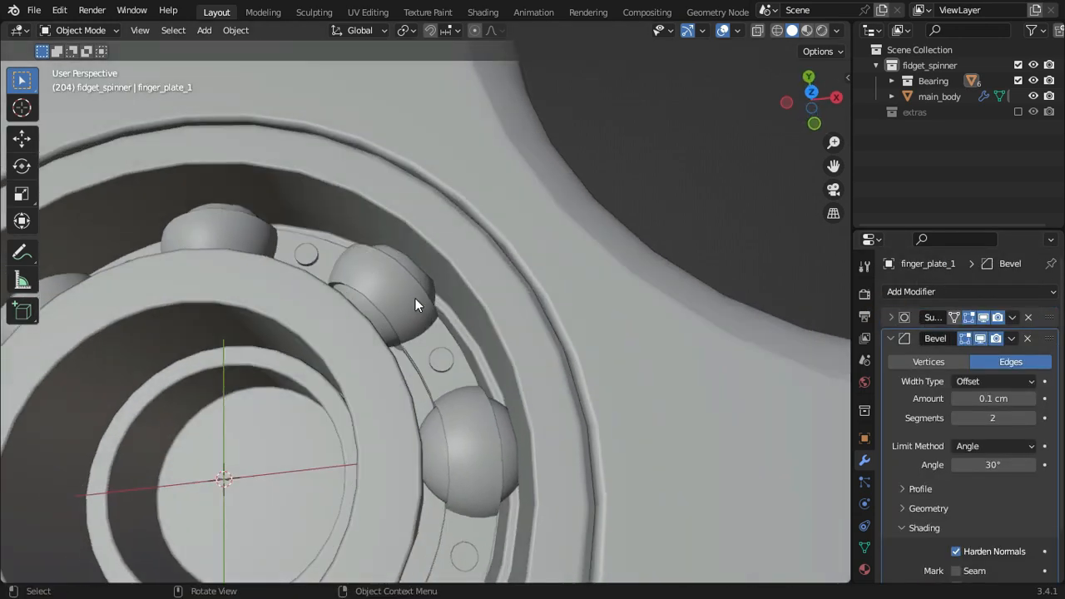
Step: Apply the ball retainer's Mirror, Array and Curve modifiers in that order
{"action": "left_click", "coordinate": [415, 297]}
{"action": "left_click", "coordinate": [1010, 317]}
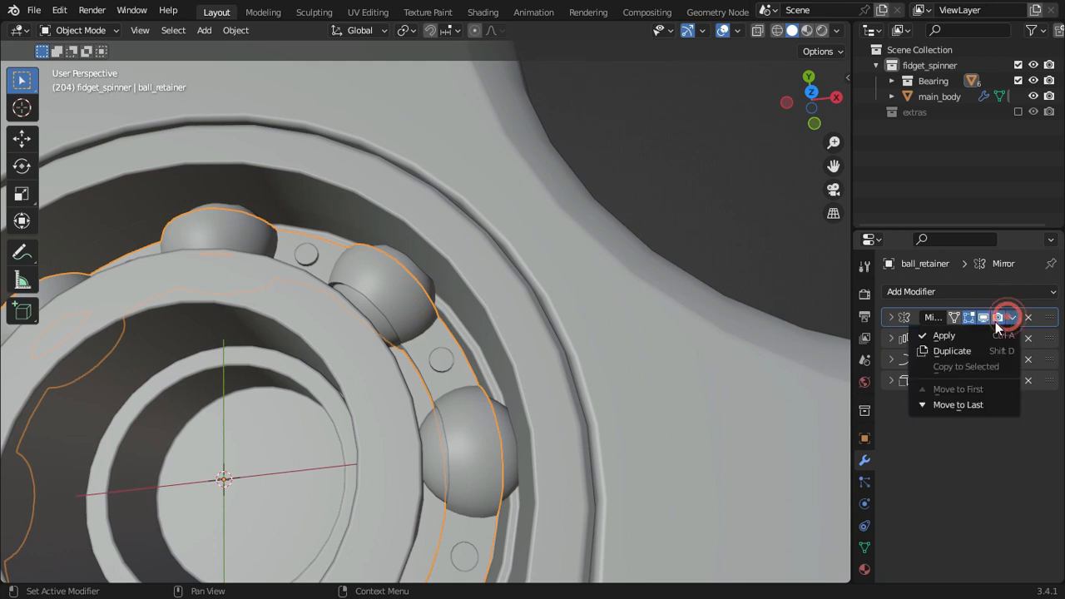
{"action": "left_click", "coordinate": [984, 337]}
{"action": "left_click", "coordinate": [1012, 317]}
{"action": "left_click", "coordinate": [985, 335]}
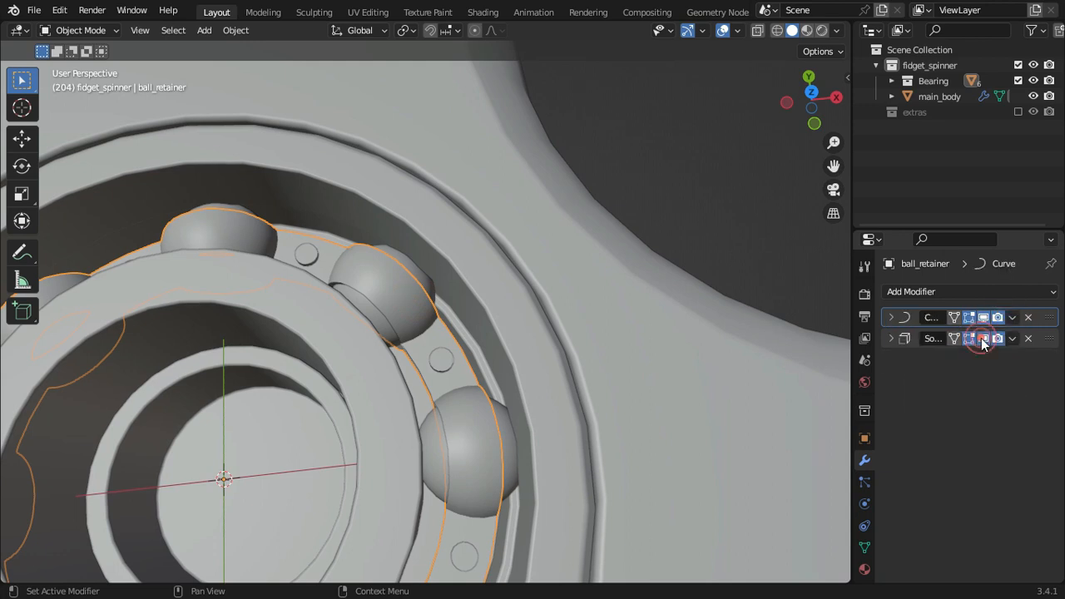
{"action": "left_click", "coordinate": [1011, 317]}
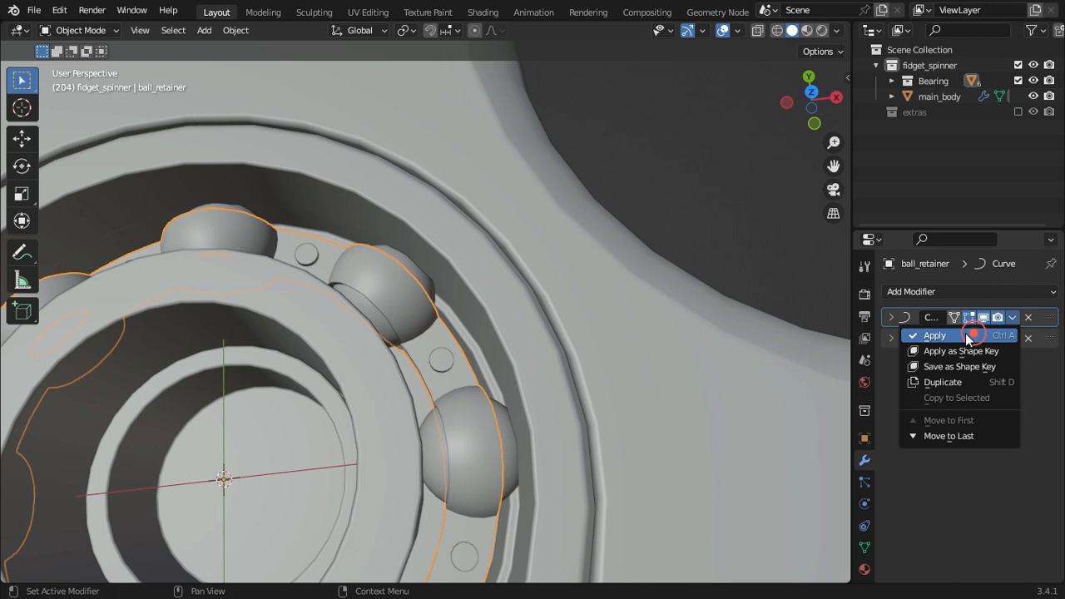
{"action": "left_click", "coordinate": [974, 335]}
Step: Apply the Array modifiers on the bolts and the metal balls
{"action": "middle_click_drag", "start_coordinate": [563, 348], "coordinate": [461, 319]}
{"action": "left_click", "coordinate": [450, 351]}
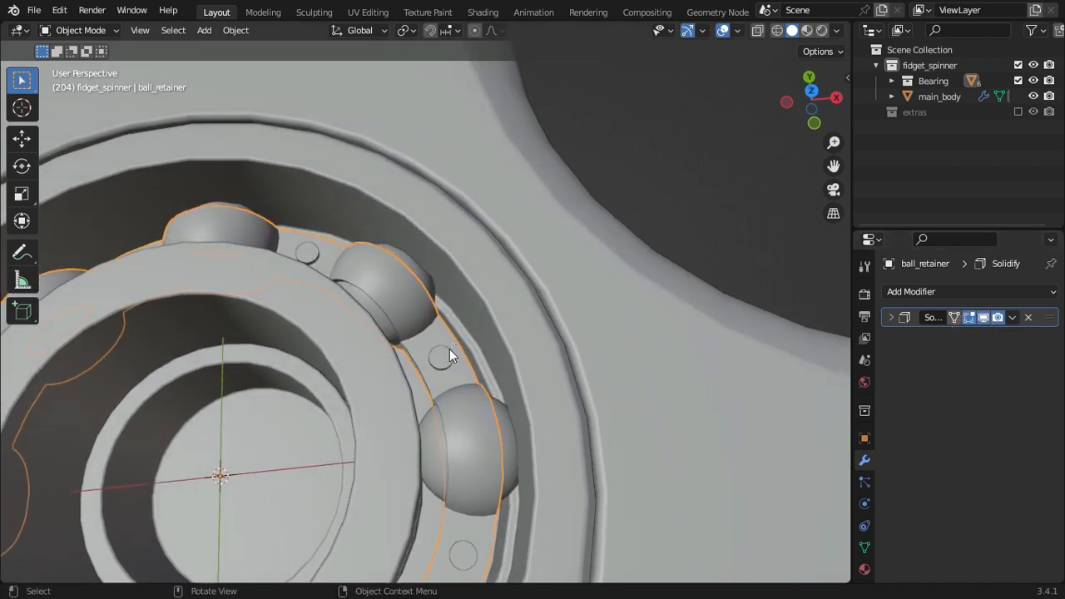
{"action": "left_click", "coordinate": [1012, 317]}
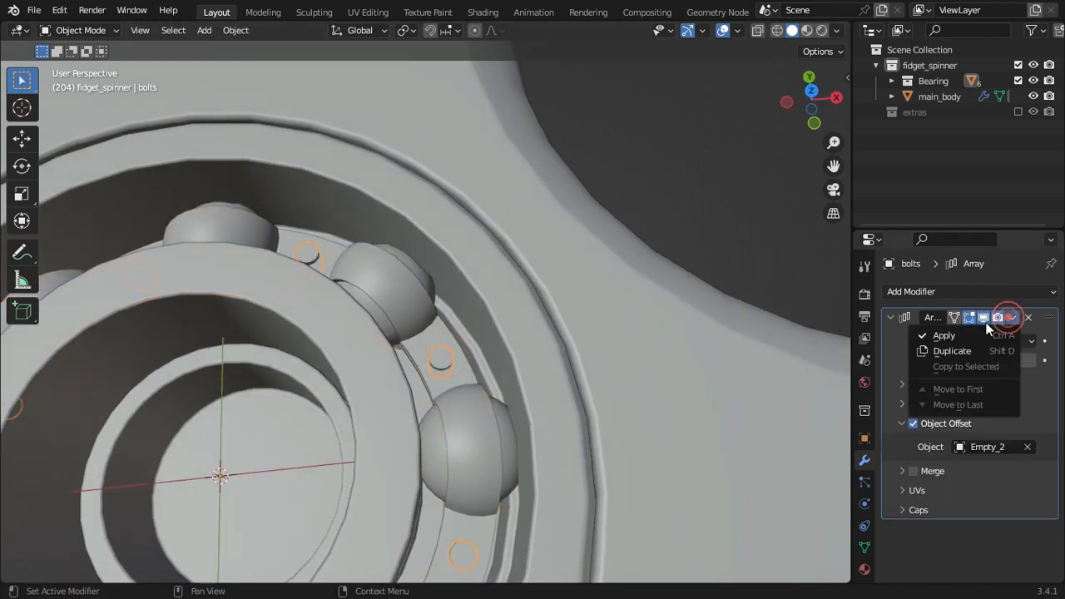
{"action": "left_click", "coordinate": [965, 334]}
{"action": "scroll", "coordinate": [427, 375], "scroll_direction": "down", "scroll_amount": 1}
{"action": "scroll", "coordinate": [411, 316], "scroll_direction": "up", "scroll_amount": 2}
{"action": "left_click", "coordinate": [362, 308]}
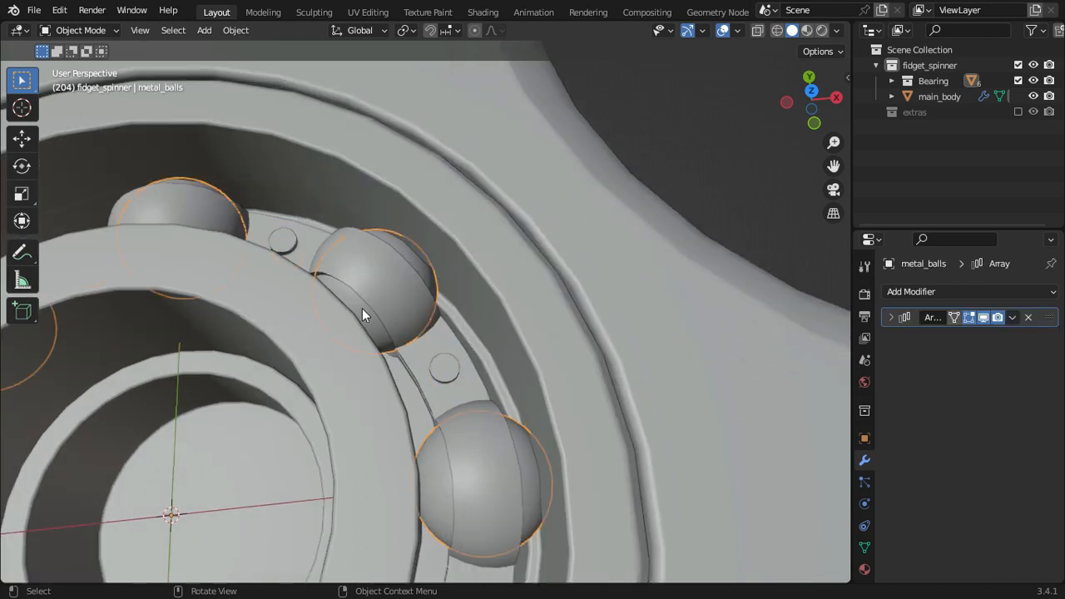
{"action": "left_click", "coordinate": [1012, 317]}
{"action": "left_click", "coordinate": [946, 335]}
{"action": "scroll", "coordinate": [563, 362], "scroll_direction": "down", "scroll_amount": 5}
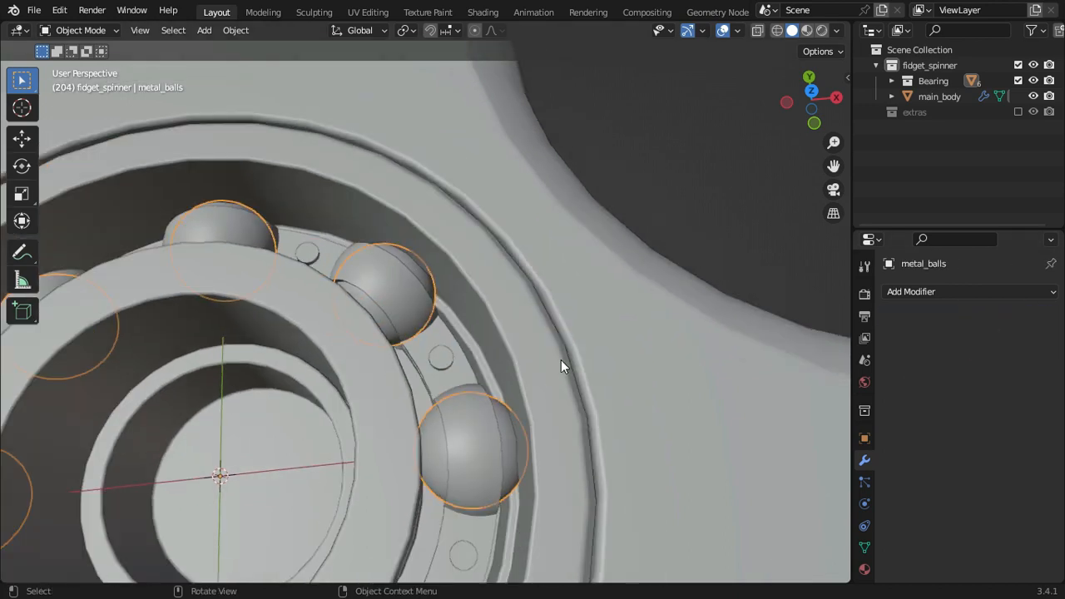
{"action": "scroll", "coordinate": [566, 352], "scroll_direction": "up", "scroll_amount": 3}
{"action": "left_click", "coordinate": [564, 379]}
{"action": "scroll", "coordinate": [565, 378], "scroll_direction": "down", "scroll_amount": 6}
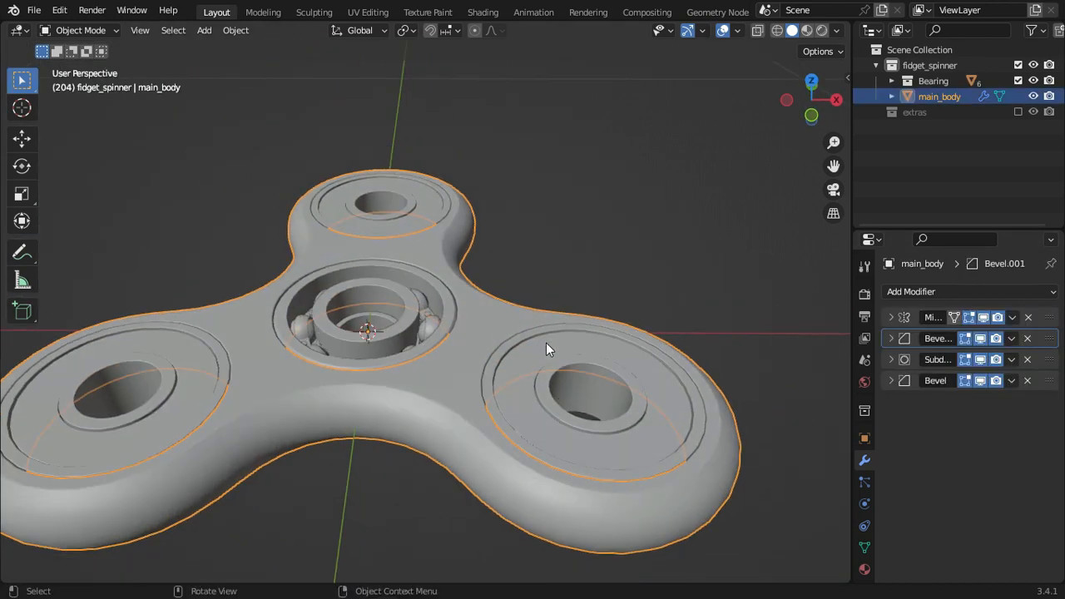
{"action": "key", "text": "g"}
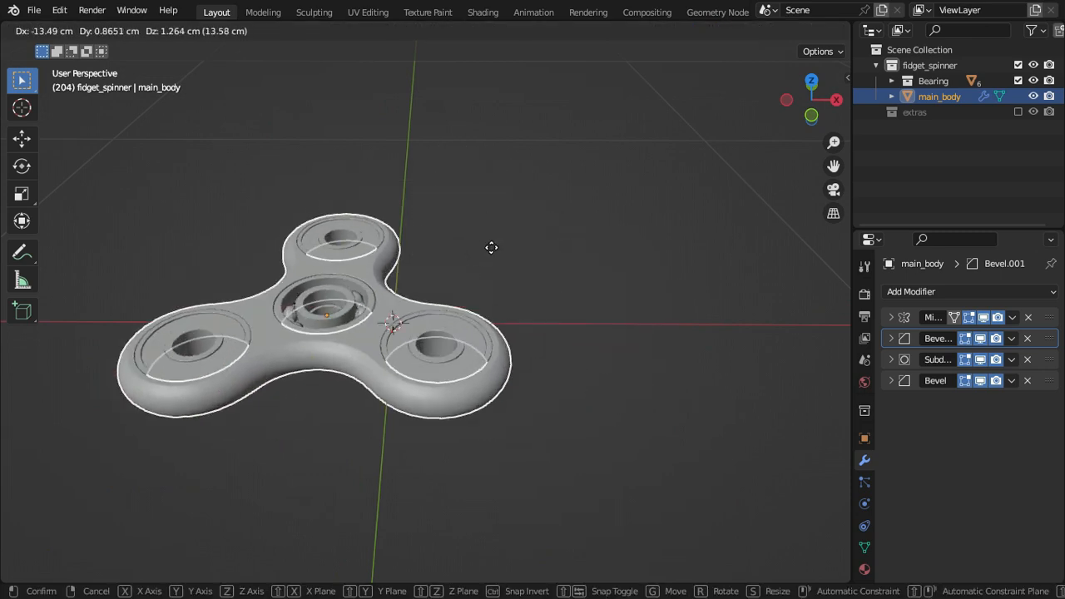
{"action": "right_click", "coordinate": [573, 247]}
{"action": "middle_click_drag", "start_coordinate": [572, 247], "coordinate": [558, 288]}
{"action": "scroll", "coordinate": [558, 288], "scroll_direction": "down", "scroll_amount": 2}
{"action": "key", "text": "r"}
{"action": "key", "text": "r"}
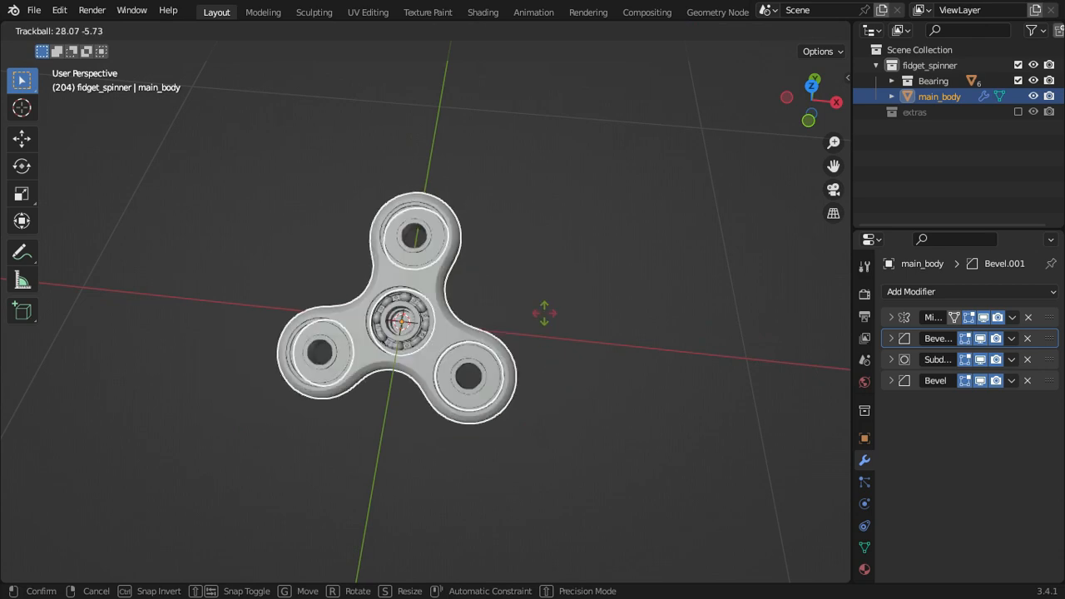
{"action": "right_click", "coordinate": [601, 314]}
Step: Enable the extras collection and delete it together with BezierCircle, Empty_1 and Empty_2
{"action": "scroll", "coordinate": [769, 269], "scroll_direction": "up", "scroll_amount": 3}
{"action": "left_click", "coordinate": [663, 271]}
{"action": "left_click", "coordinate": [998, 111]}
{"action": "left_click", "coordinate": [1018, 112]}
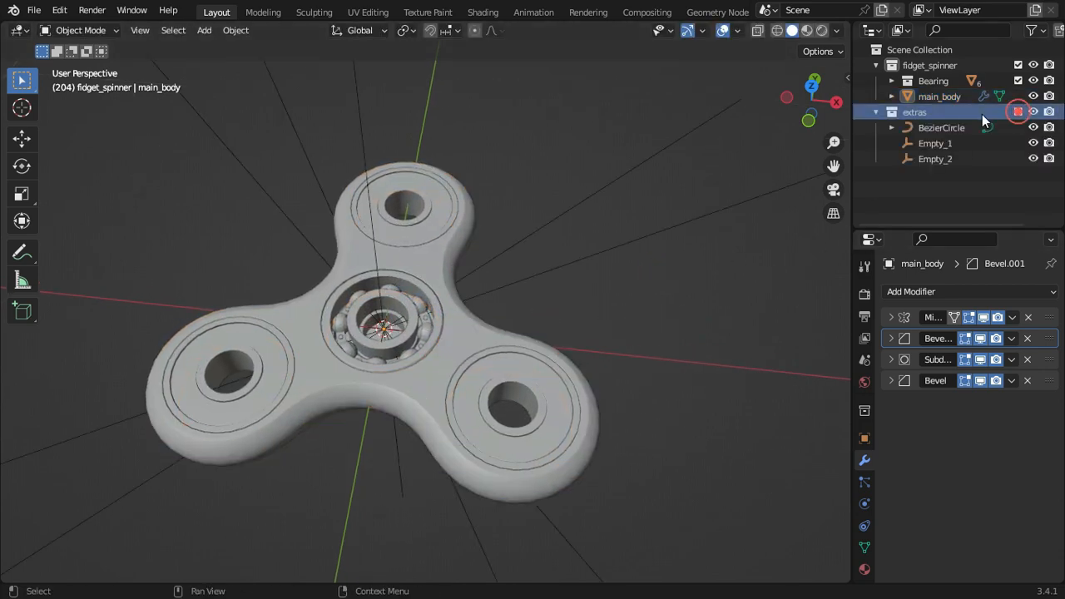
{"action": "left_click_drag", "start_coordinate": [907, 198], "coordinate": [955, 114]}
{"action": "key", "text": "x"}
{"action": "left_click", "coordinate": [492, 314]}
{"action": "middle_click_drag", "start_coordinate": [532, 295], "coordinate": [566, 280]}
{"action": "key", "text": "g"}
{"action": "right_click", "coordinate": [628, 267]}
Step: Reveal the hidden finger plate and inspect the textured spinner in the Shading workspace
{"action": "key", "text": "alt+h"}
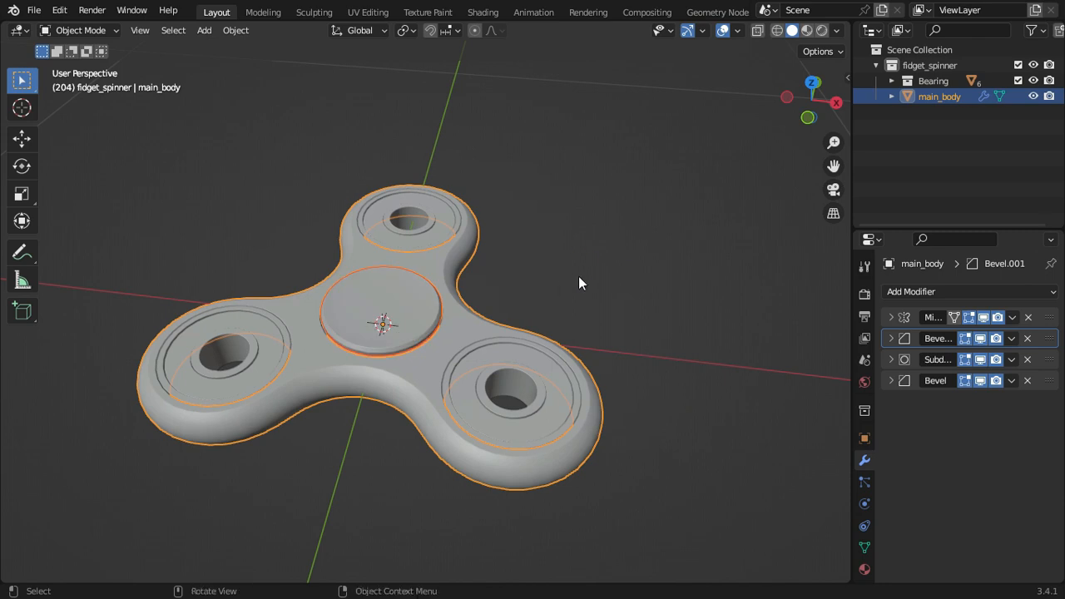
{"action": "left_click", "coordinate": [575, 277]}
{"action": "middle_click_drag", "start_coordinate": [388, 327], "coordinate": [421, 297]}
{"action": "scroll", "coordinate": [421, 297], "scroll_direction": "up", "scroll_amount": 1}
{"action": "left_click", "coordinate": [423, 297]}
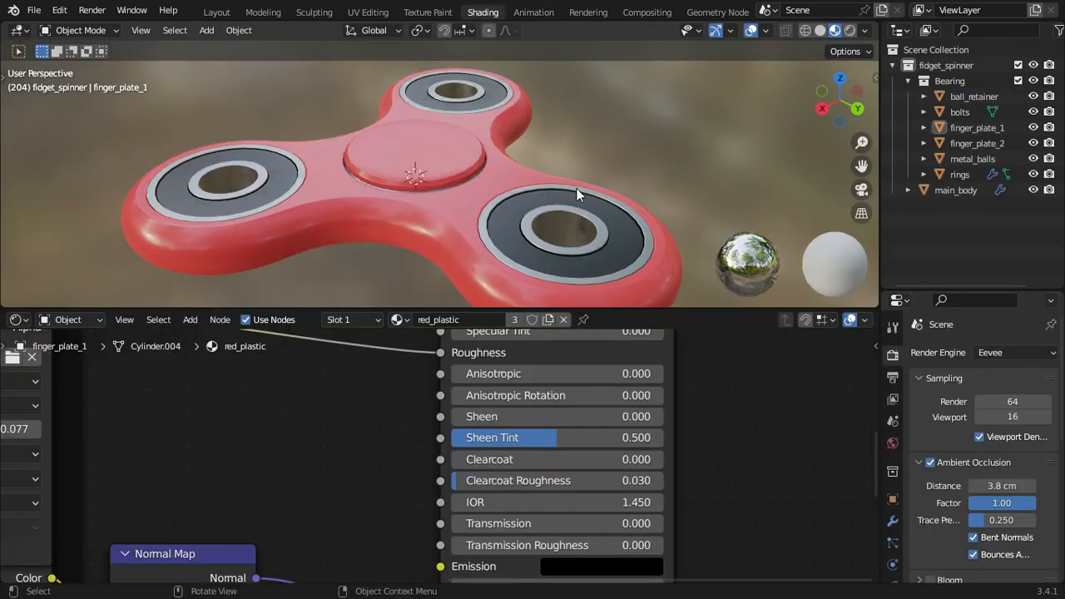
{"action": "mouse_move", "coordinate": [577, 197]}
{"action": "middle_mouse_down"}
{"action": "mouse_move", "coordinate": [594, 185]}
{"action": "mouse_move", "coordinate": [408, 219]}
{"action": "mouse_move", "coordinate": [302, 194]}
{"action": "mouse_move", "coordinate": [447, 194]}
{"action": "mouse_move", "coordinate": [599, 248]}
{"action": "mouse_move", "coordinate": [494, 185]}
{"action": "mouse_move", "coordinate": [535, 183]}
{"action": "middle_mouse_up"}
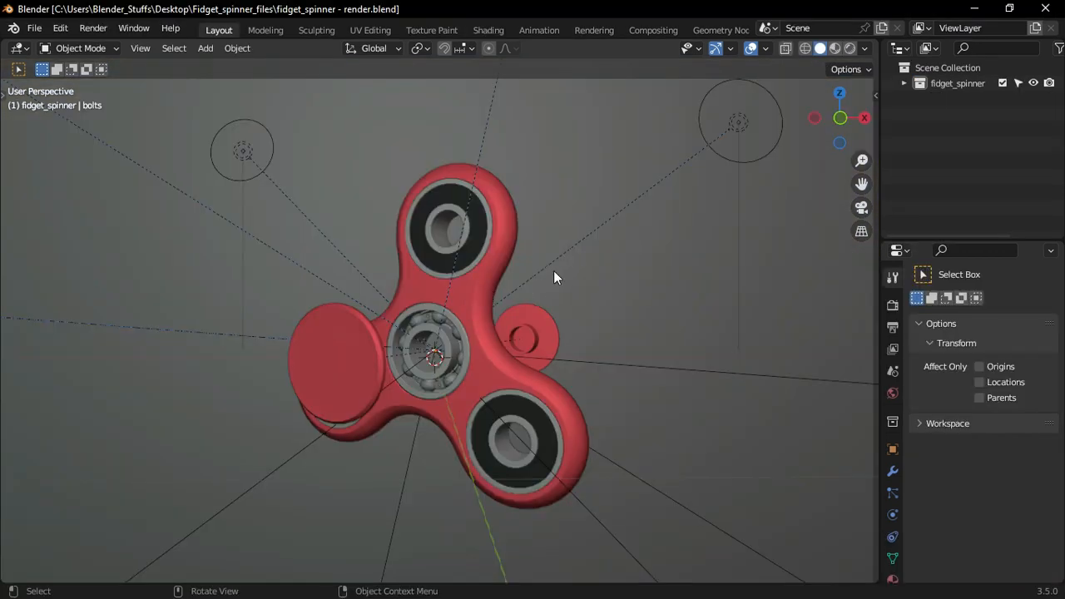
Step: View the fidget_spinner - render.blend scene through its camera with Rendered viewport shading
{"action": "middle_click_drag", "start_coordinate": [553, 271], "coordinate": [506, 298]}
{"action": "key", "text": "grave"}
{"action": "key", "text": "KP_0"}
{"action": "key", "text": "z"}
{"action": "left_click", "coordinate": [508, 233]}
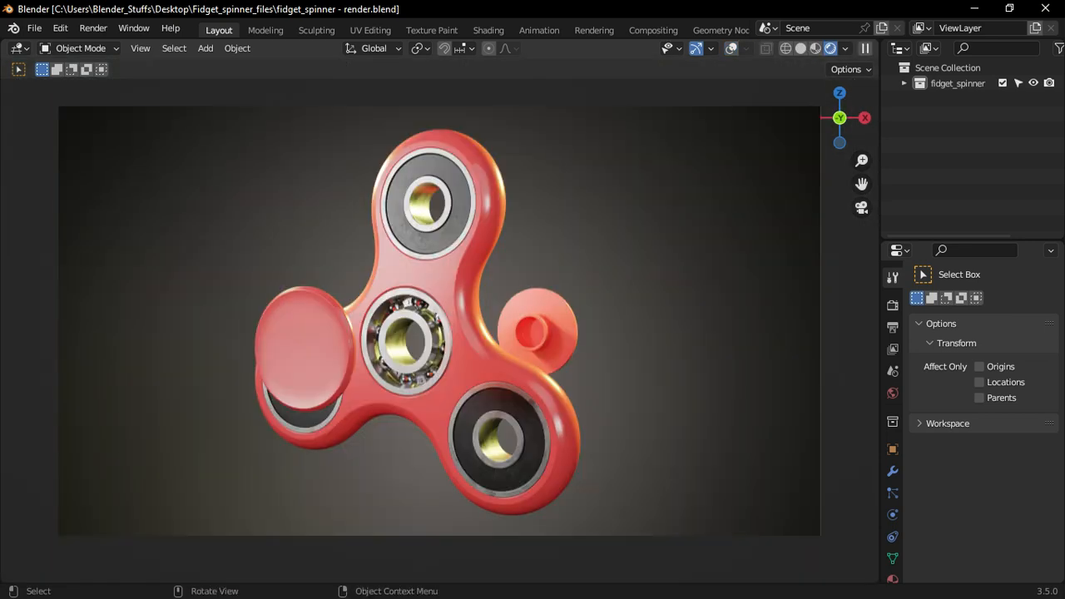